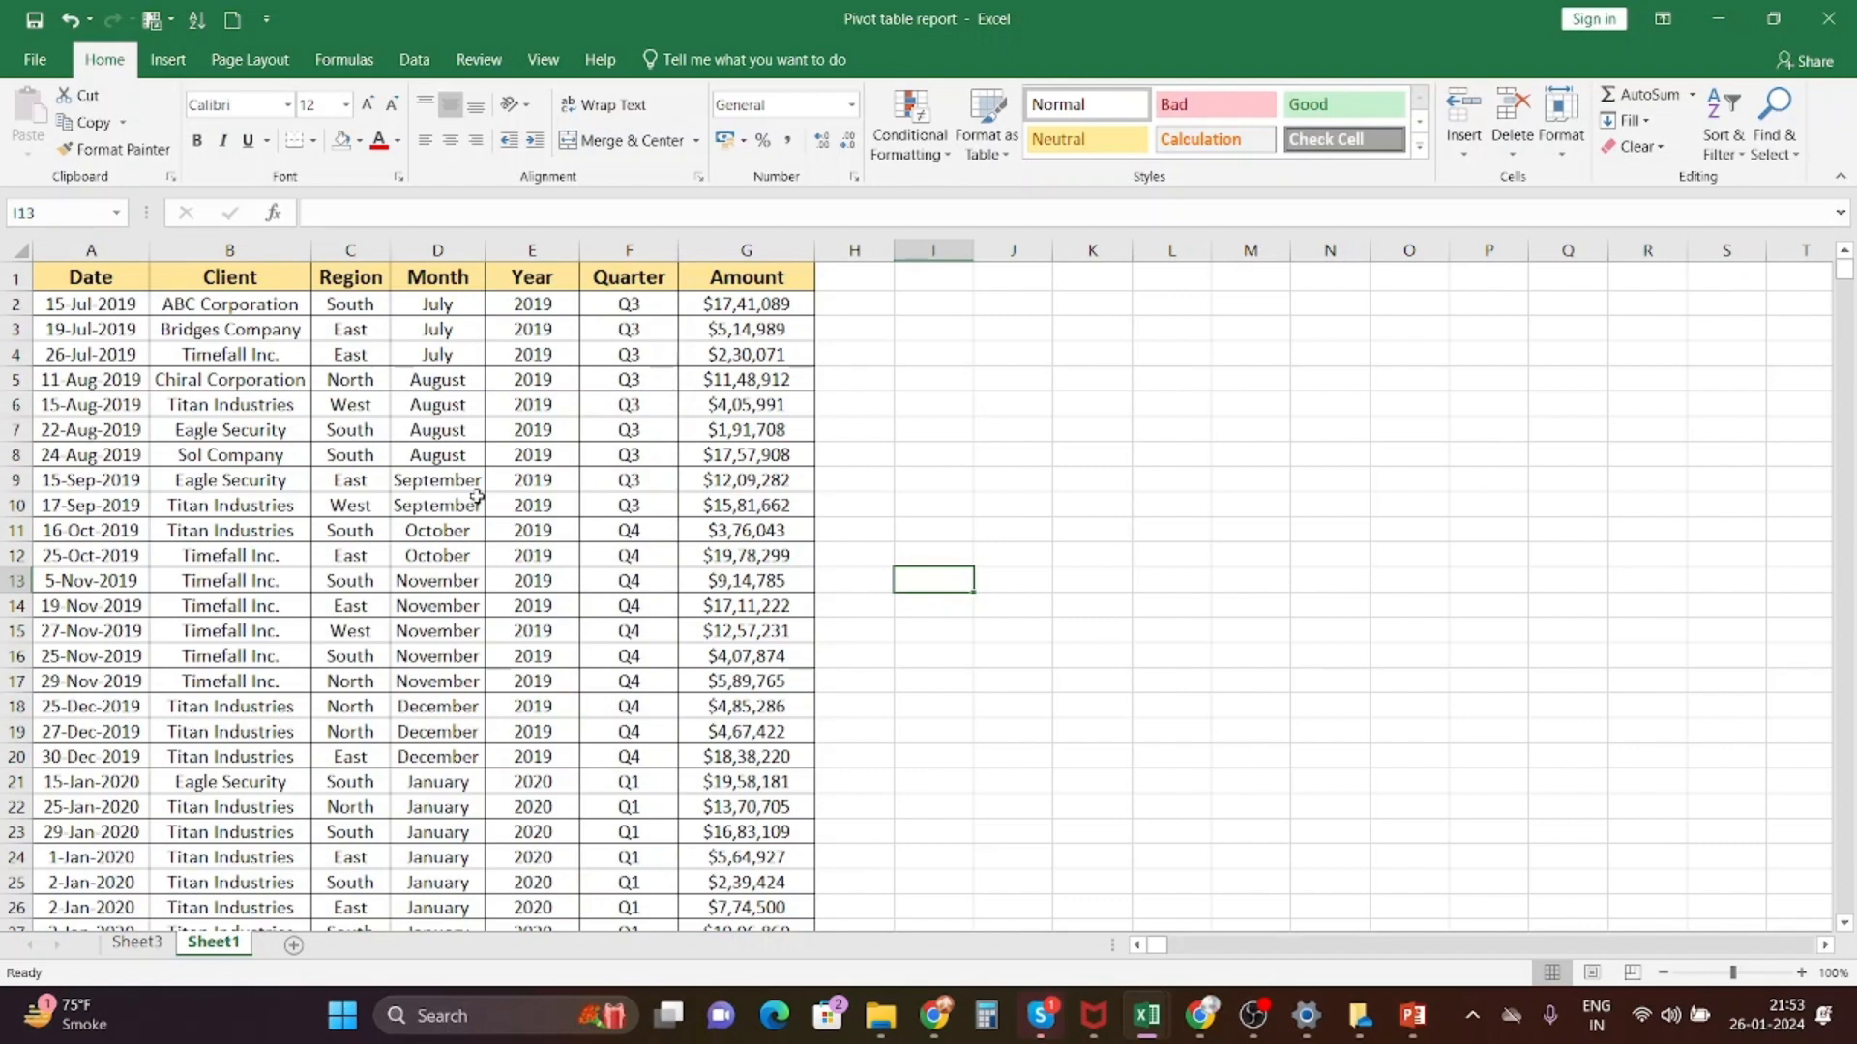
- Create a PivotTable from all the data on Sheet1, placing the report on a new worksheet
{"action": "left_click", "coordinate": [23, 249]}
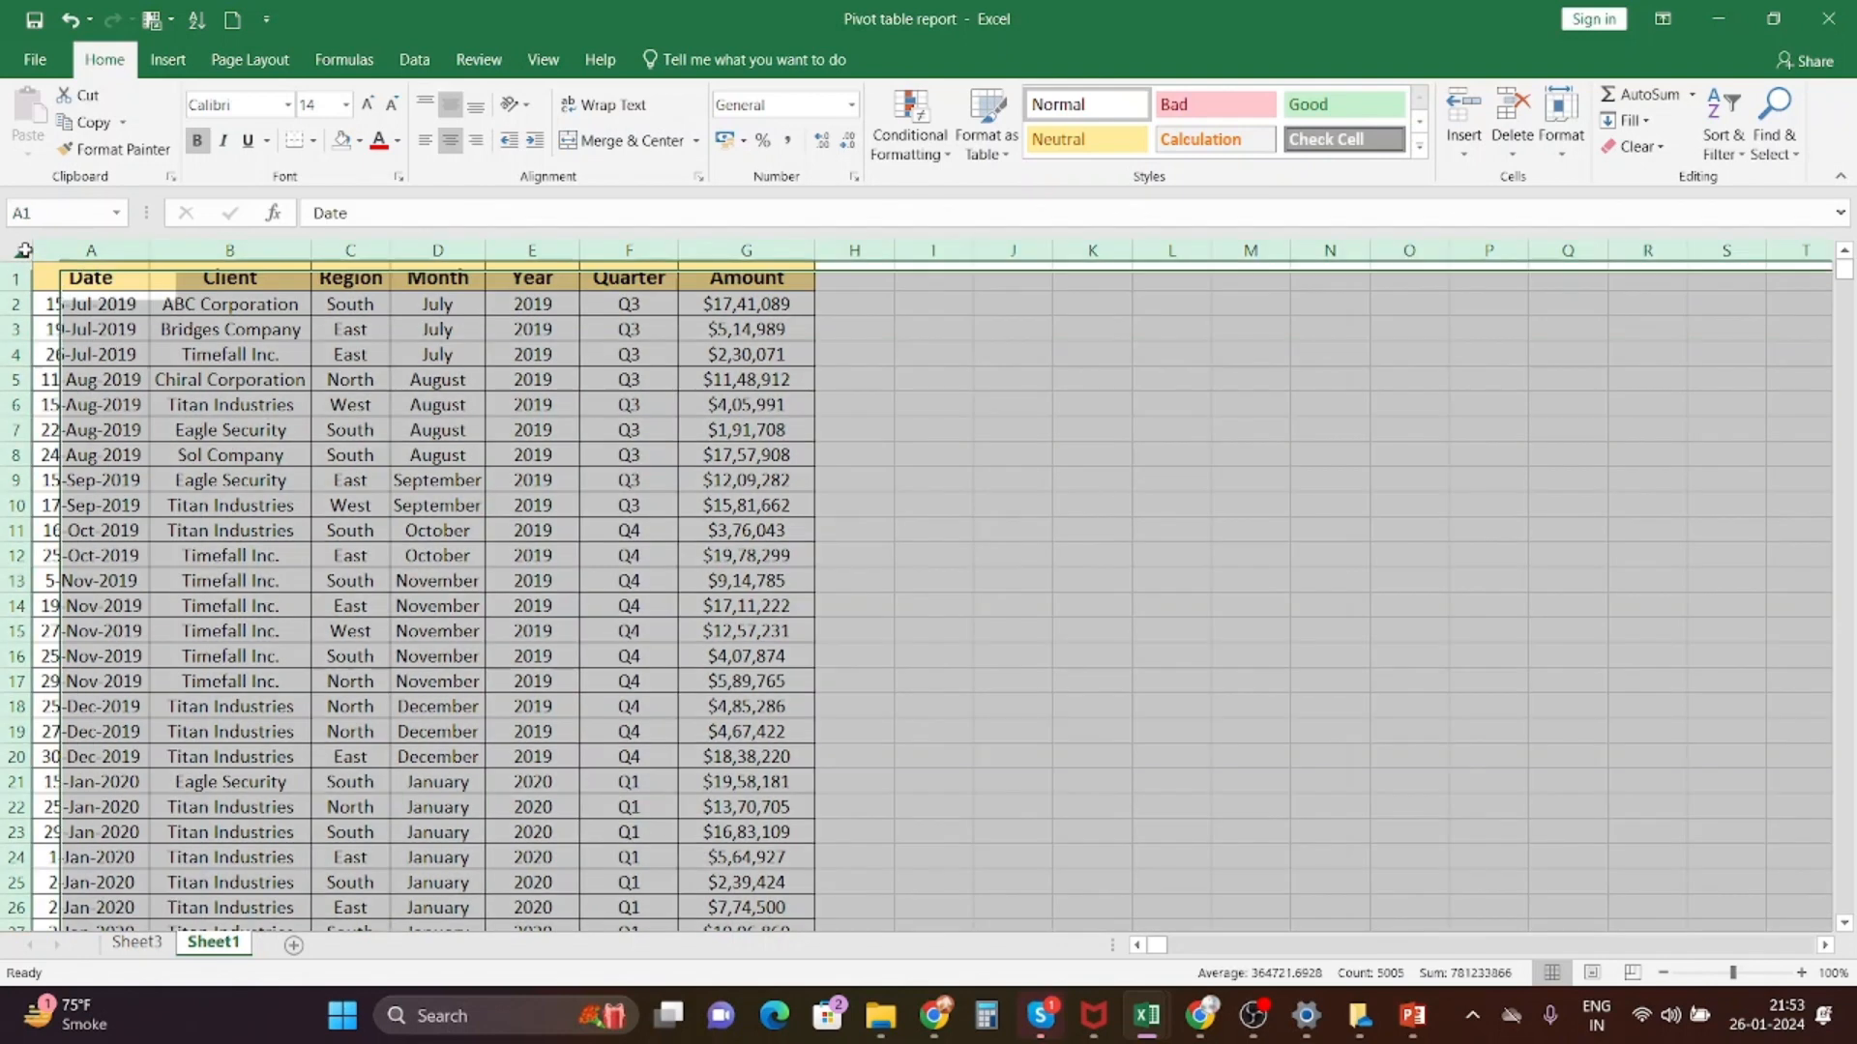
{"action": "left_click", "coordinate": [167, 59]}
{"action": "left_click", "coordinate": [31, 134]}
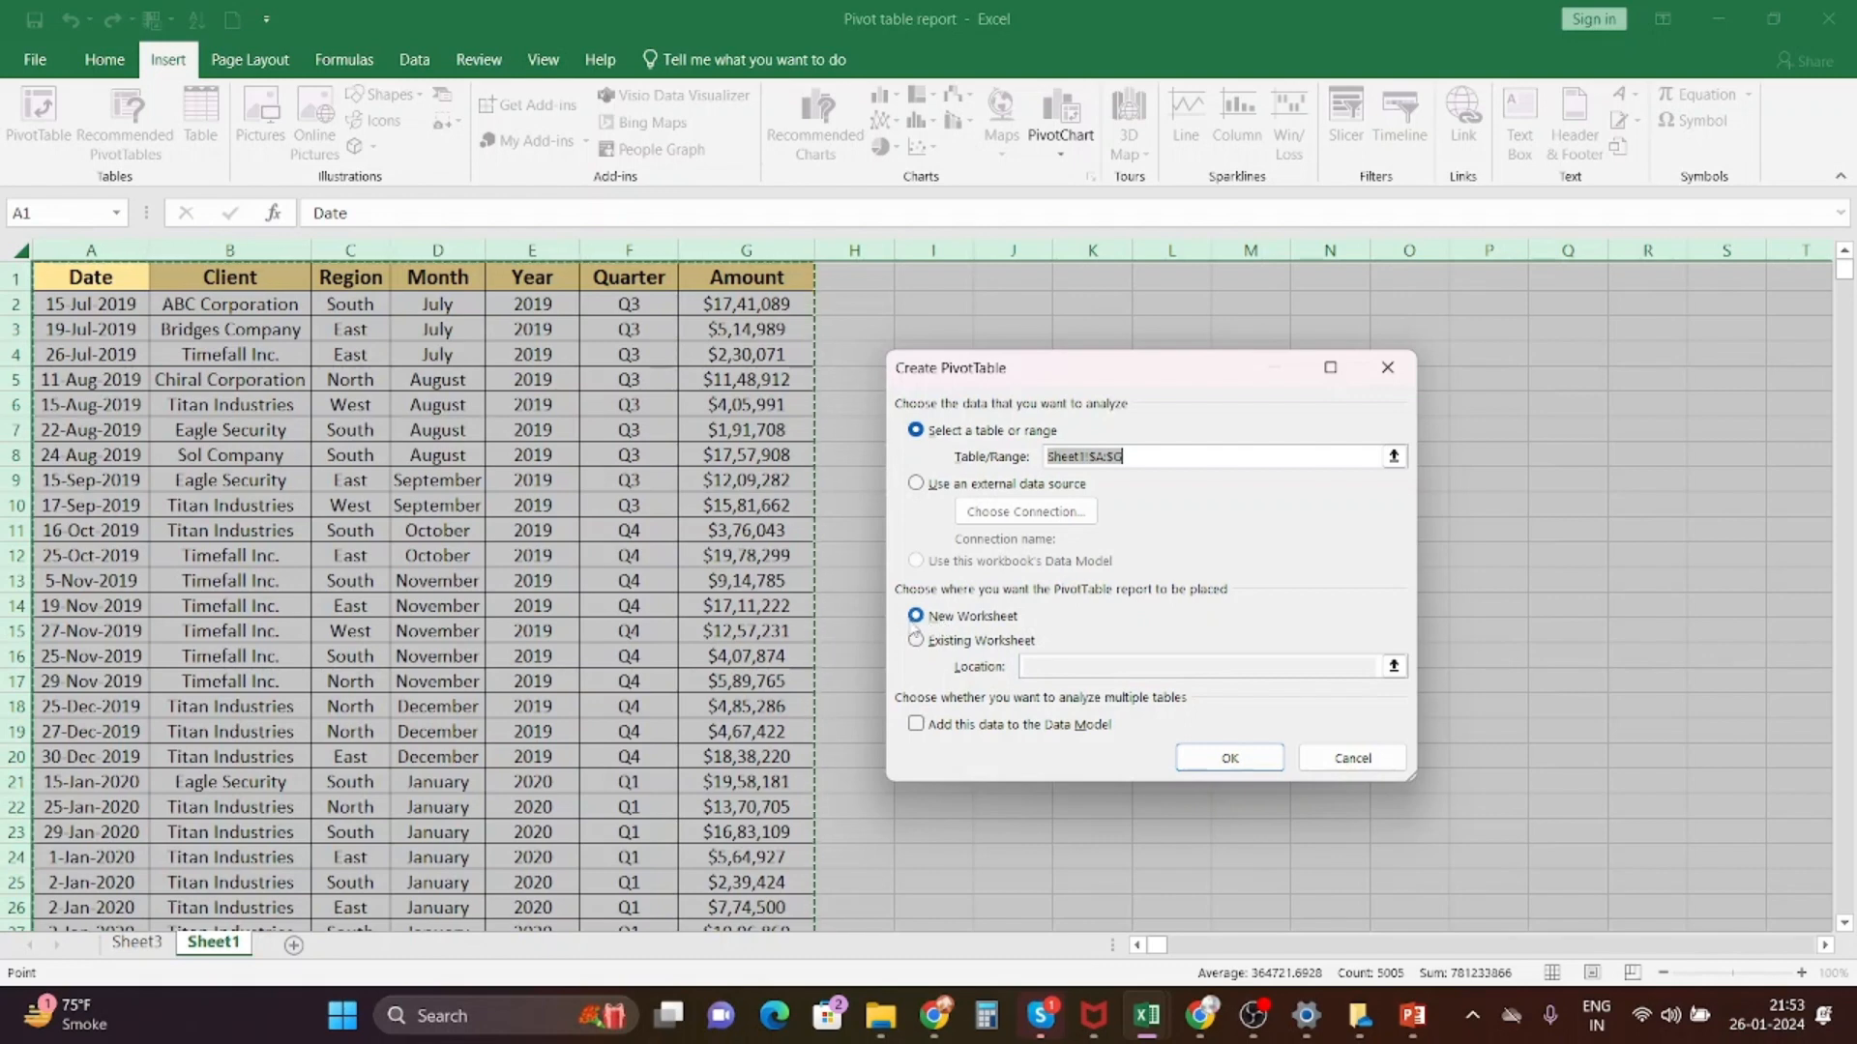
{"action": "left_click", "coordinate": [1228, 758]}
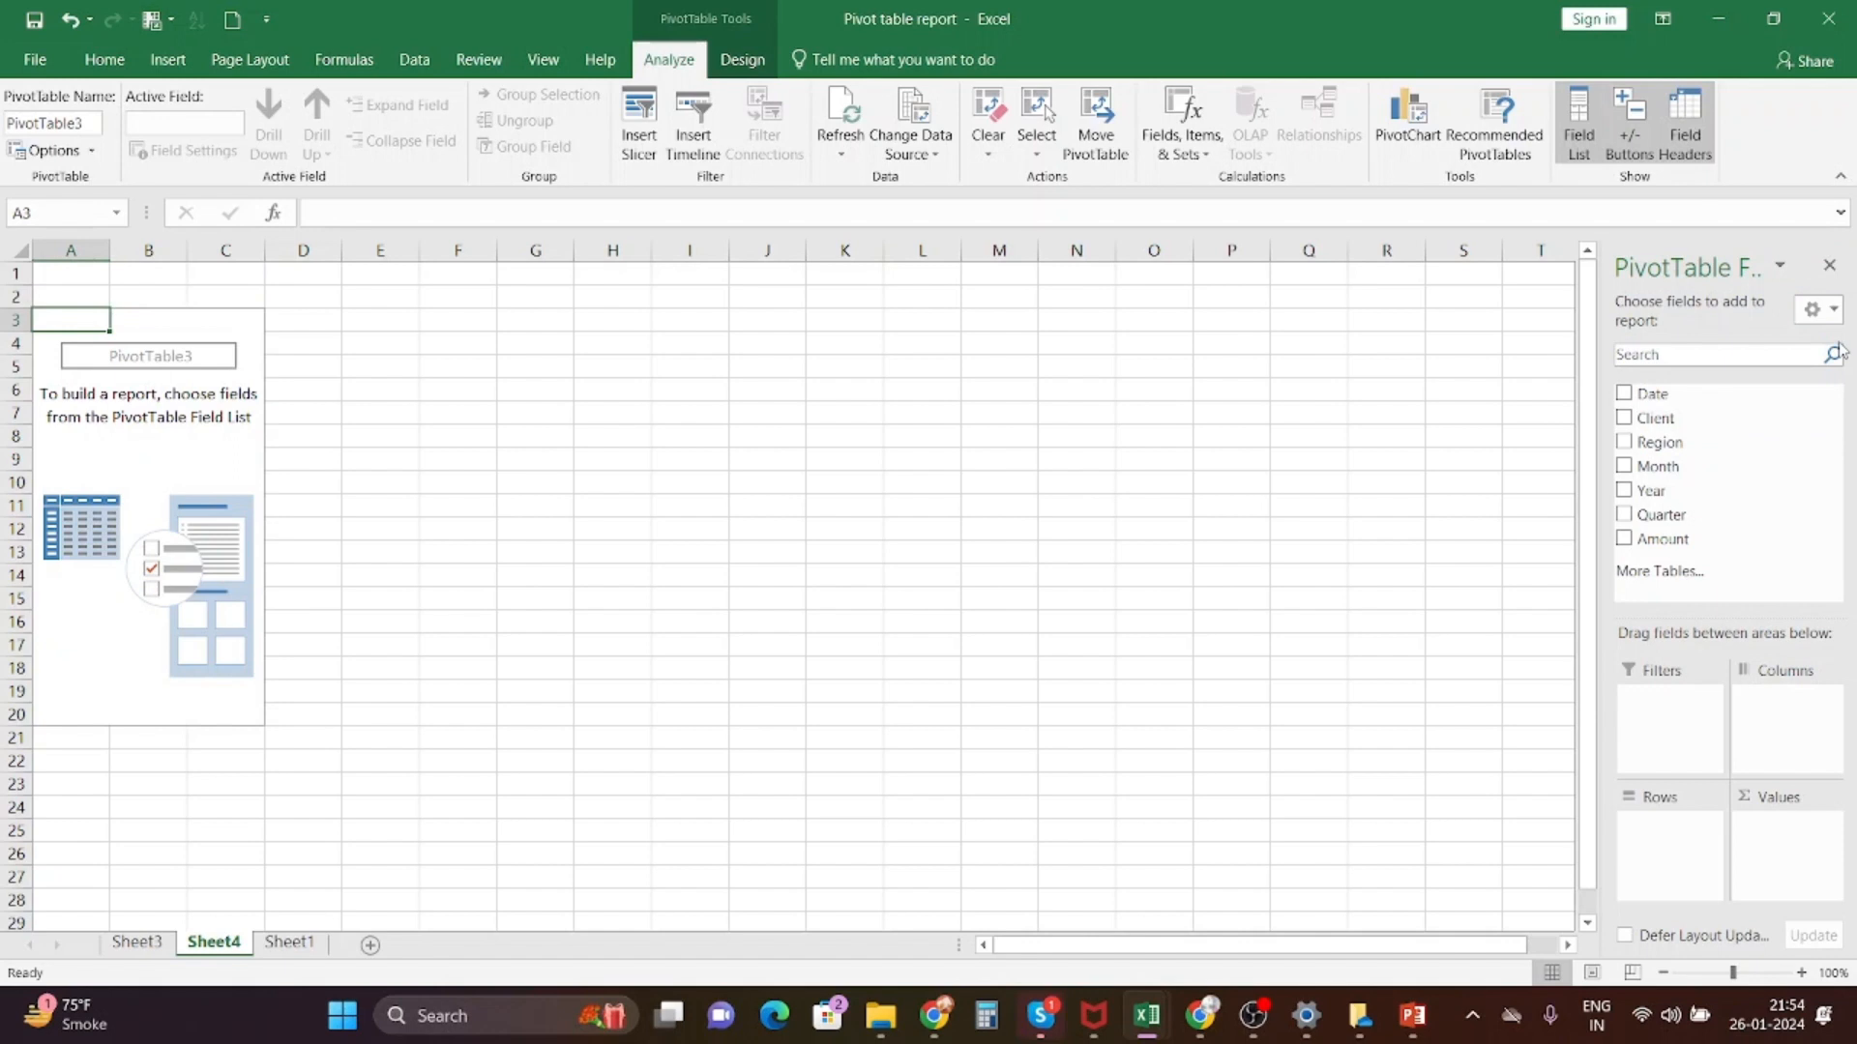
- Add the Date field to the PivotTable and move its Years grouping from the rows to the columns
{"action": "left_click", "coordinate": [1779, 265]}
{"action": "left_click", "coordinate": [1682, 279]}
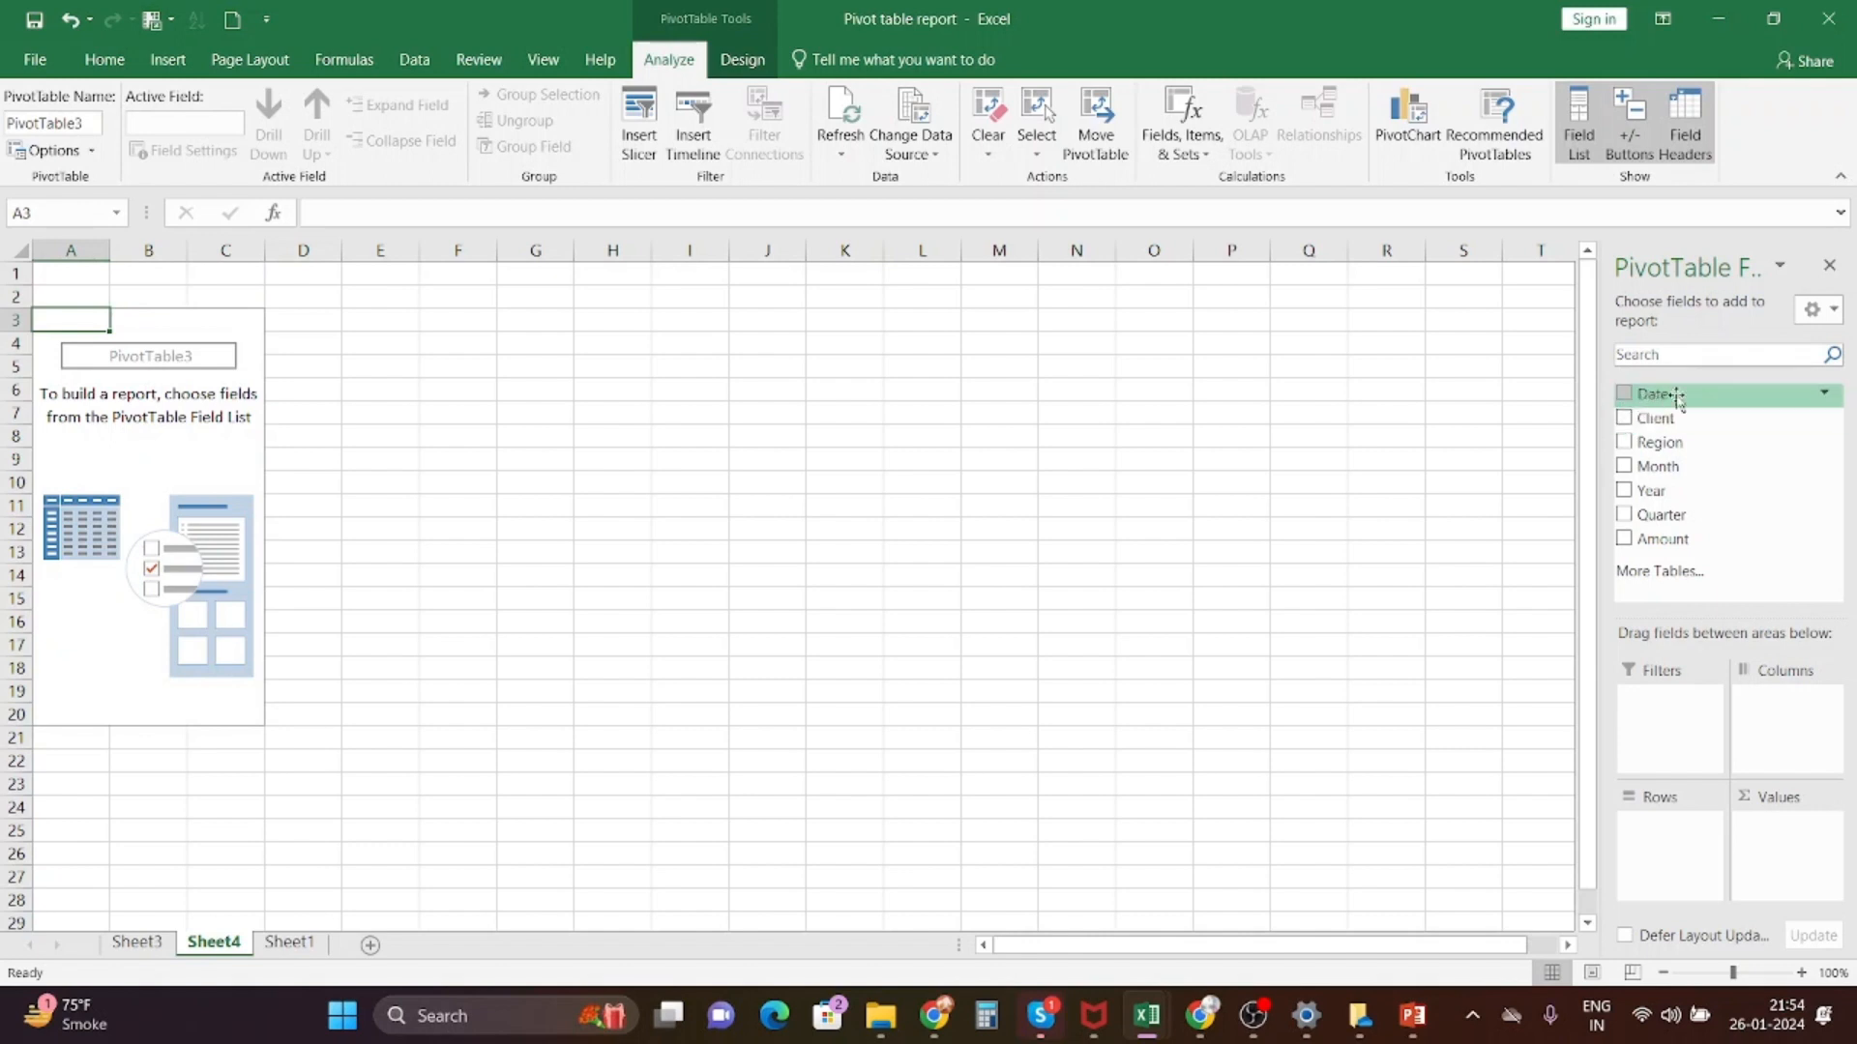
{"action": "left_click", "coordinate": [1624, 393]}
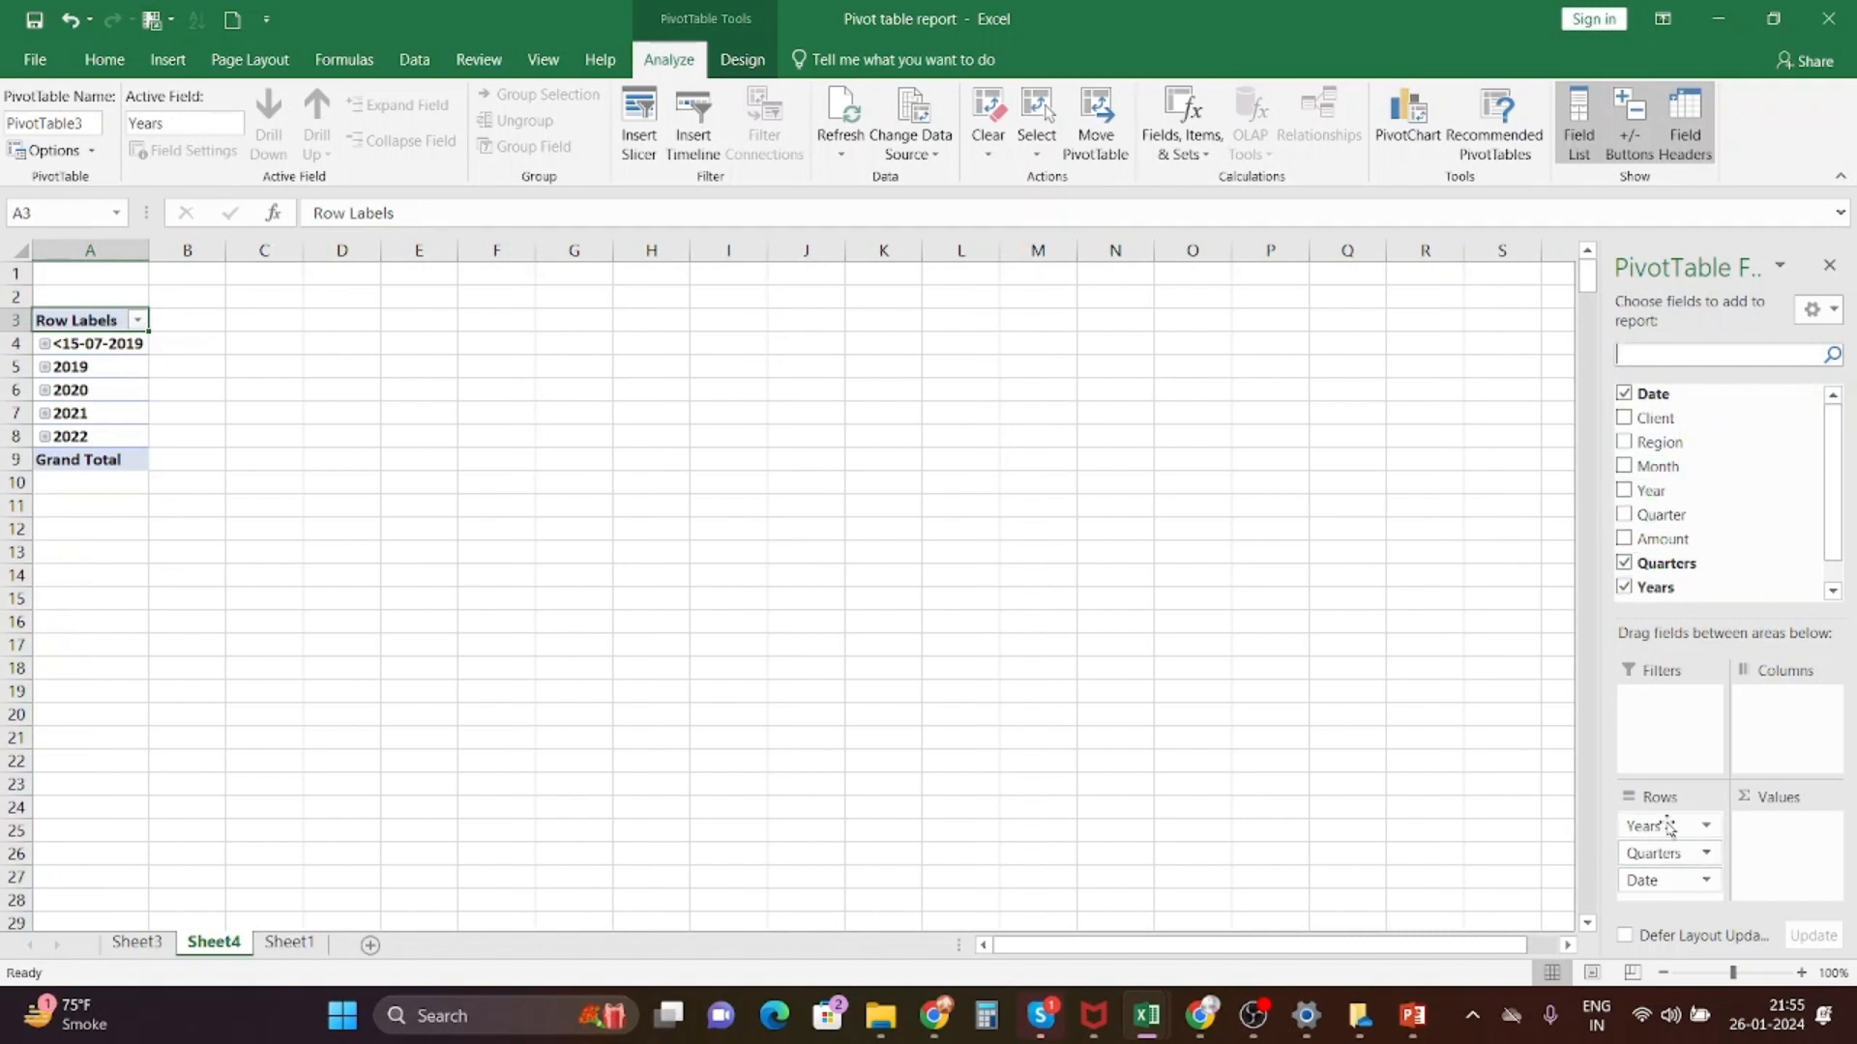
{"action": "left_click_drag", "start_coordinate": [1668, 827], "coordinate": [1776, 709]}
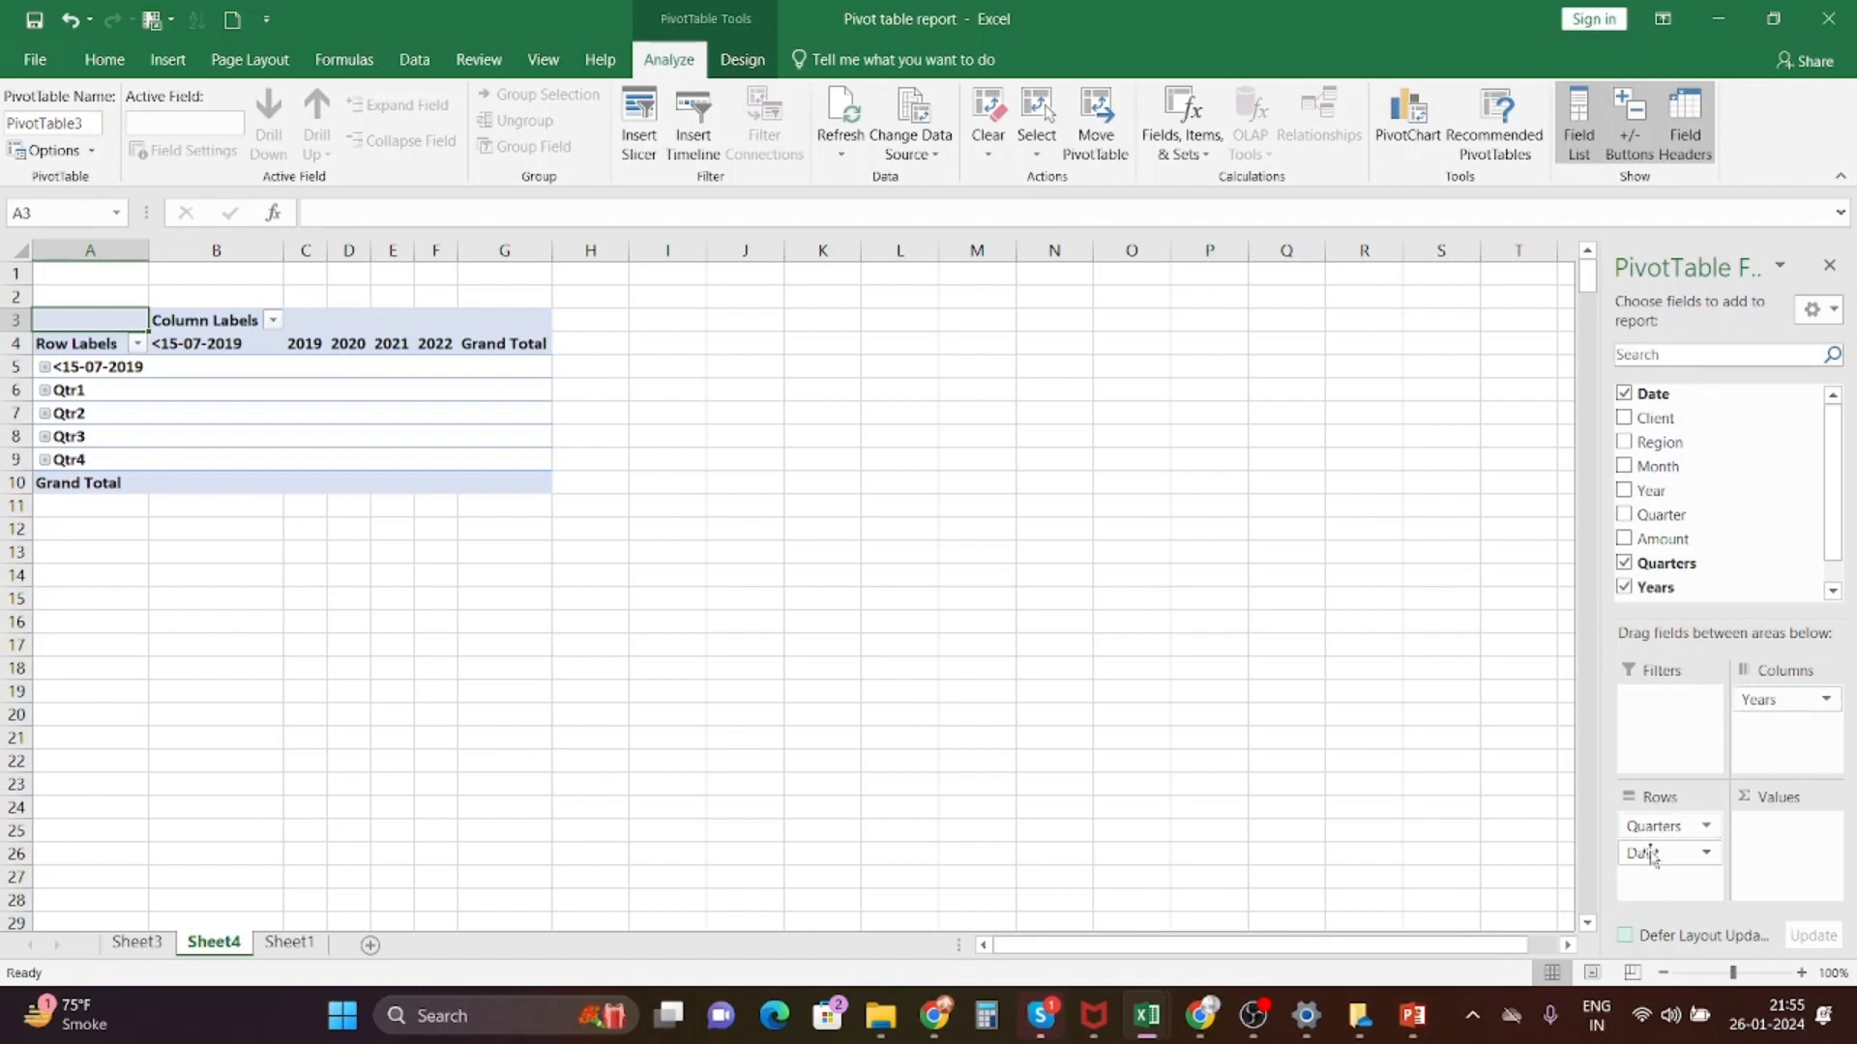
- Remove the Quarters and Date fields from the PivotTable rows
{"action": "left_click", "coordinate": [1706, 828]}
{"action": "left_click", "coordinate": [1709, 770]}
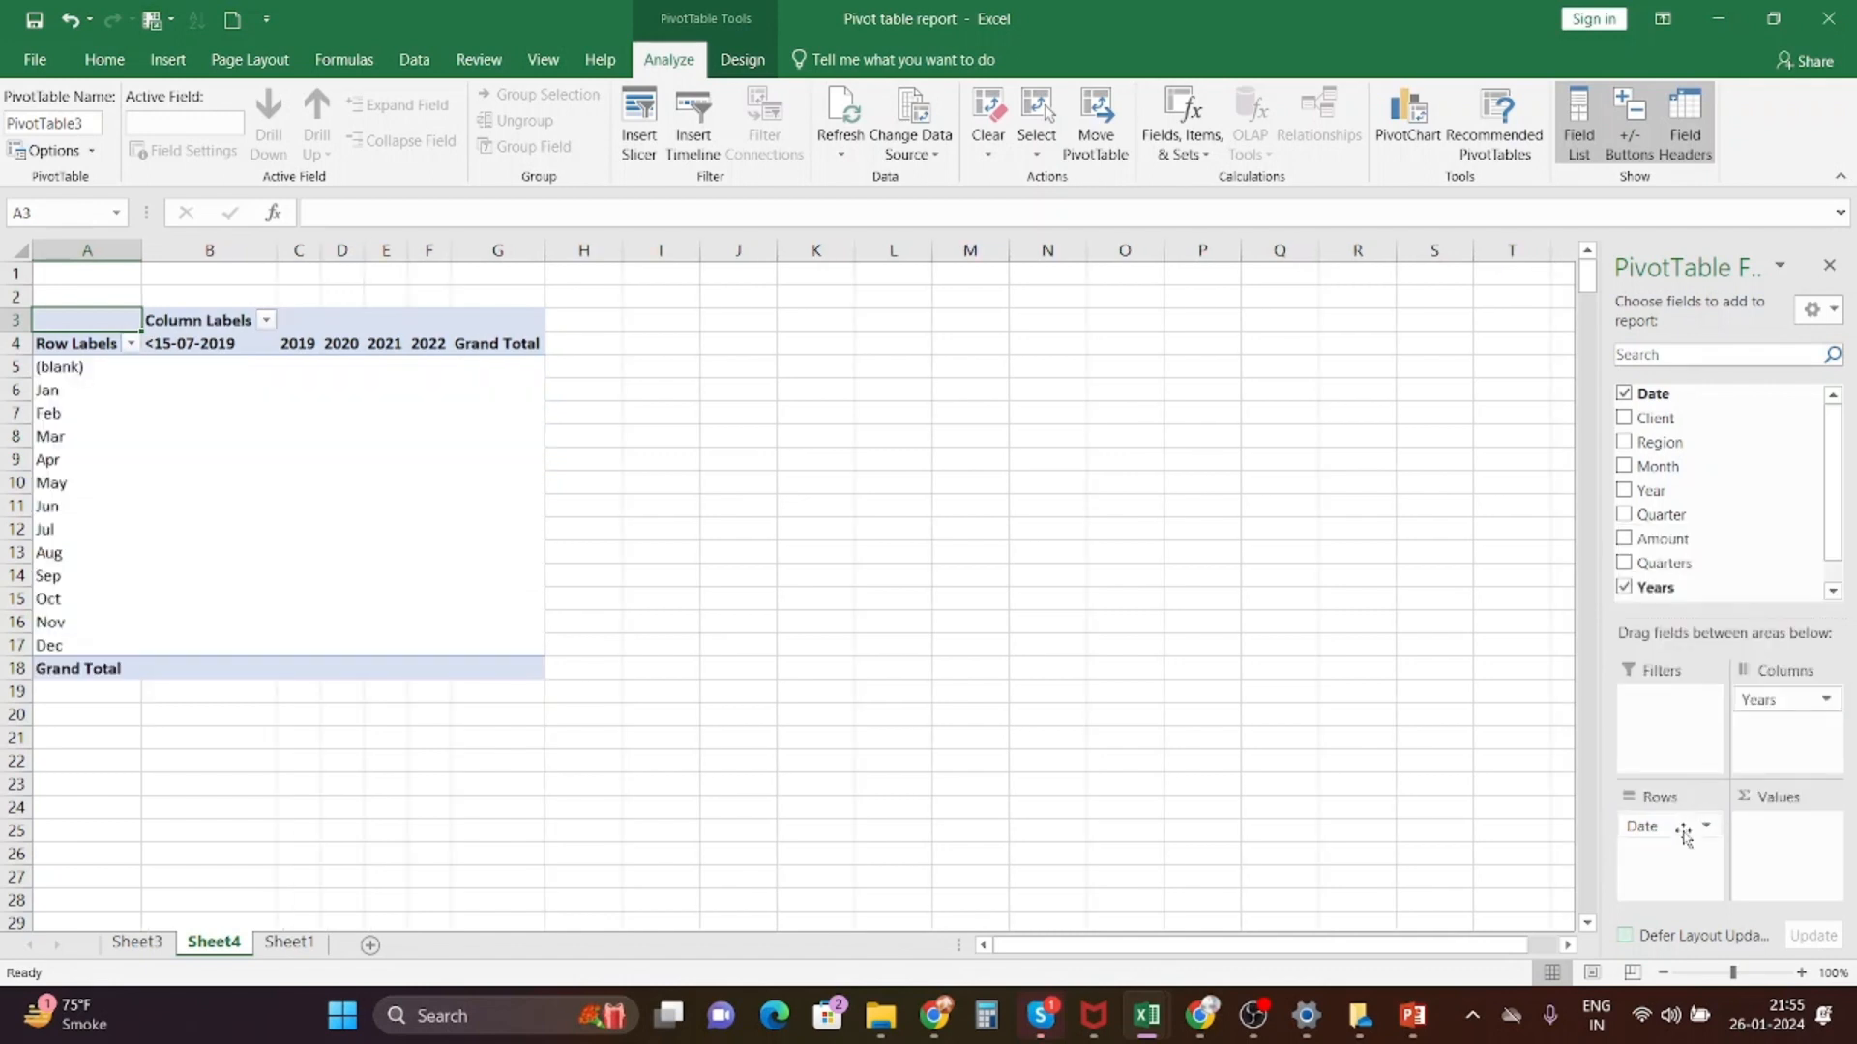
{"action": "left_click", "coordinate": [1706, 826]}
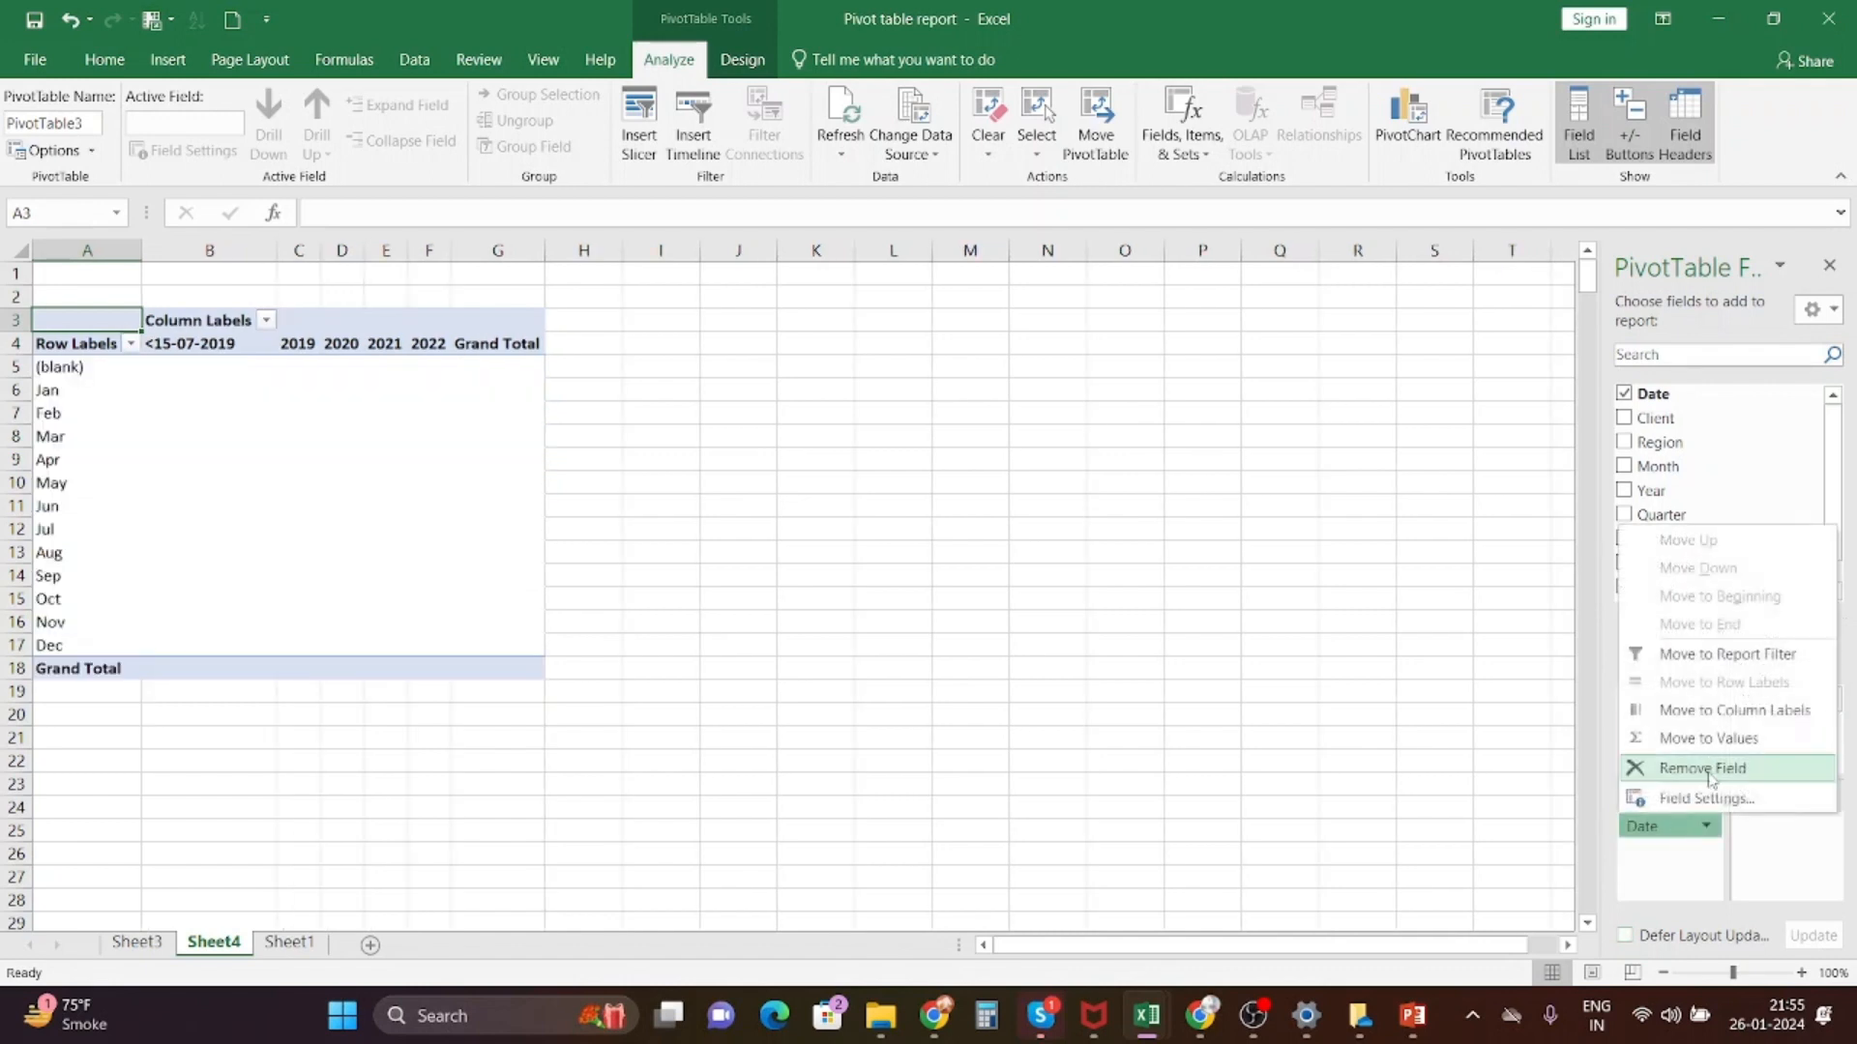
{"action": "left_click", "coordinate": [1709, 769]}
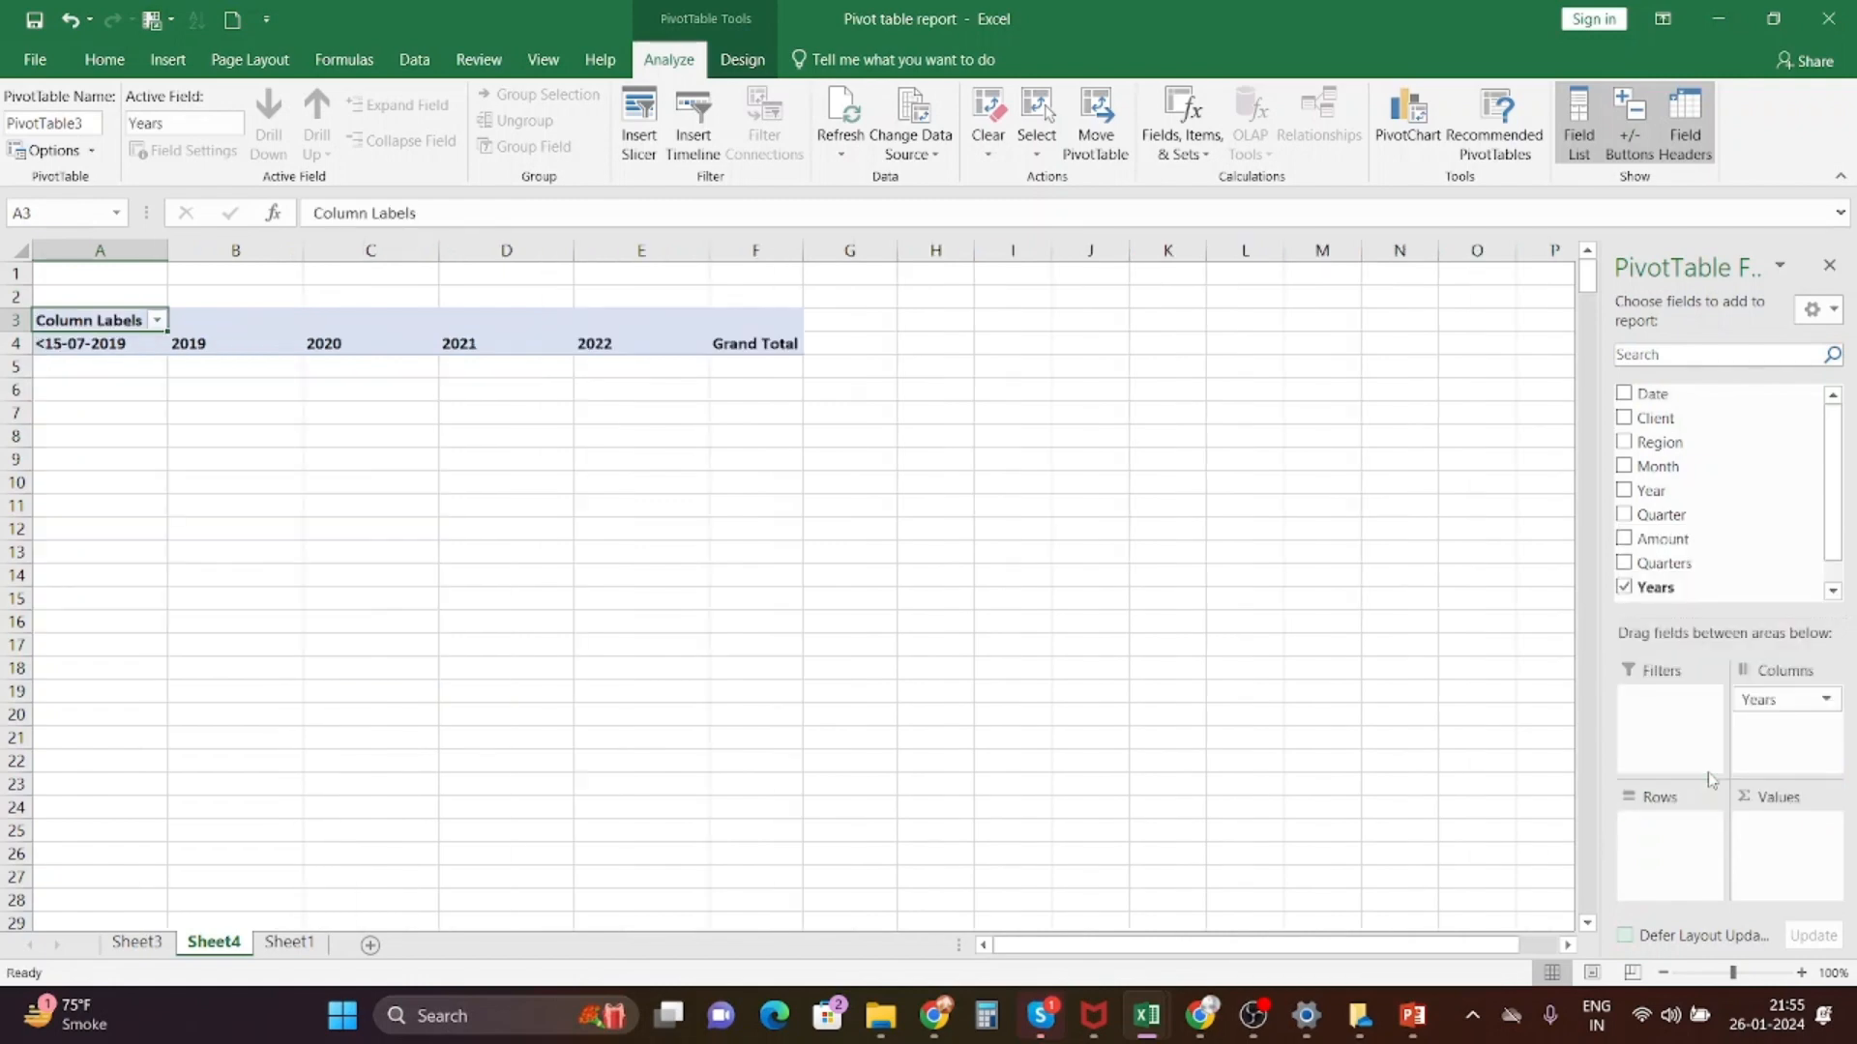
- View the subtotal and filter options in the field settings of the Years column field
{"action": "left_click", "coordinate": [1826, 701]}
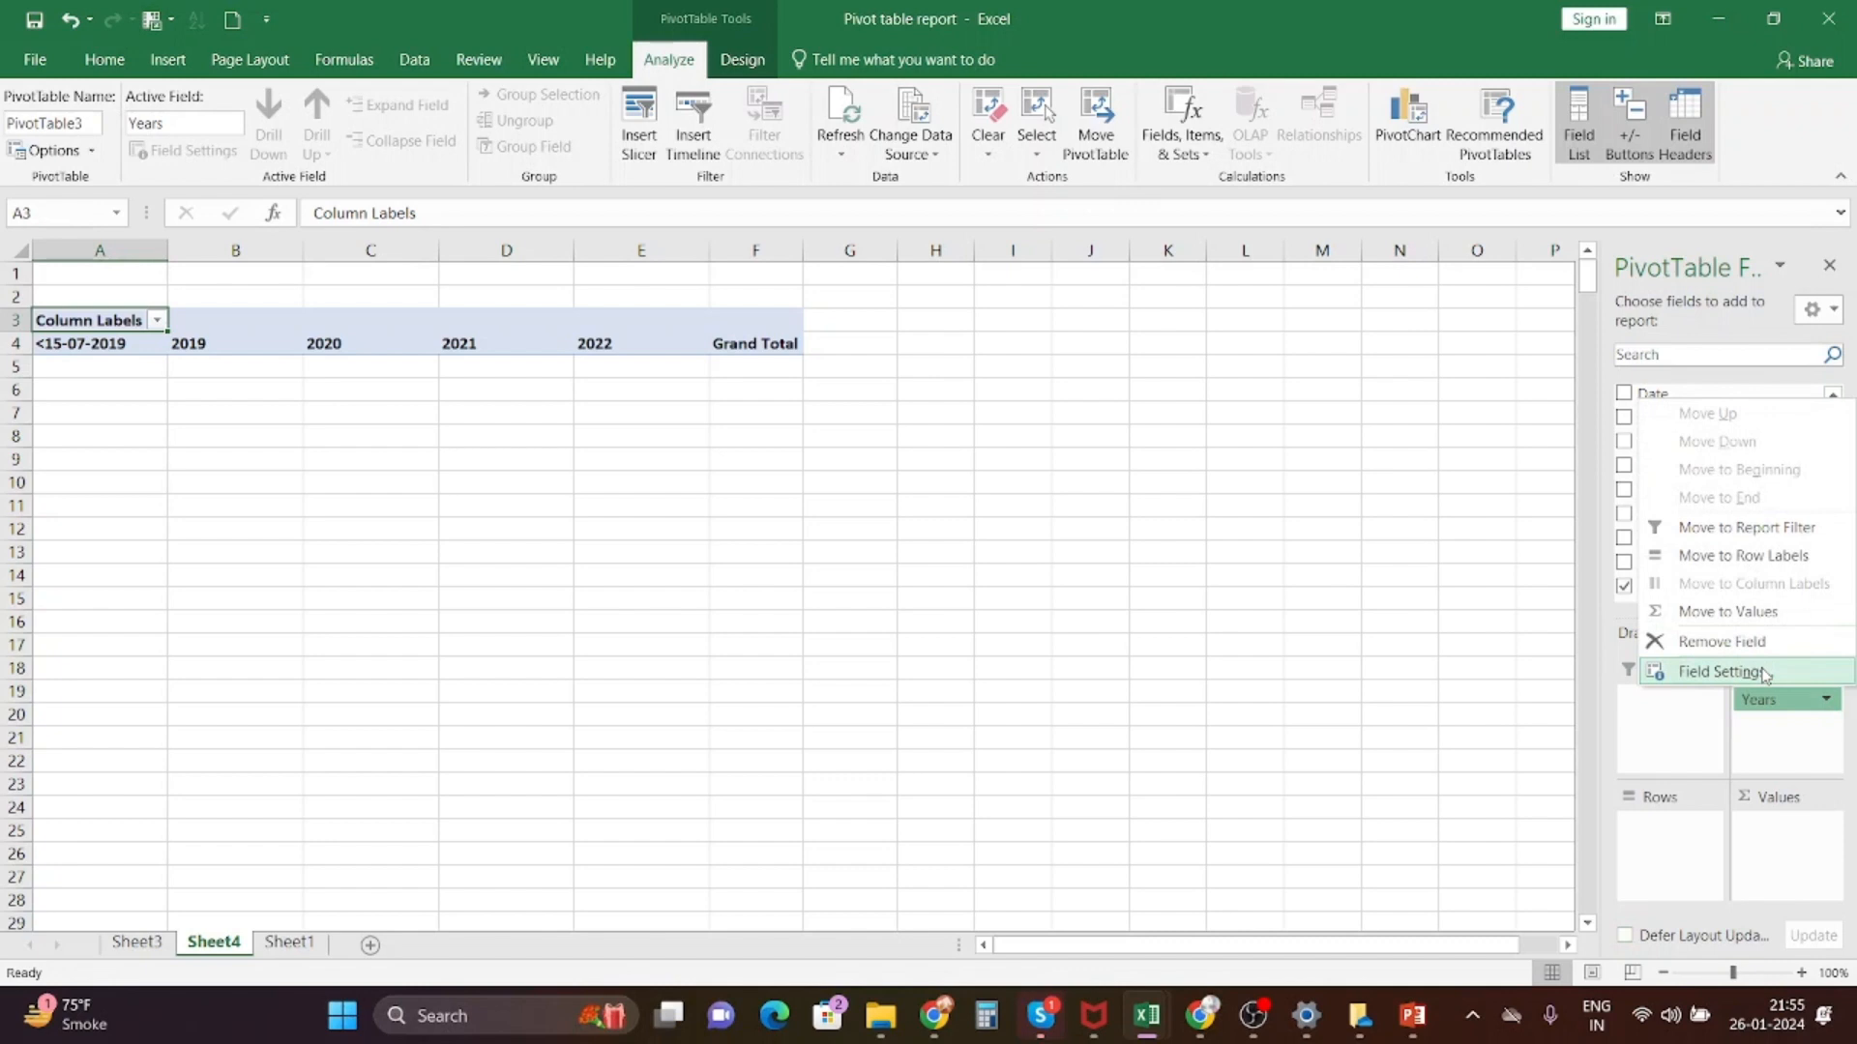
{"action": "left_click", "coordinate": [1731, 672]}
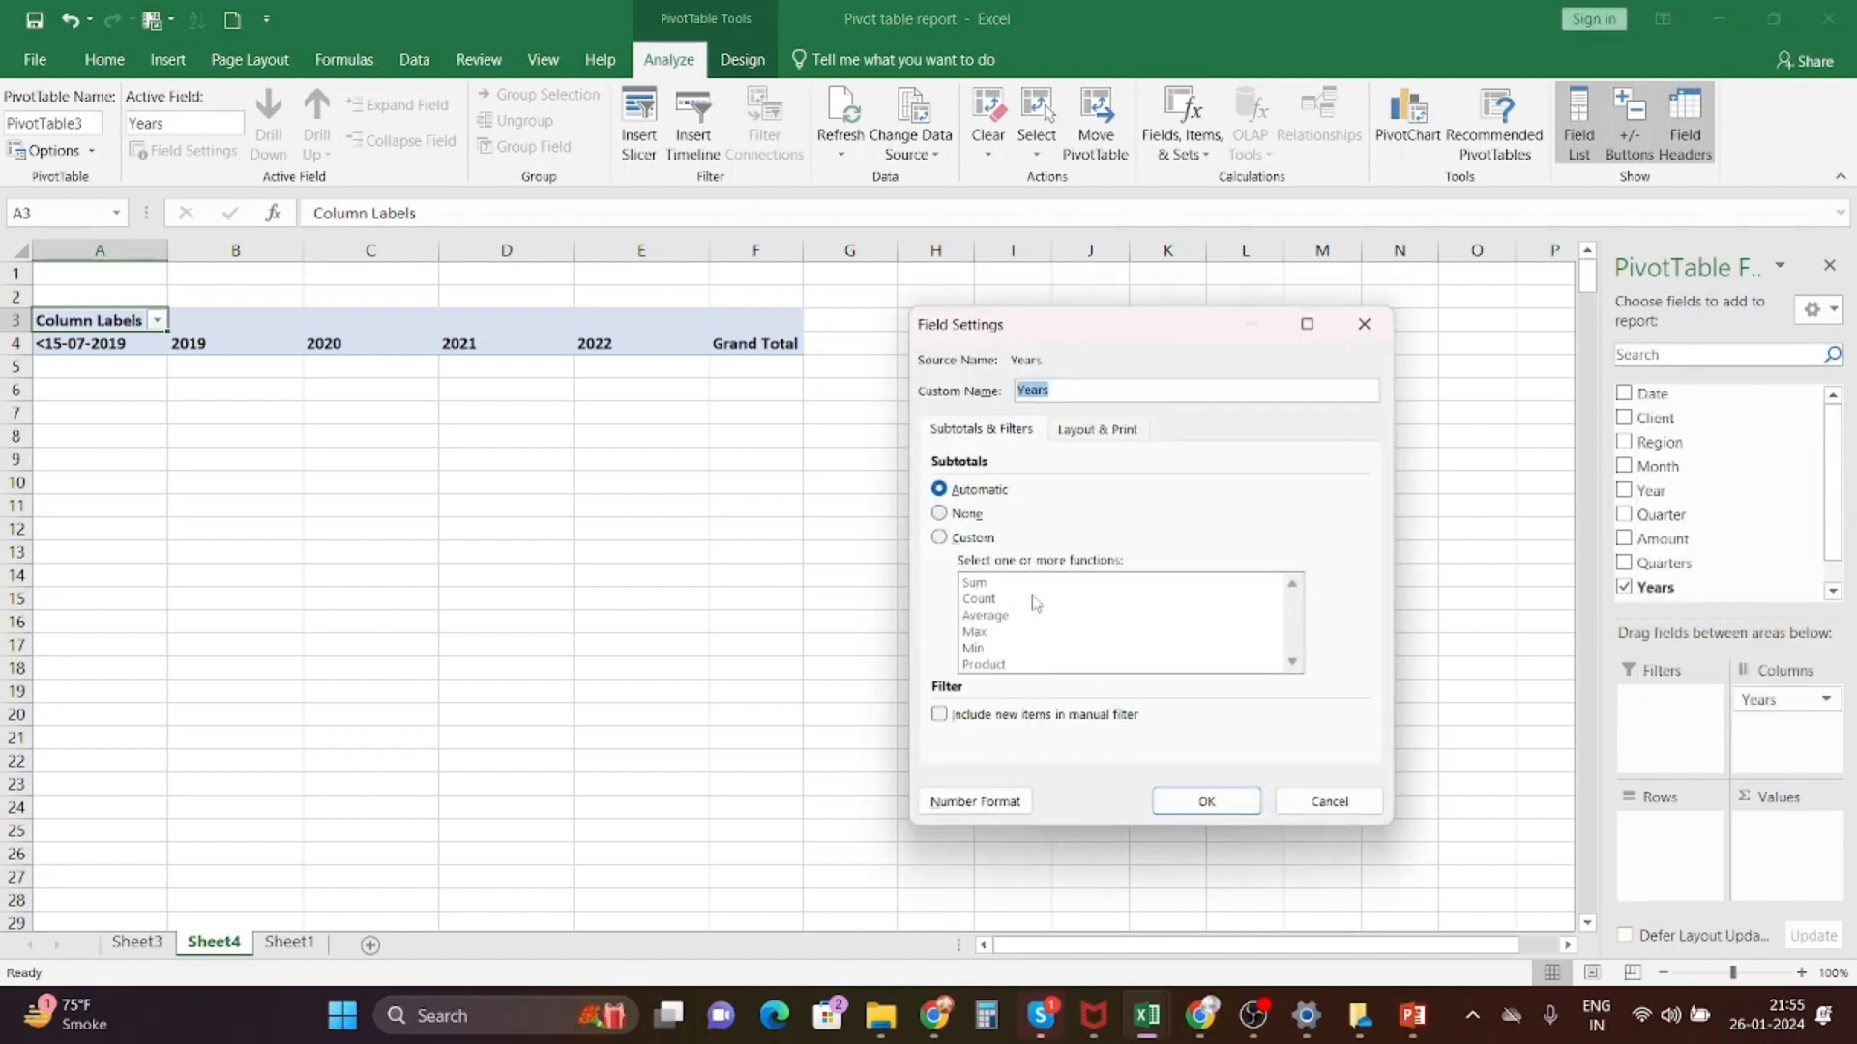
{"action": "left_click", "coordinate": [1327, 801]}
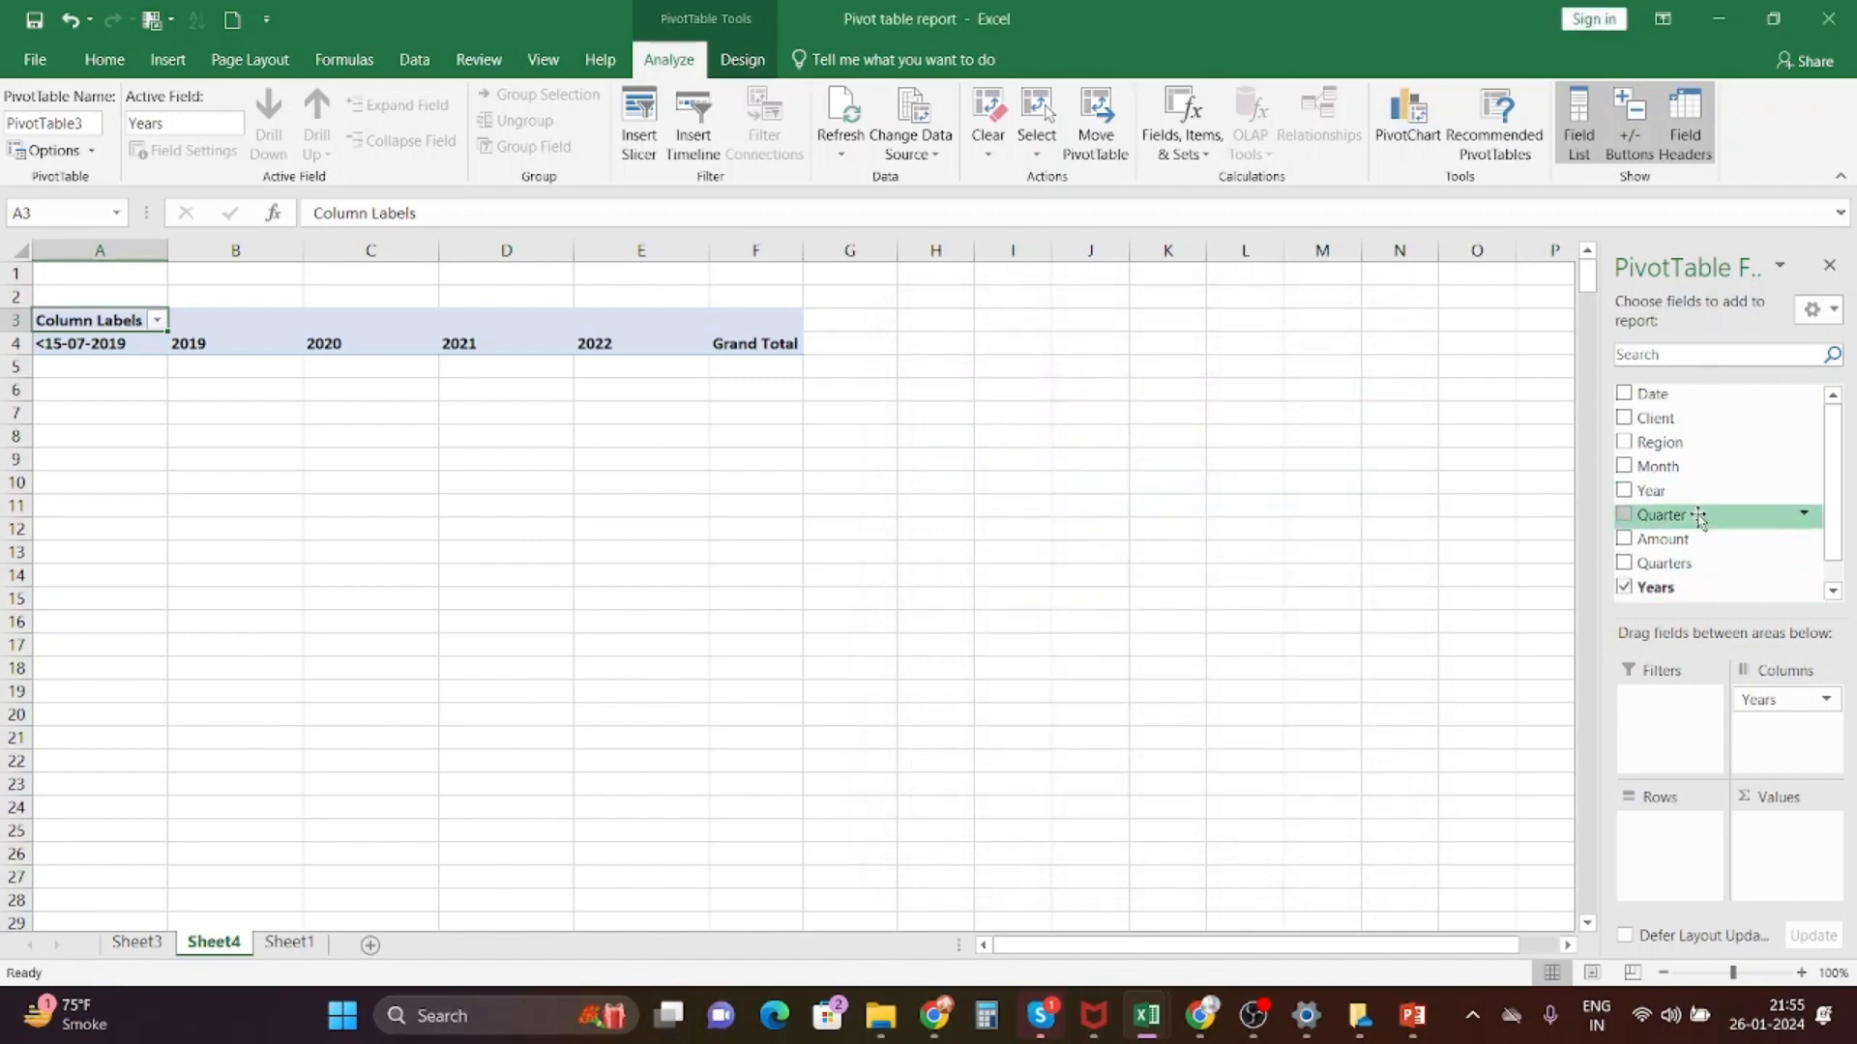
- Add the Month field to the PivotTable columns beneath Years
{"action": "scroll", "coordinate": [1683, 566], "scroll_direction": "down", "scroll_amount": 1}
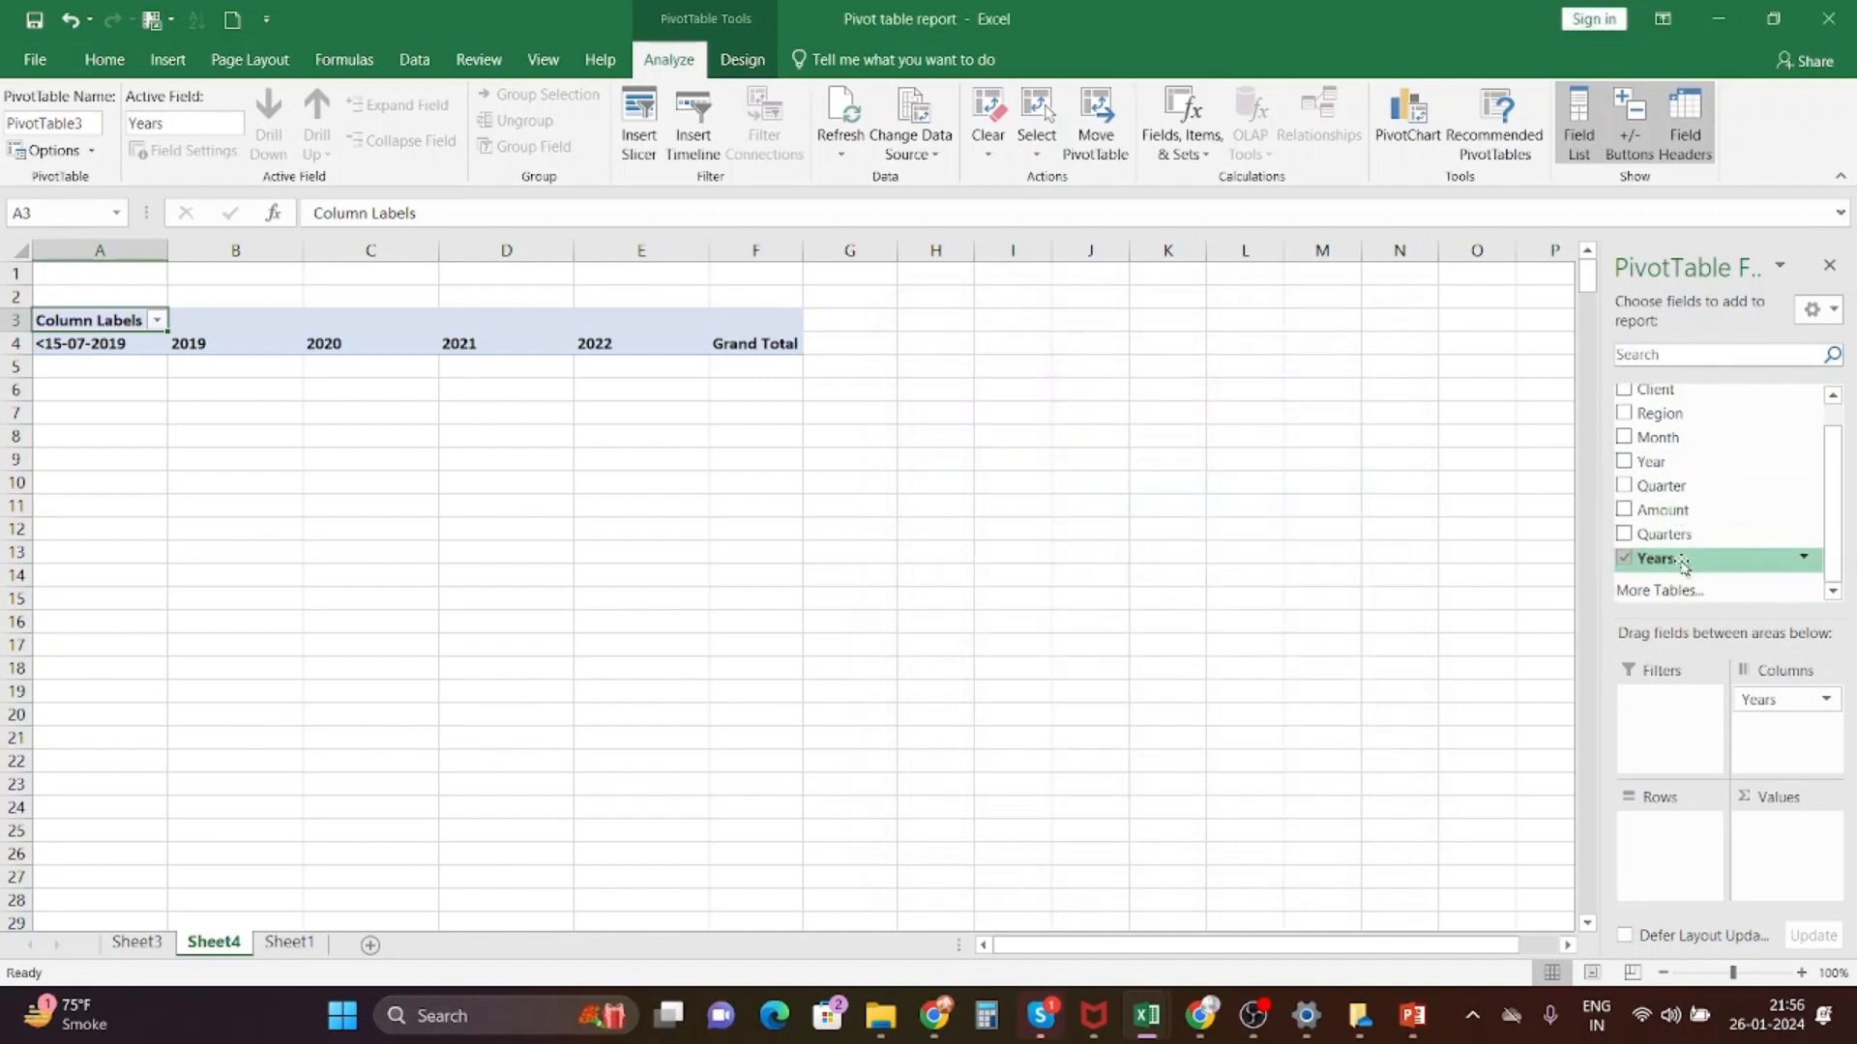
{"action": "left_click_drag", "start_coordinate": [1657, 437], "coordinate": [1790, 732]}
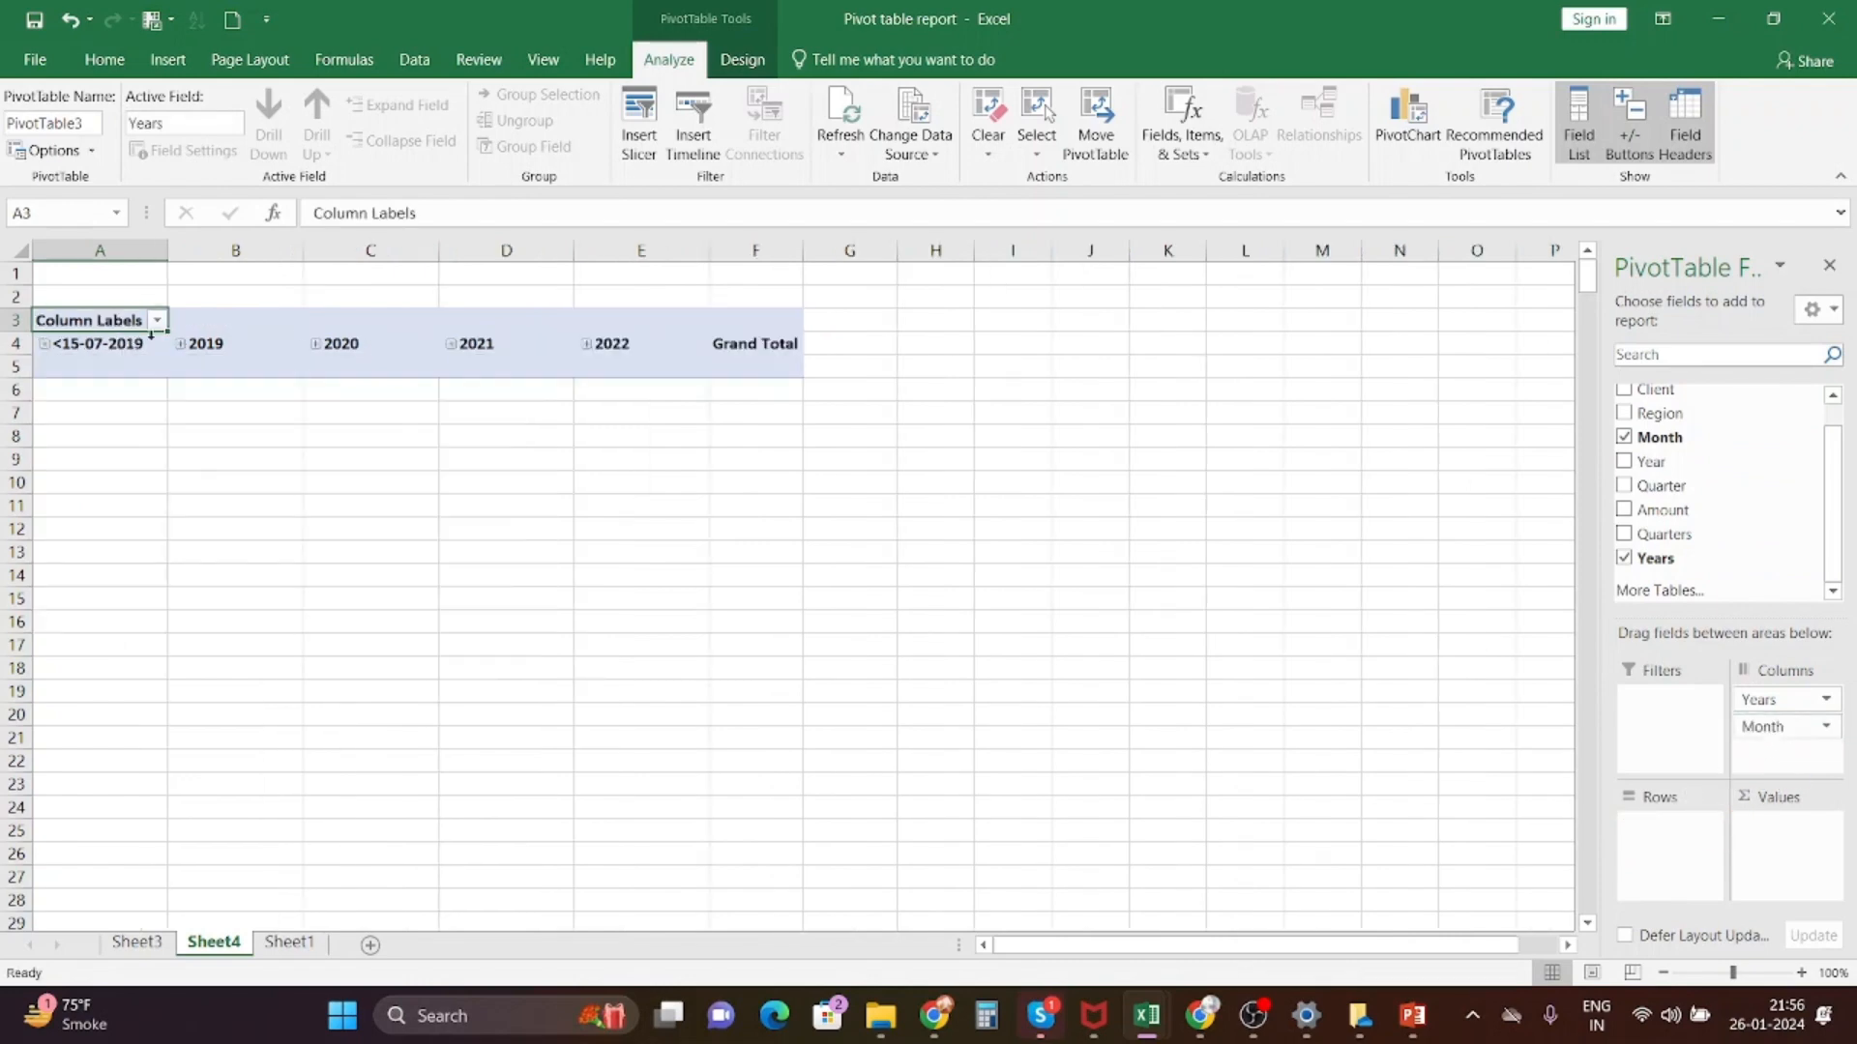
- Expand the 2019 and 2020 columns to view their months, and collapse both years again
{"action": "left_click", "coordinate": [189, 350]}
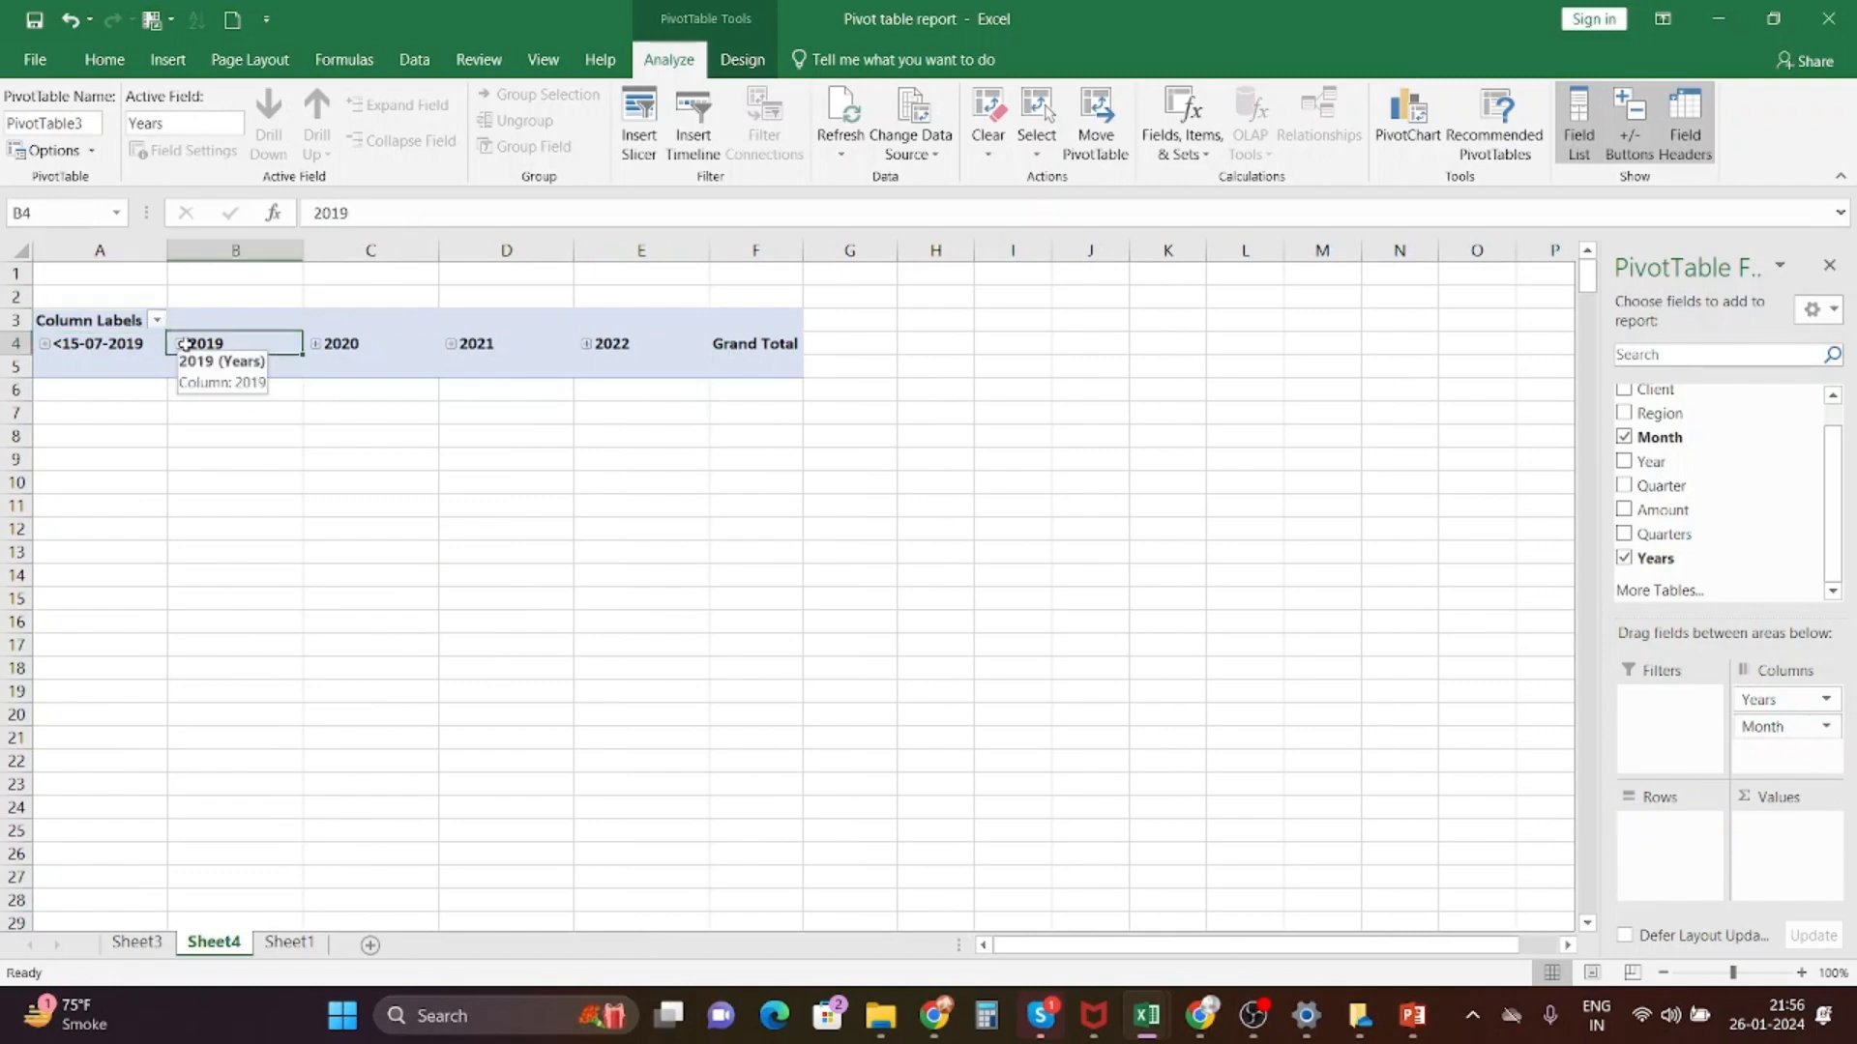
{"action": "left_click", "coordinate": [182, 344]}
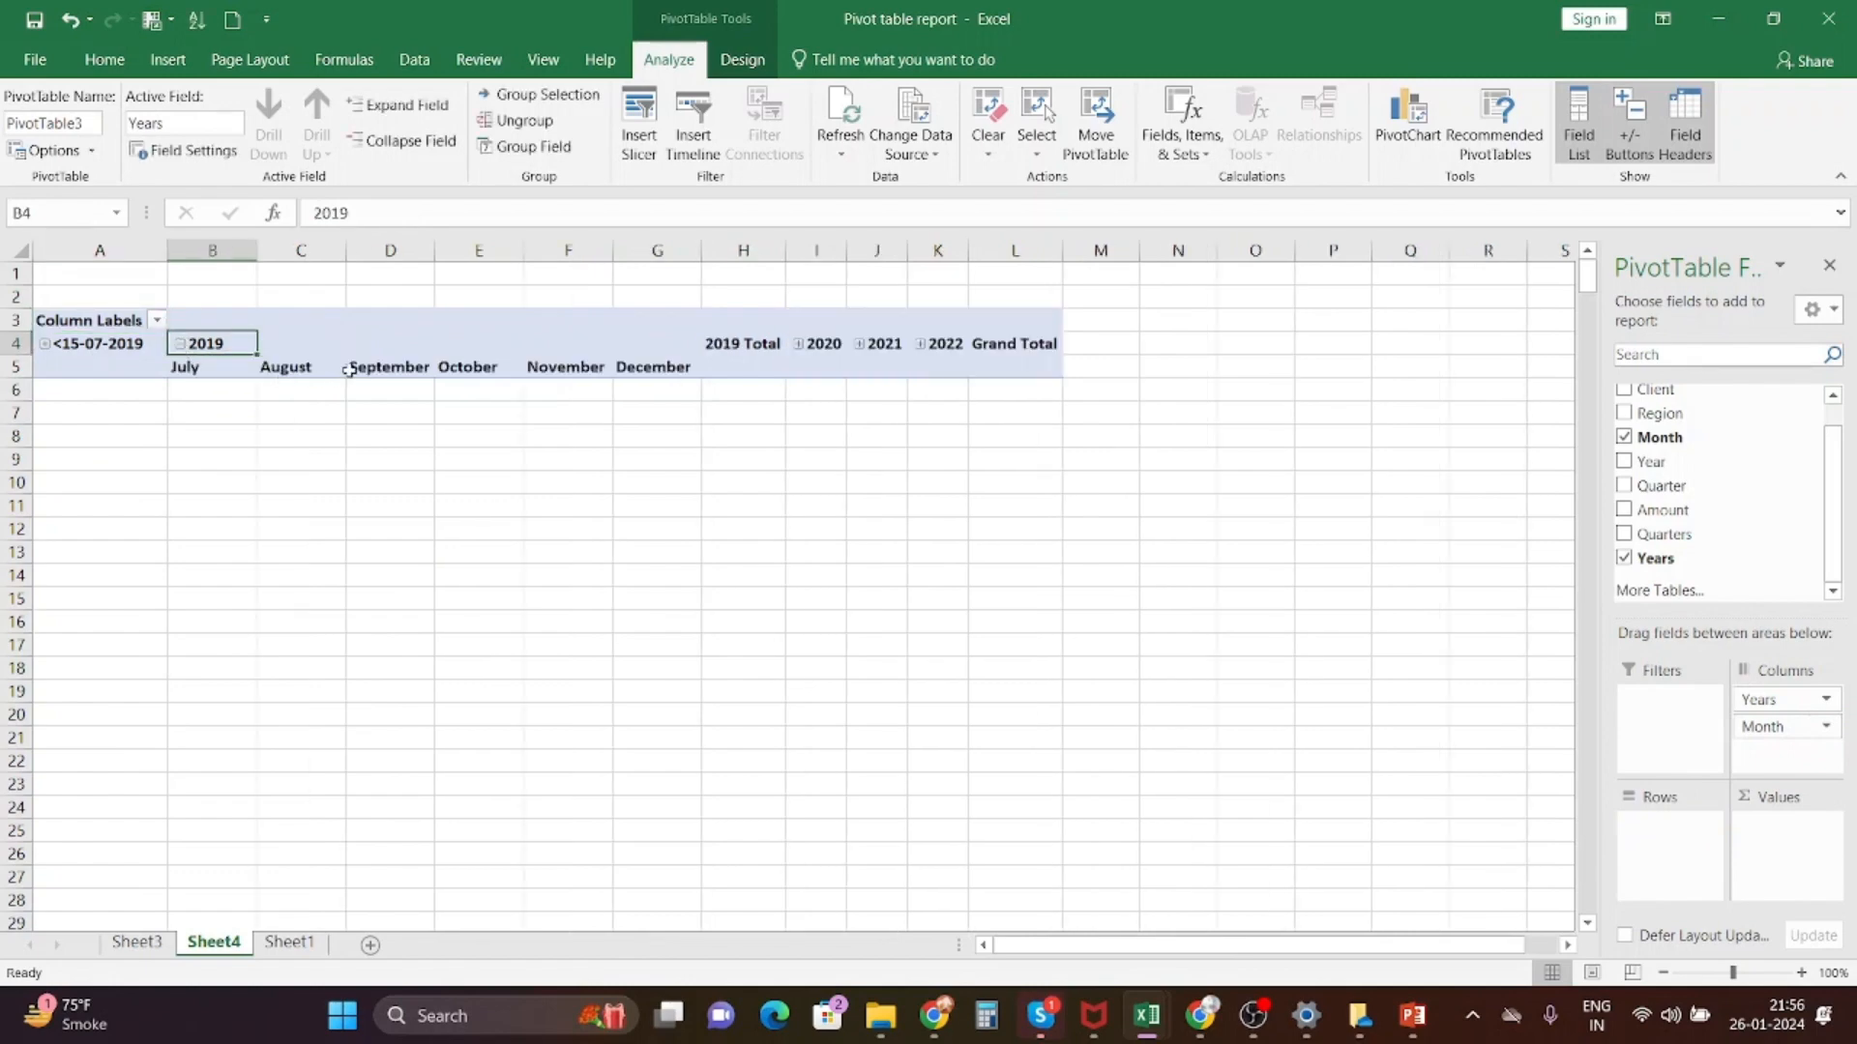
{"action": "left_click", "coordinate": [800, 348]}
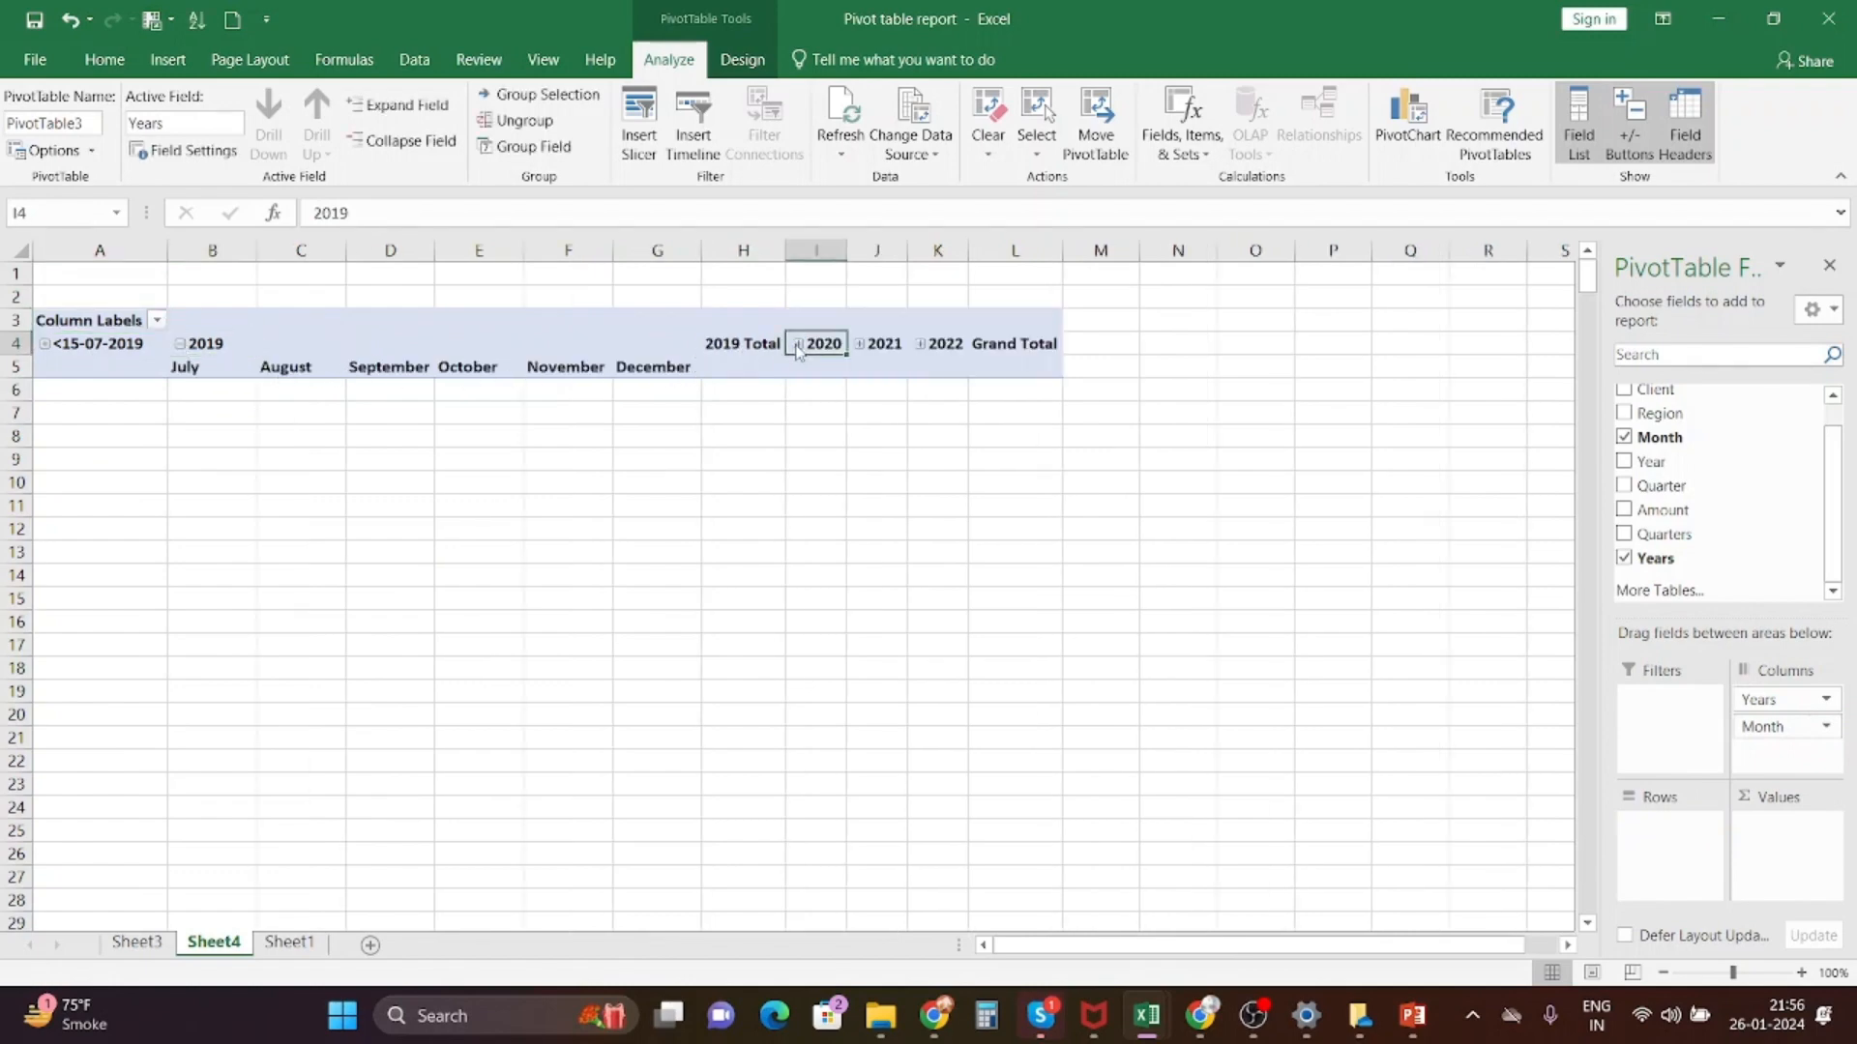
{"action": "left_click", "coordinate": [799, 345]}
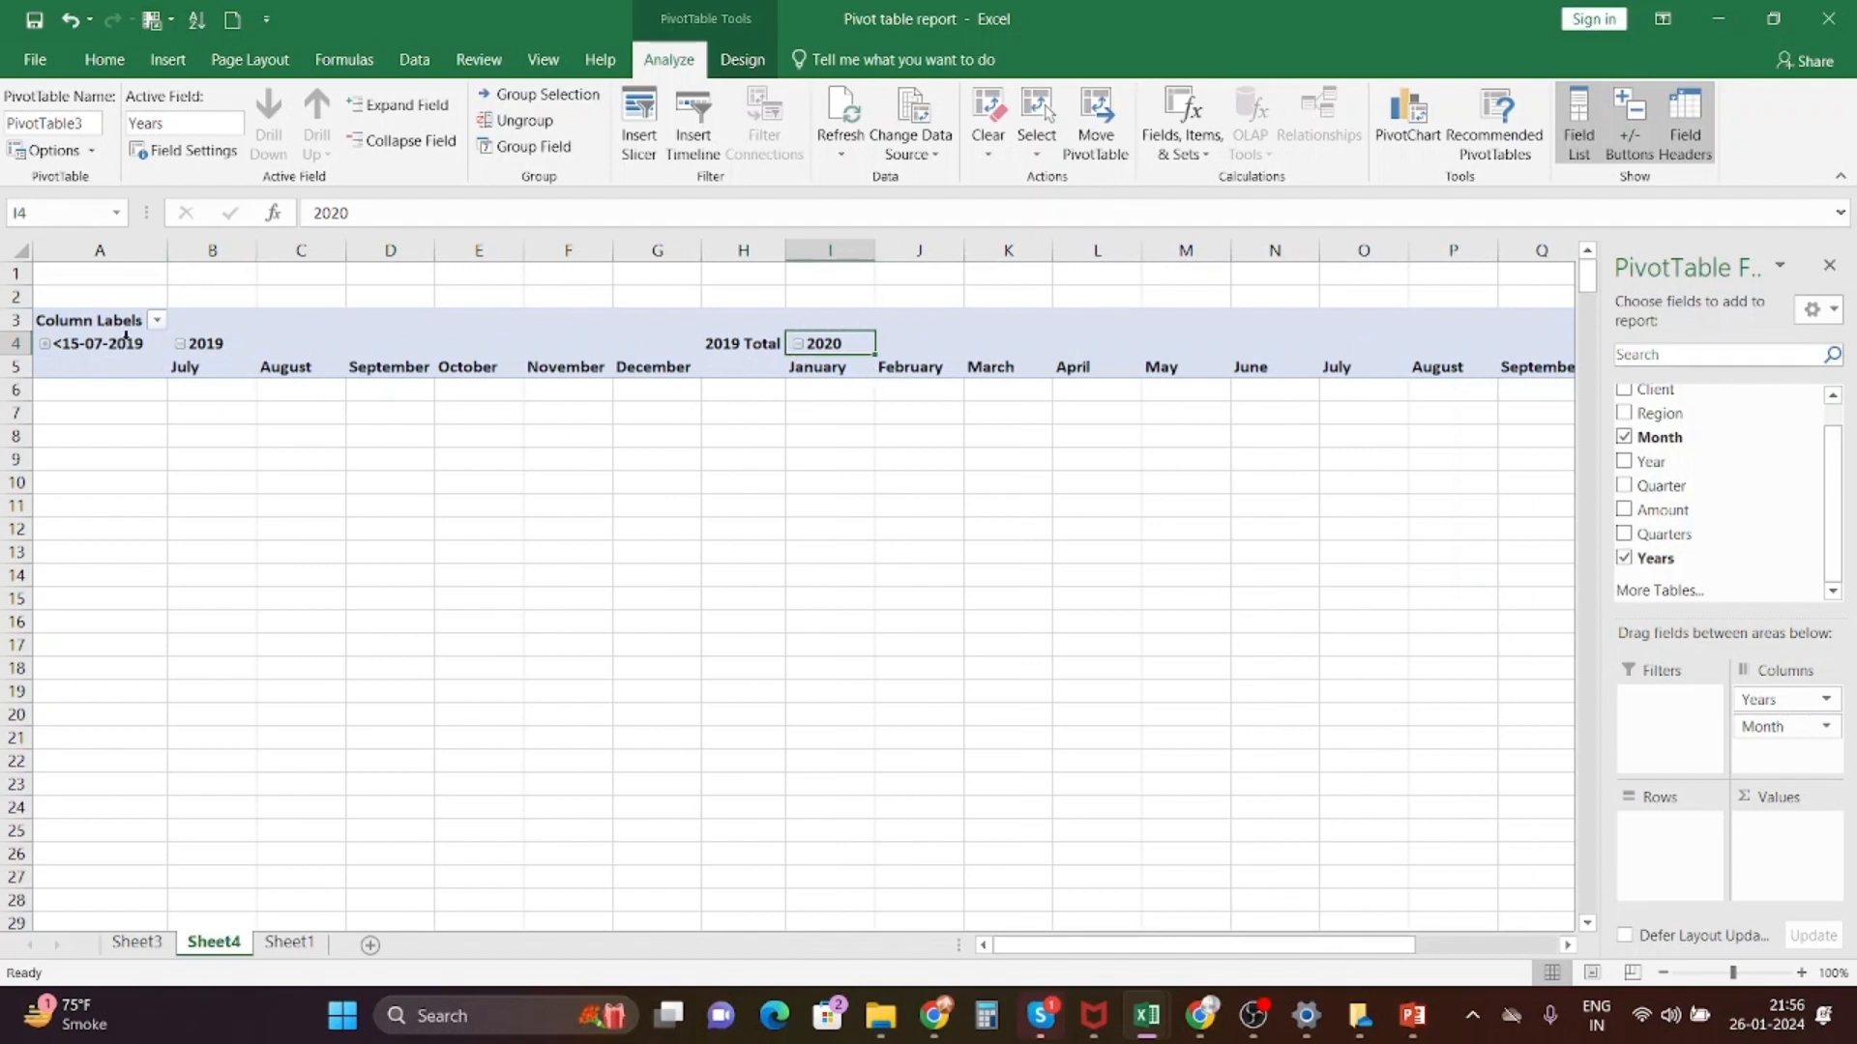
{"action": "left_click", "coordinate": [181, 345]}
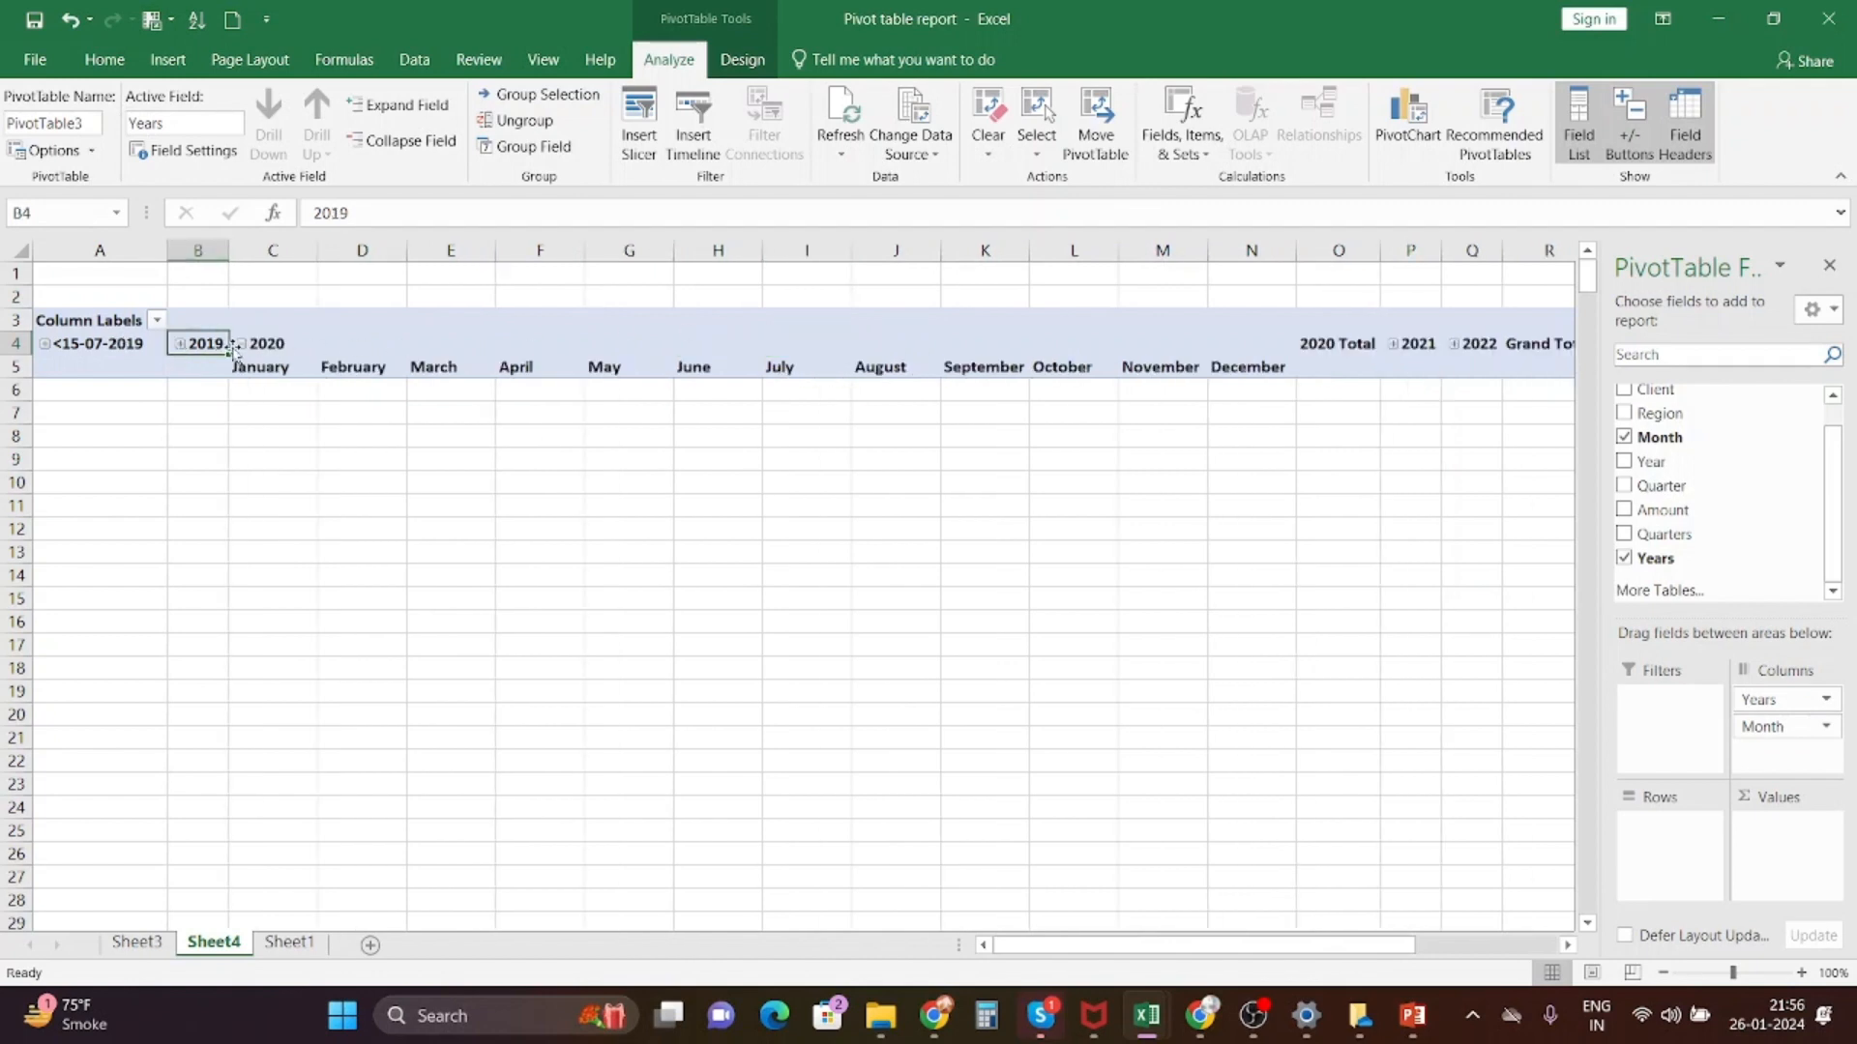
{"action": "left_click", "coordinate": [242, 345]}
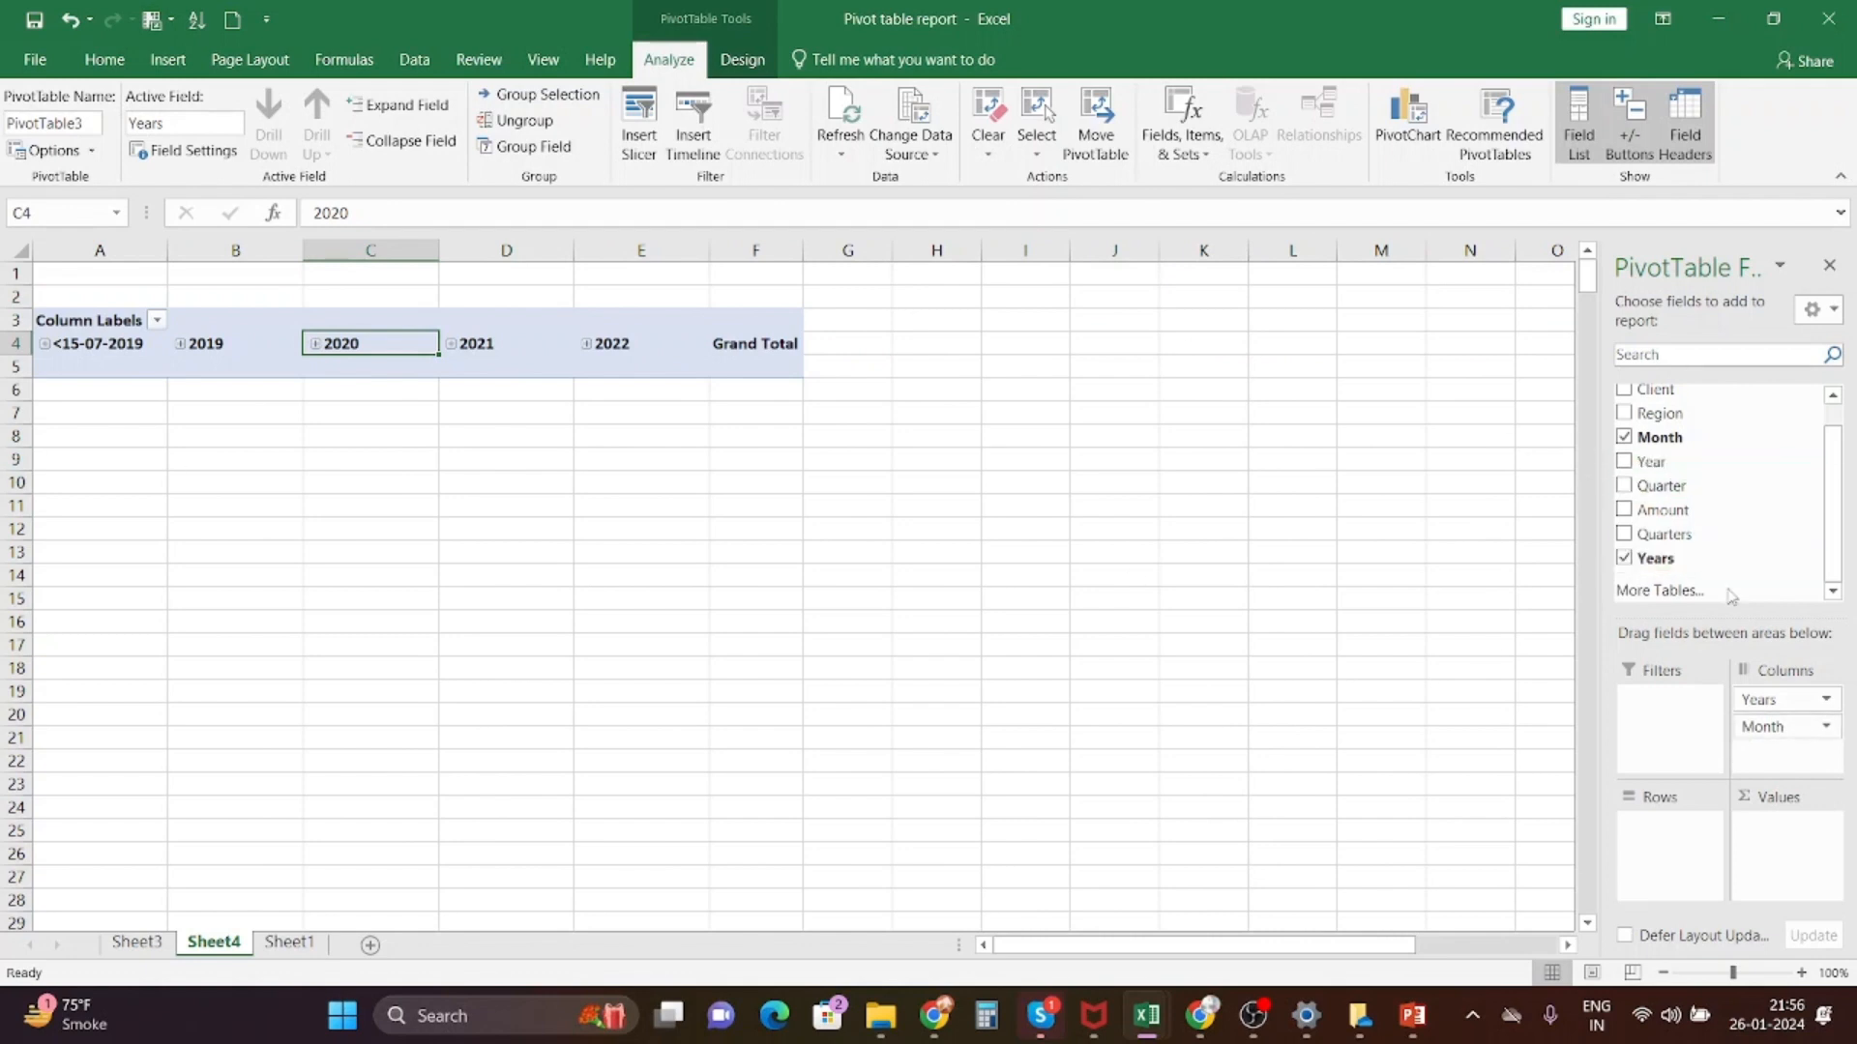
- Add Client as the row field and Amount as the summed value field of the PivotTable
{"action": "scroll", "coordinate": [1639, 435], "scroll_direction": "up", "scroll_amount": 1}
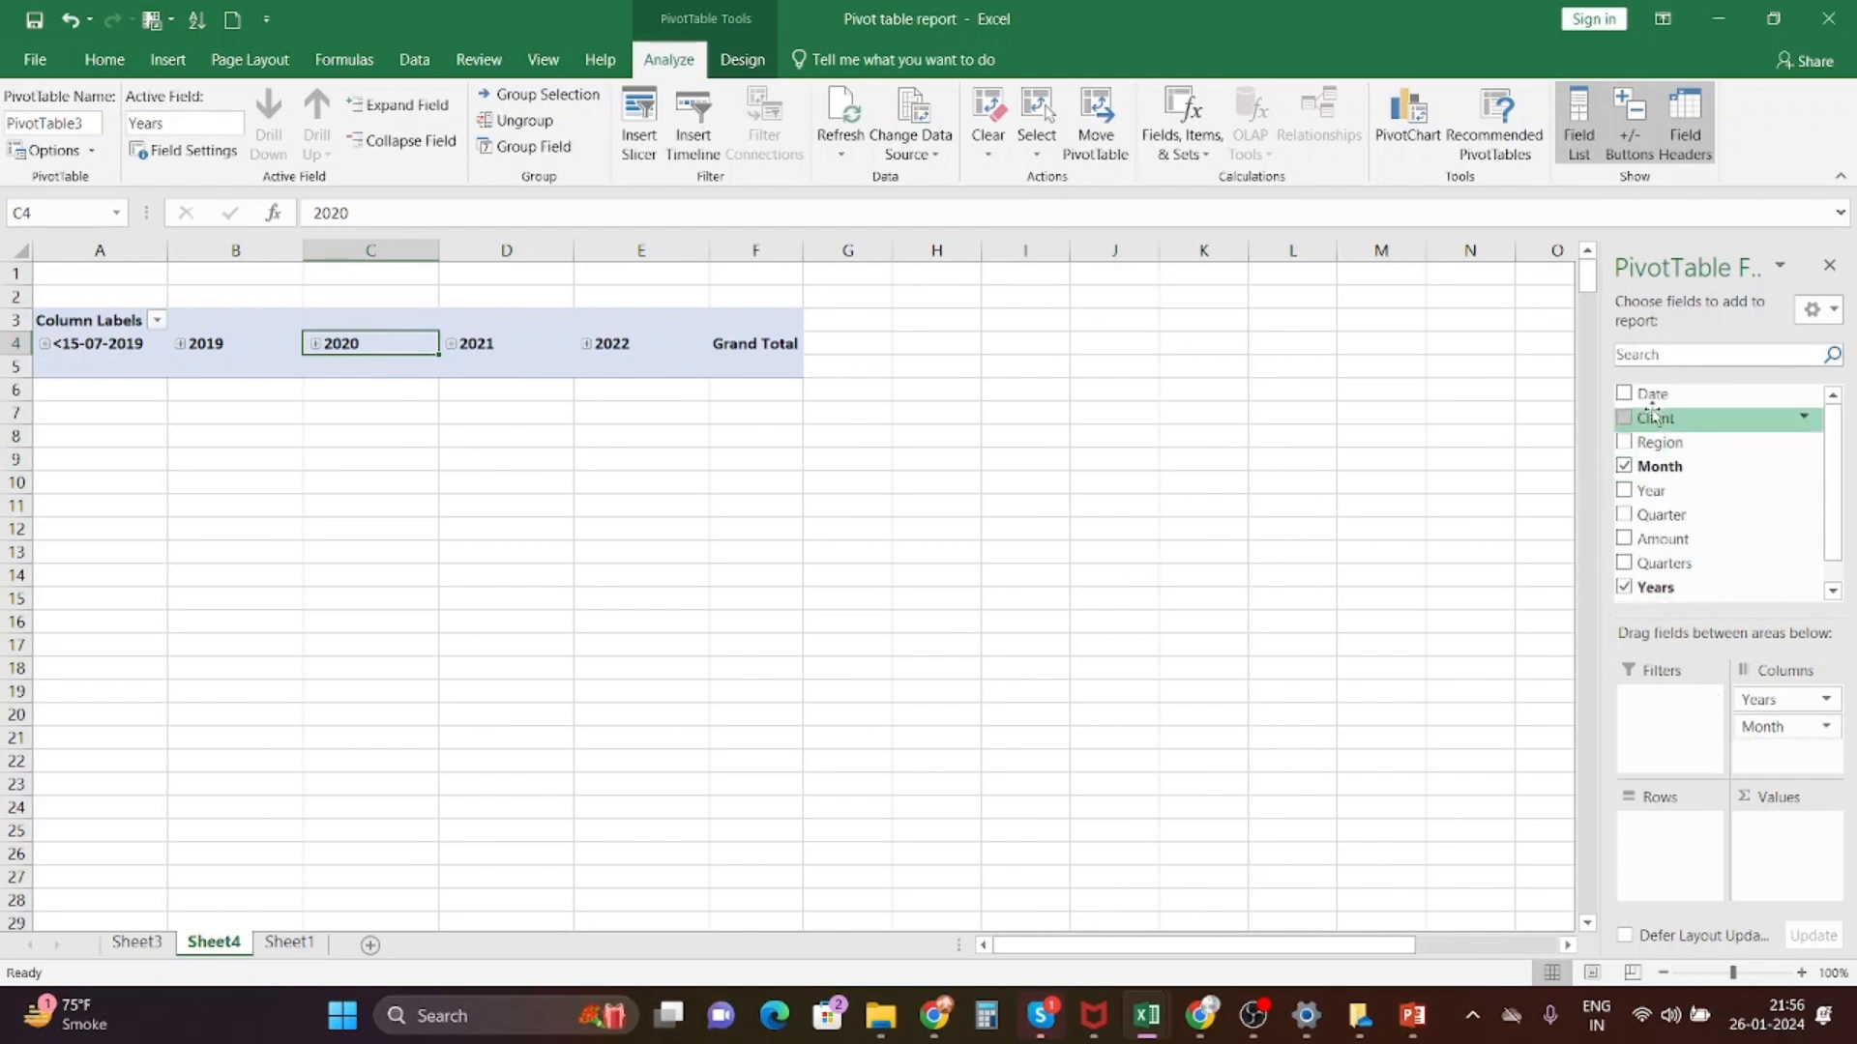
{"action": "left_click", "coordinate": [1627, 420]}
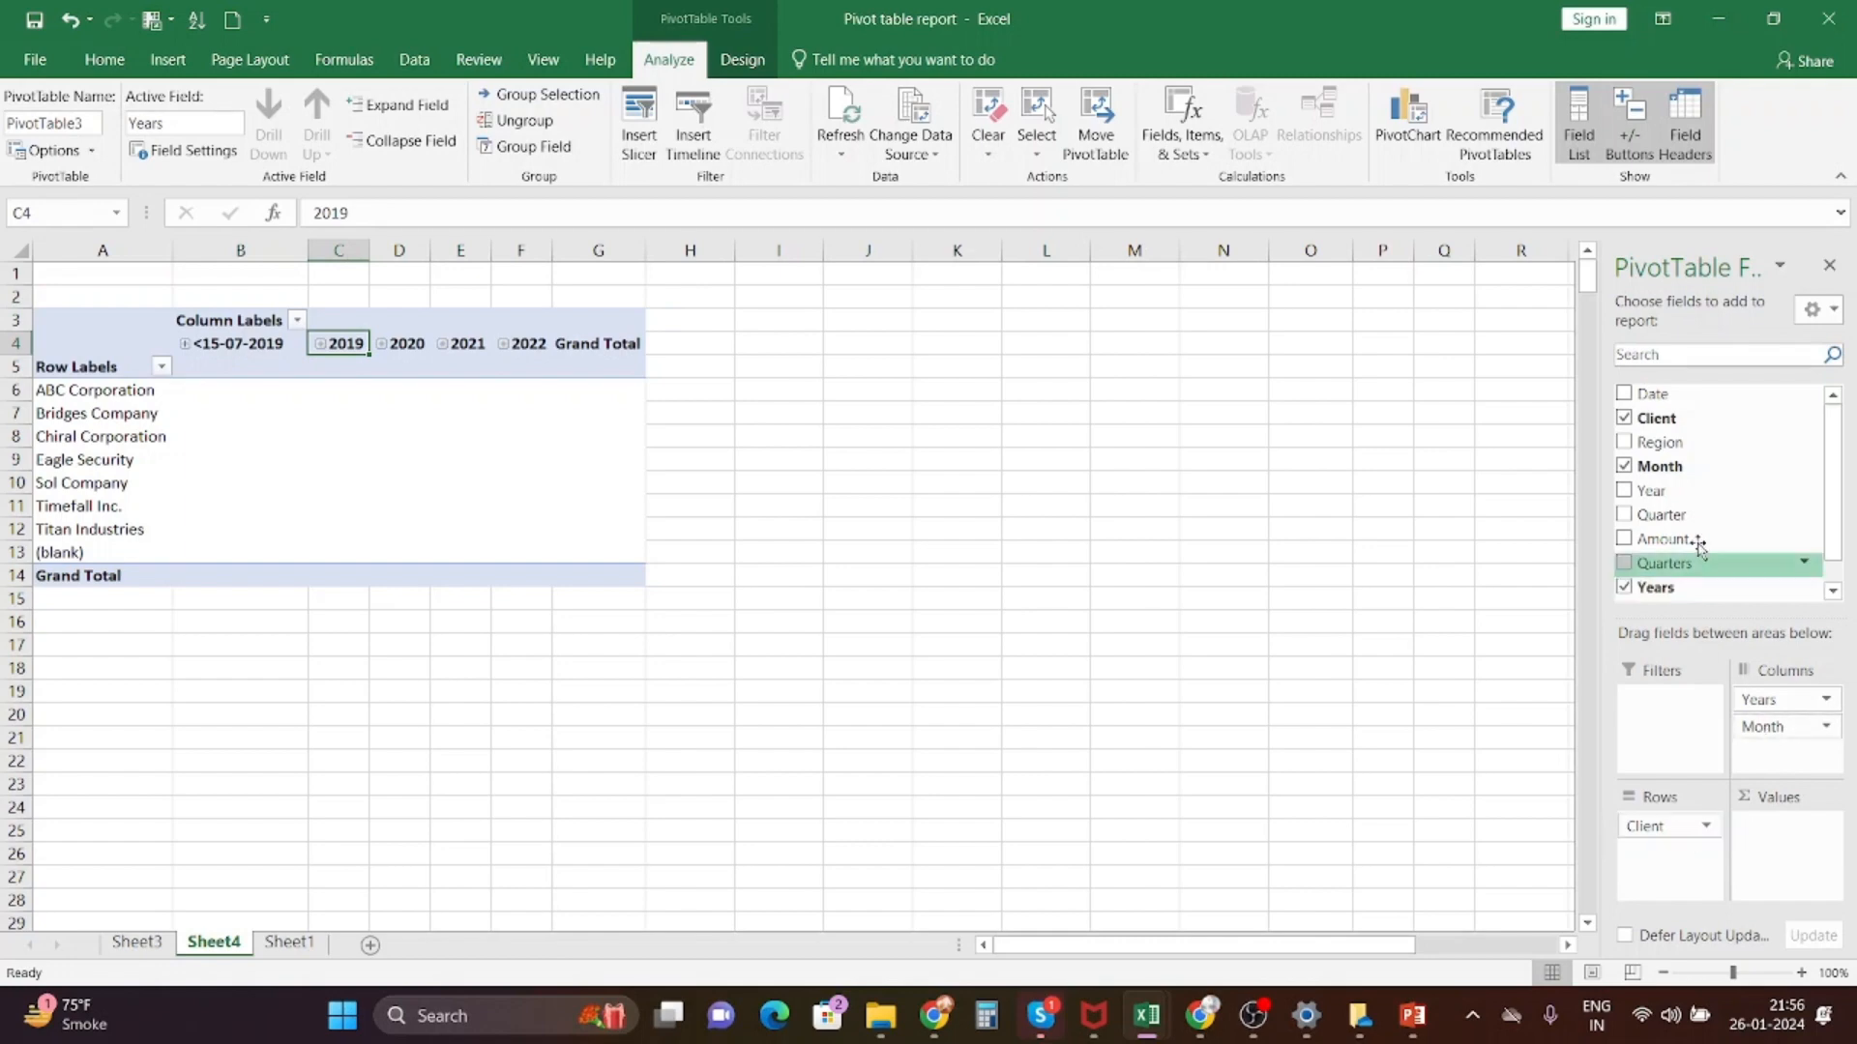
{"action": "scroll", "coordinate": [1692, 541], "scroll_direction": "down", "scroll_amount": 1}
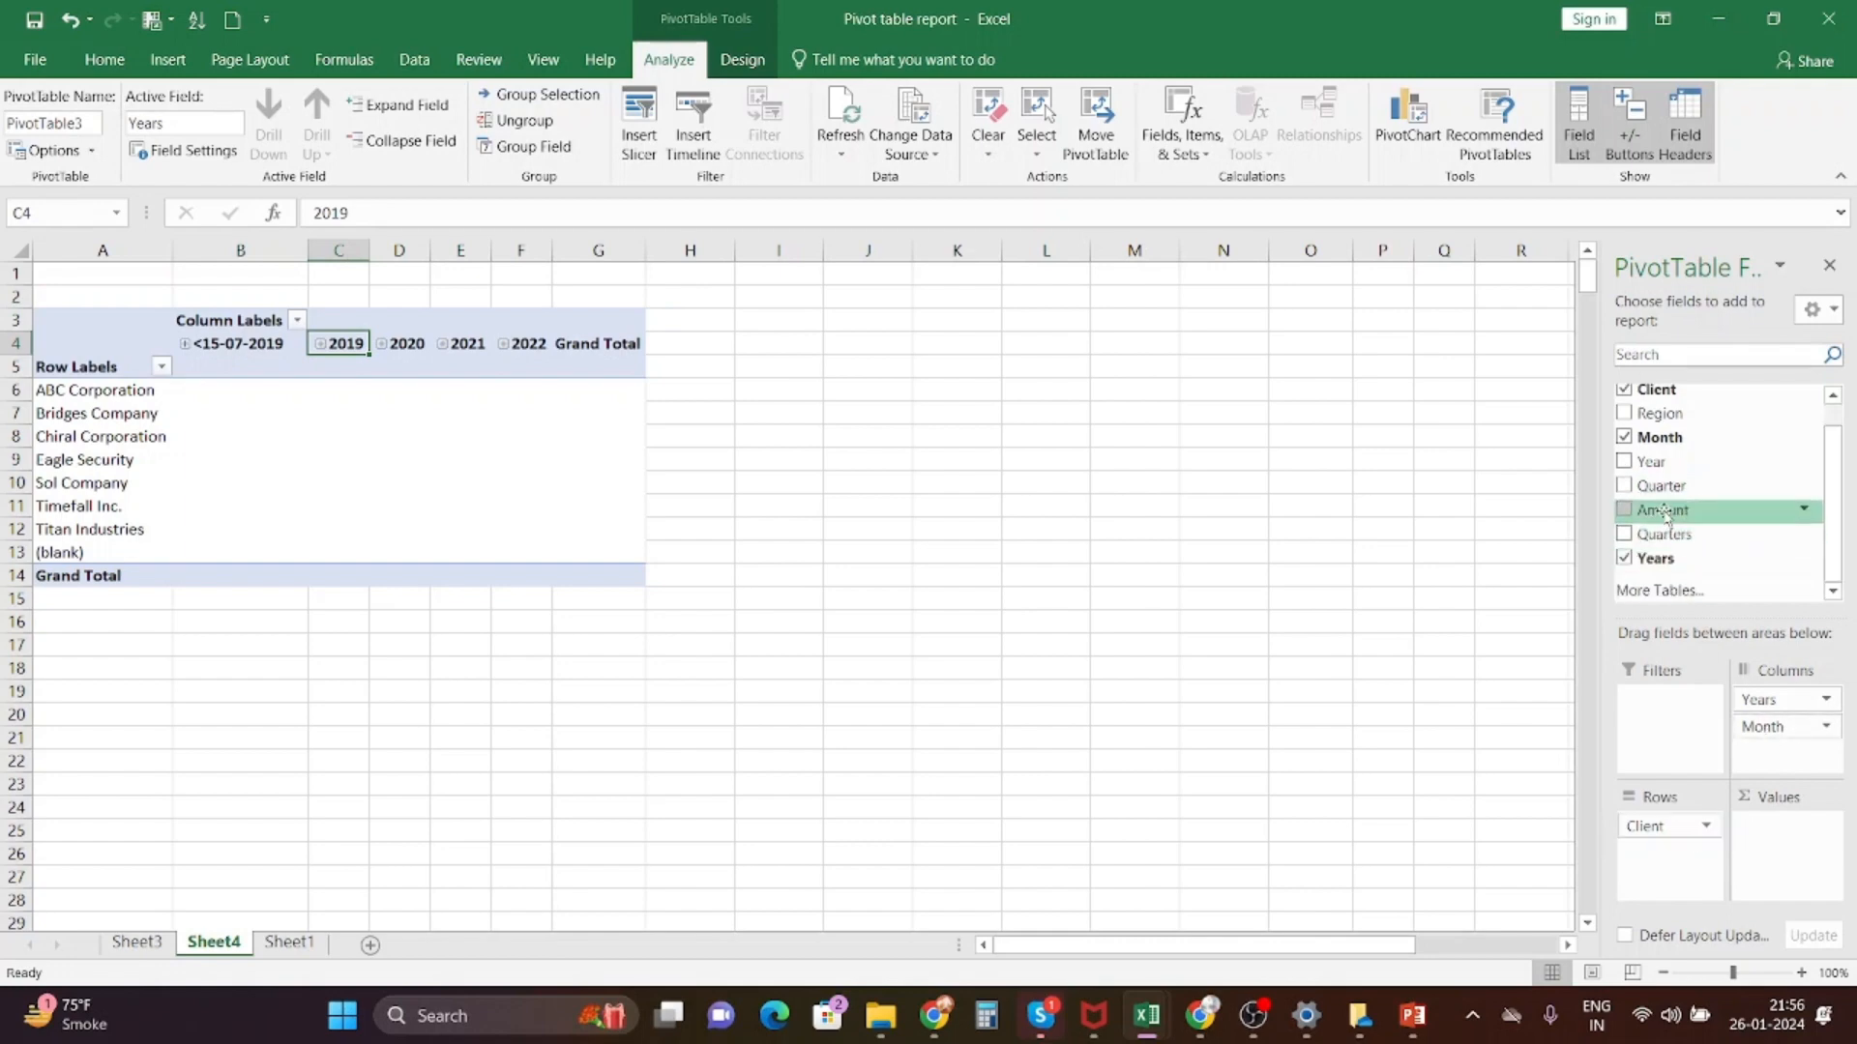
{"action": "left_click", "coordinate": [1624, 512]}
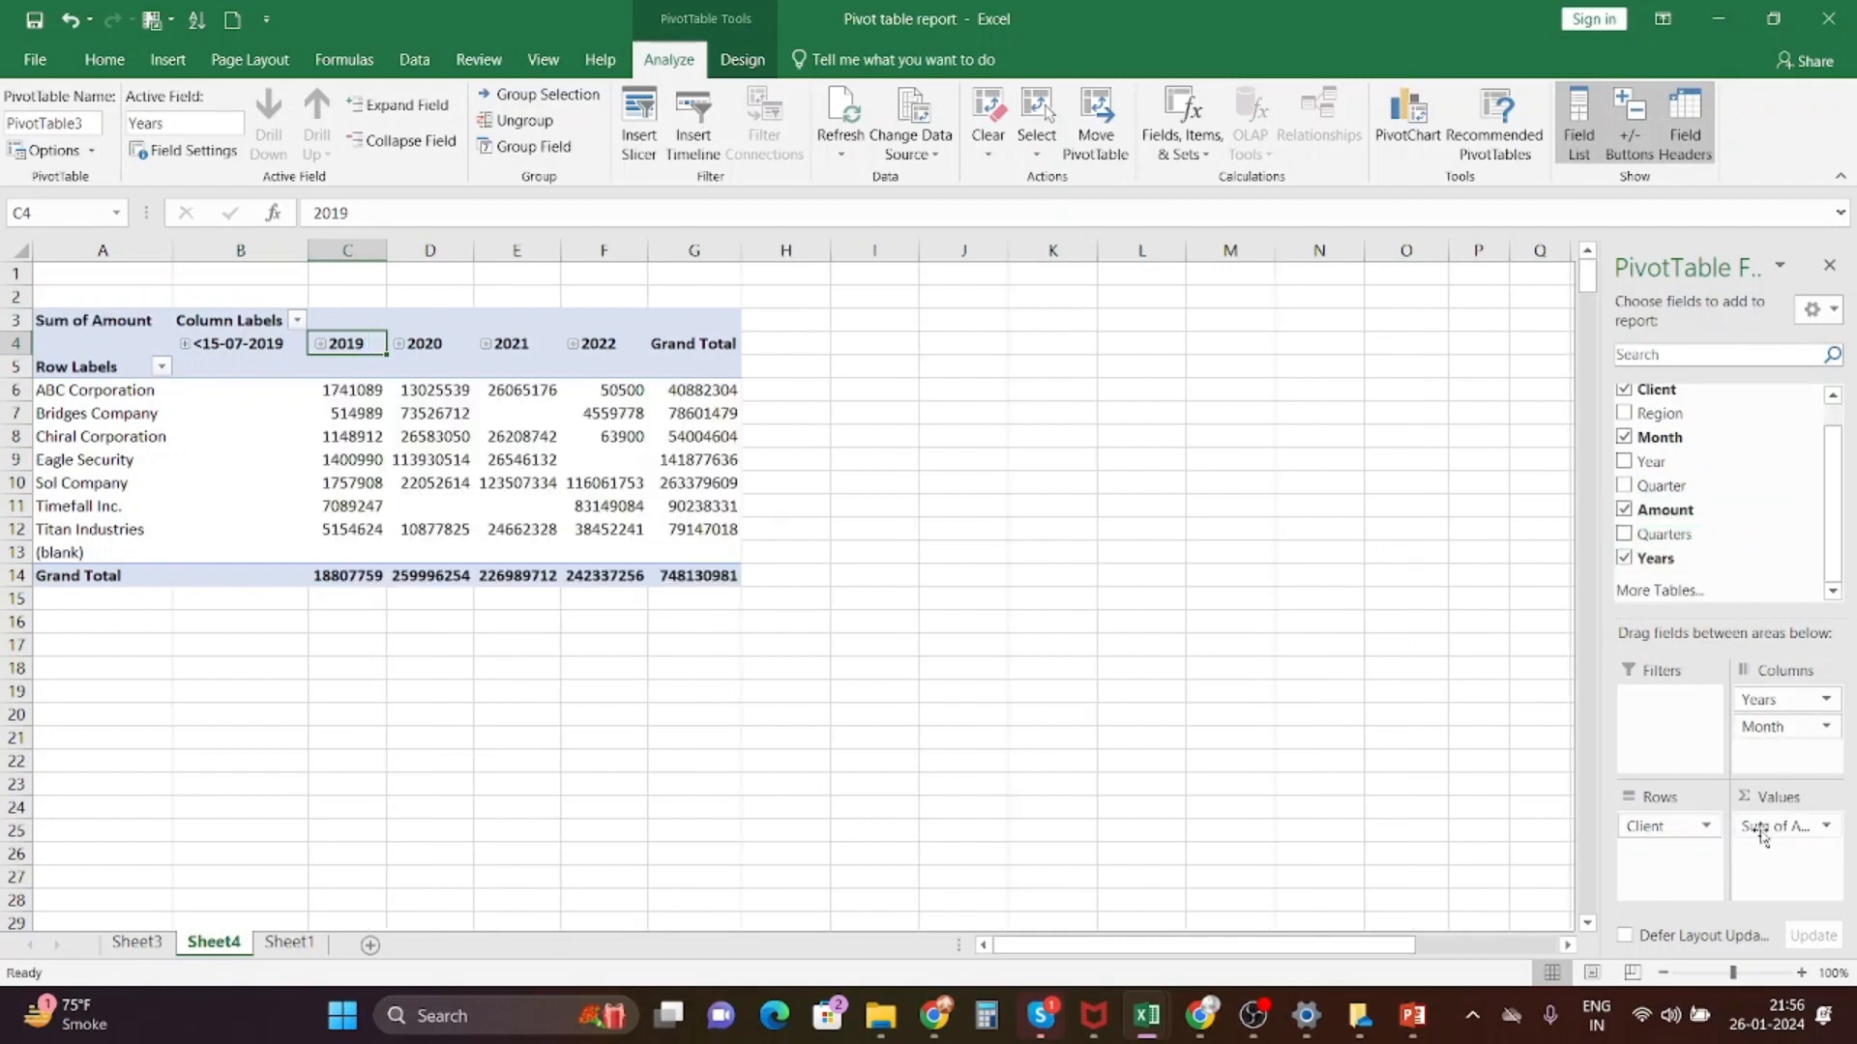
- Review the available calculation types in the value field settings of Sum of Amount
{"action": "left_click", "coordinate": [1827, 828]}
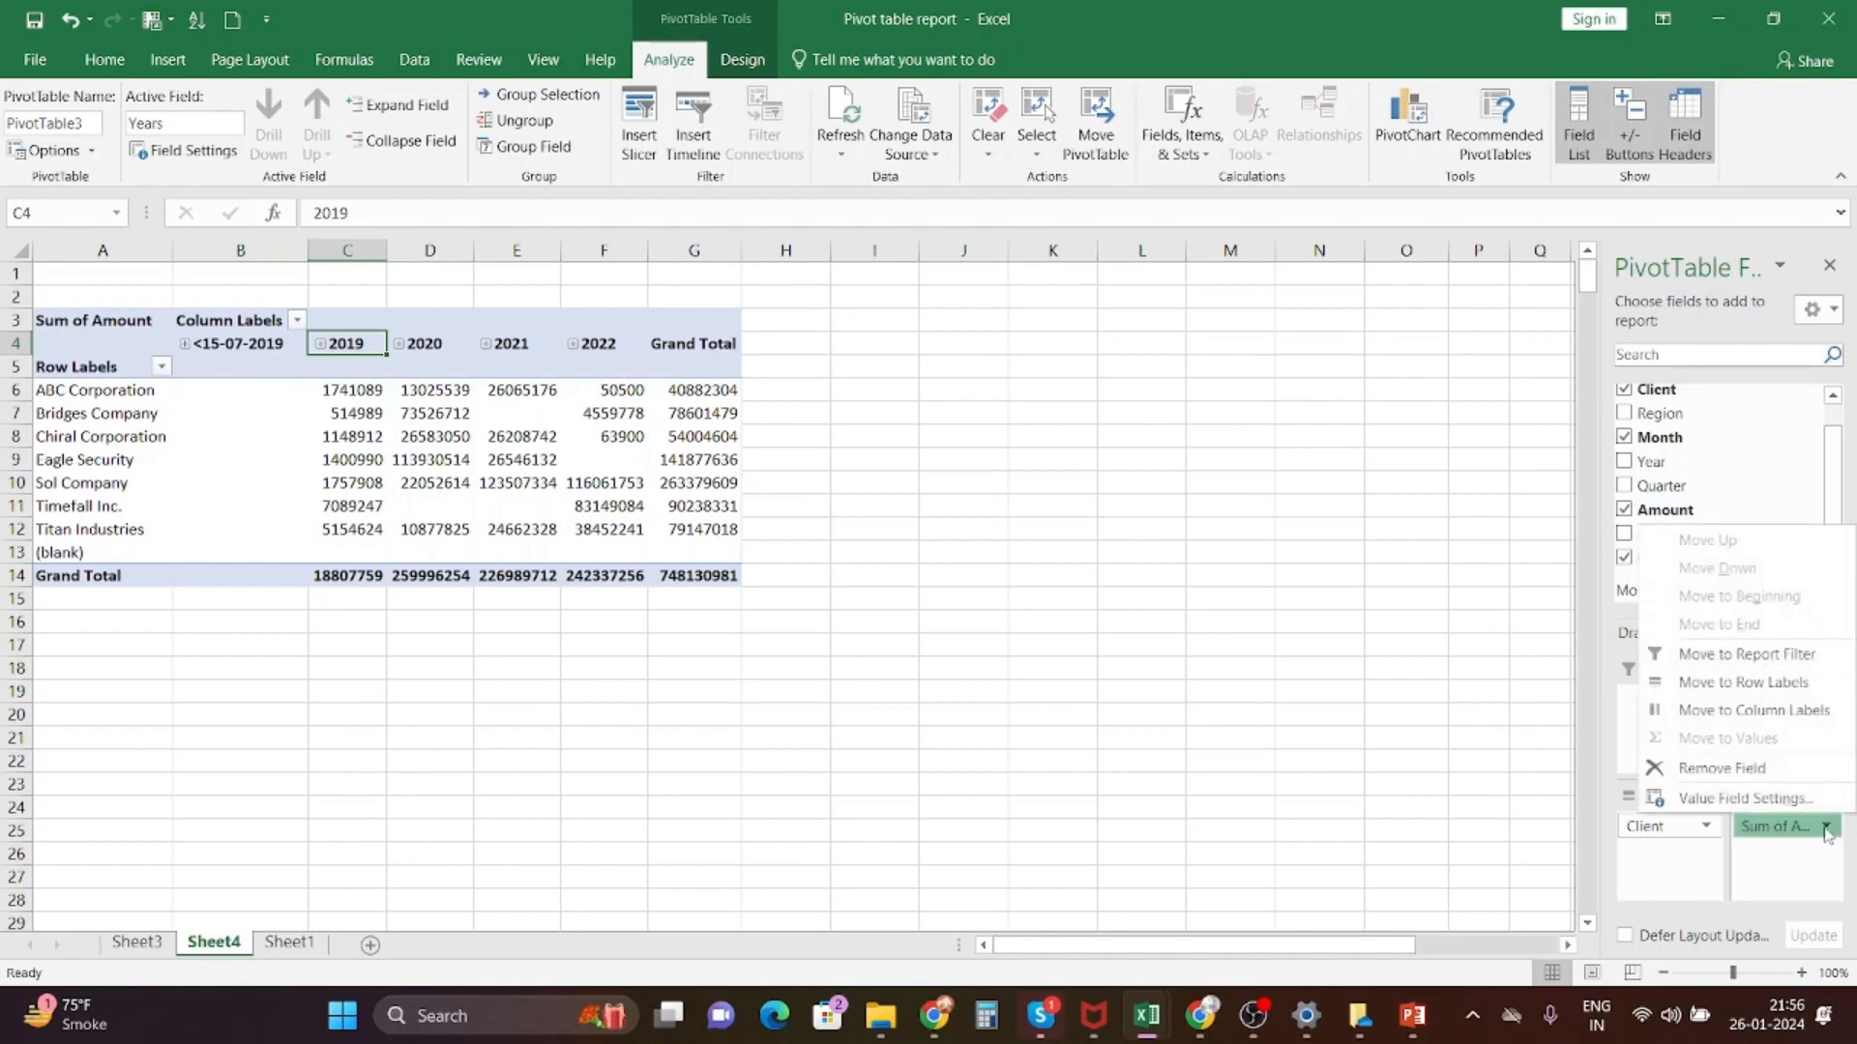
{"action": "left_click", "coordinate": [1781, 800]}
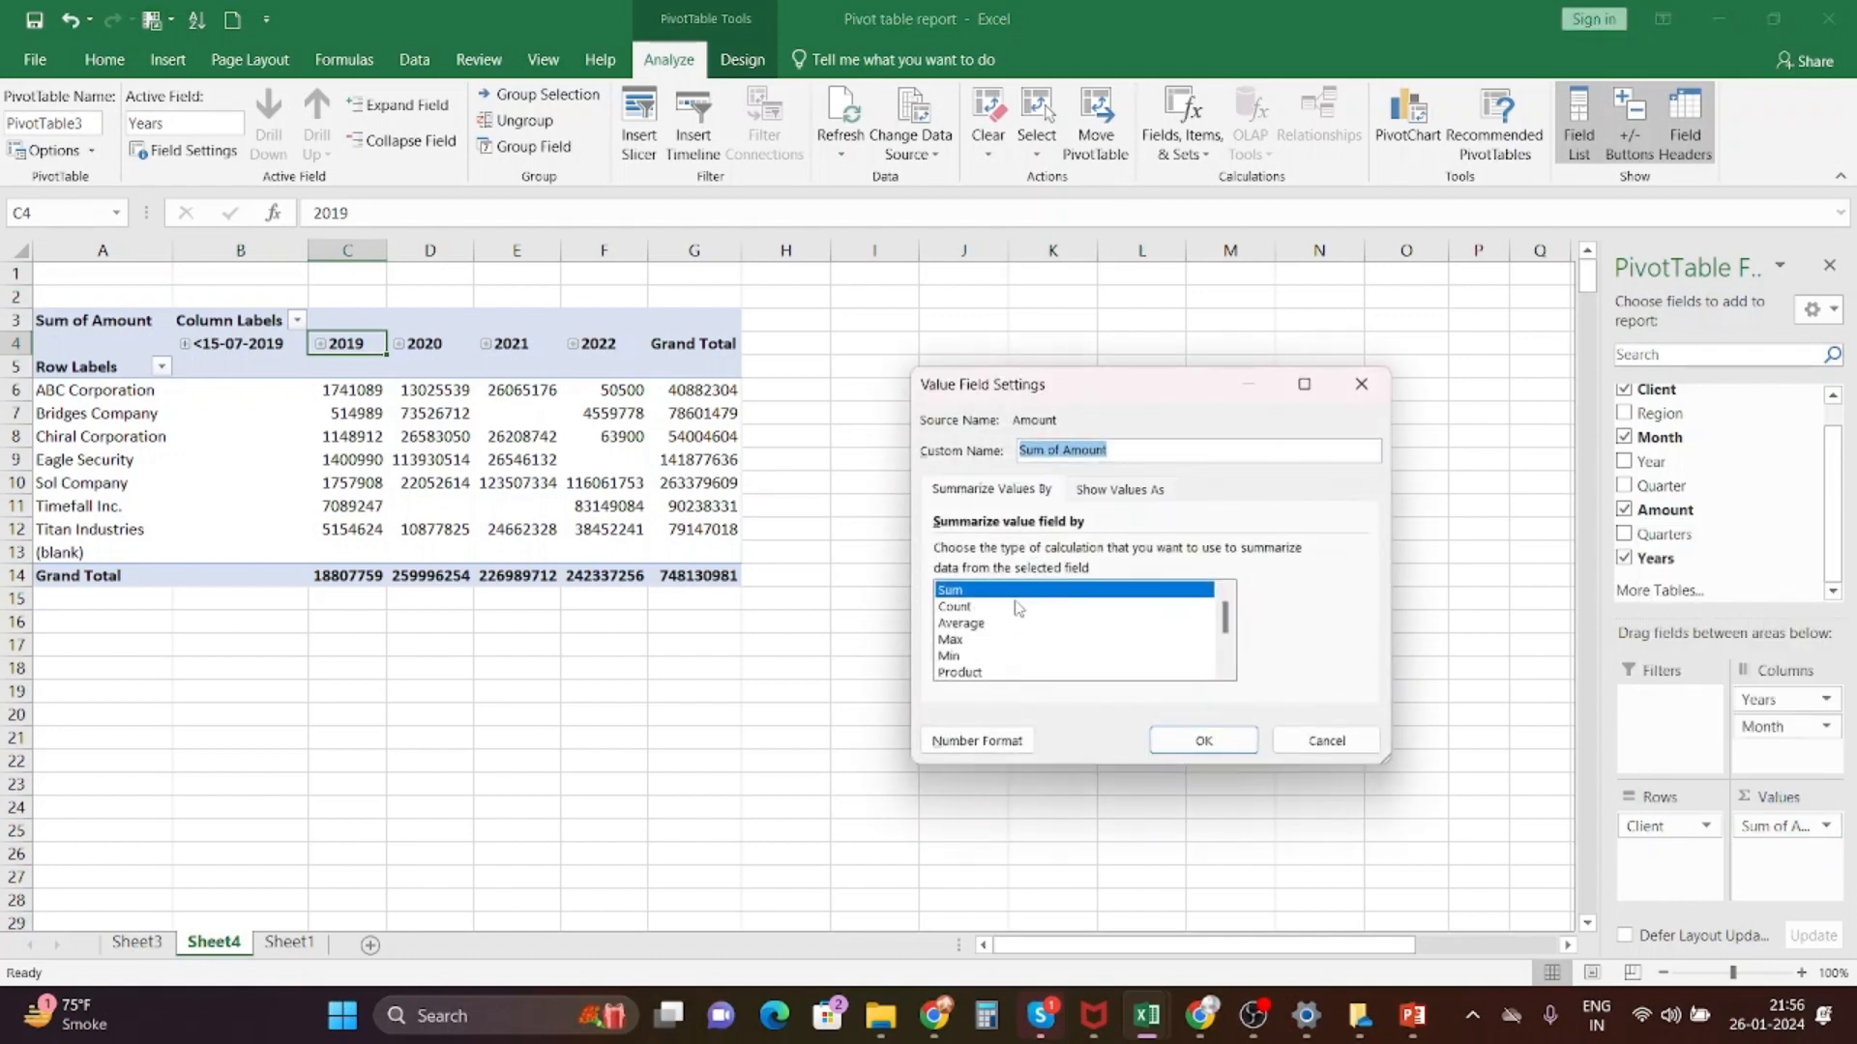
{"action": "scroll", "coordinate": [1017, 607], "scroll_direction": "down", "scroll_amount": 2}
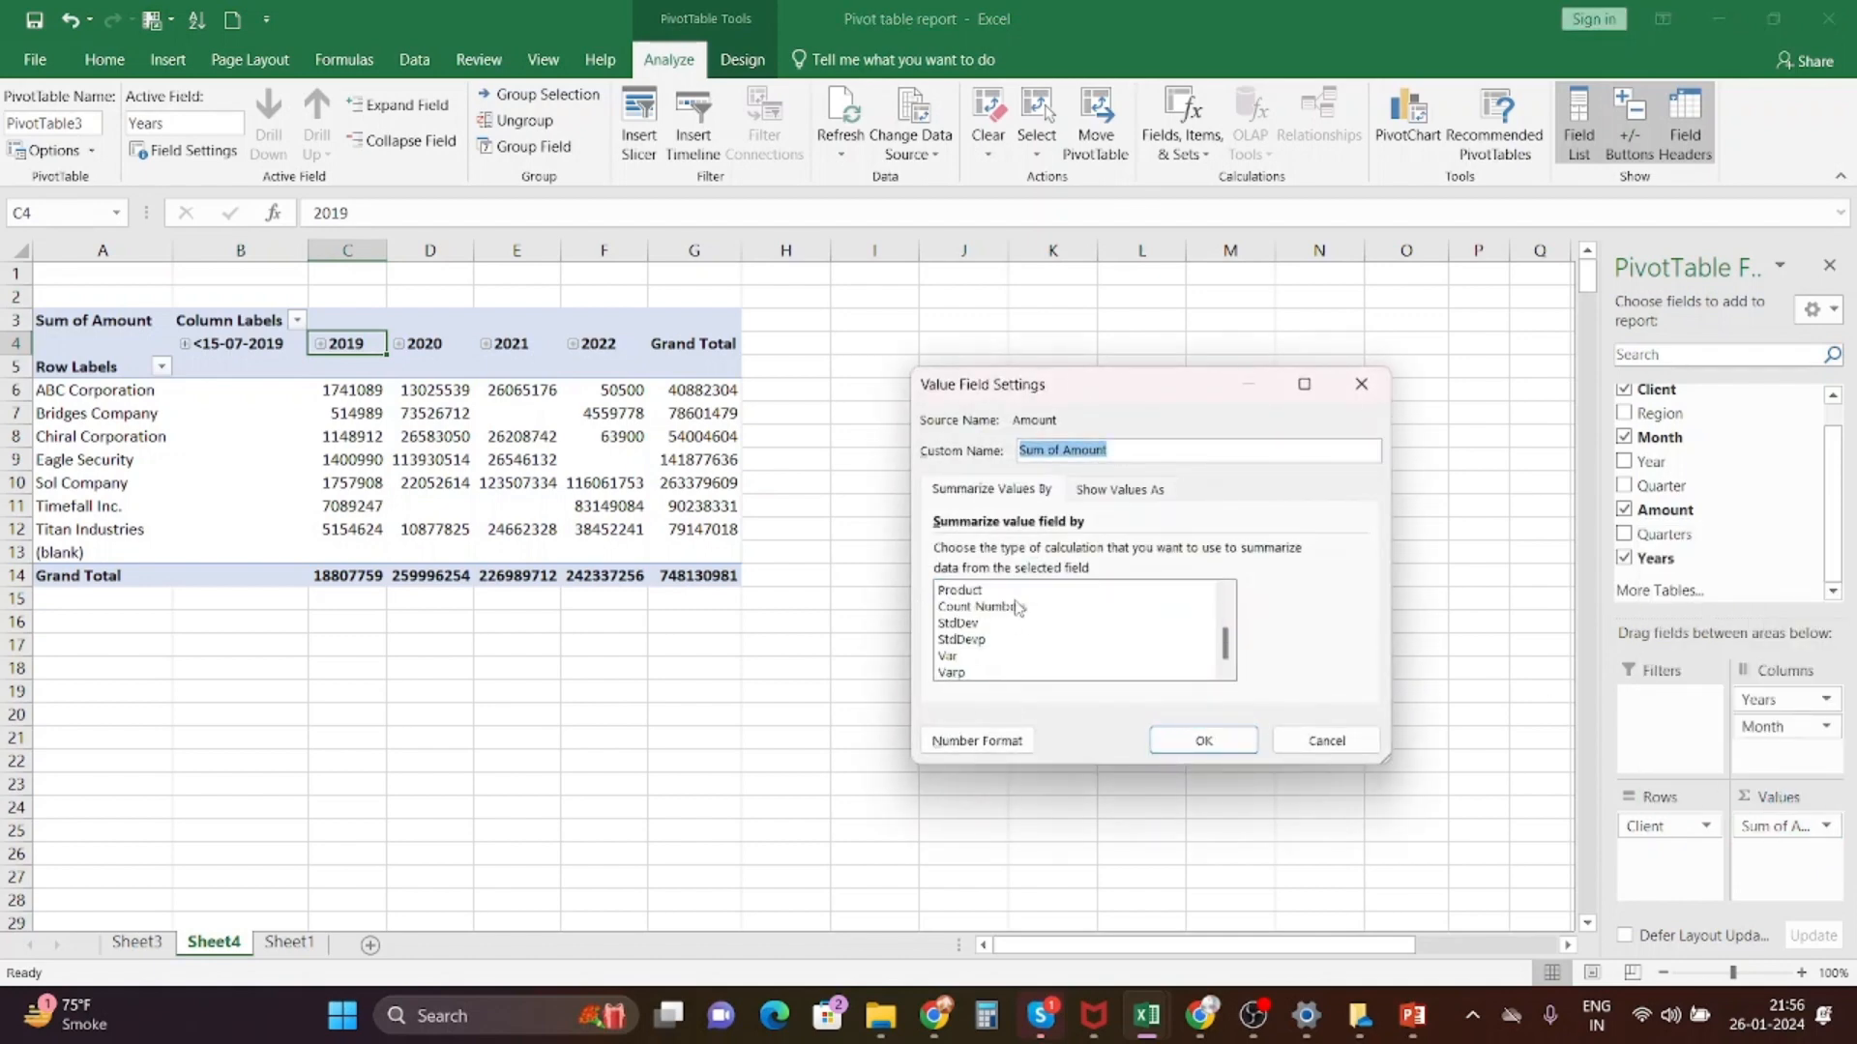
{"action": "scroll", "coordinate": [989, 648], "scroll_direction": "up", "scroll_amount": 2}
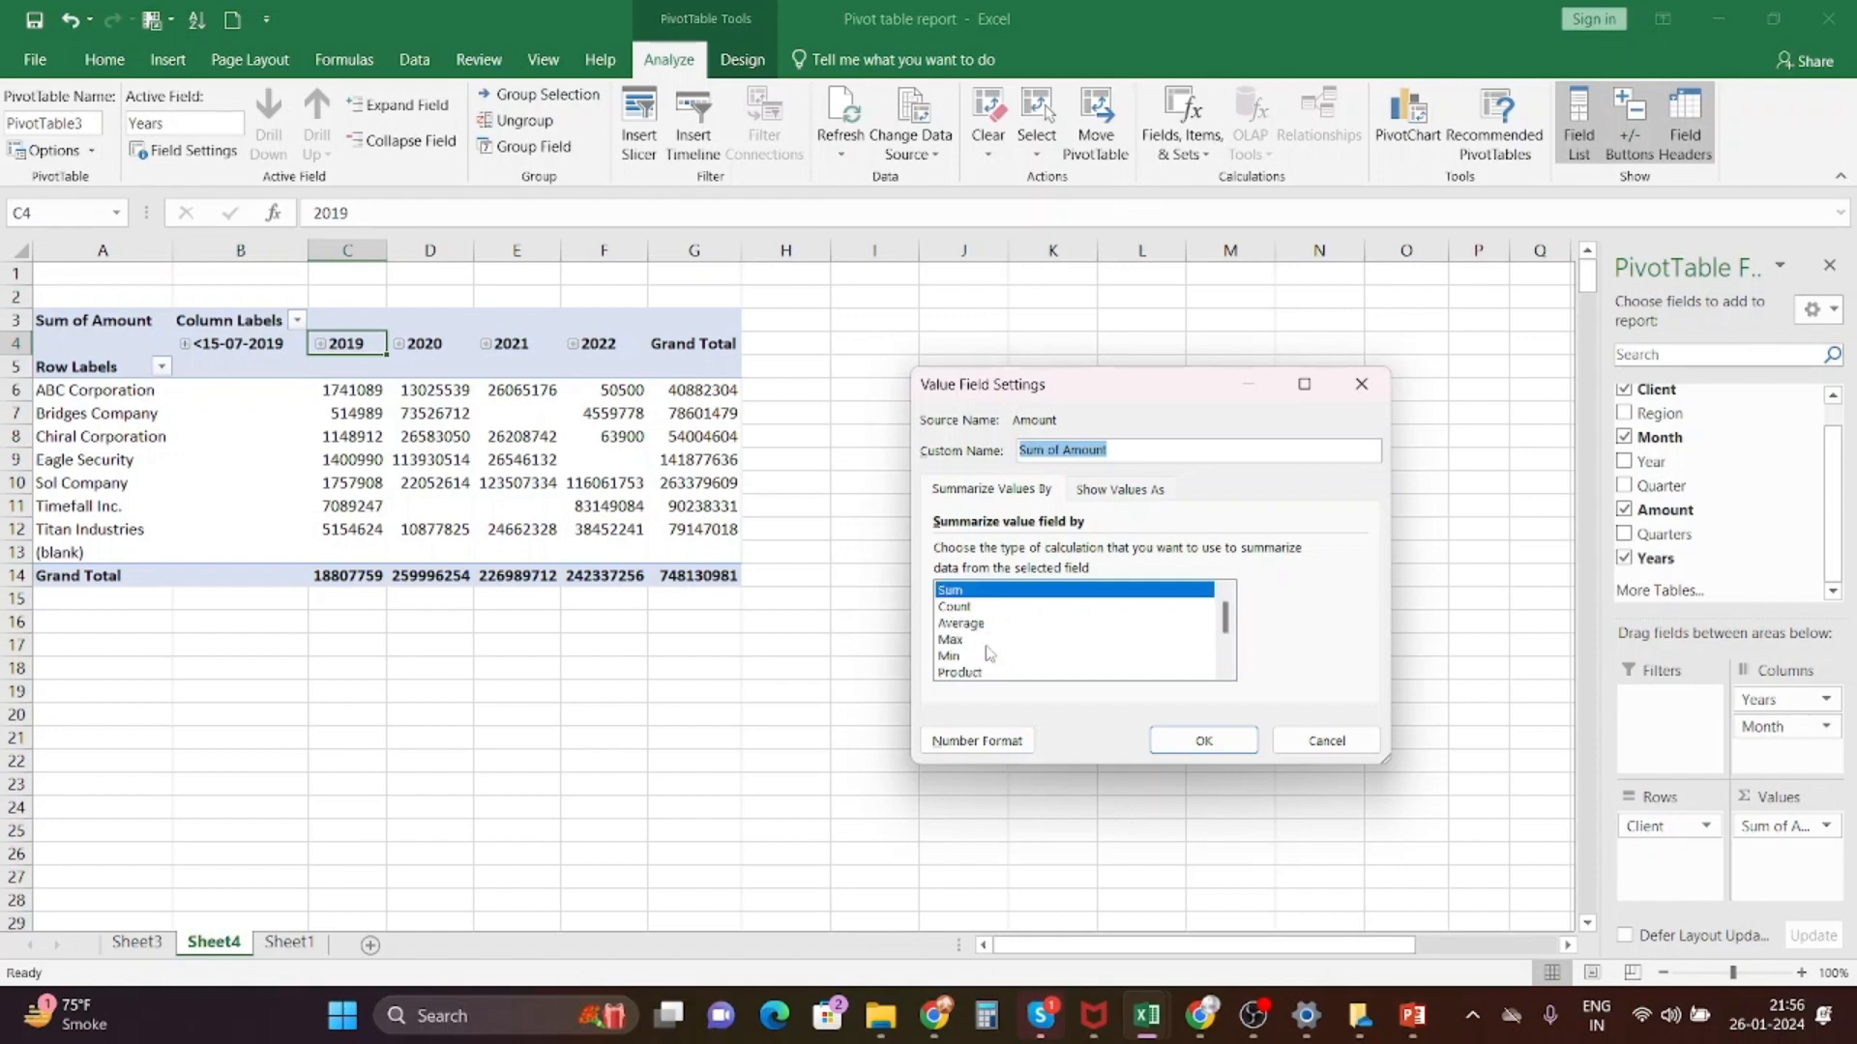
{"action": "left_click", "coordinate": [1361, 384]}
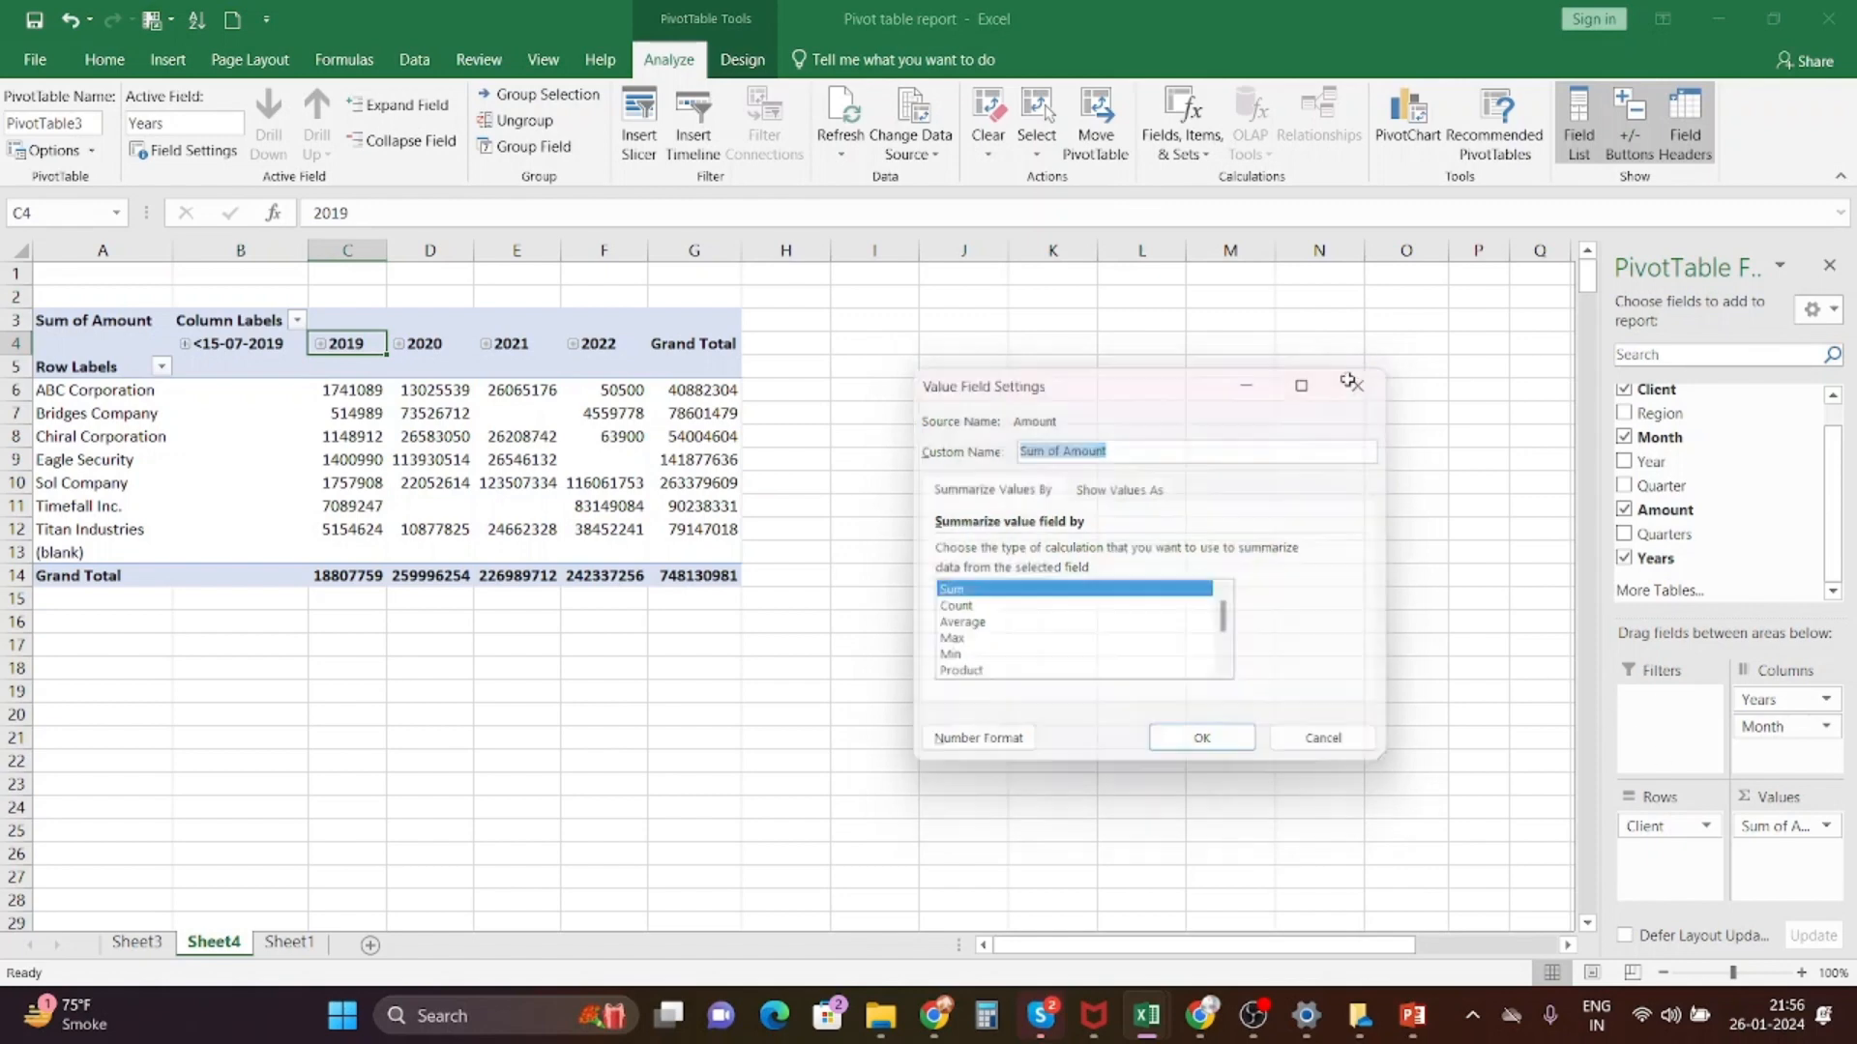
- Change the calculation of the Amount value field to Count
{"action": "left_click", "coordinate": [1831, 829]}
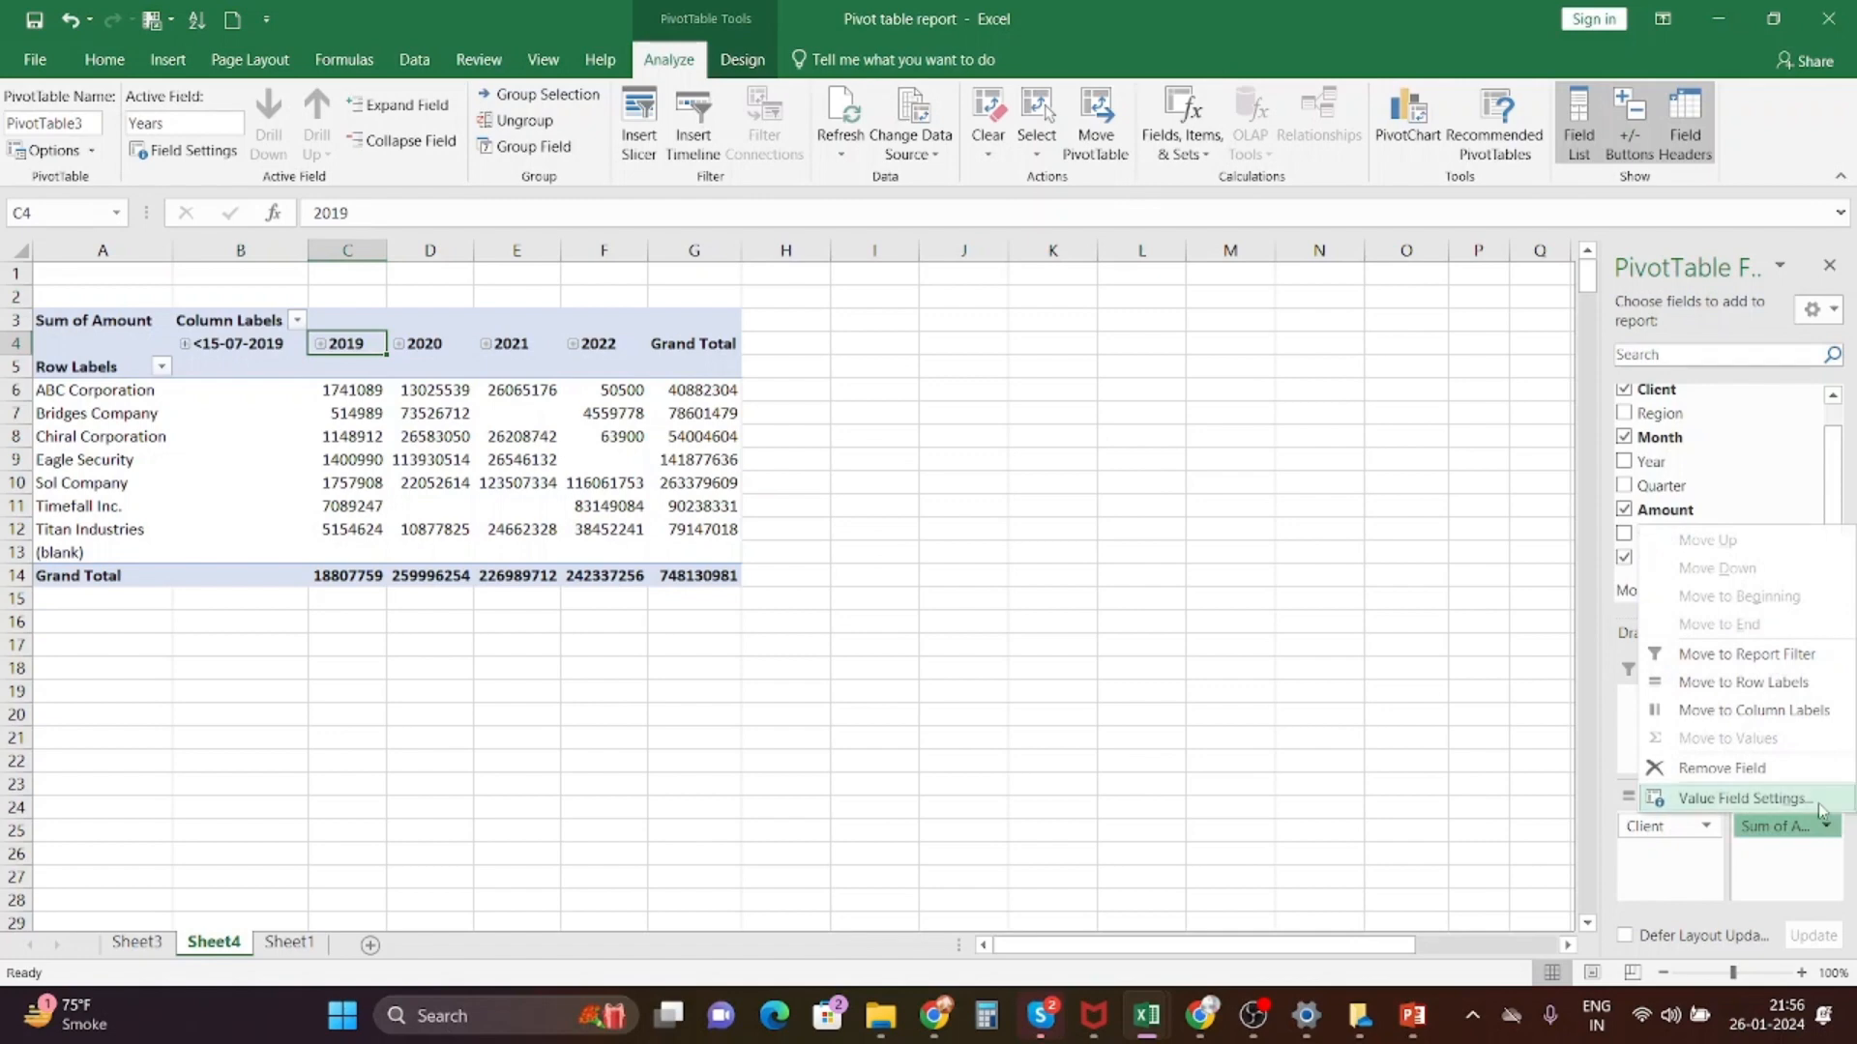
{"action": "left_click", "coordinate": [1752, 800]}
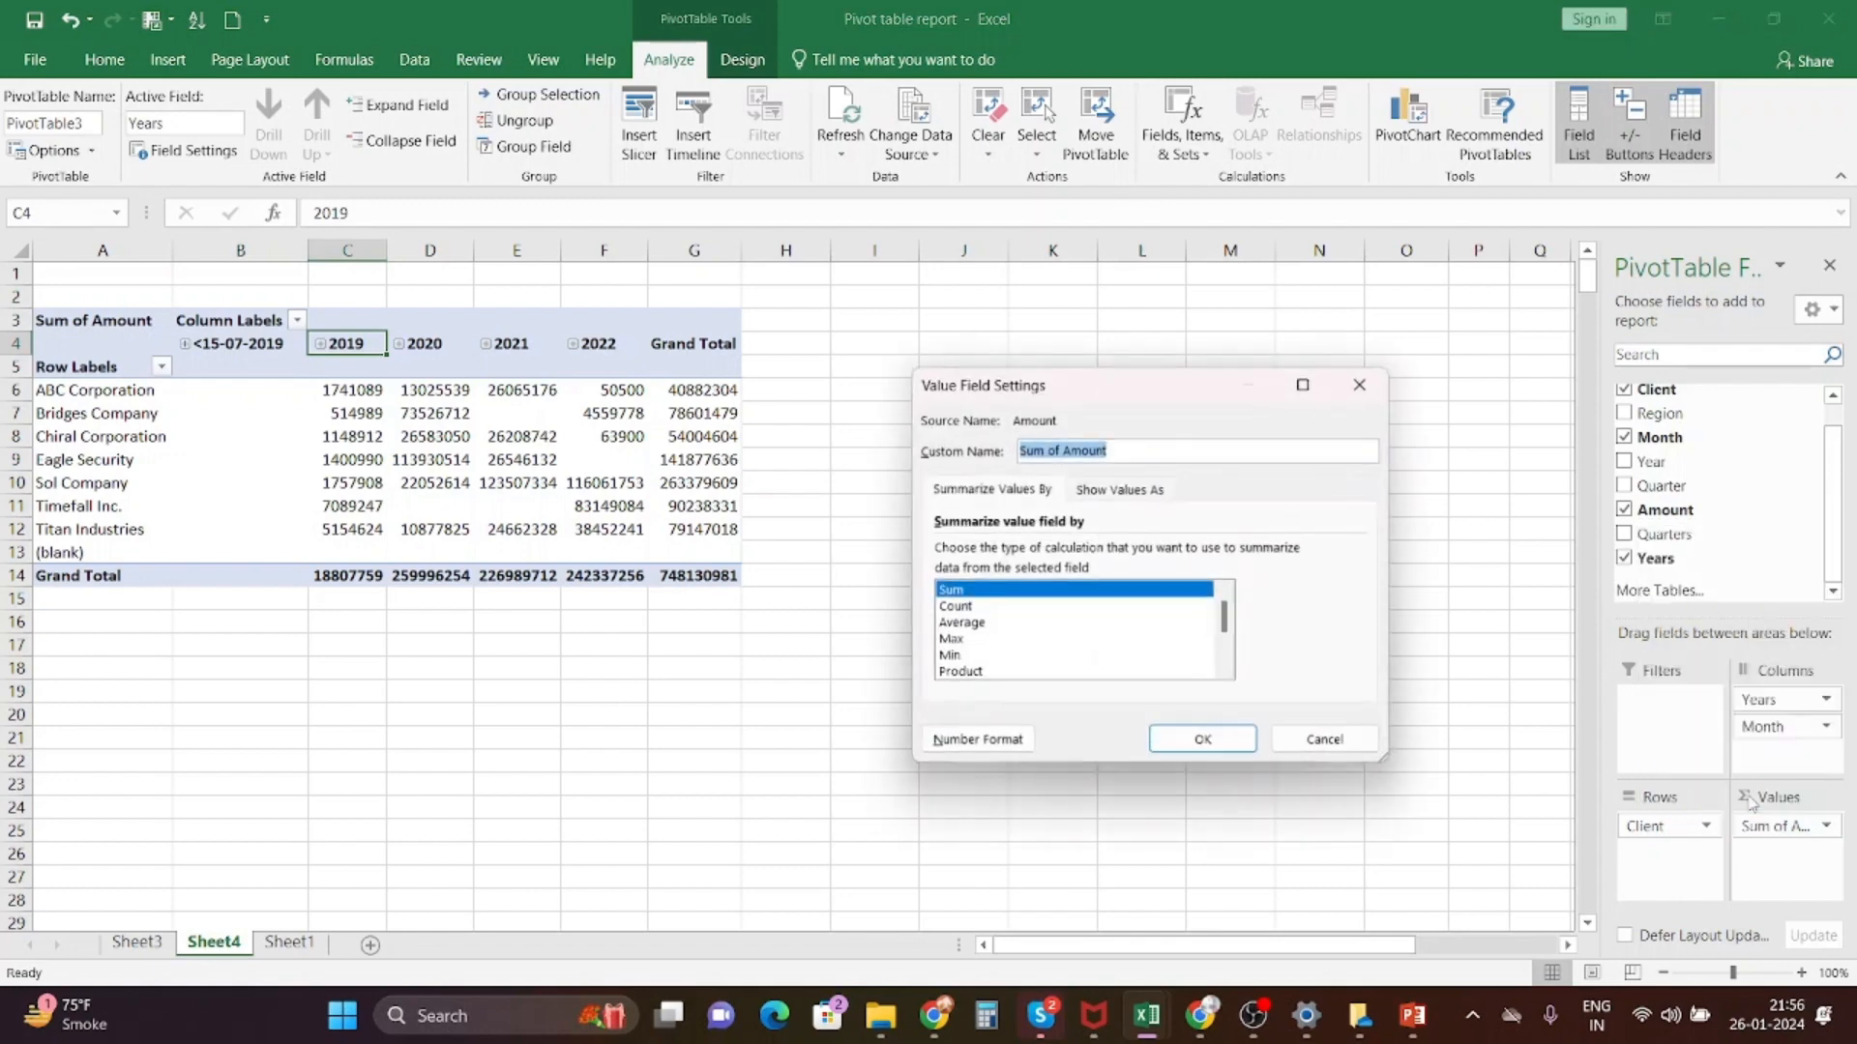
{"action": "left_click", "coordinate": [1000, 609]}
{"action": "left_click", "coordinate": [1199, 745]}
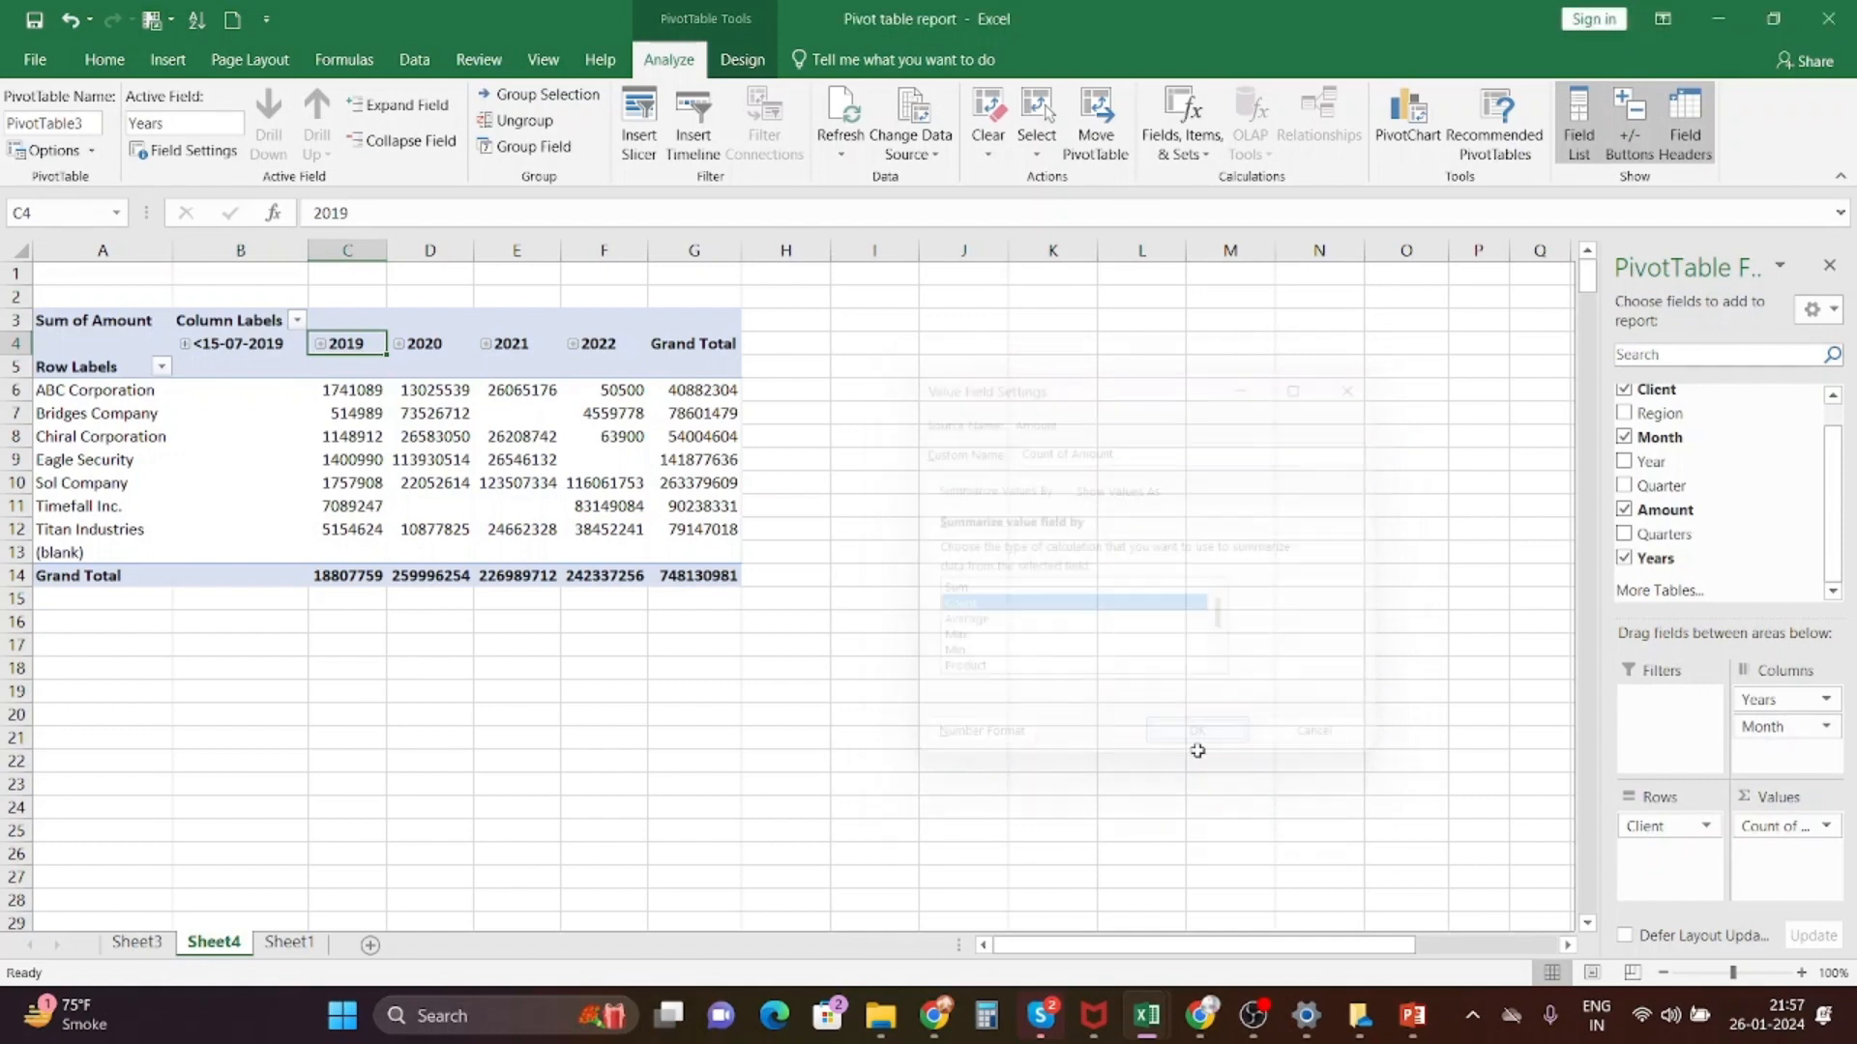
- Set the calculation of the Amount value field back to Sum
{"action": "left_click", "coordinate": [1828, 828]}
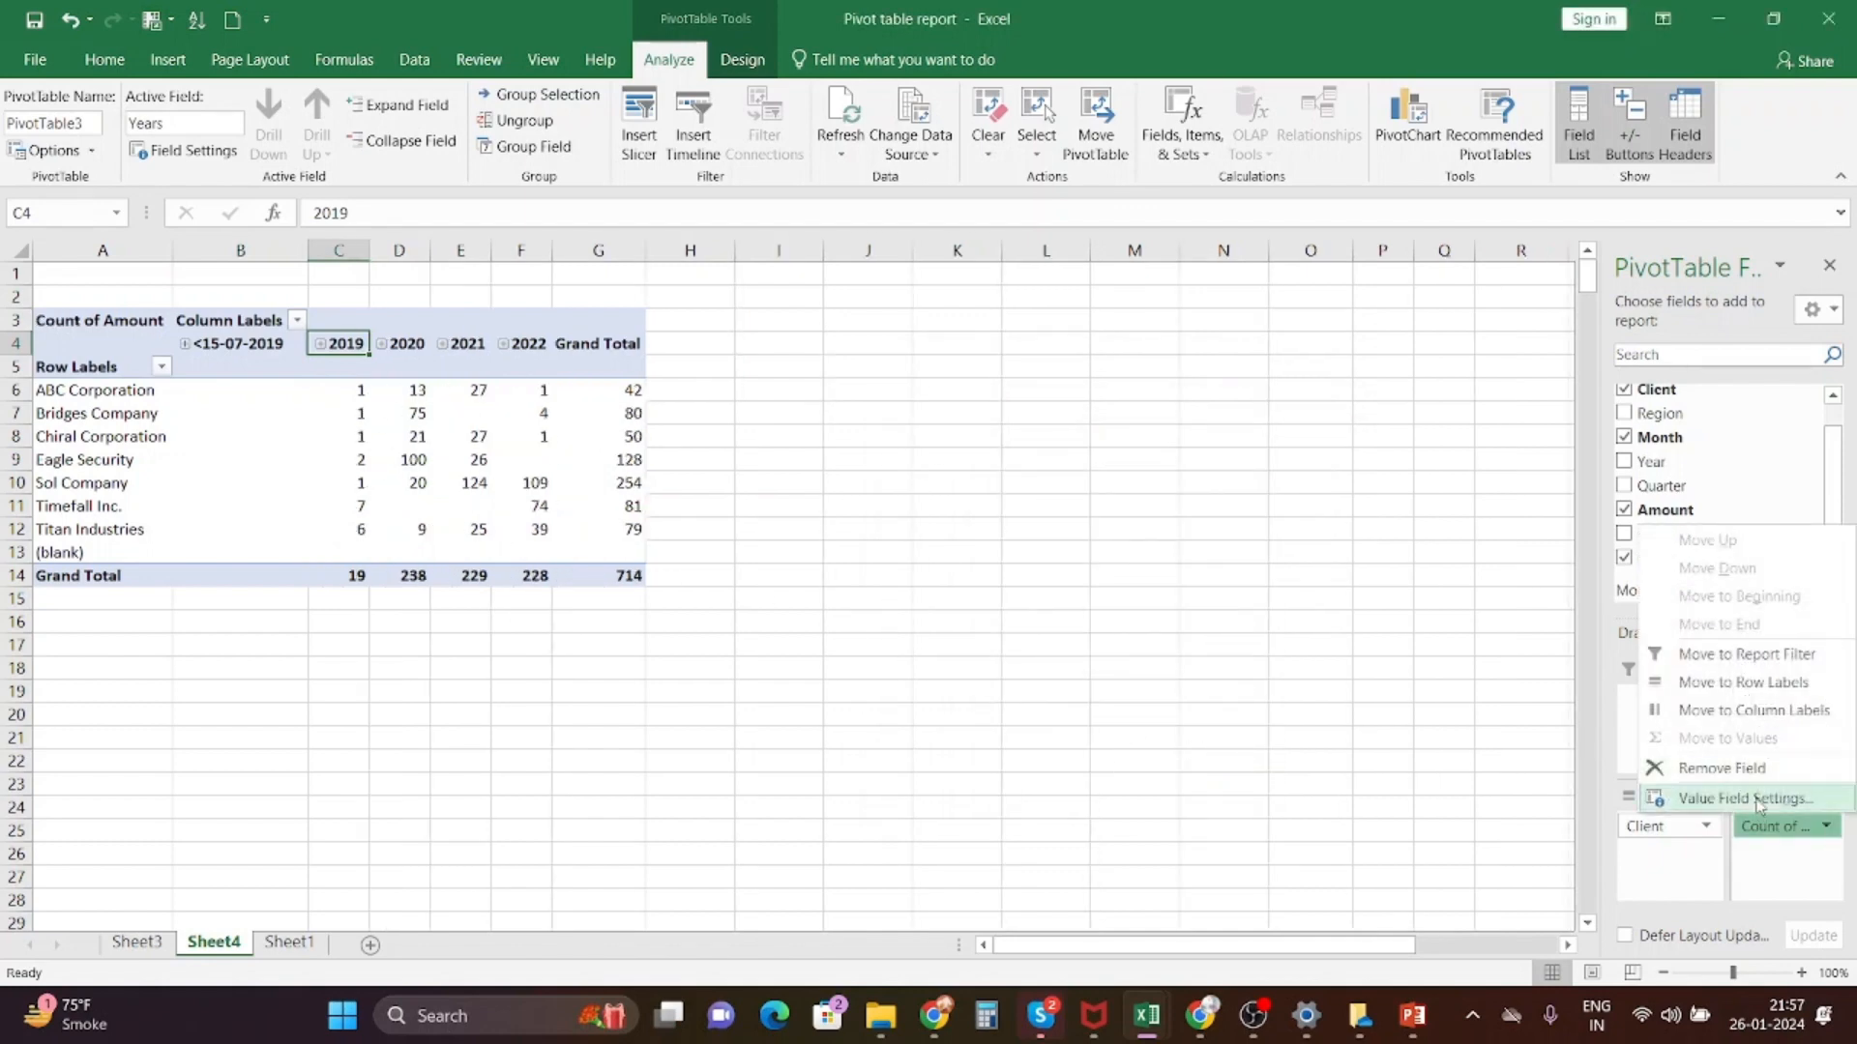
{"action": "left_click", "coordinate": [1653, 786]}
{"action": "left_click", "coordinate": [950, 590]}
{"action": "left_click", "coordinate": [1189, 743]}
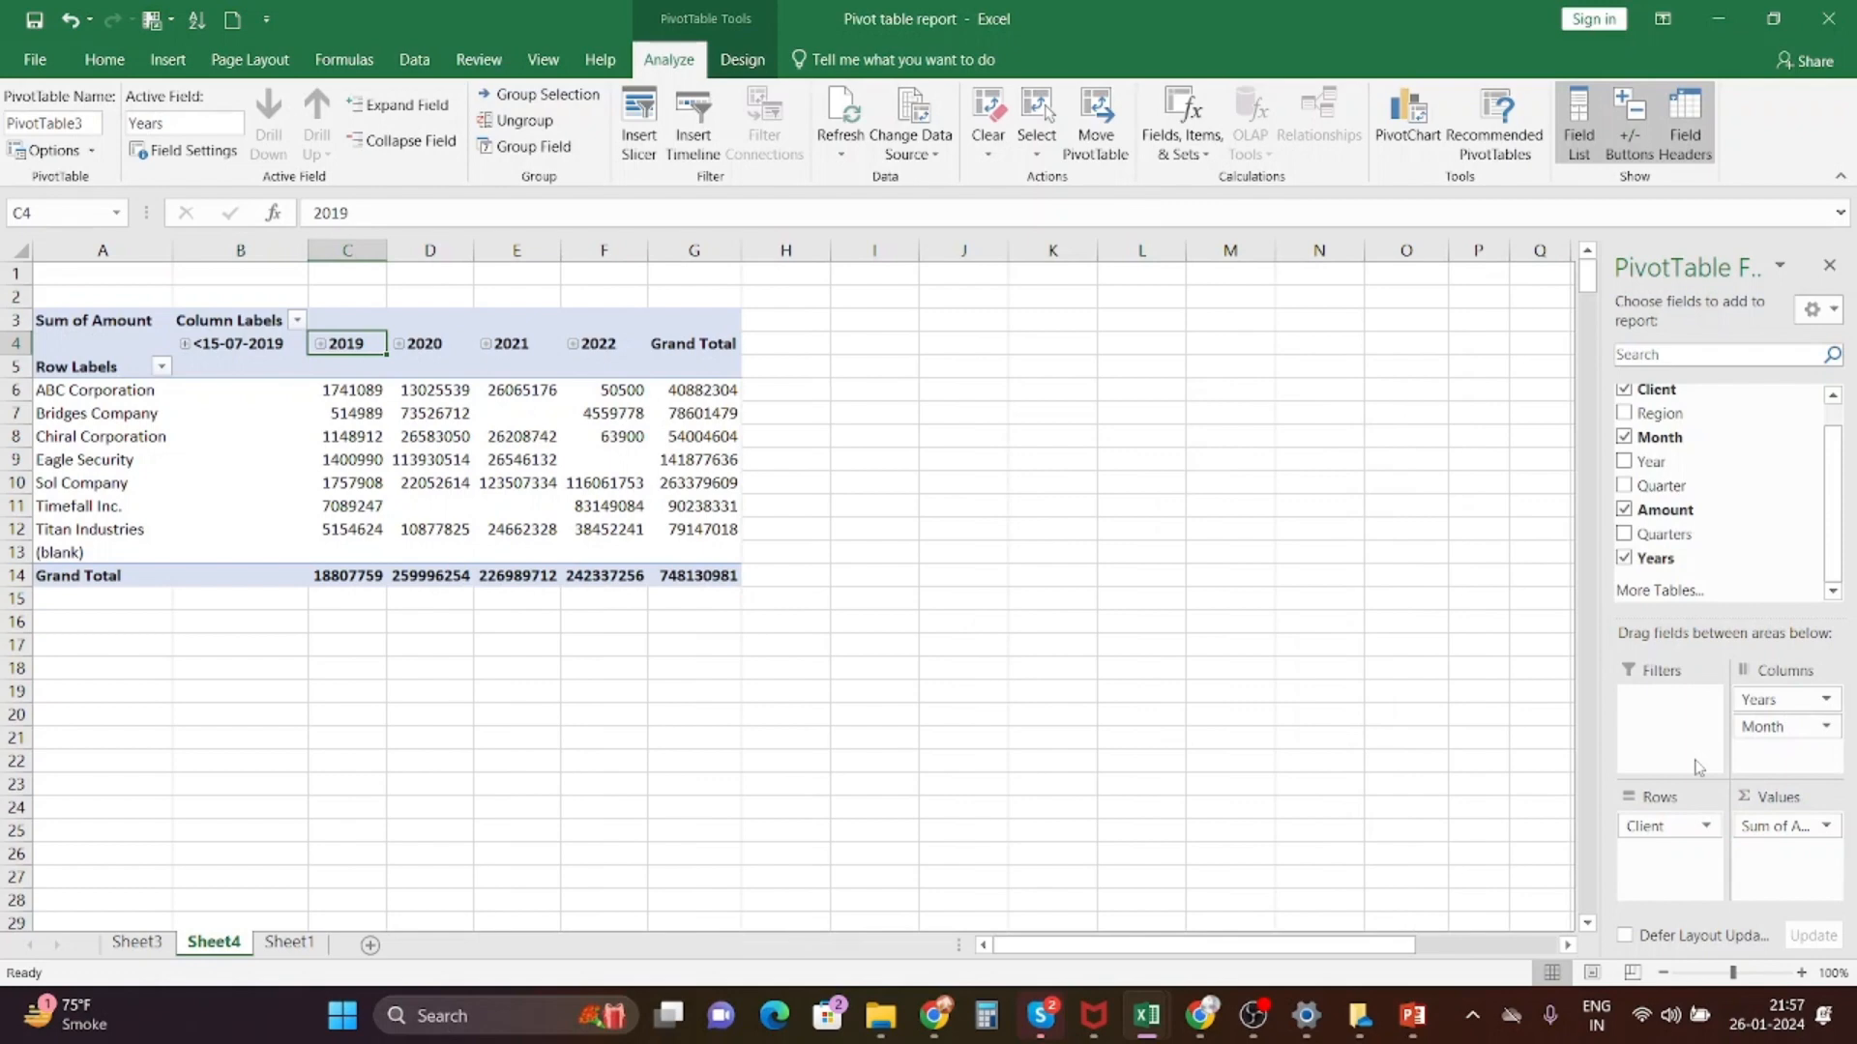
- Expand the 2019 column to break the client amounts down by month
{"action": "left_click", "coordinate": [320, 344]}
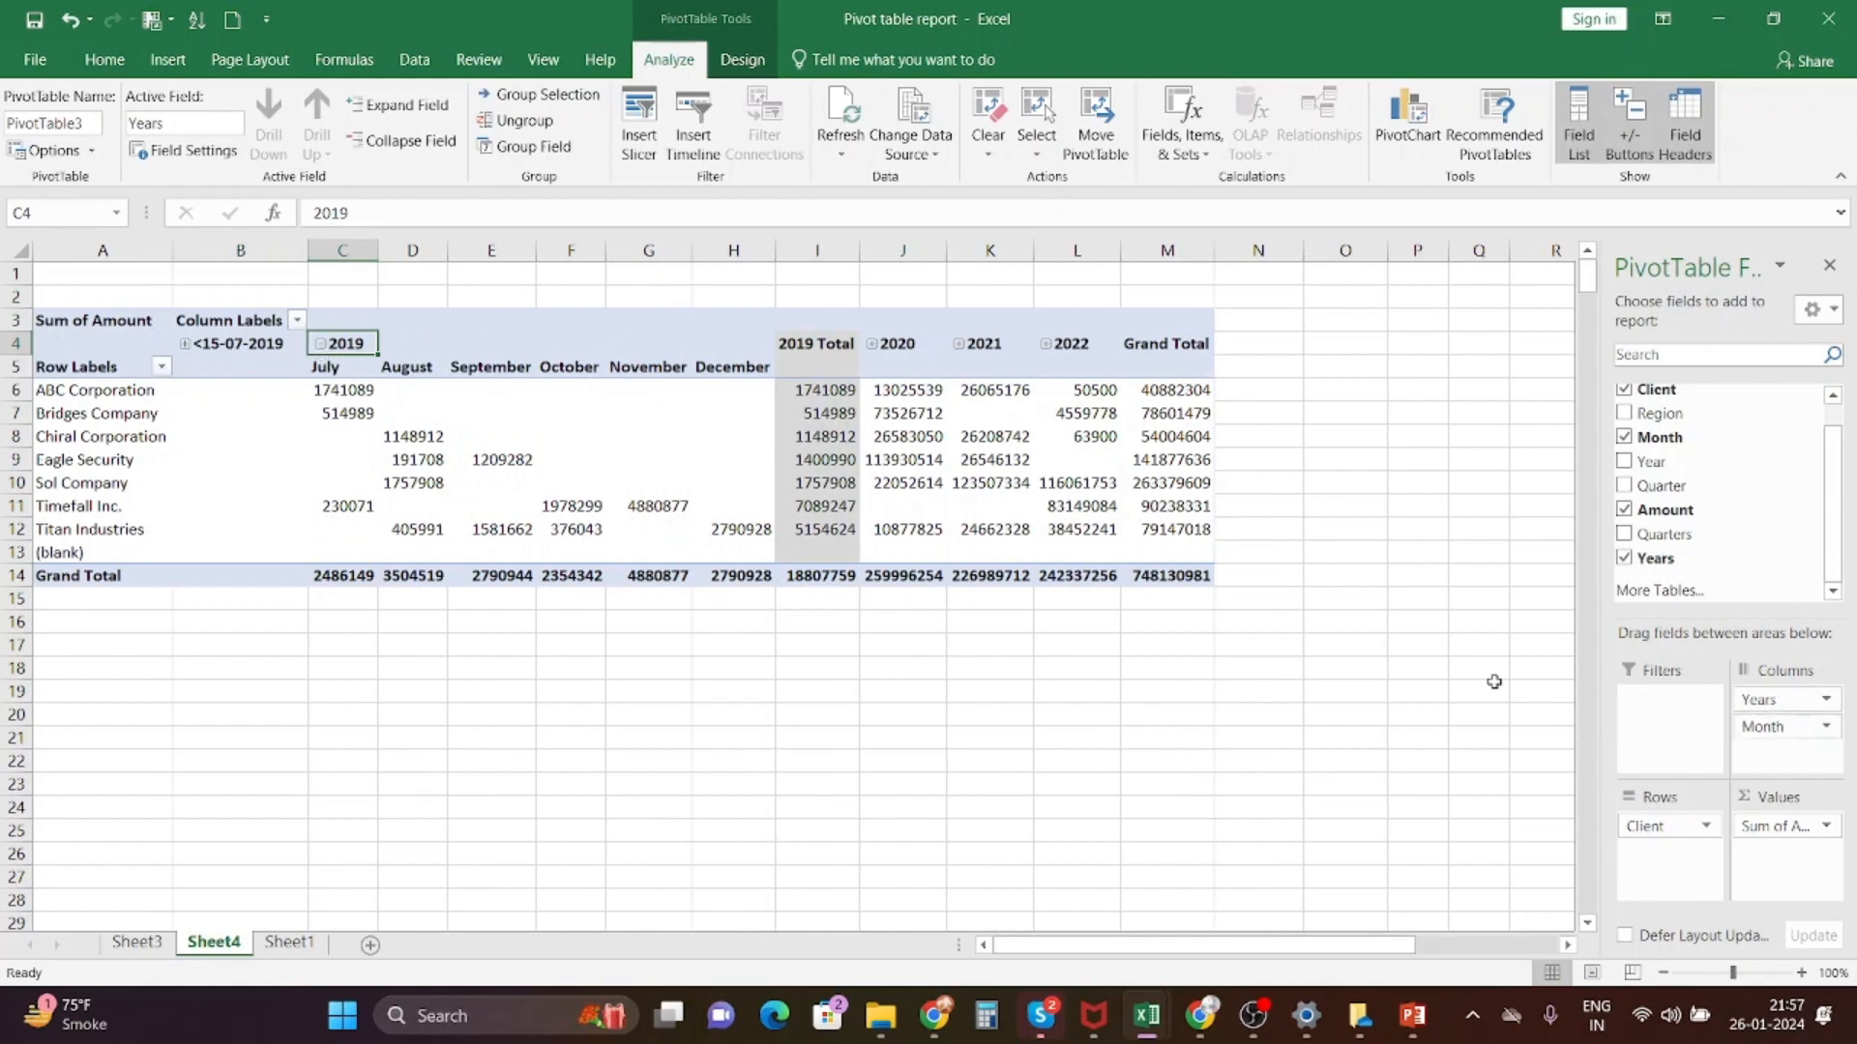
- Collapse the 2019 column's monthly breakdown so the report shows only yearly amounts per client
{"action": "left_click", "coordinate": [320, 344]}
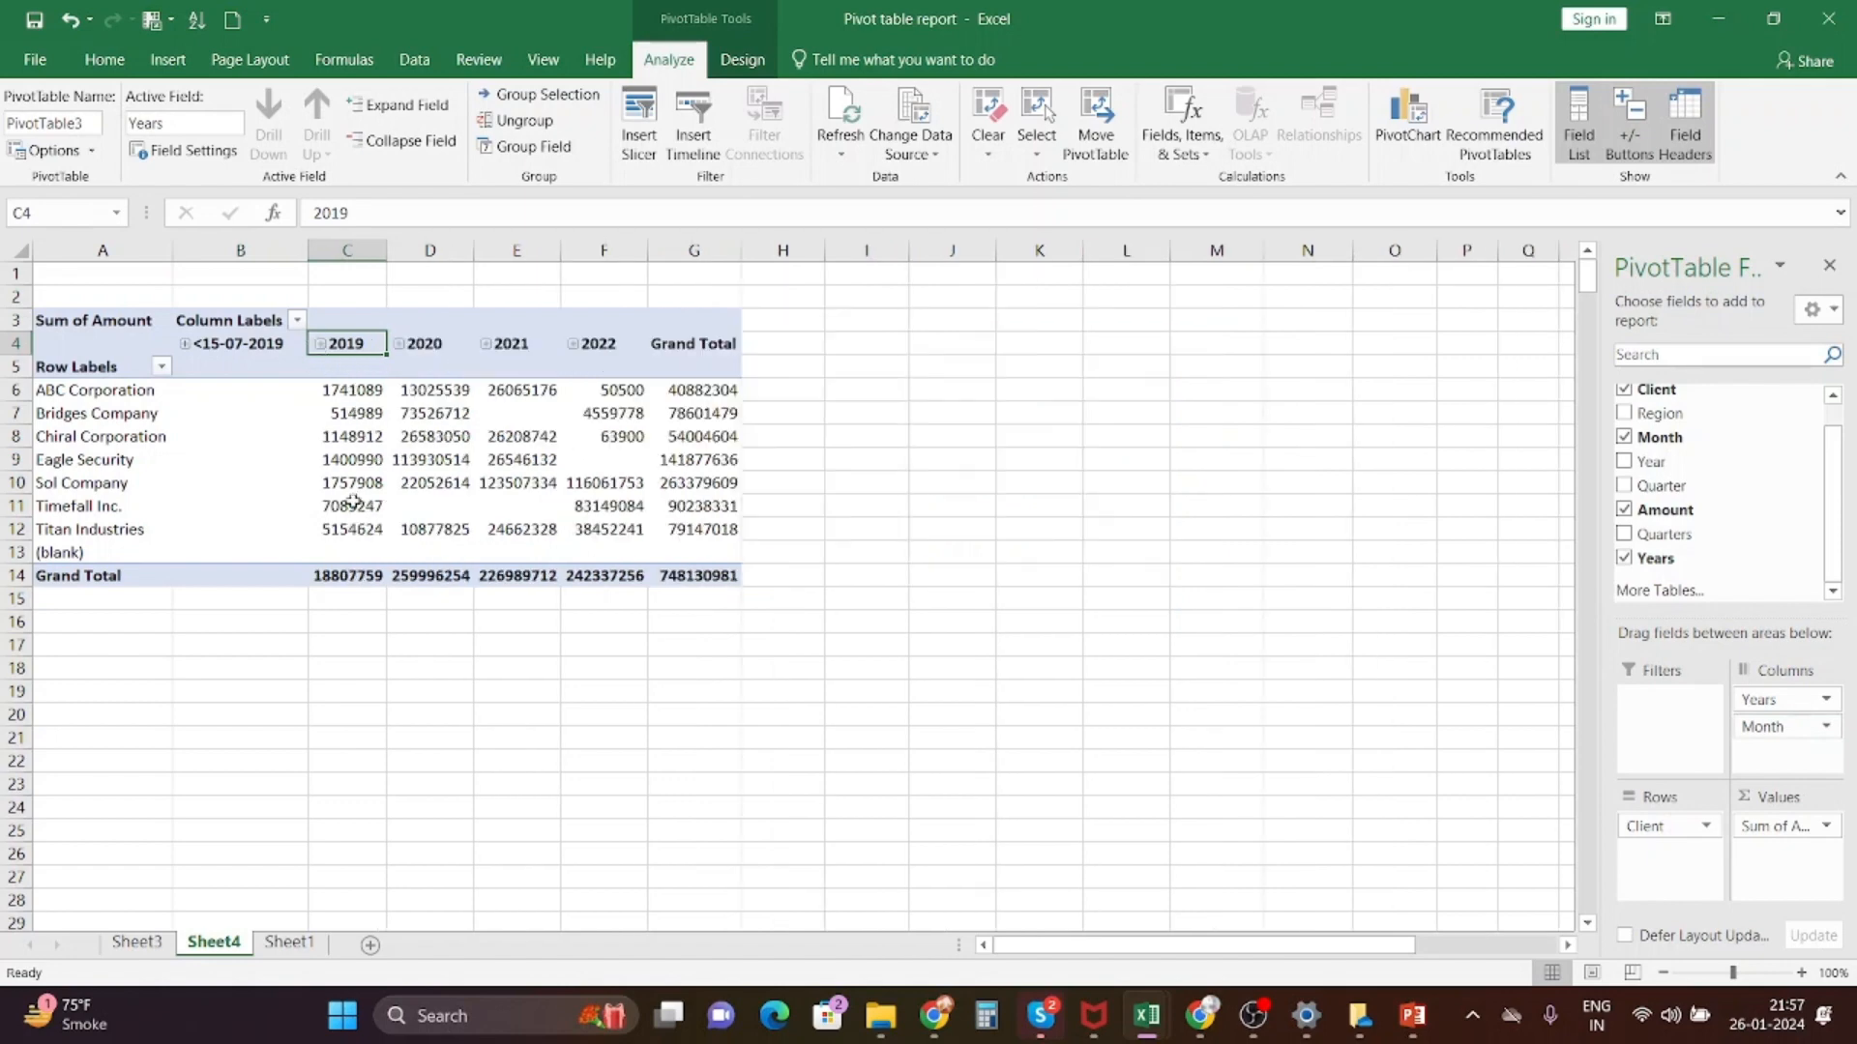
{"action": "mouse_move", "coordinate": [353, 502]}
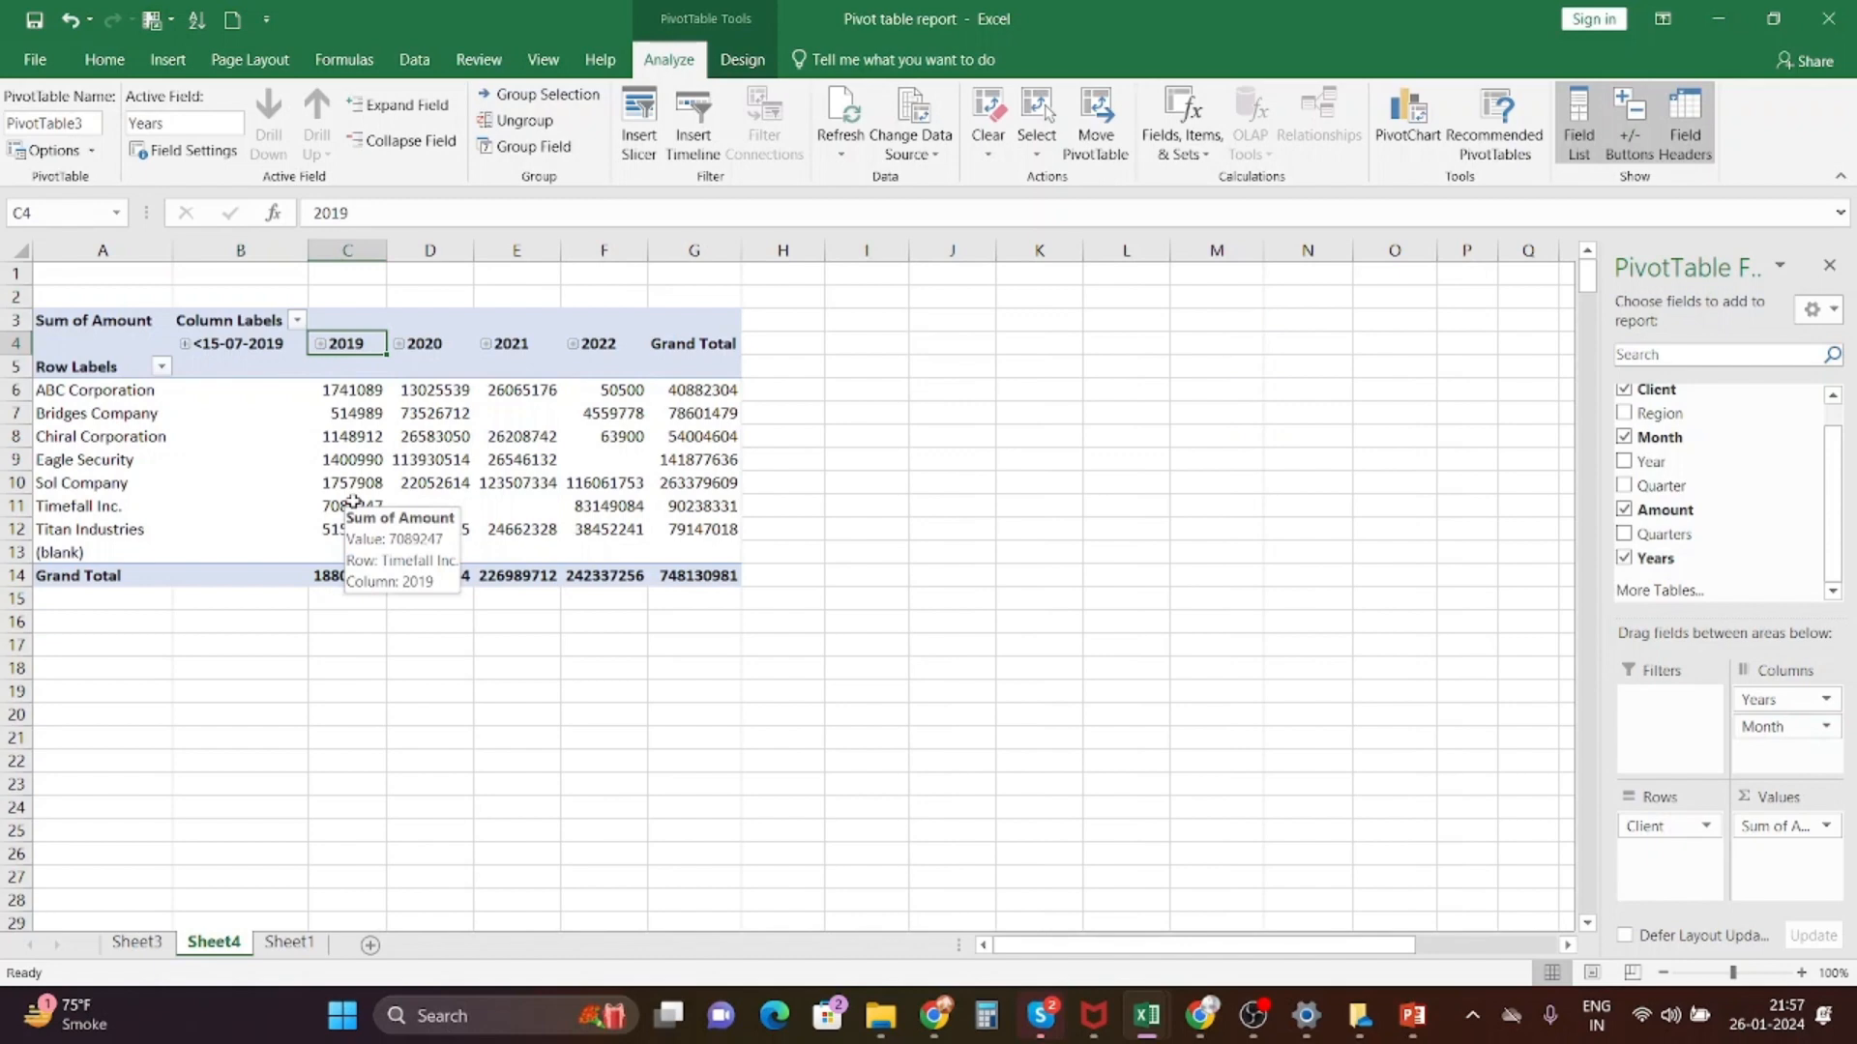
{"action": "left_click", "coordinate": [320, 345]}
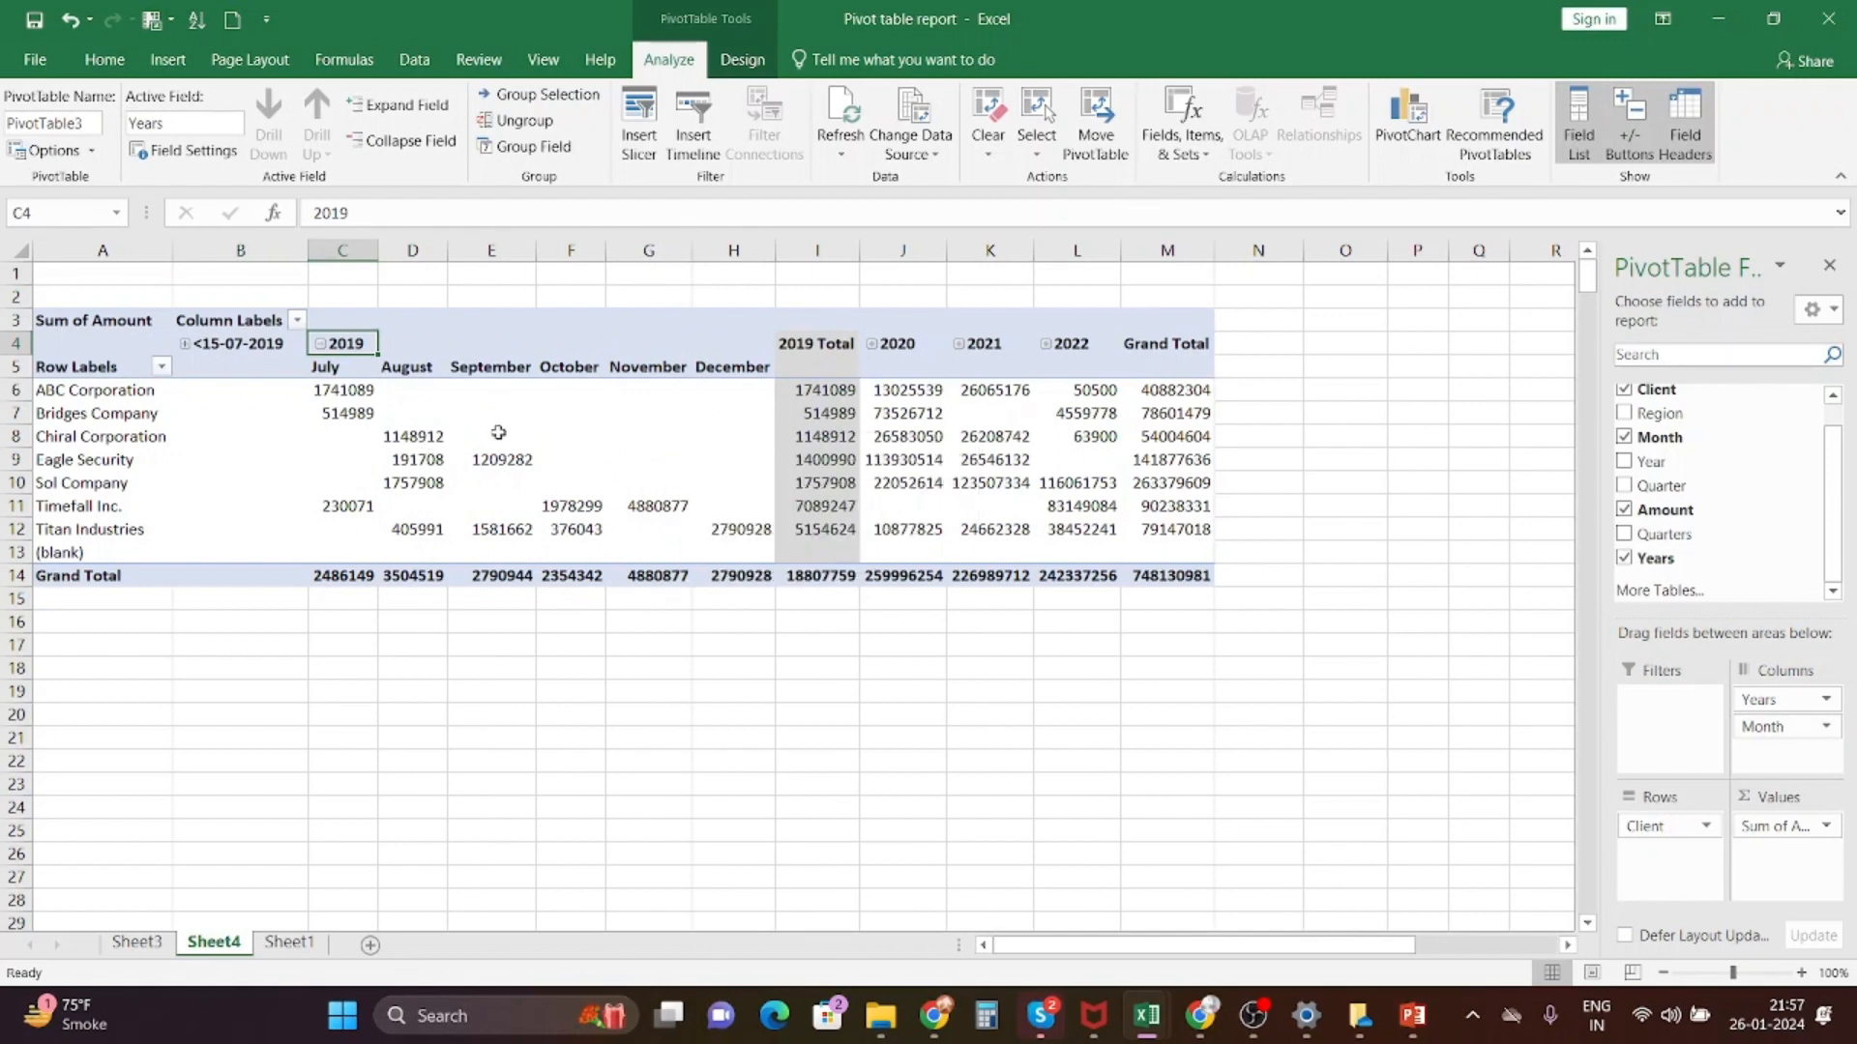
{"action": "left_click", "coordinate": [320, 345]}
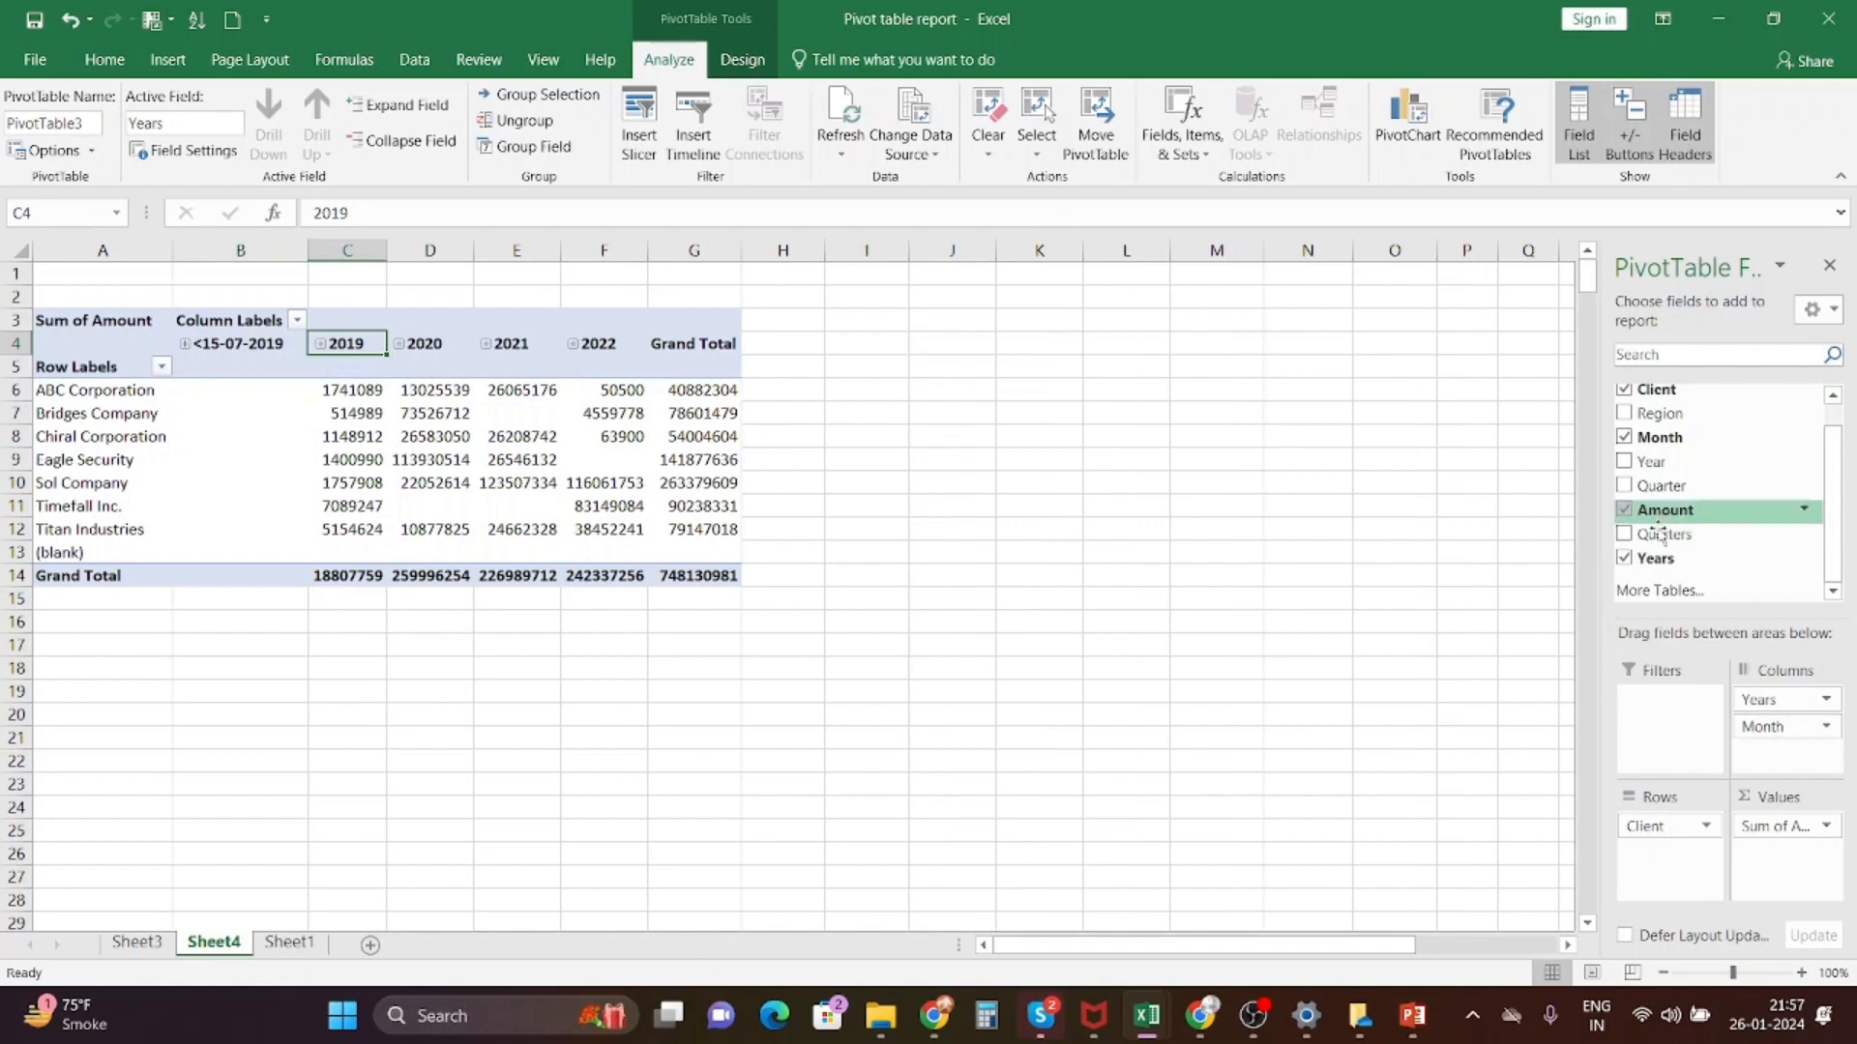
- Move the Month field into the Filters area to make it a report filter above the PivotTable
{"action": "scroll", "coordinate": [1686, 515], "scroll_direction": "up", "scroll_amount": 1}
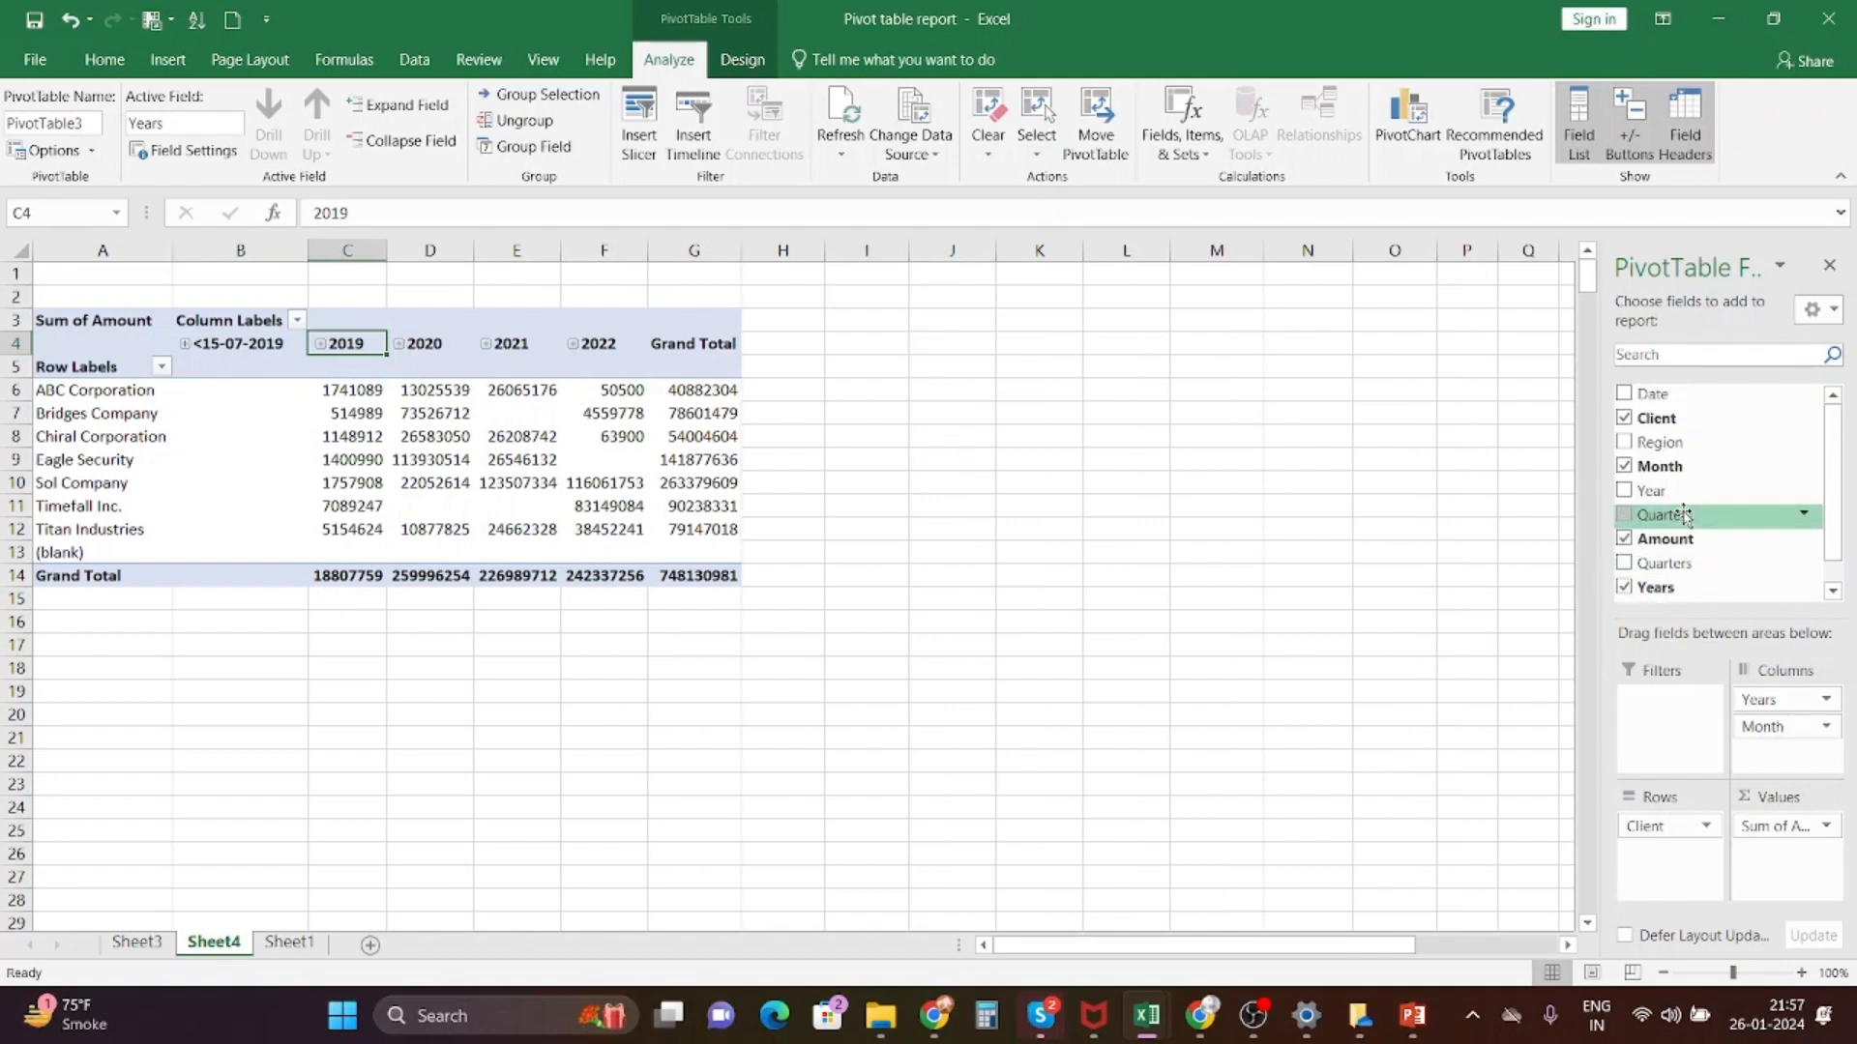
{"action": "scroll", "coordinate": [1687, 450], "scroll_direction": "down", "scroll_amount": 1}
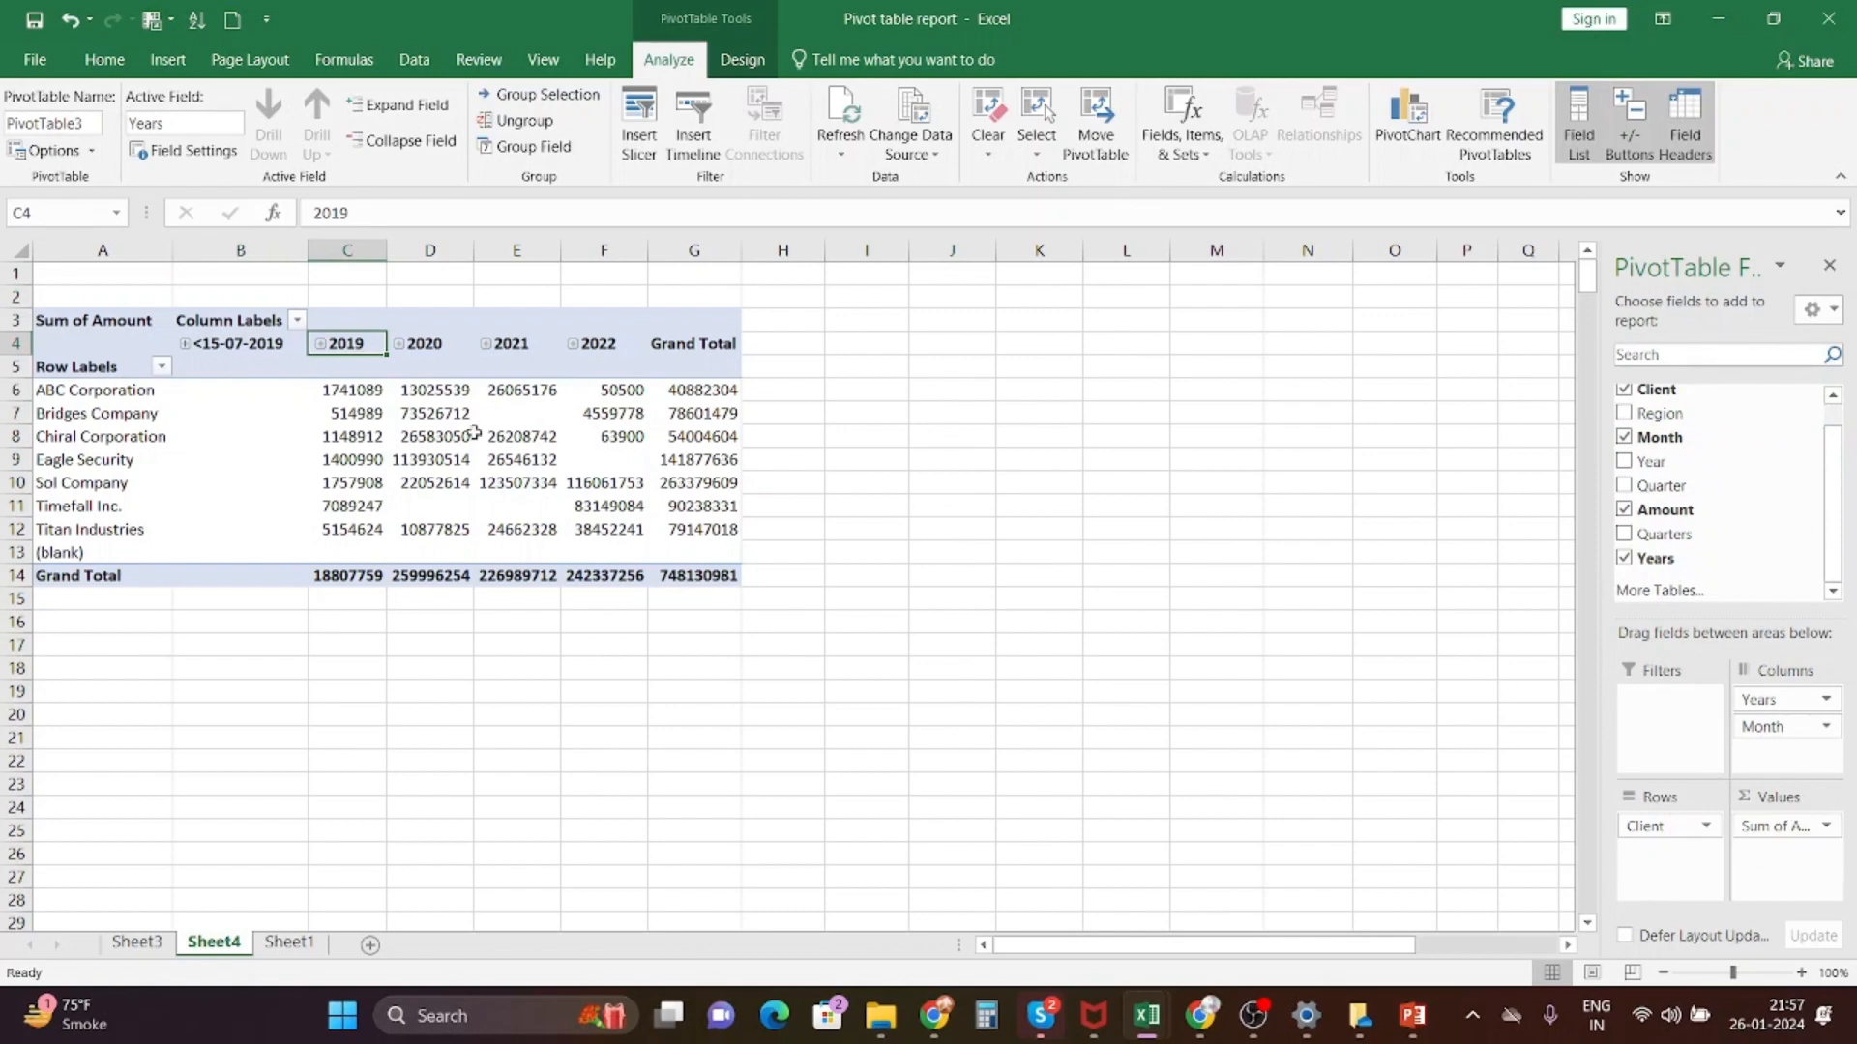
{"action": "mouse_move", "coordinate": [441, 430]}
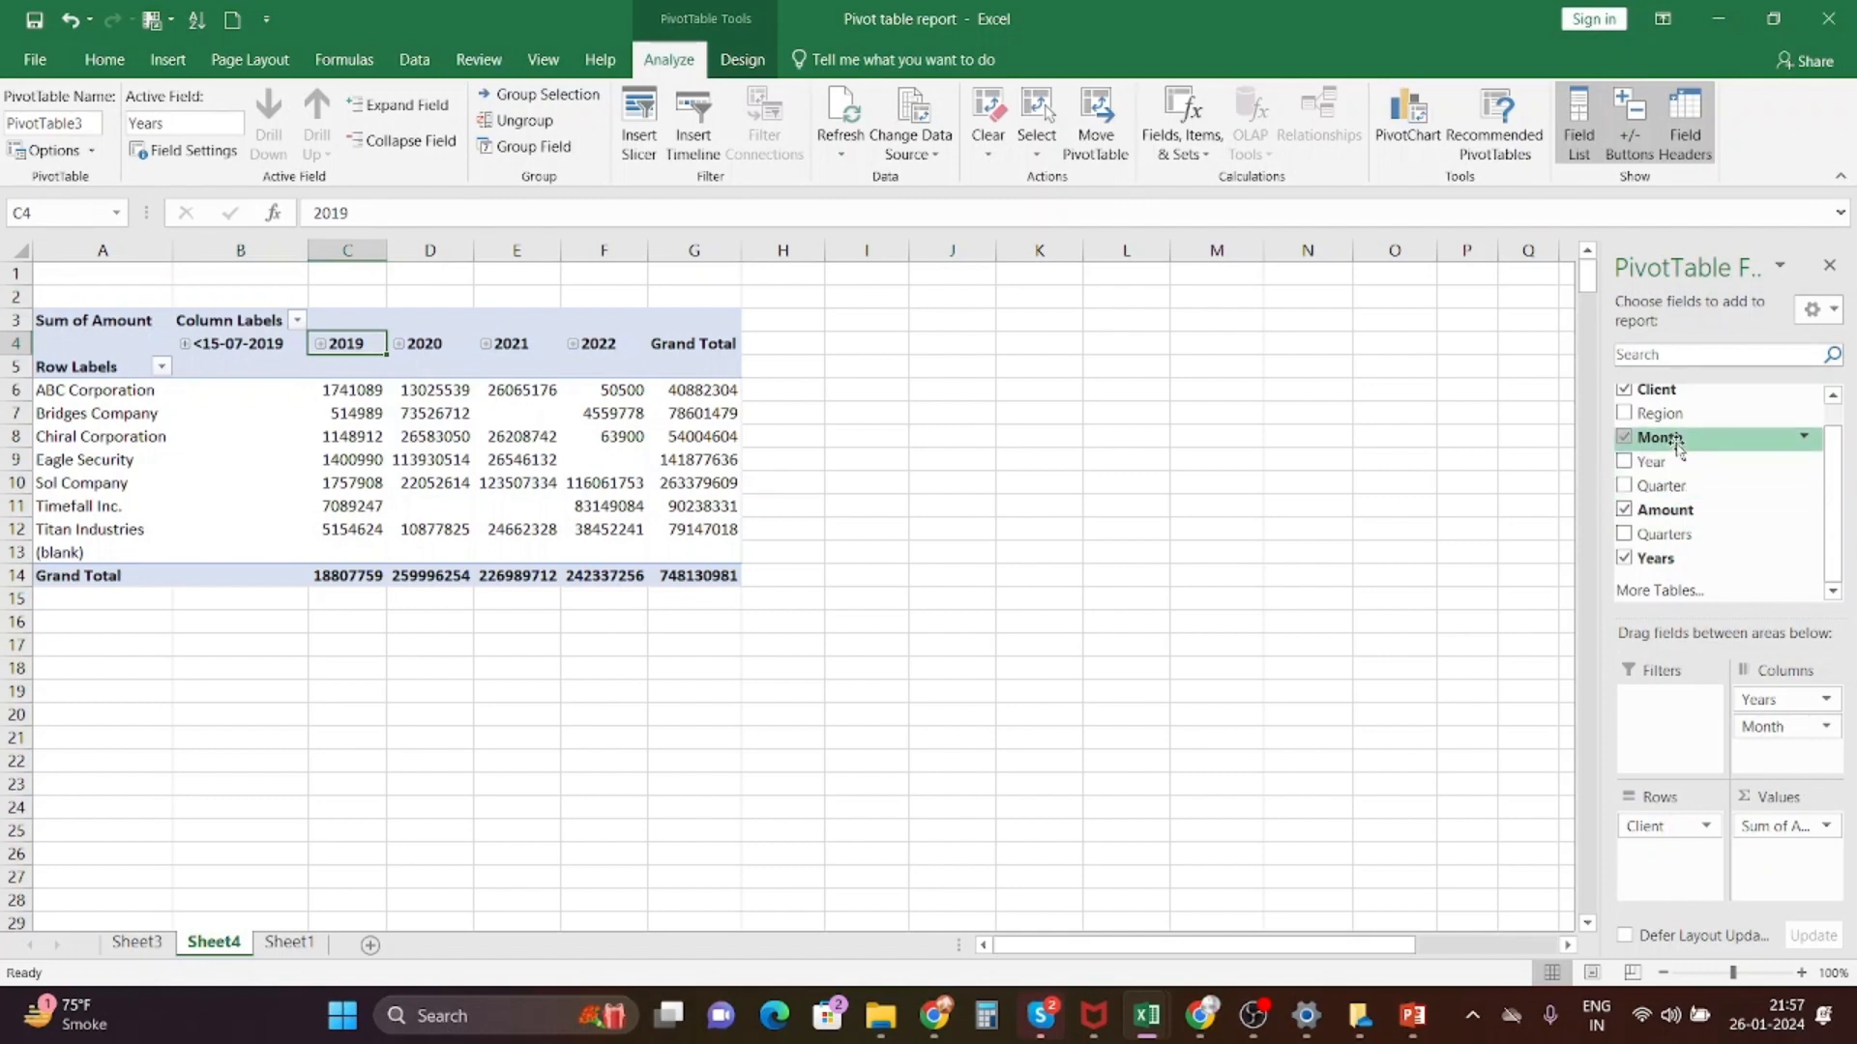
{"action": "left_click_drag", "start_coordinate": [1678, 443], "coordinate": [1678, 706]}
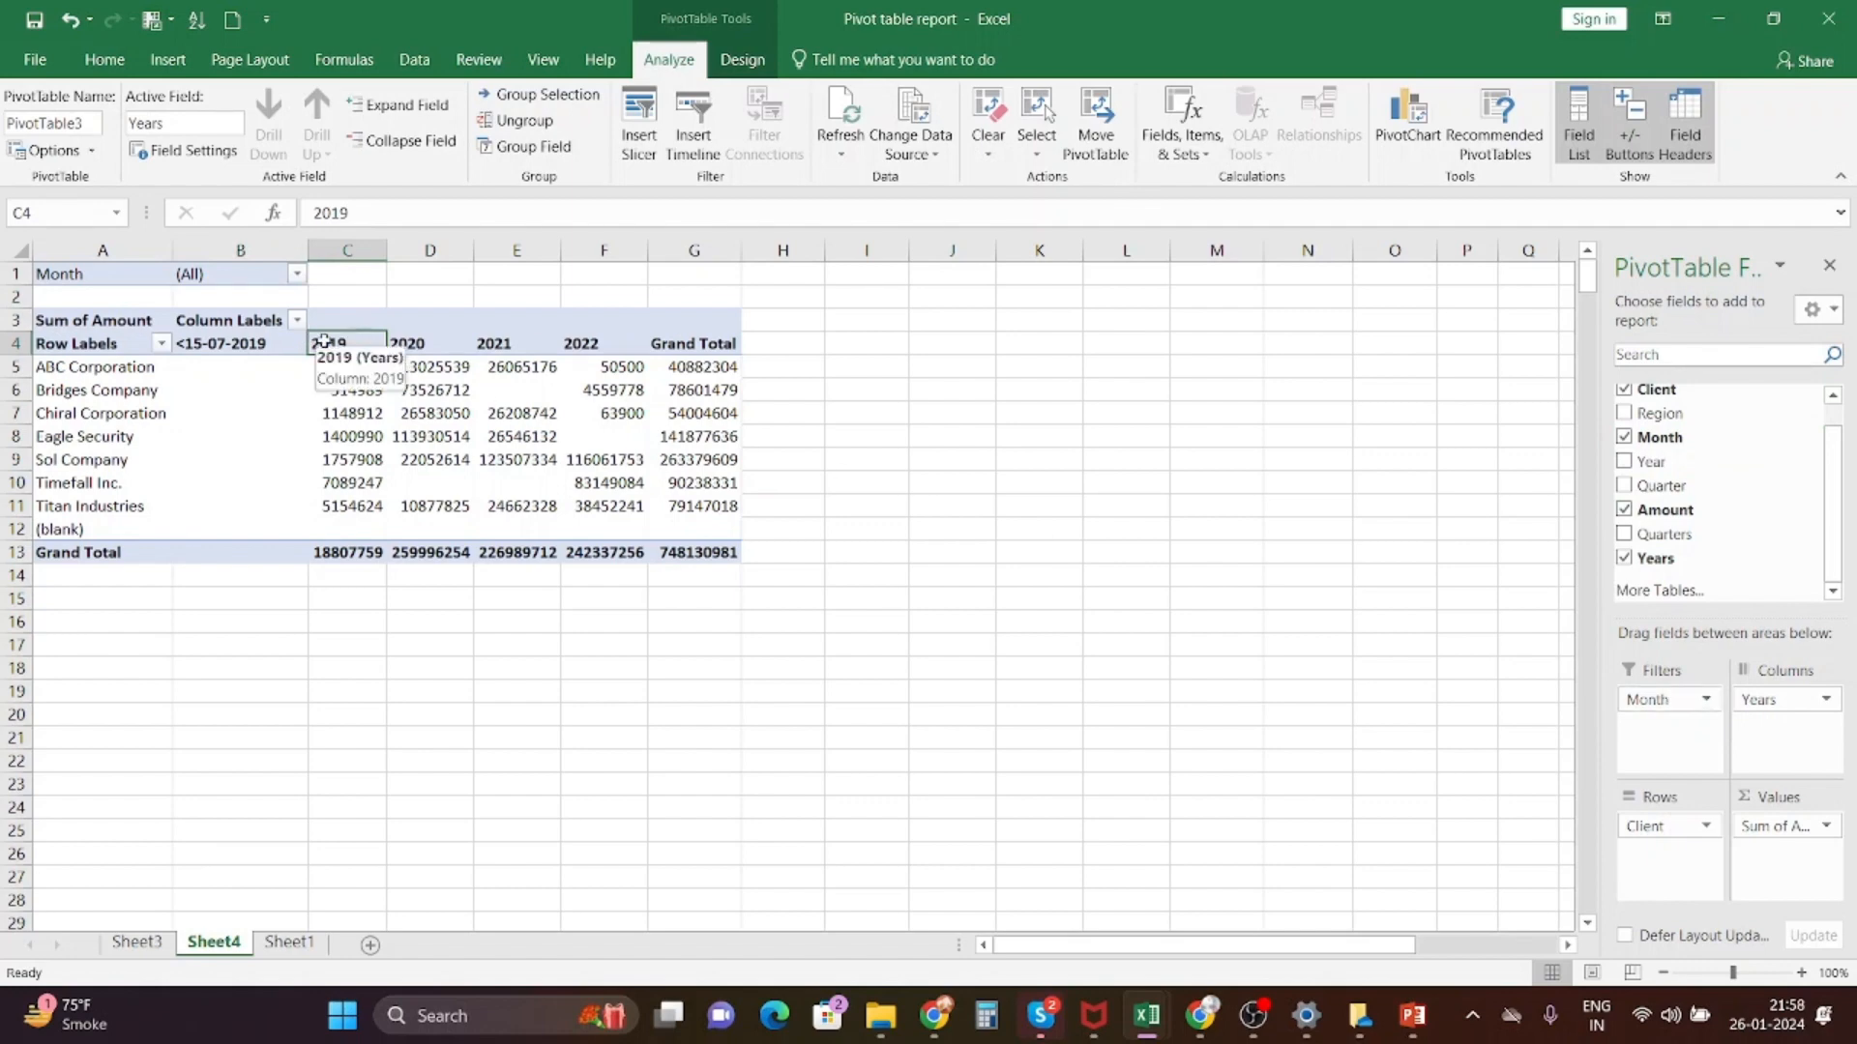
- Filter the PivotTable report to show only January
{"action": "left_click", "coordinate": [297, 276]}
{"action": "left_click", "coordinate": [68, 348]}
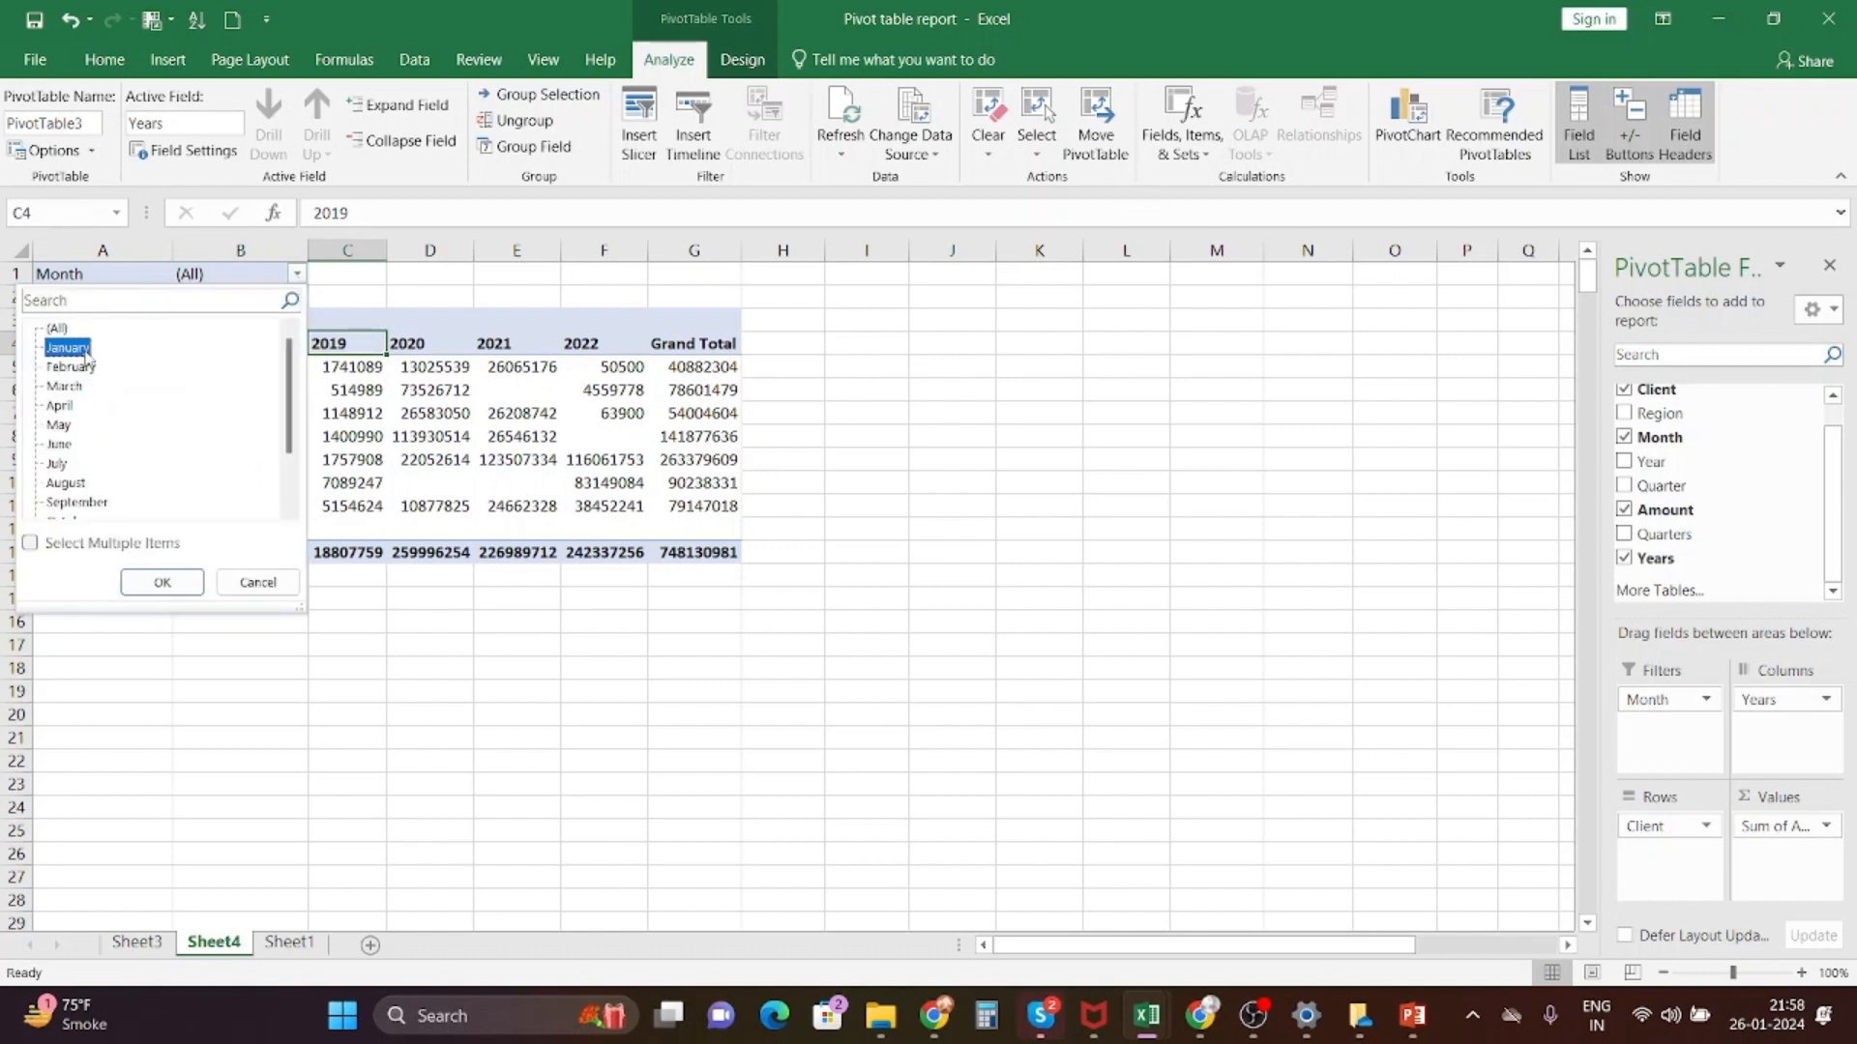
{"action": "left_click", "coordinate": [161, 583]}
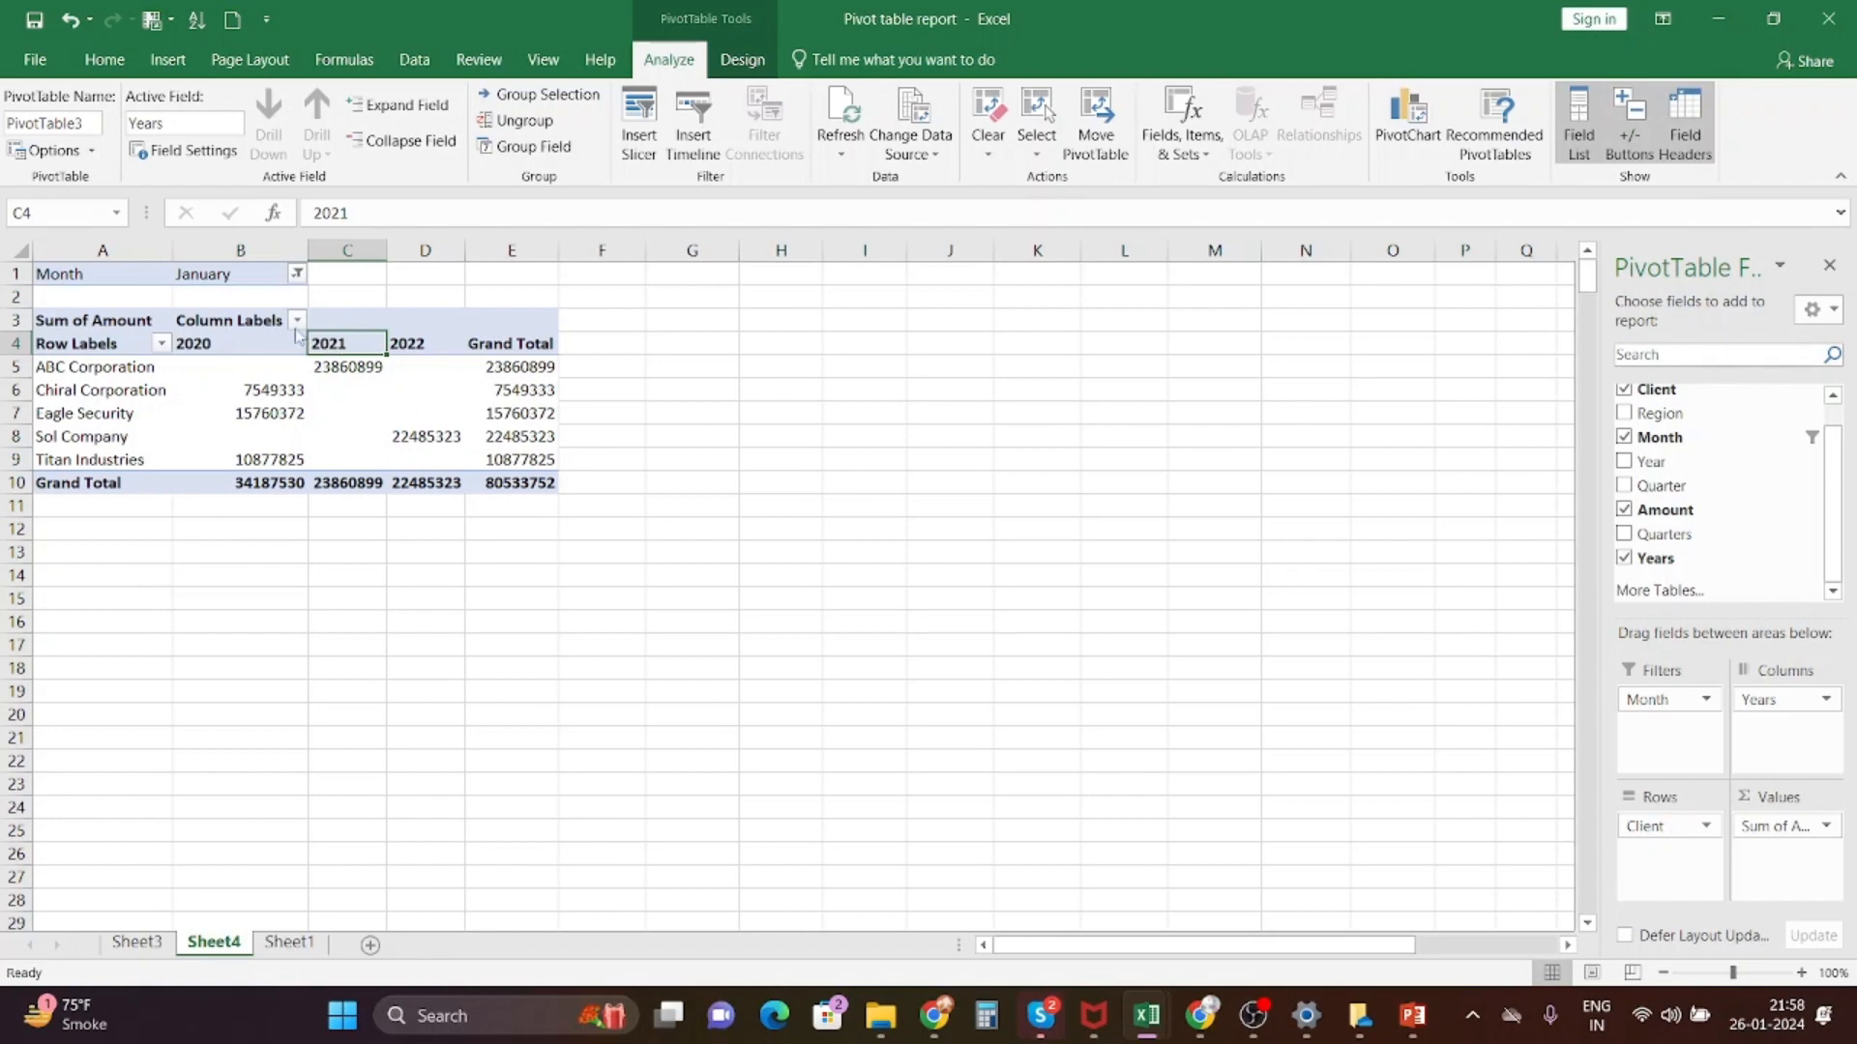
- Change the Month report filter to March
{"action": "left_click", "coordinate": [297, 274]}
{"action": "left_click", "coordinate": [57, 386]}
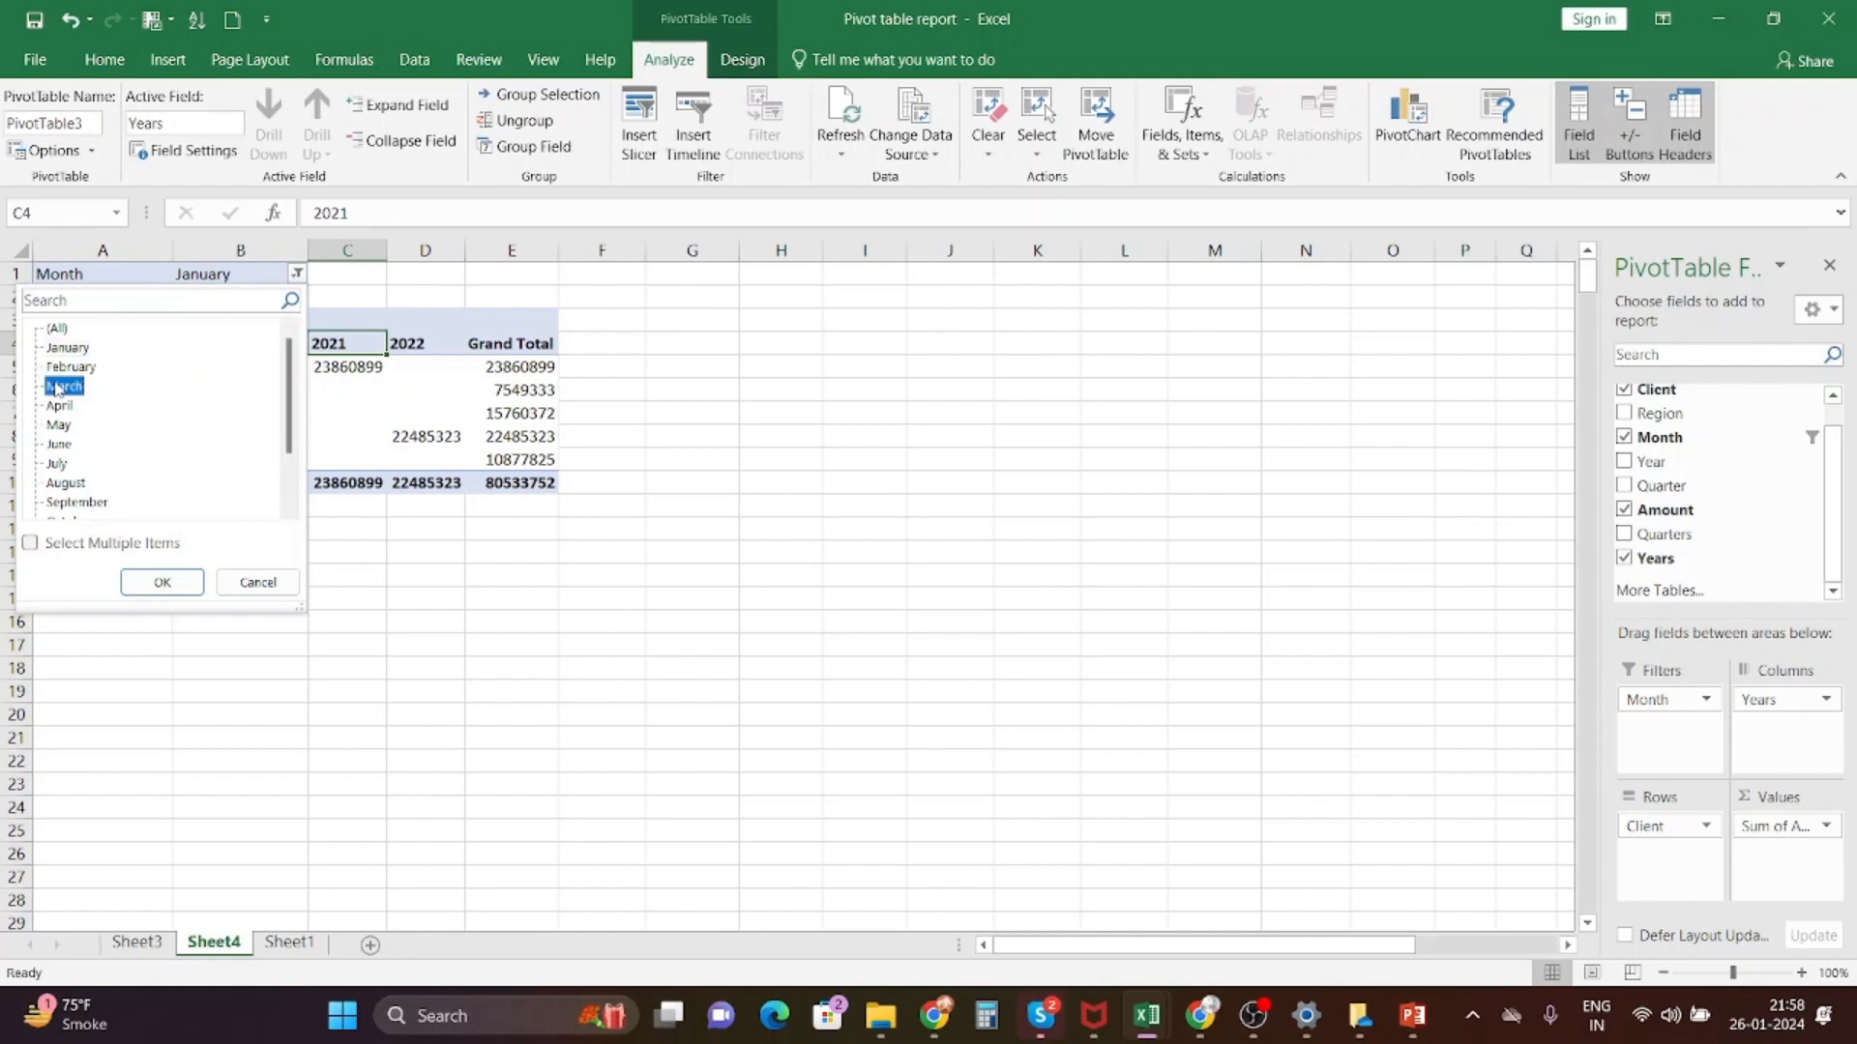
{"action": "left_click", "coordinate": [158, 580]}
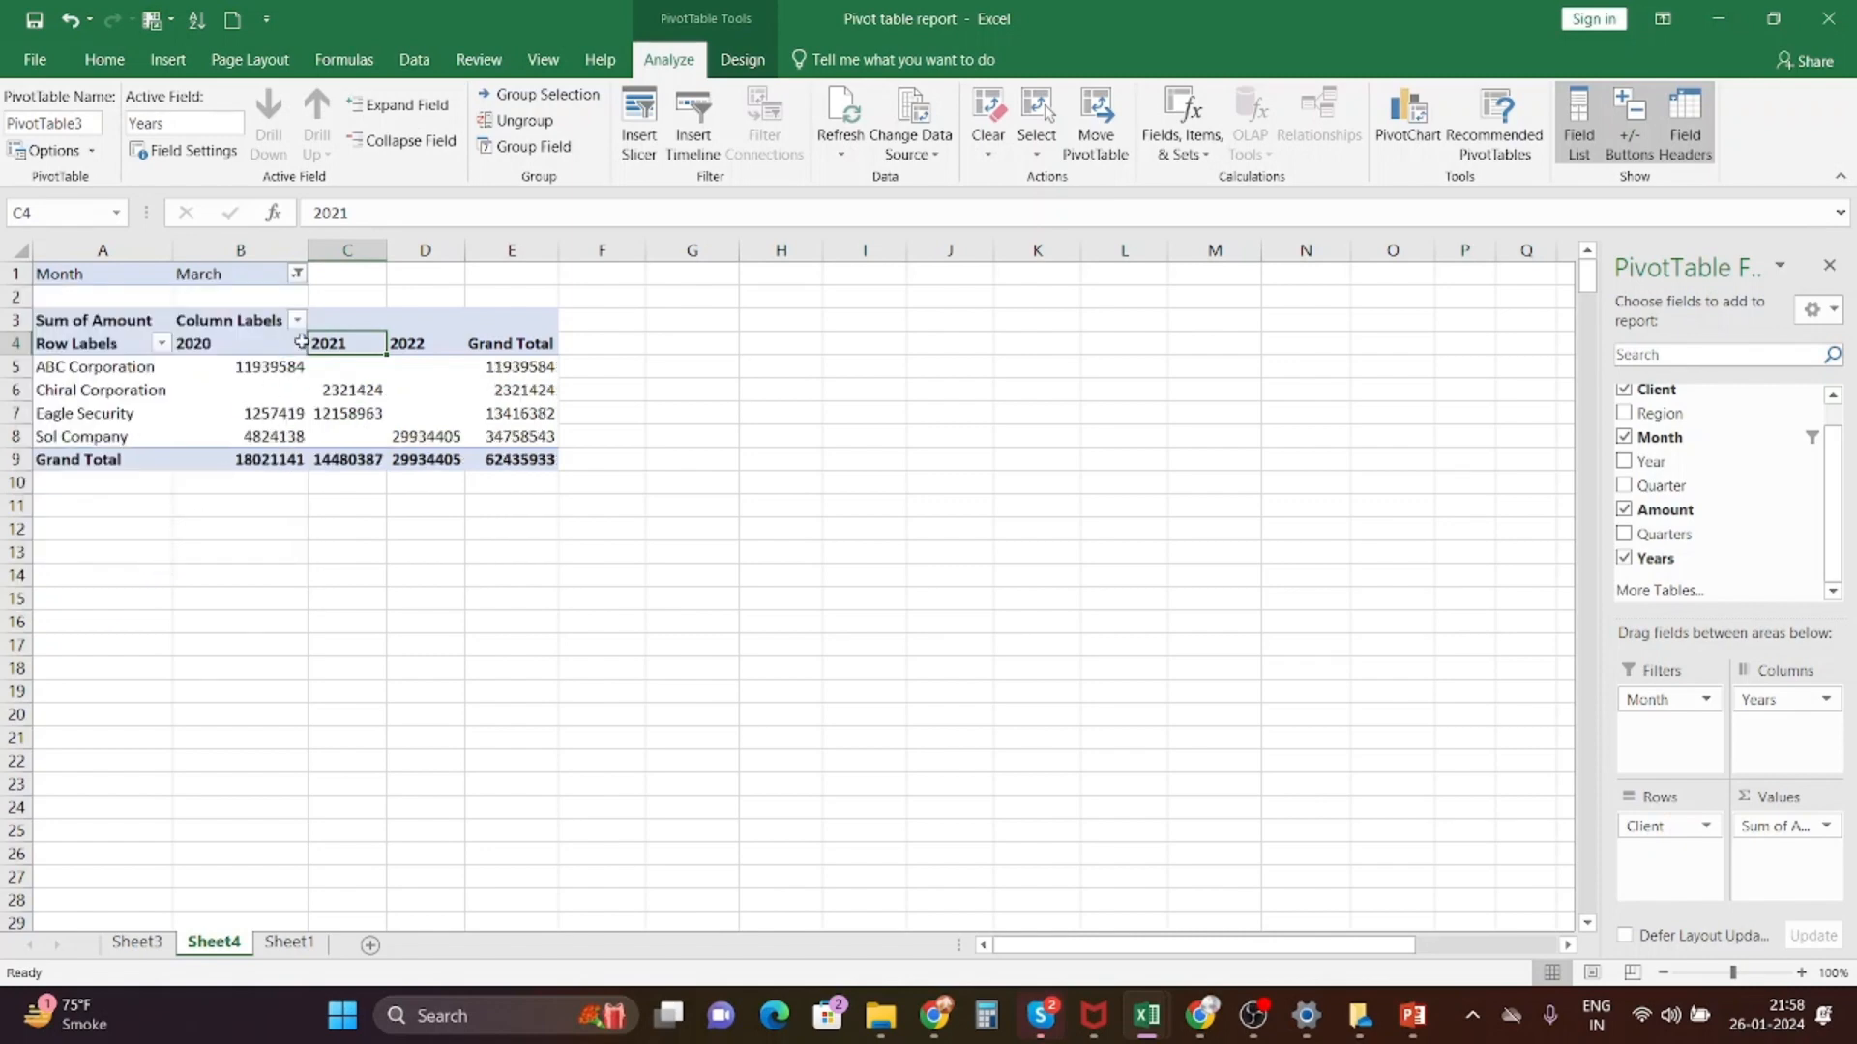
- Reset the Month report filter to (All)
{"action": "left_click", "coordinate": [297, 273]}
{"action": "left_click", "coordinate": [56, 329]}
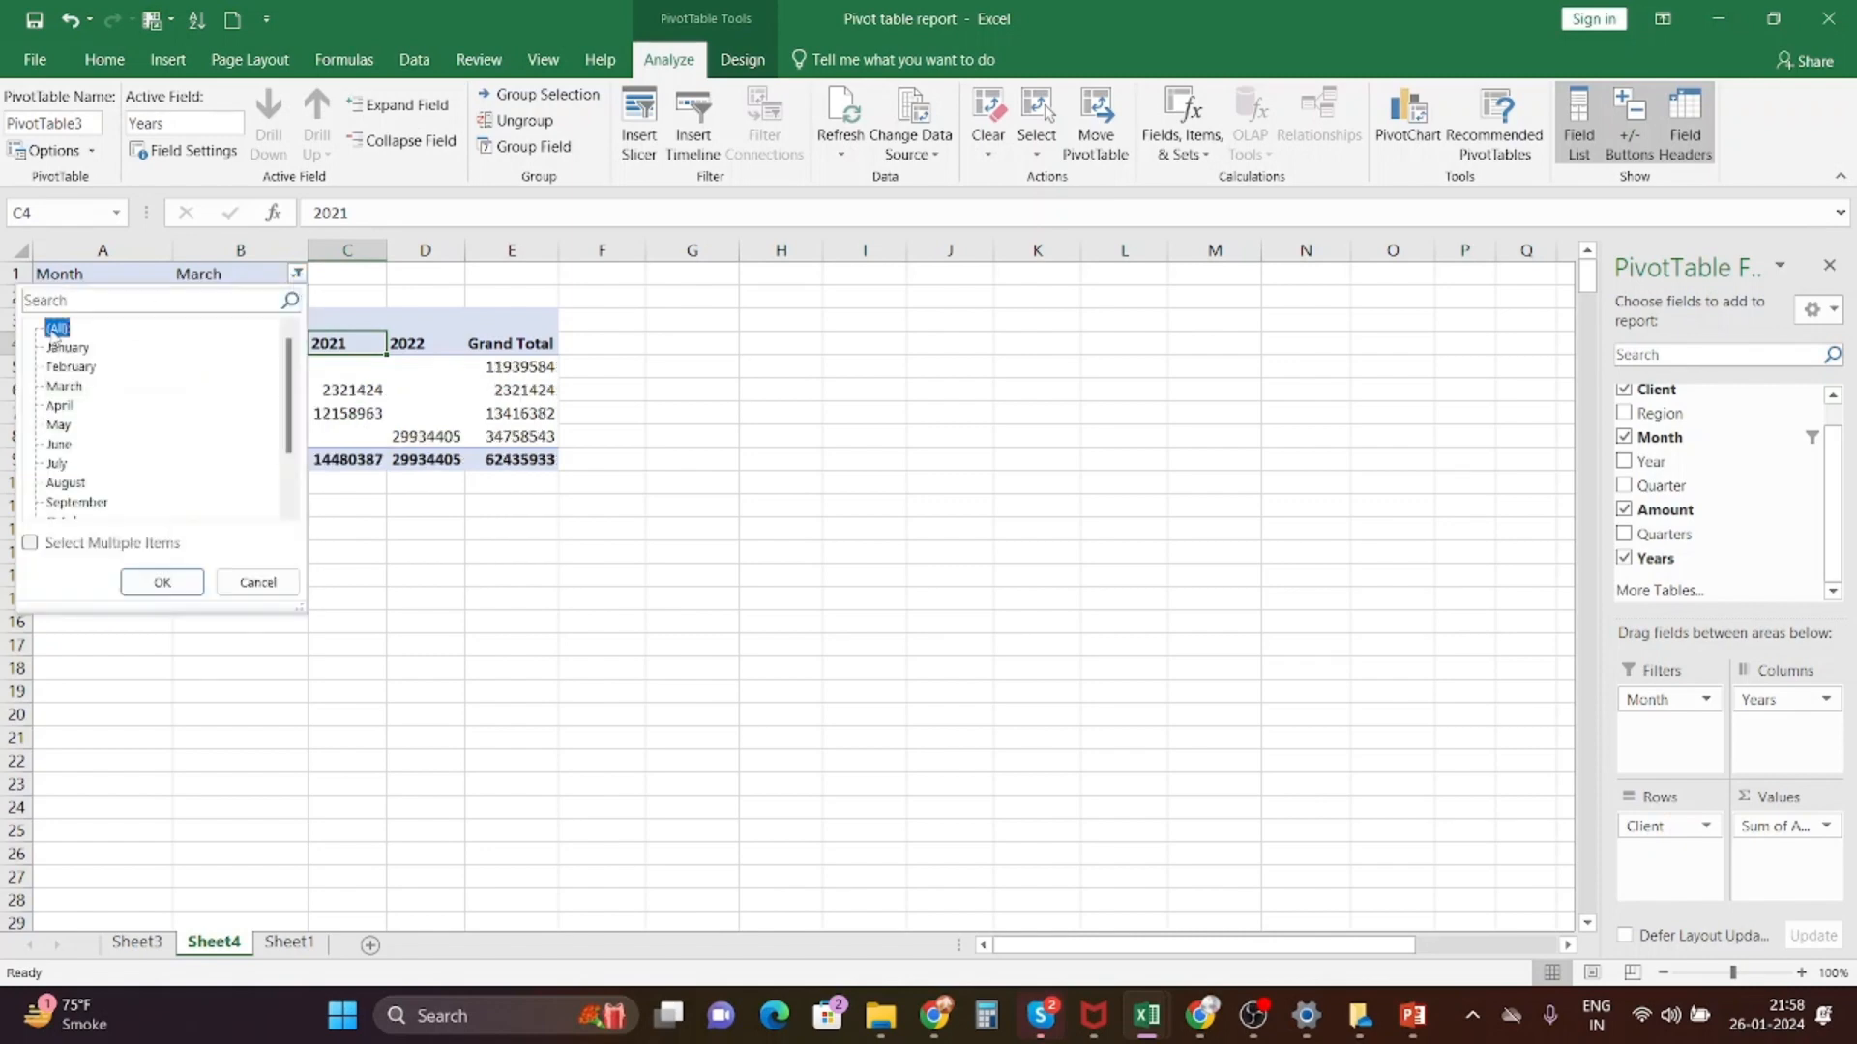
{"action": "left_click", "coordinate": [165, 582]}
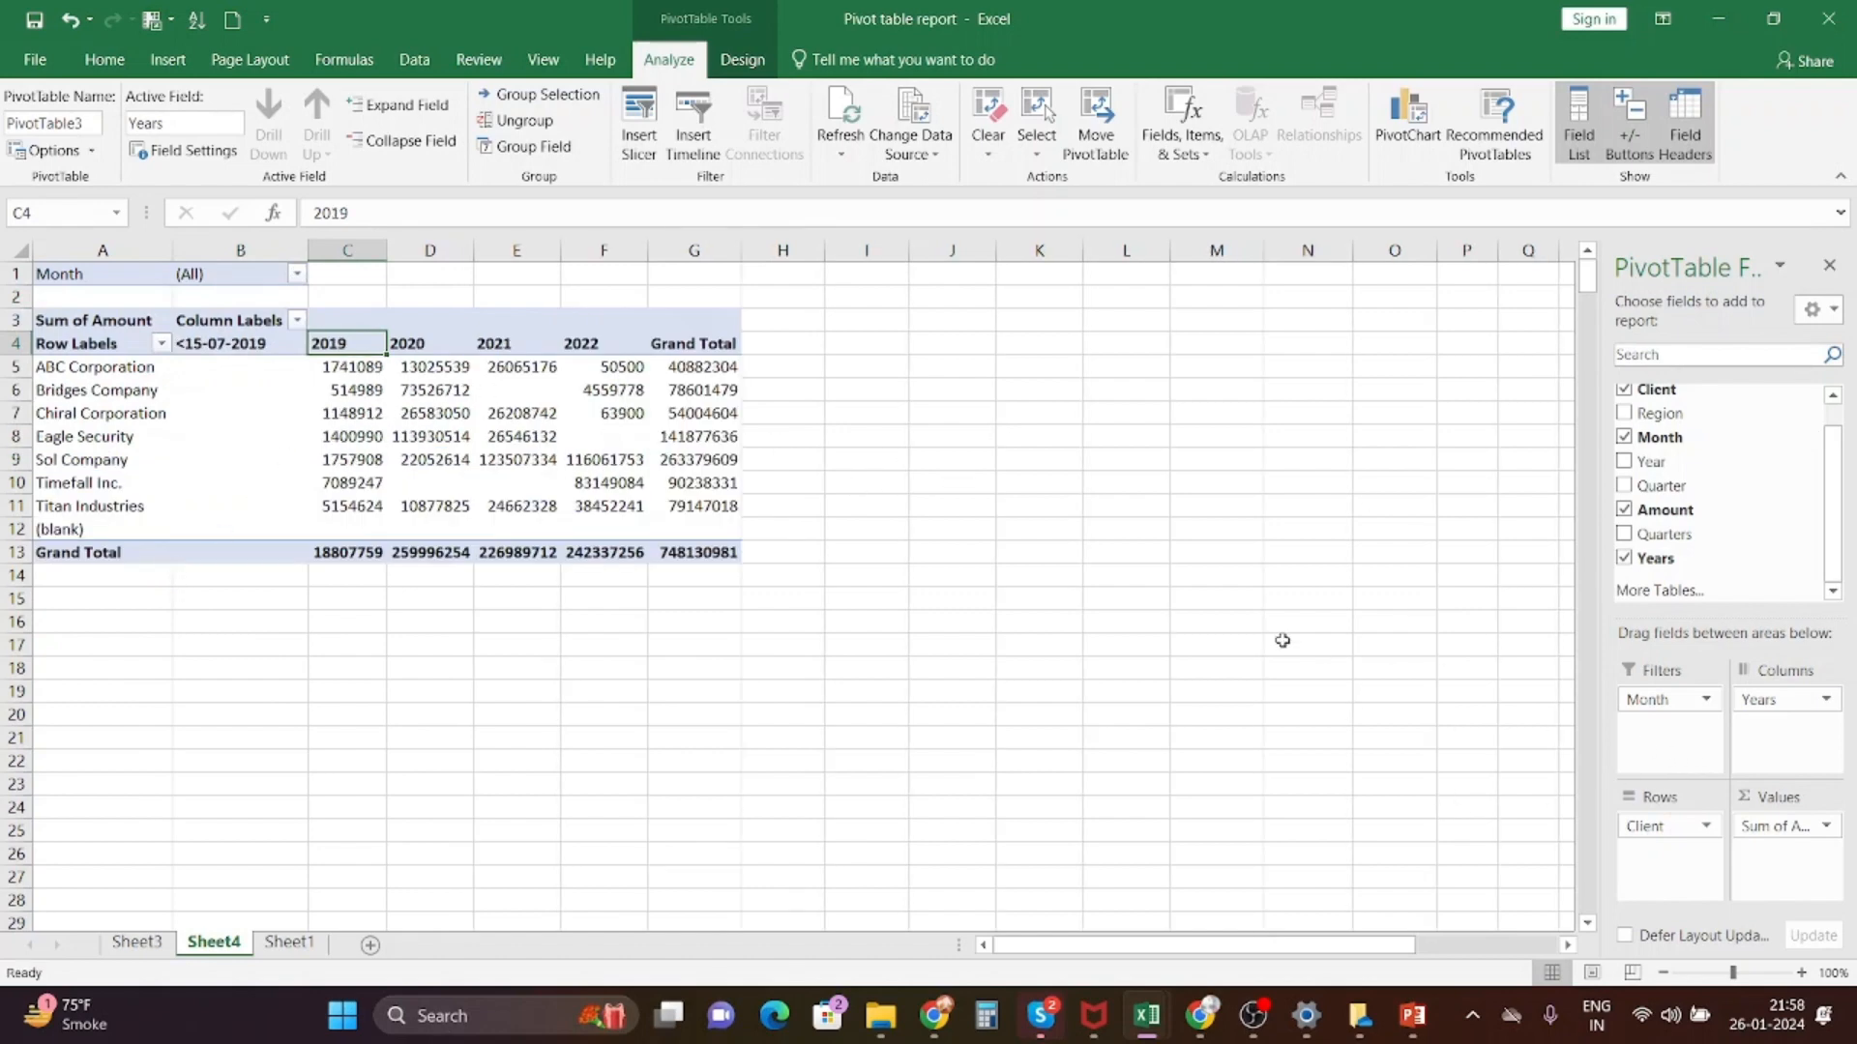
- Select the Sum of Amount header cell and apply a light yellow PivotTable style to the report
{"action": "left_click", "coordinate": [127, 342]}
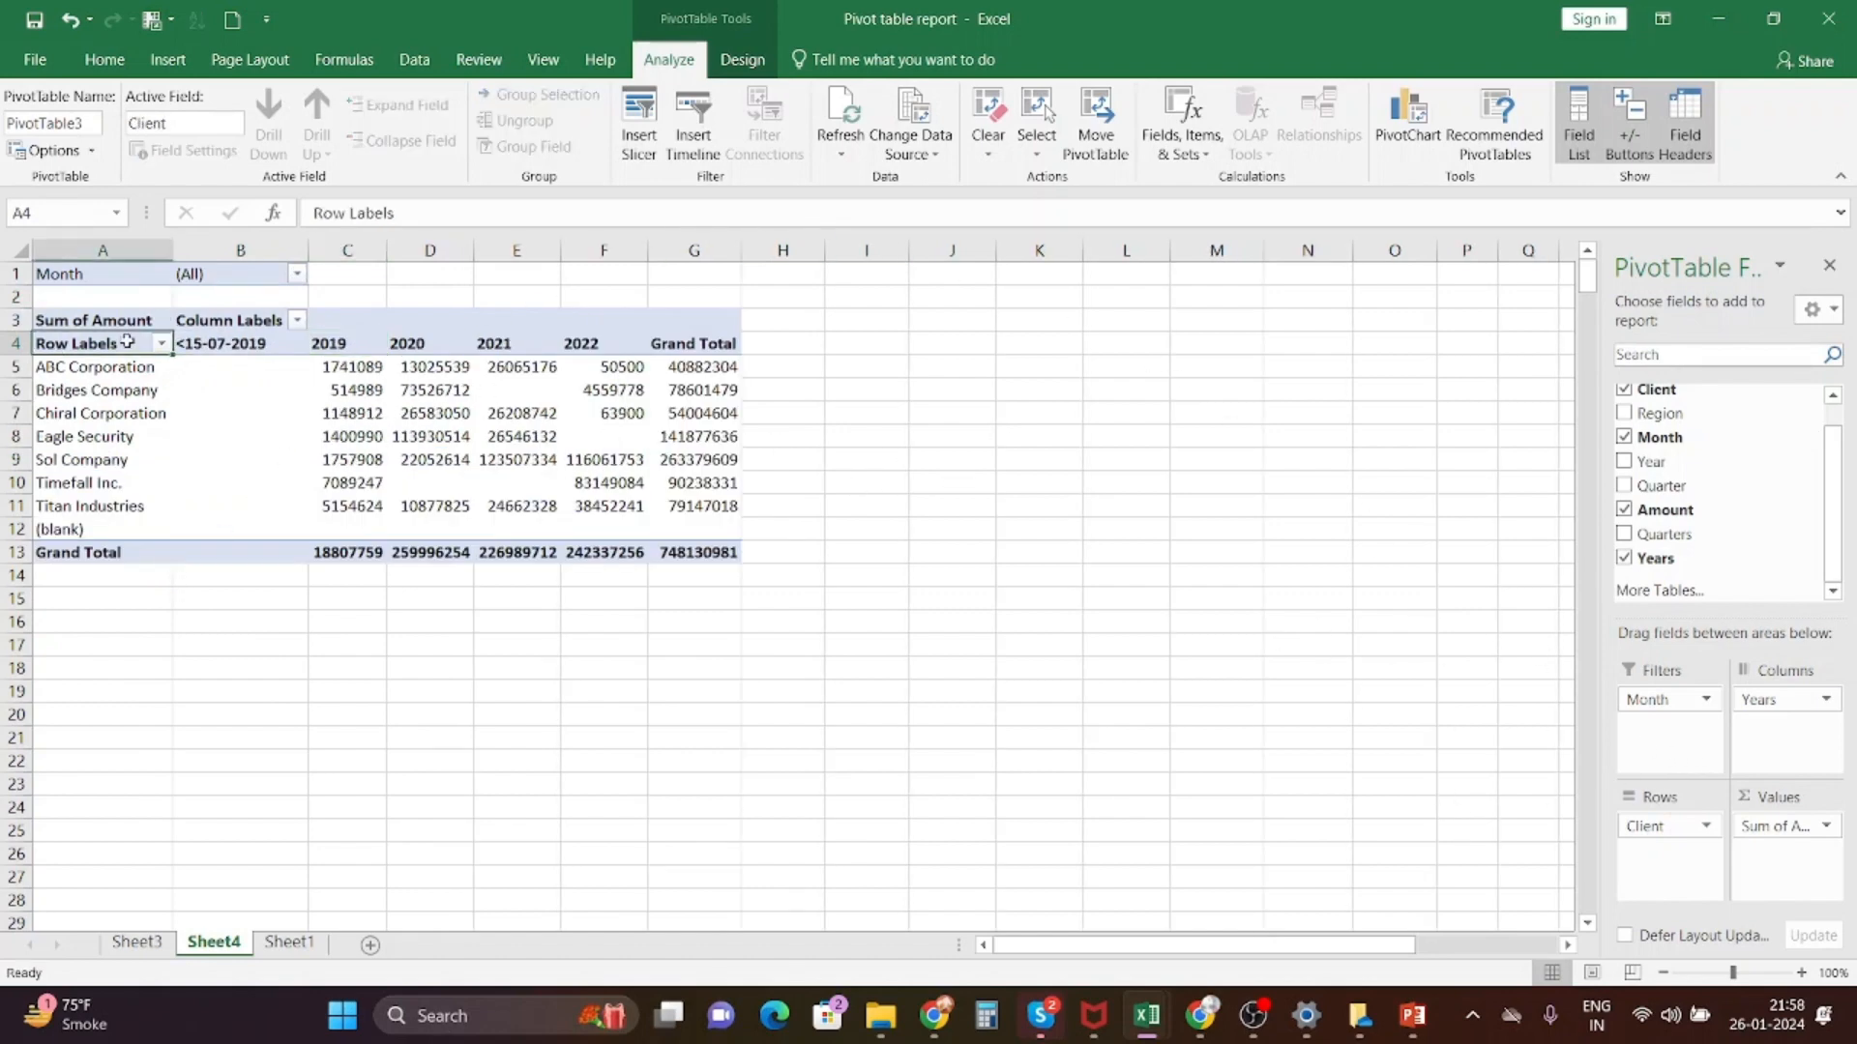
{"action": "left_click", "coordinate": [122, 316]}
{"action": "left_click", "coordinate": [732, 61]}
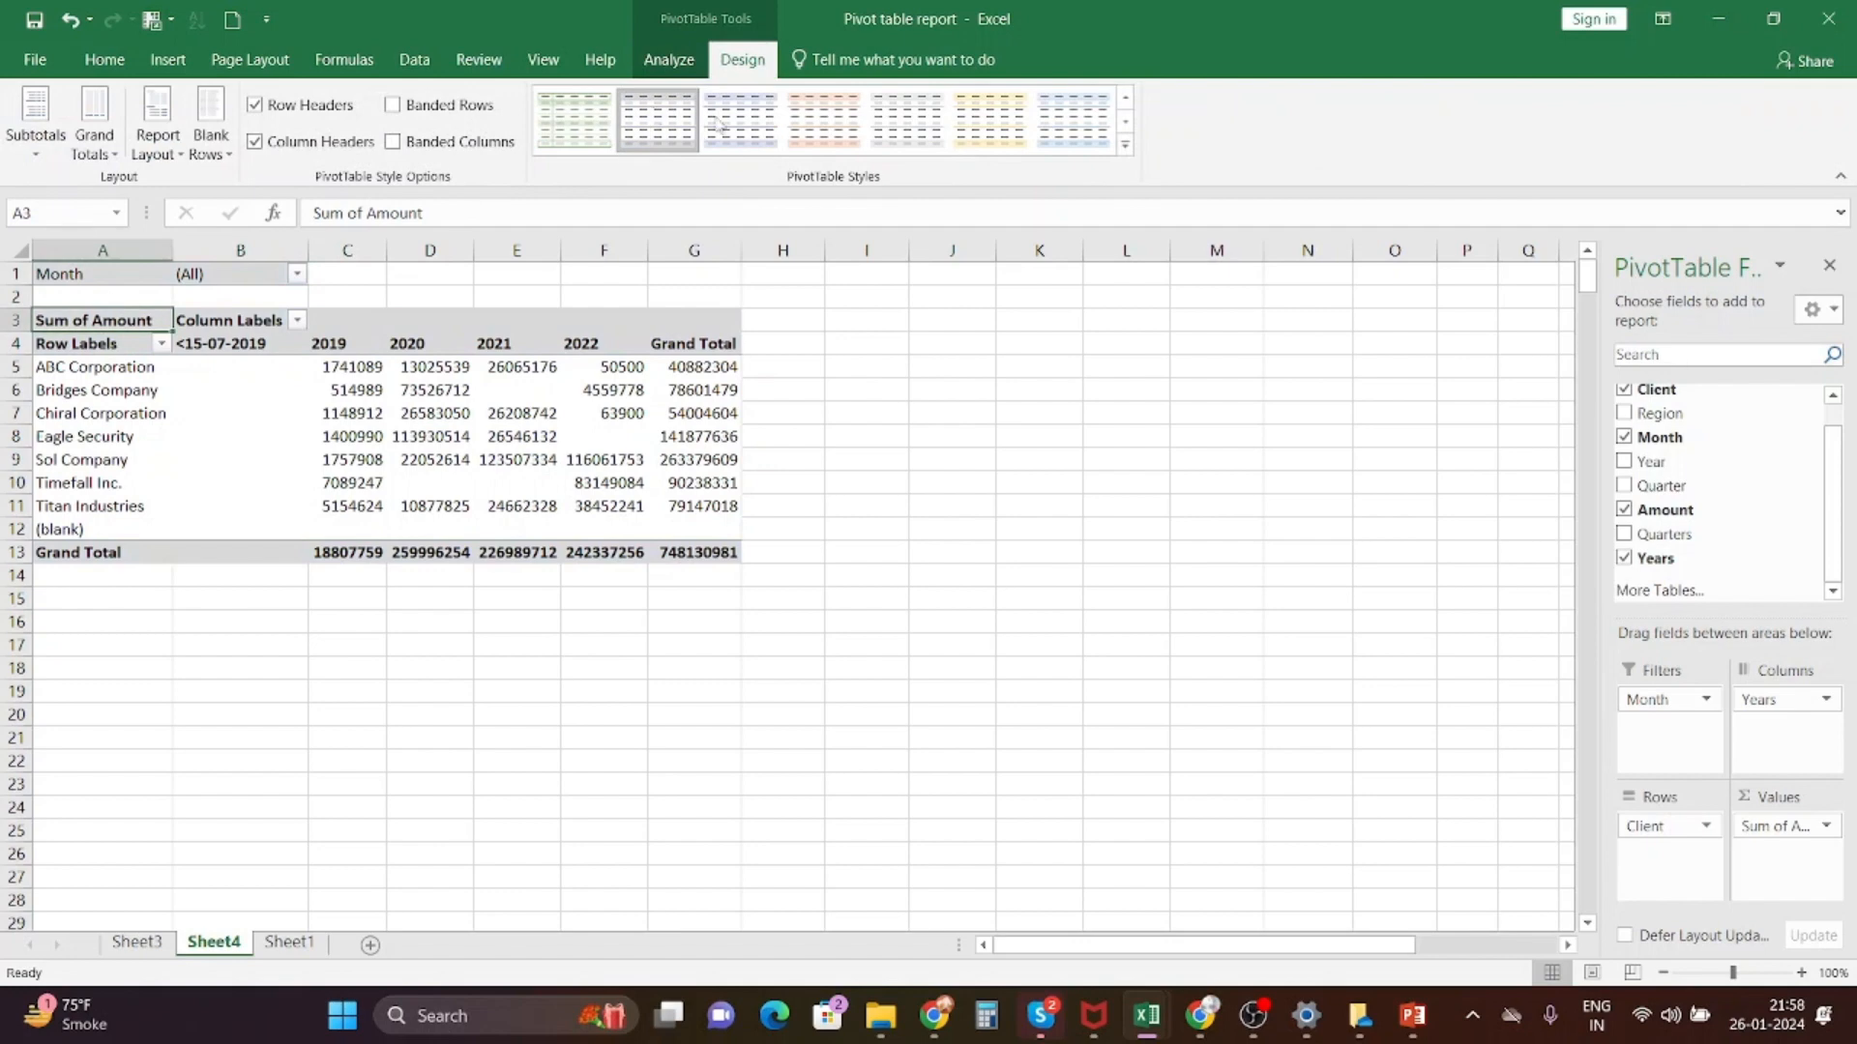
{"action": "left_click", "coordinate": [988, 118]}
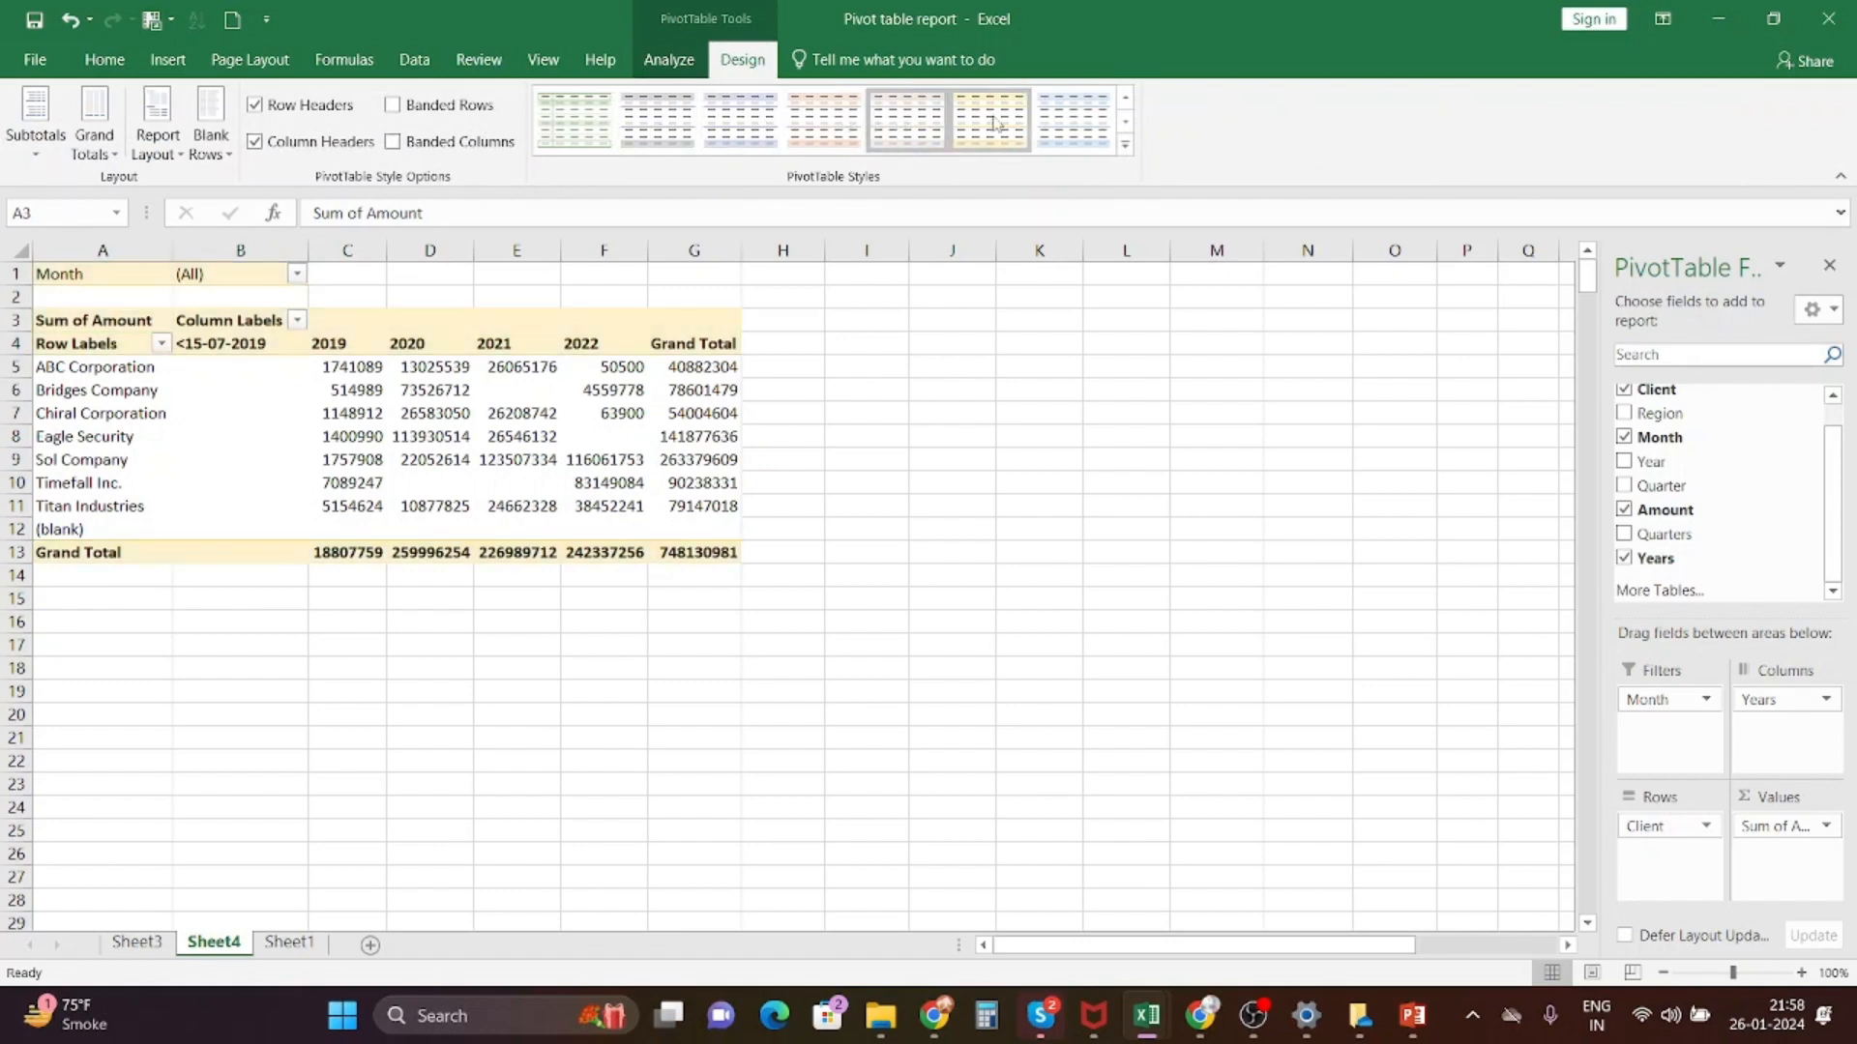
- Try an orange and a green style from the Medium PivotTable styles on the report
{"action": "left_click", "coordinate": [1125, 144]}
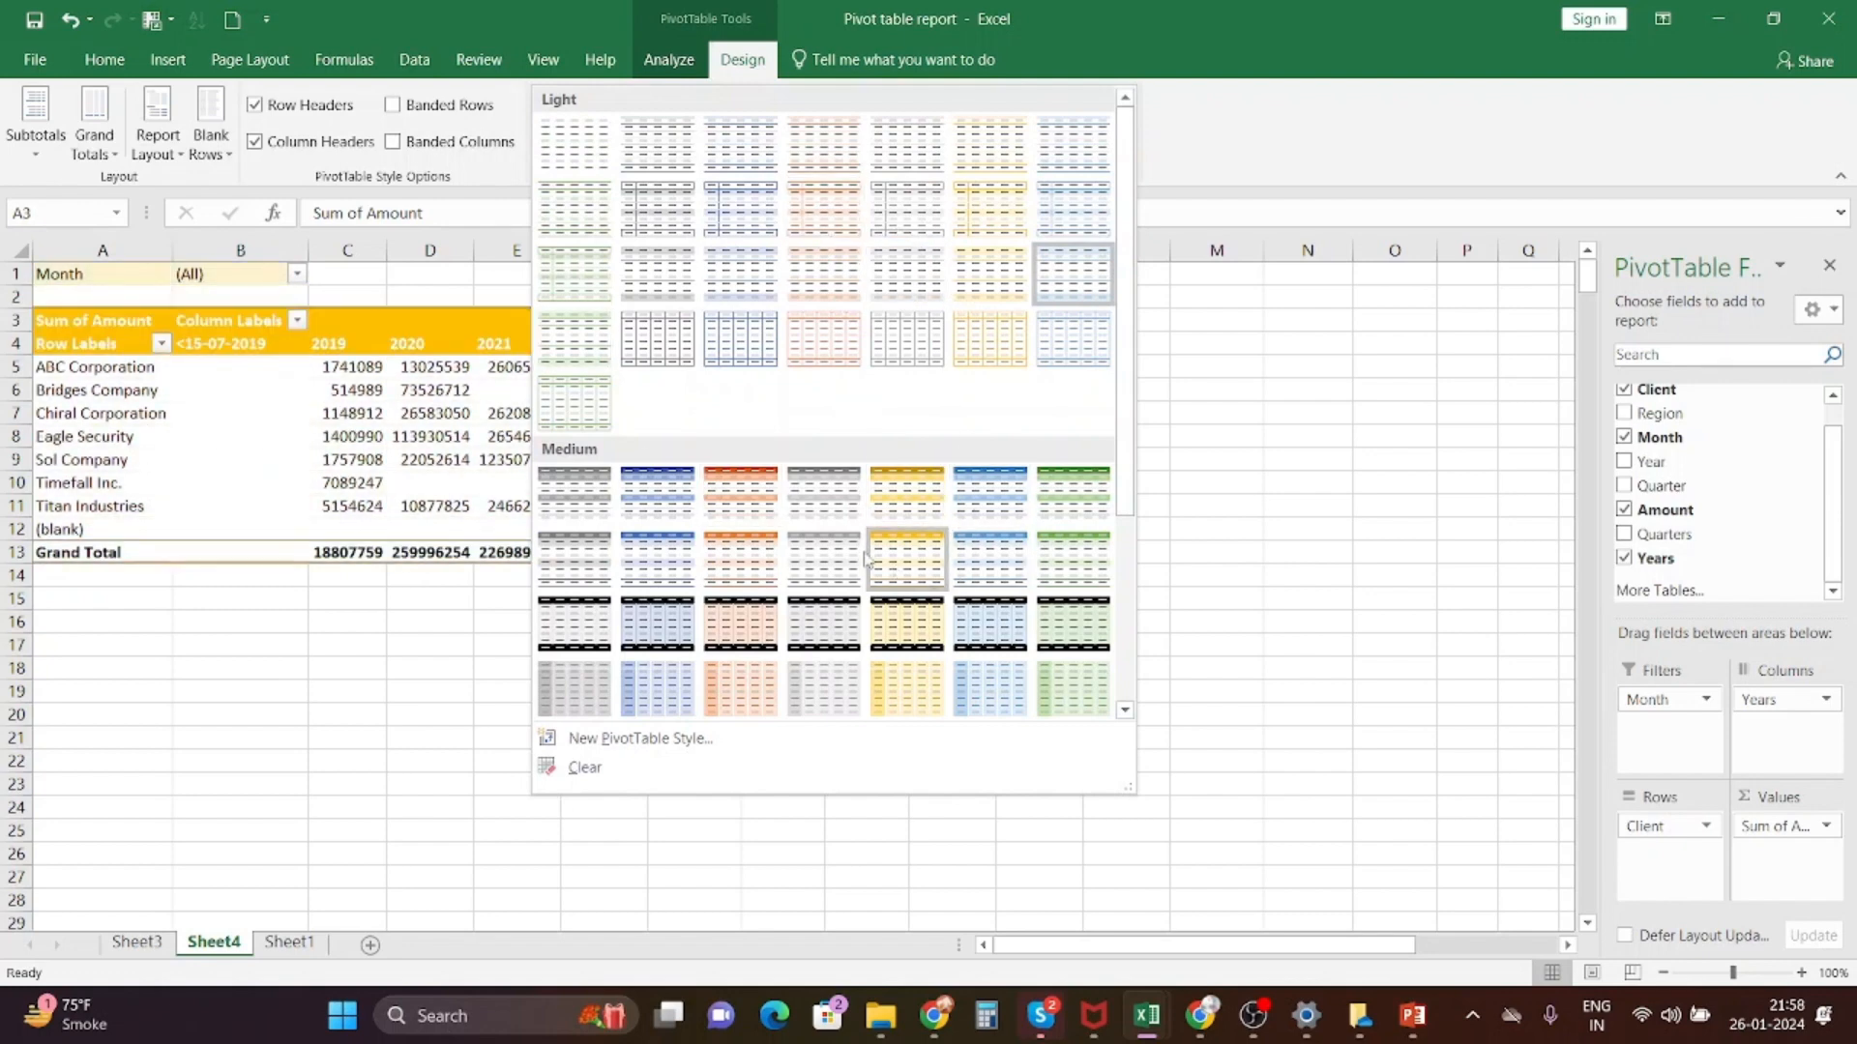
{"action": "left_click", "coordinate": [769, 498]}
{"action": "left_click", "coordinate": [1124, 144]}
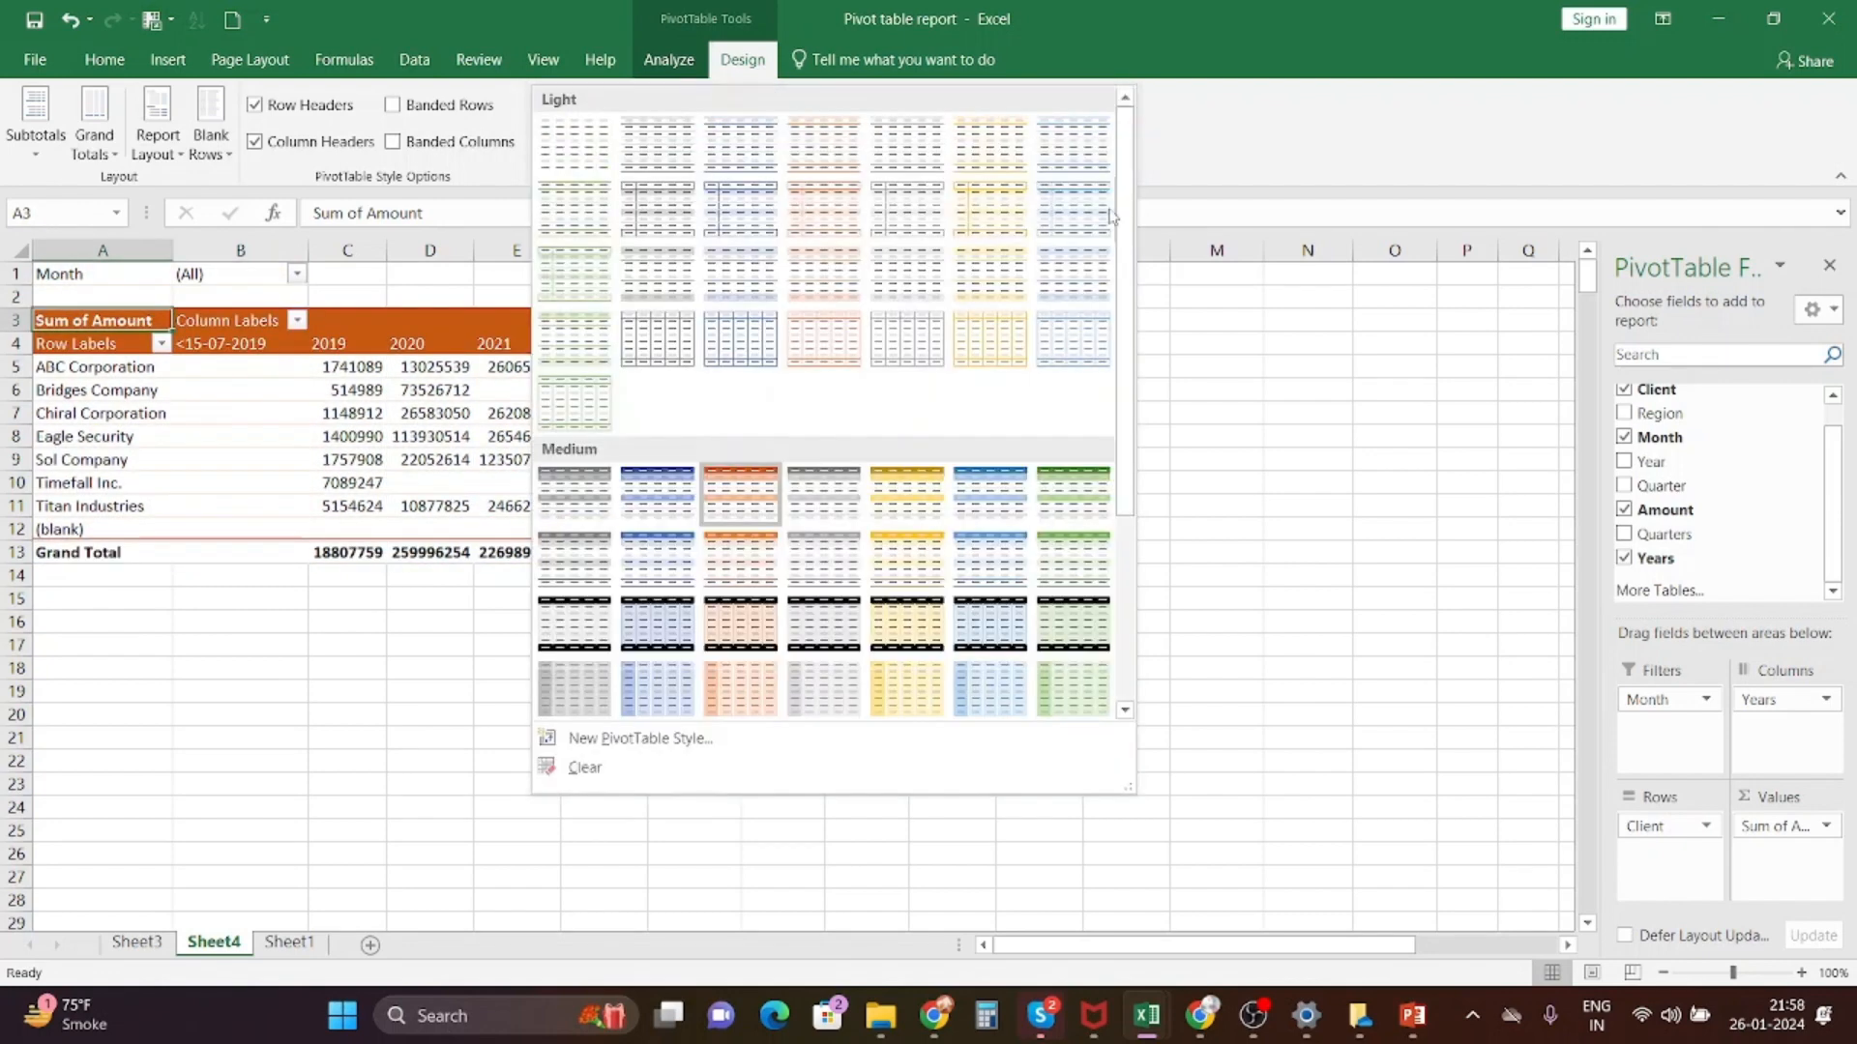
{"action": "left_click", "coordinate": [1073, 565]}
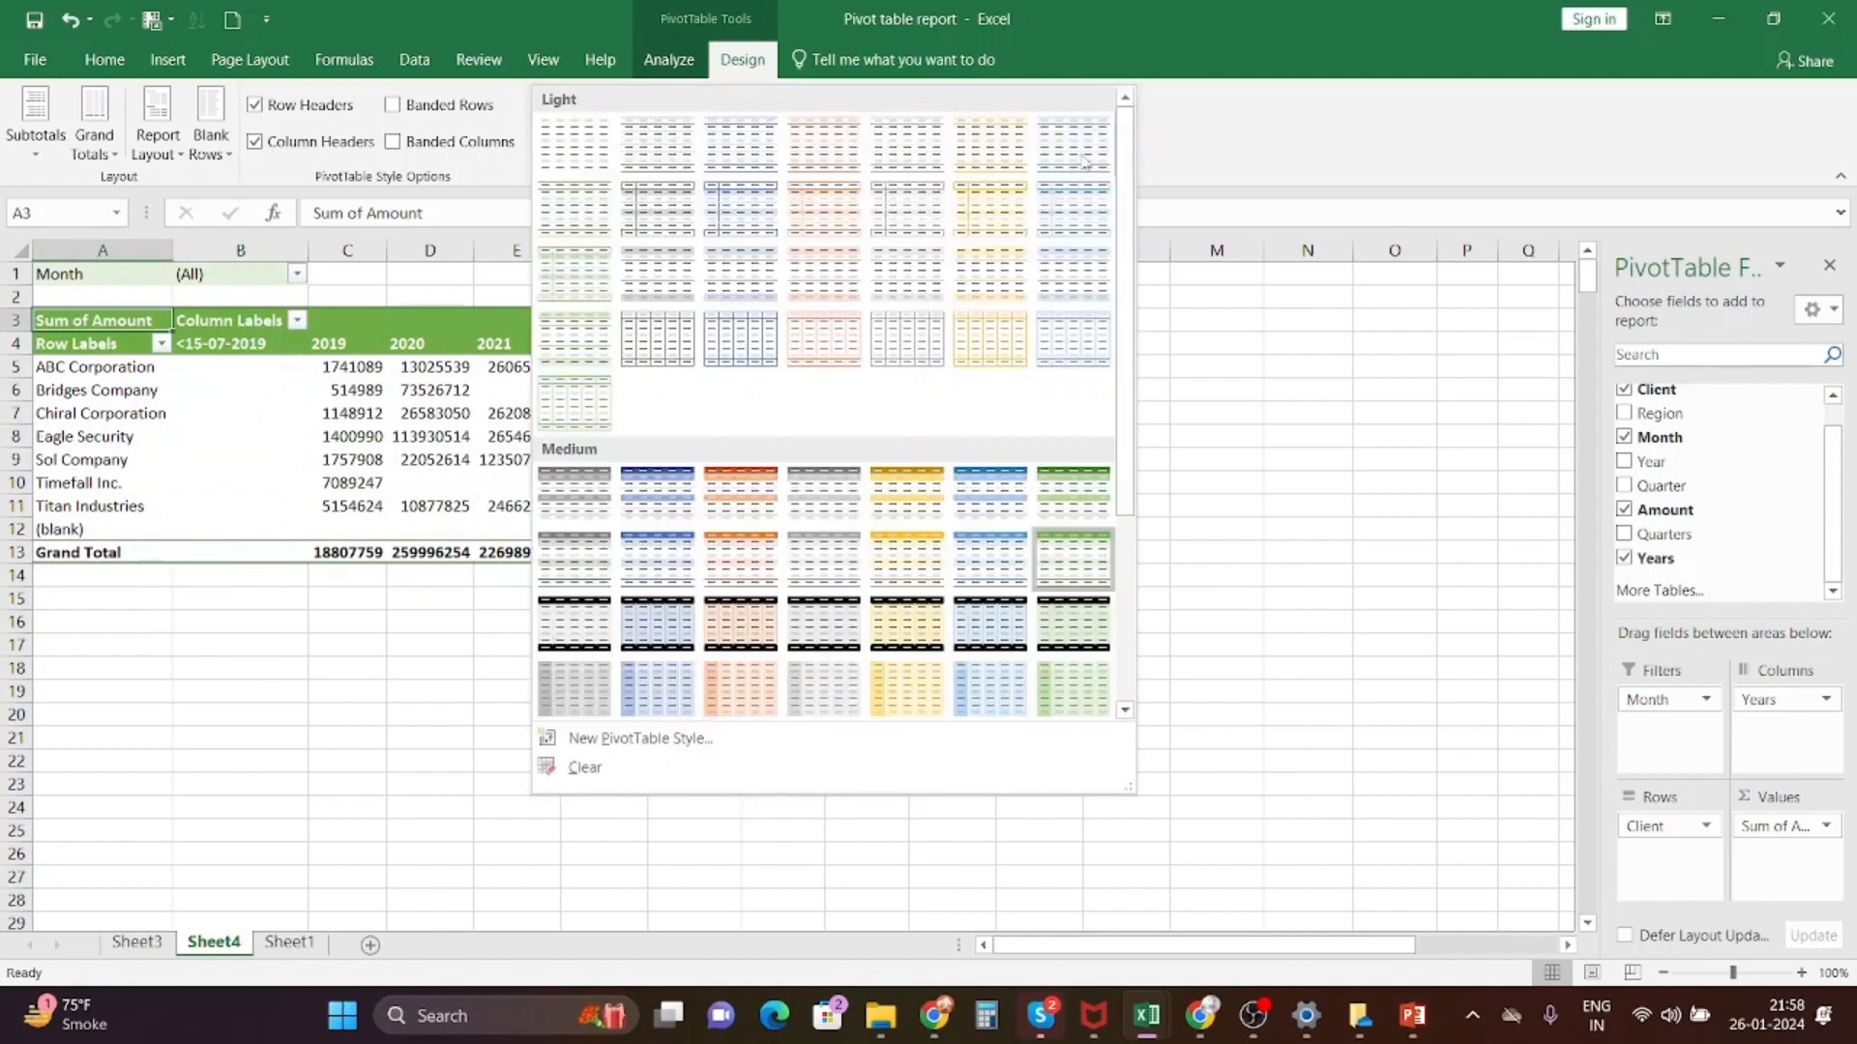
- Apply the dark blue style from the first row of the Medium PivotTable styles
{"action": "left_click", "coordinate": [1124, 144]}
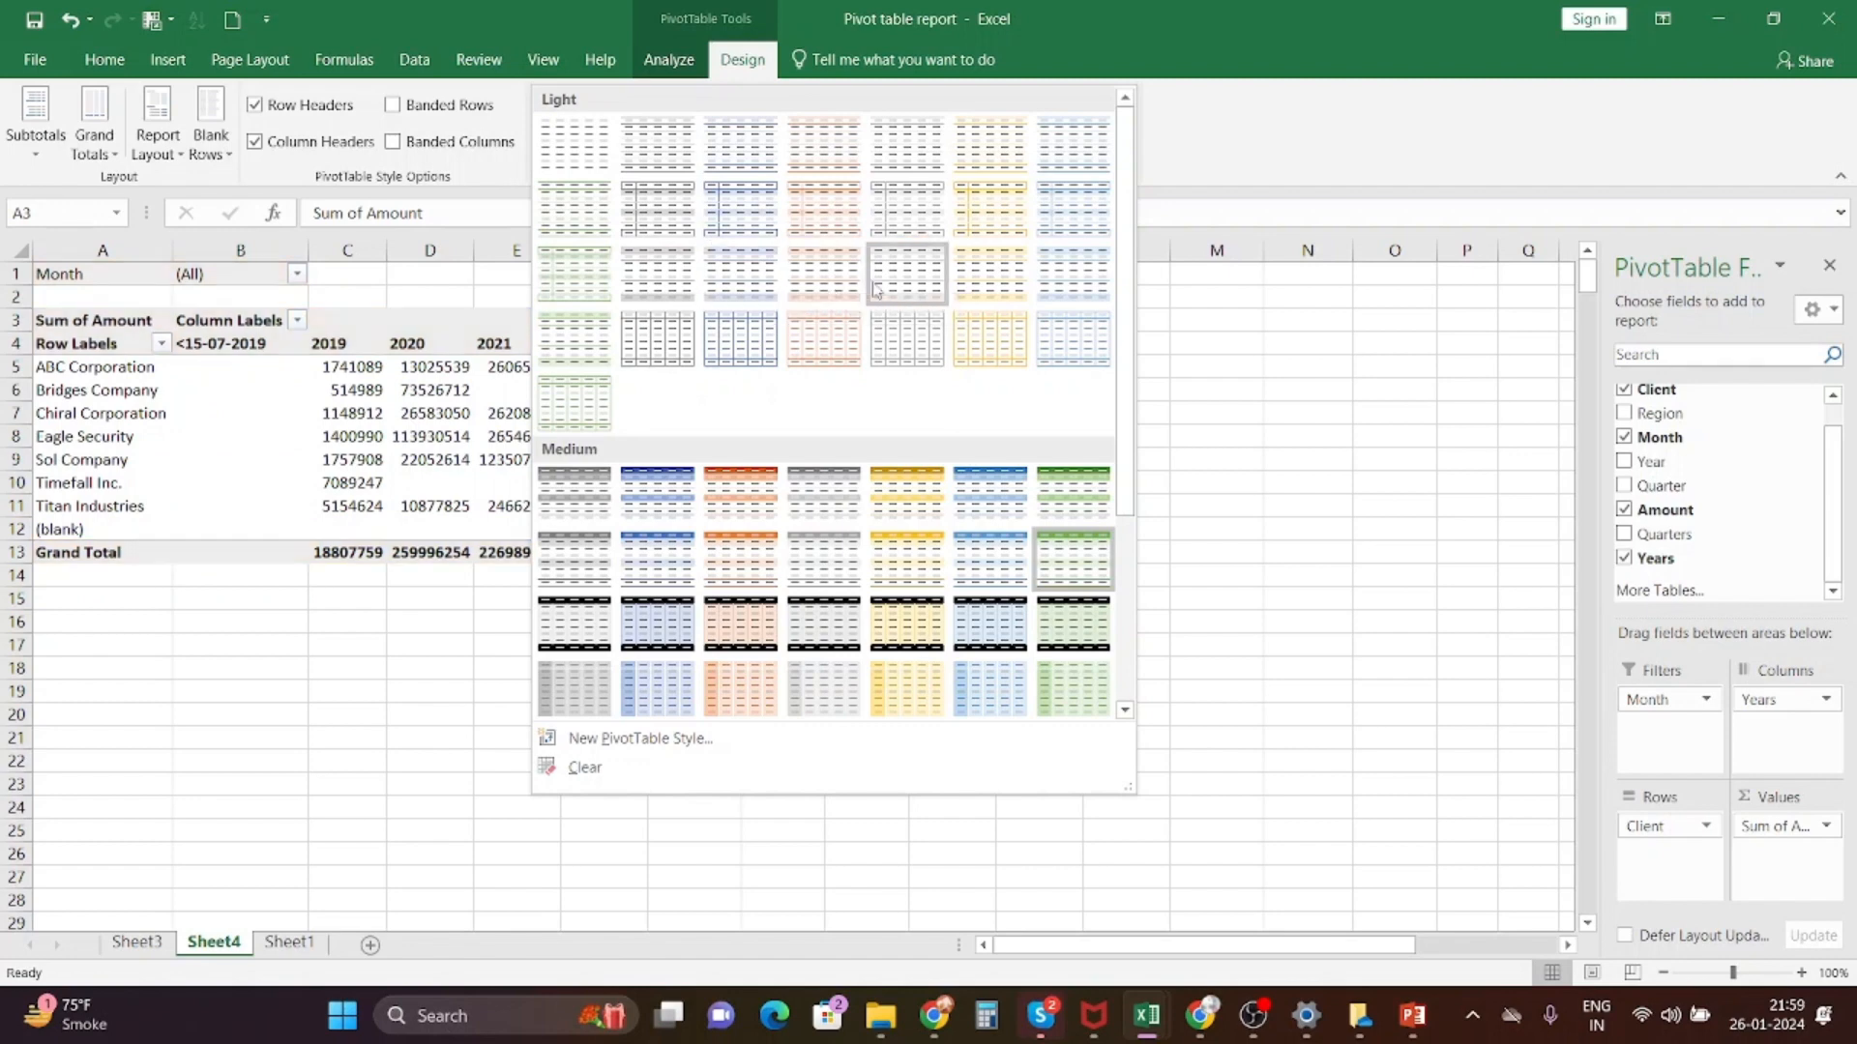
{"action": "left_click", "coordinate": [635, 508]}
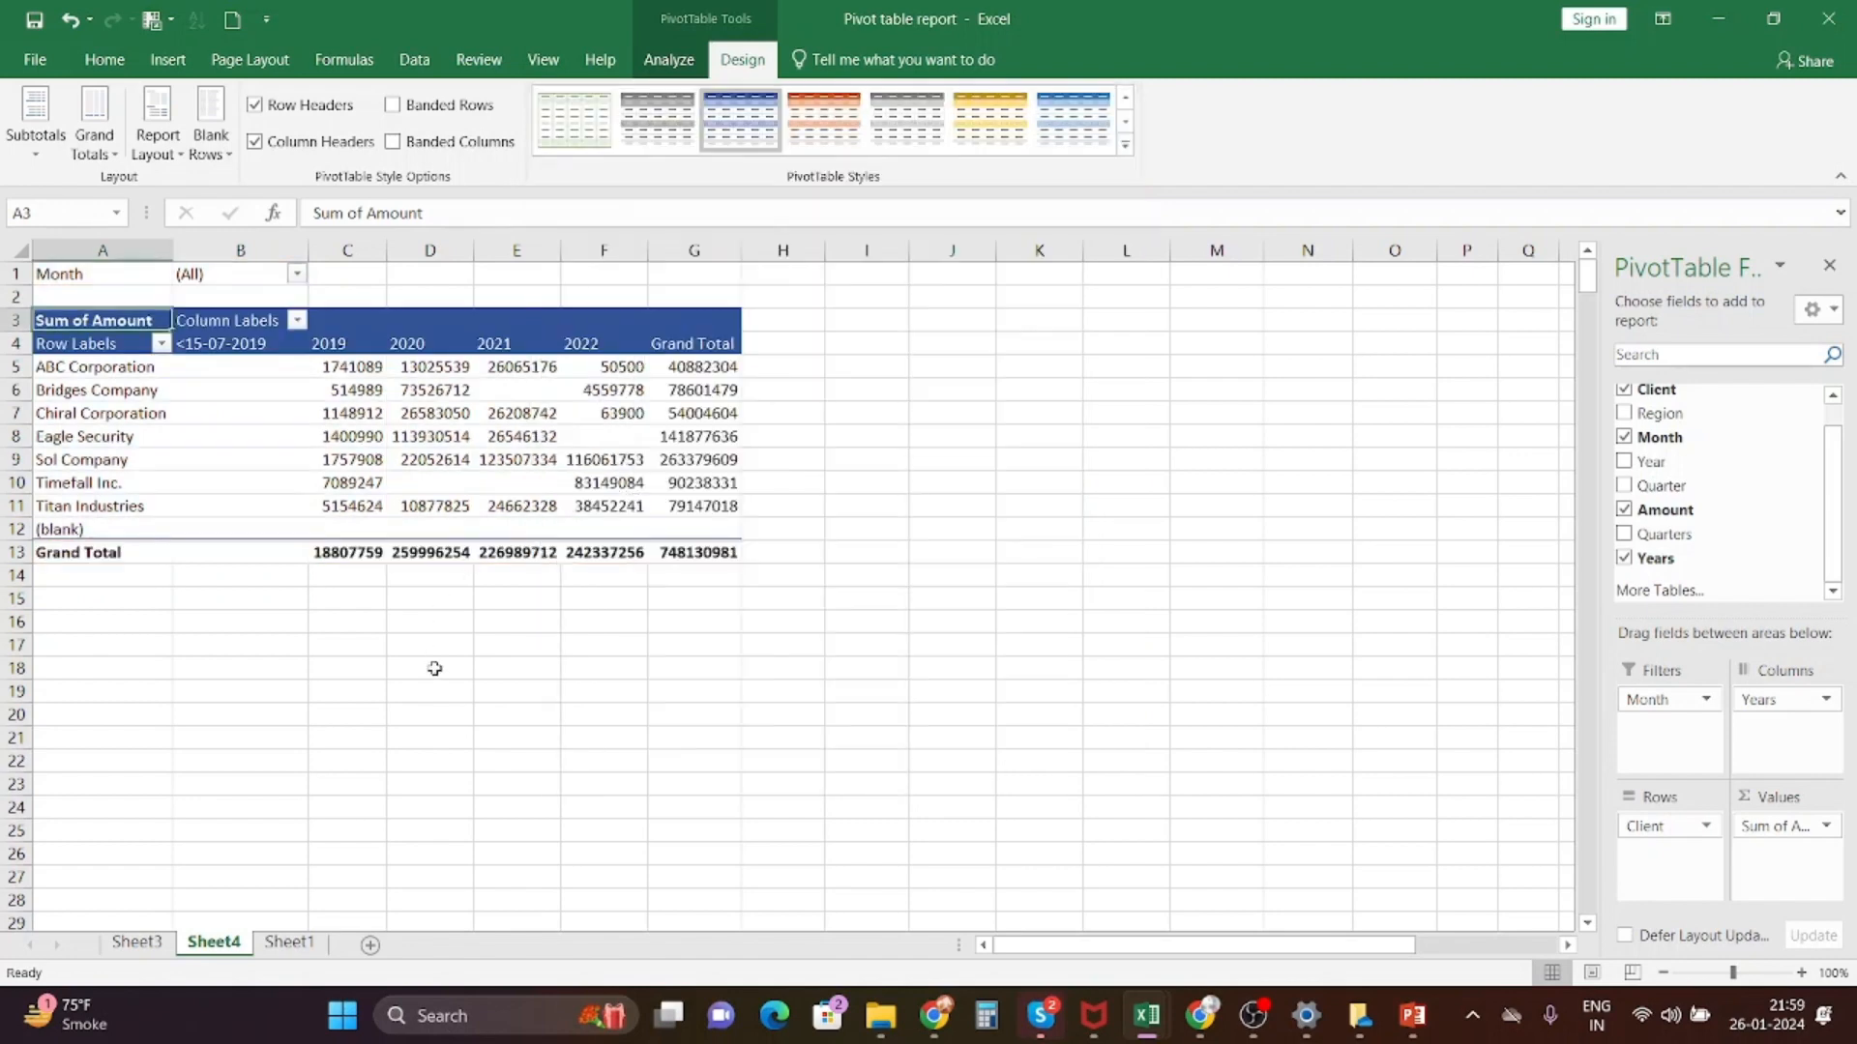
- Toggle the Row Headers and Column Headers style options to compare their effect, leaving both enabled
{"action": "left_click", "coordinate": [255, 106]}
{"action": "left_click", "coordinate": [256, 107]}
{"action": "left_click", "coordinate": [256, 106]}
{"action": "left_click", "coordinate": [256, 106]}
{"action": "left_click", "coordinate": [255, 143]}
{"action": "left_click", "coordinate": [255, 144]}
{"action": "left_click", "coordinate": [256, 143]}
{"action": "left_click", "coordinate": [255, 143]}
- Try the Banded Rows and Banded Columns options, leaving both off, and recheck the Column Headers option, leaving it on
{"action": "left_click", "coordinate": [408, 114]}
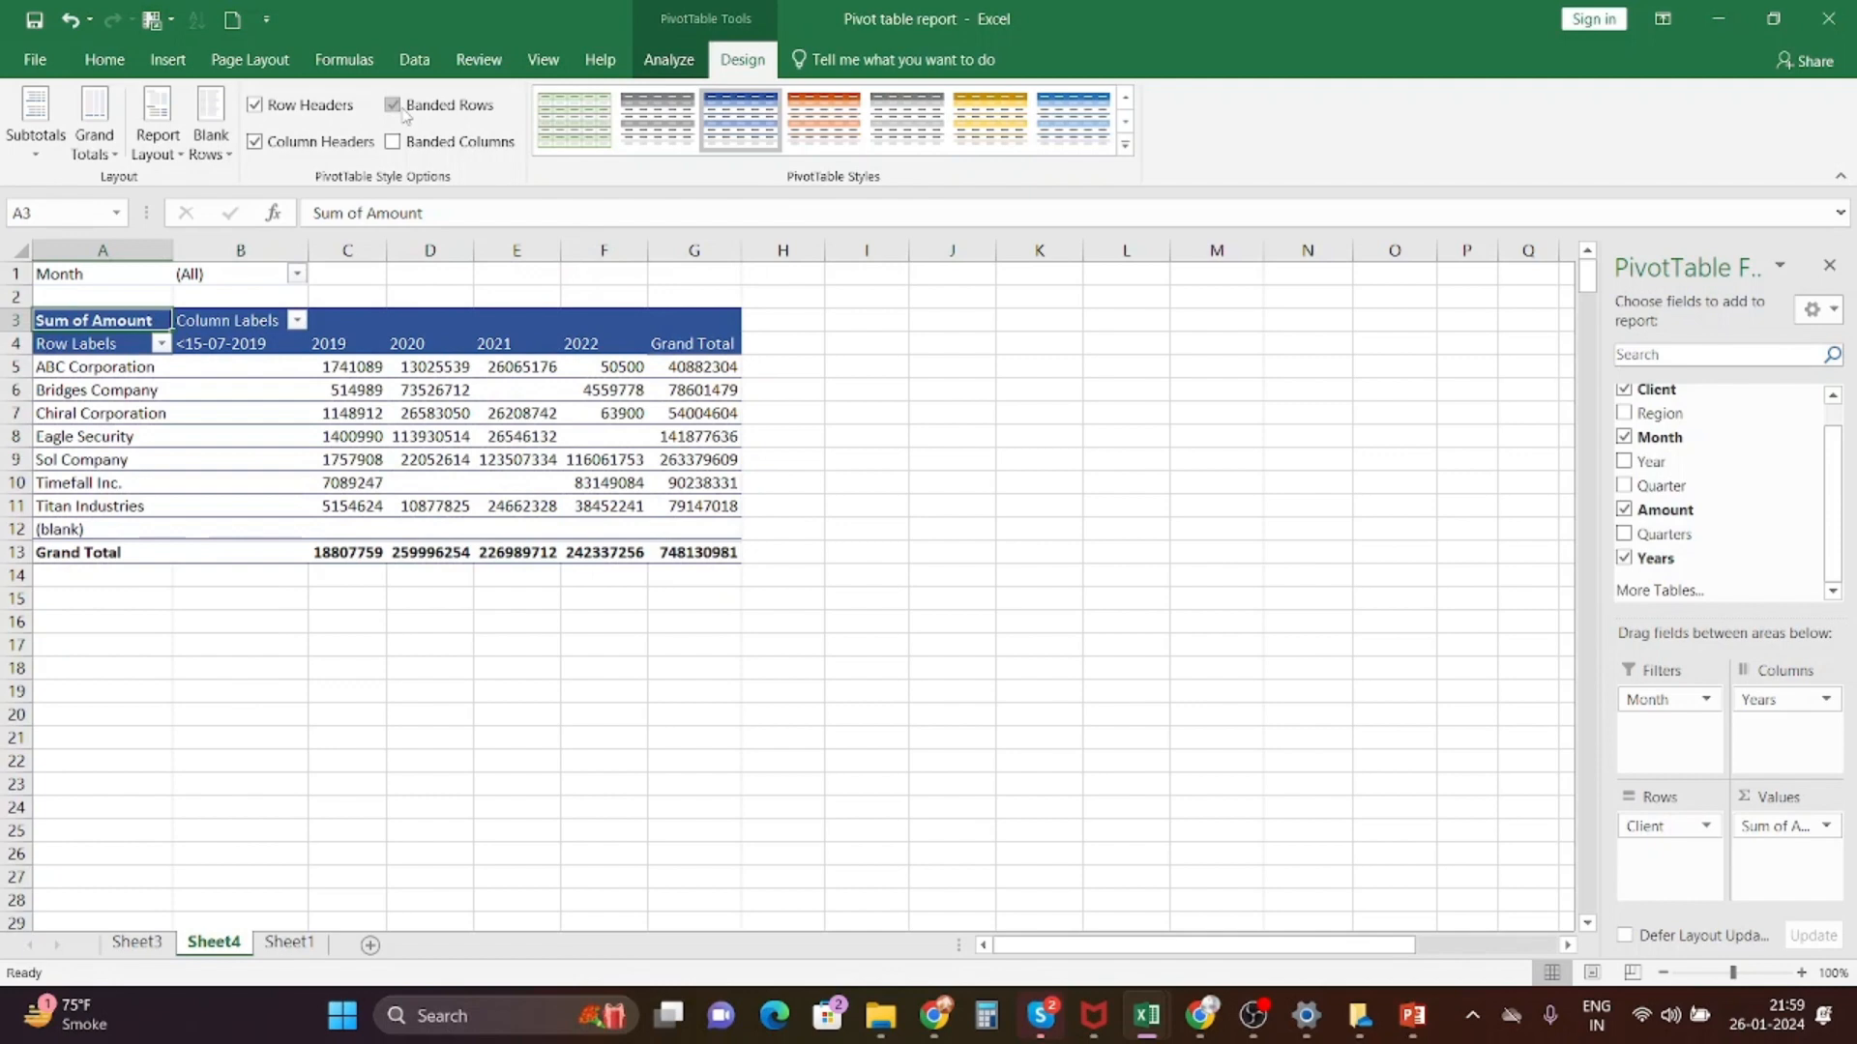
{"action": "left_click", "coordinate": [406, 116]}
{"action": "left_click", "coordinate": [406, 114]}
{"action": "left_click", "coordinate": [404, 147]}
{"action": "left_click", "coordinate": [393, 141]}
{"action": "left_click", "coordinate": [393, 105]}
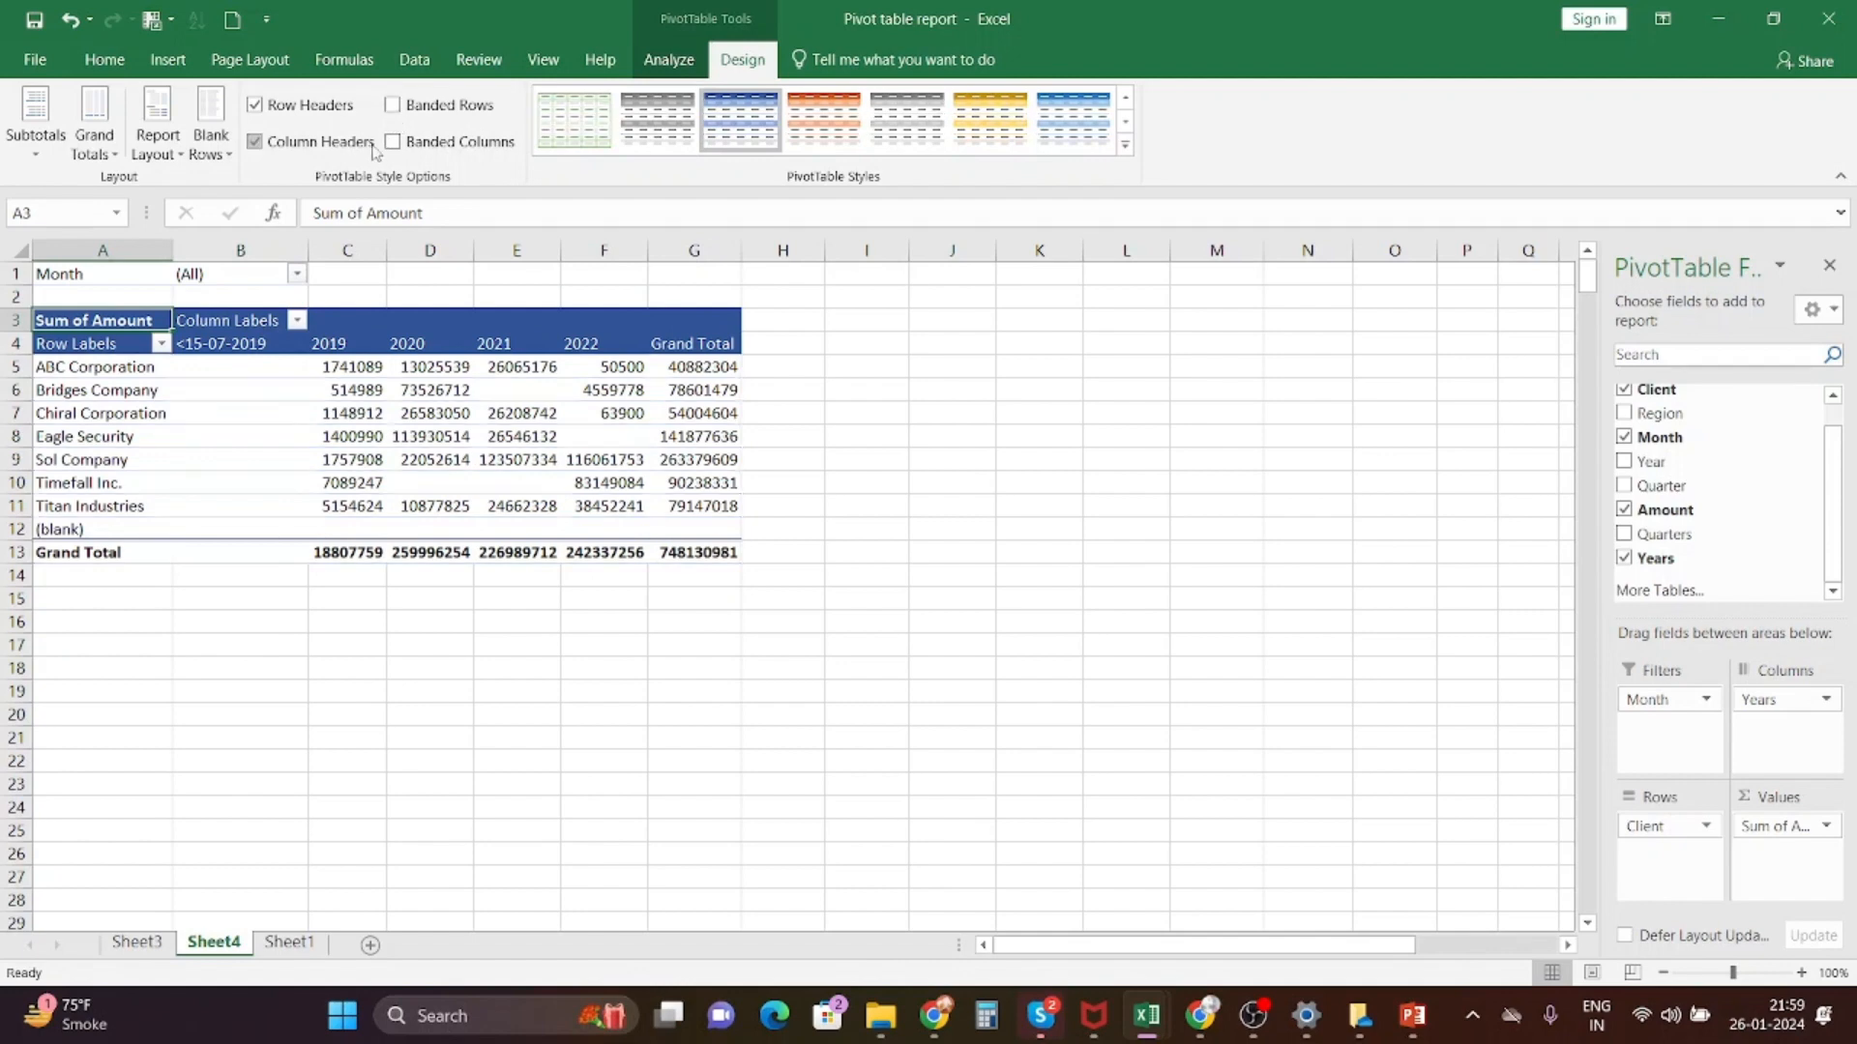
{"action": "left_click", "coordinate": [255, 142]}
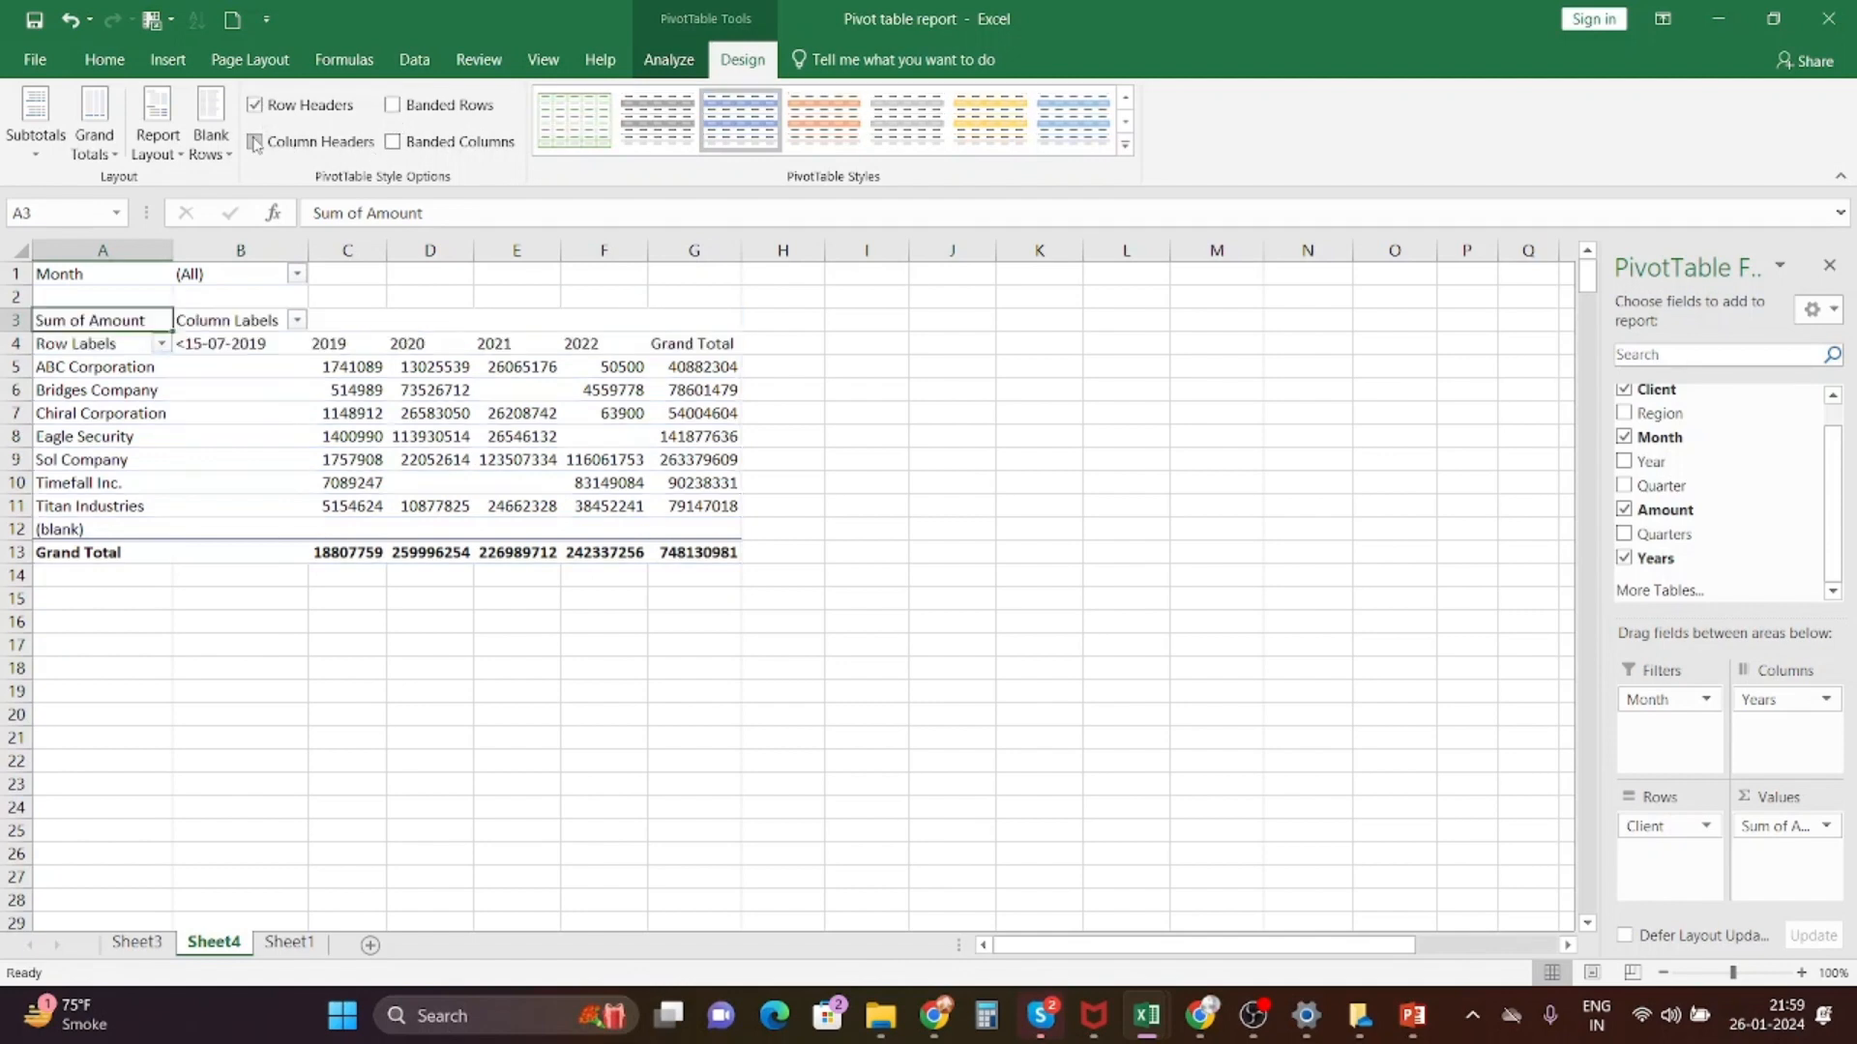
{"action": "left_click", "coordinate": [256, 143]}
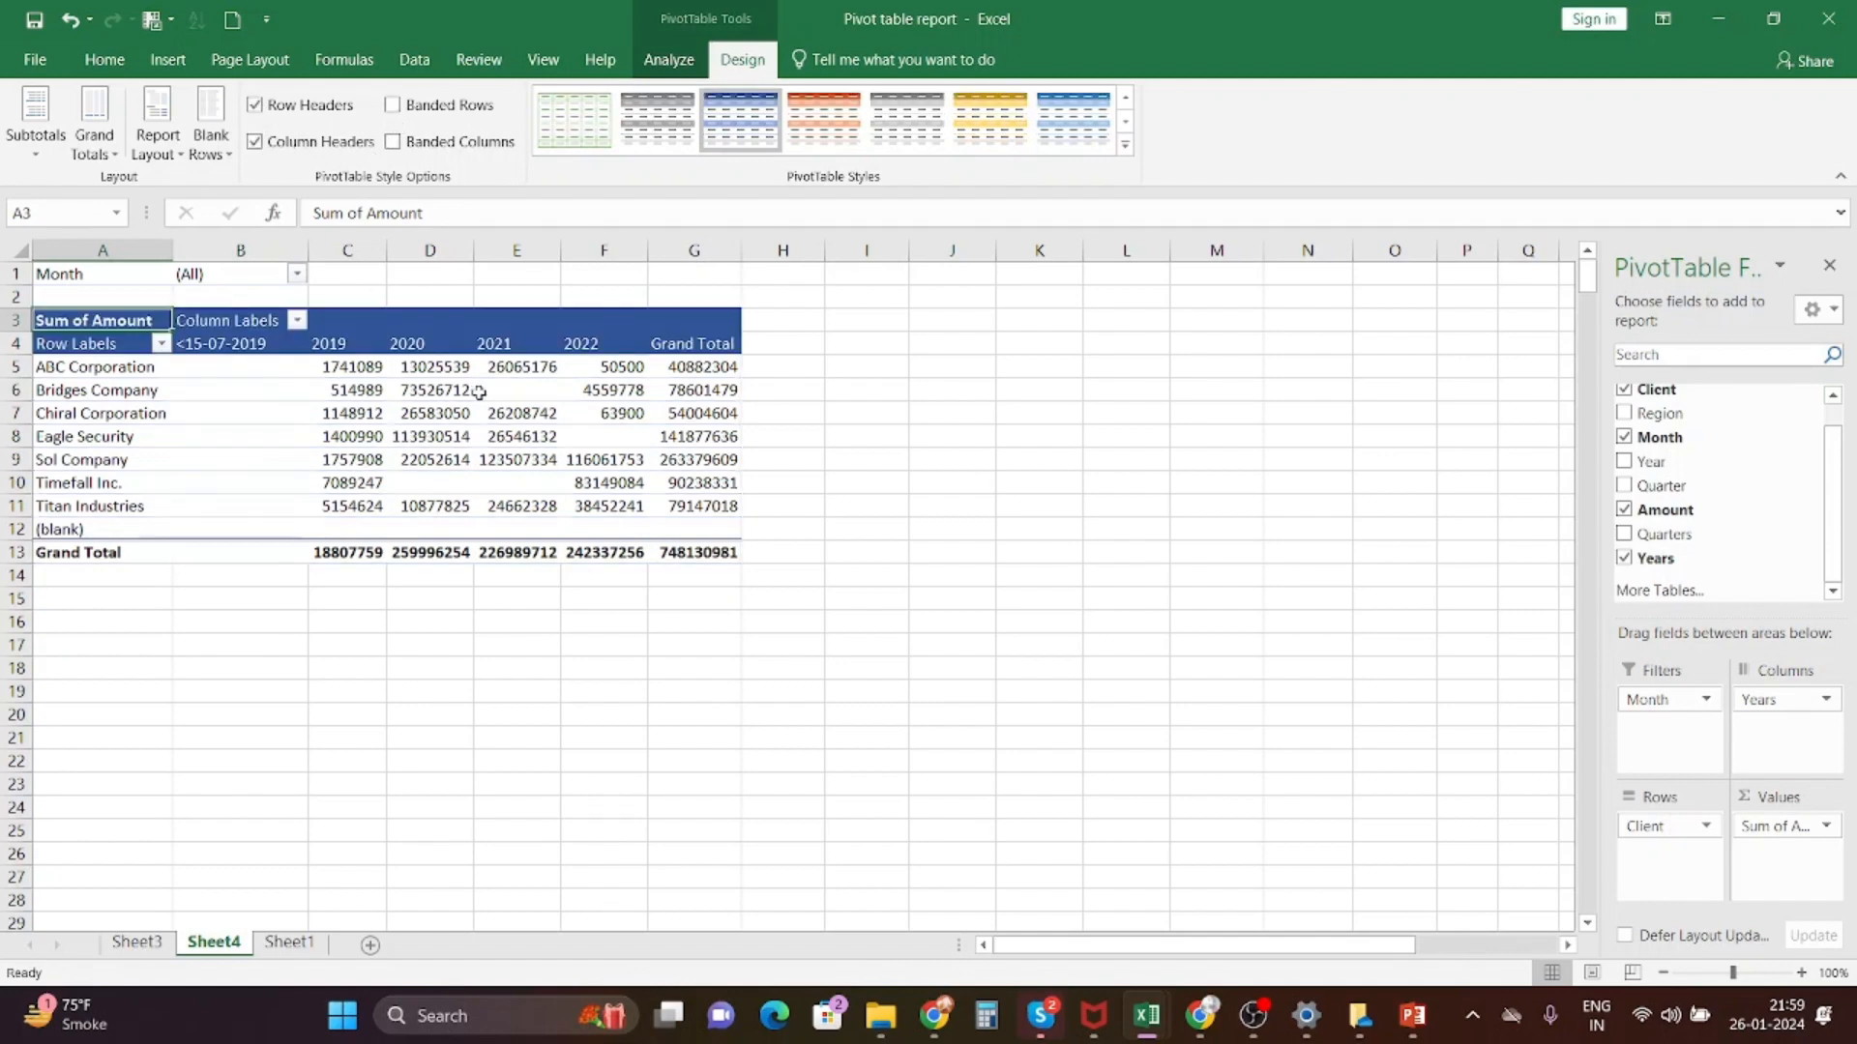
- Show all subtotals at the bottom of each group and turn grand totals on for rows and columns
{"action": "left_click", "coordinate": [39, 163]}
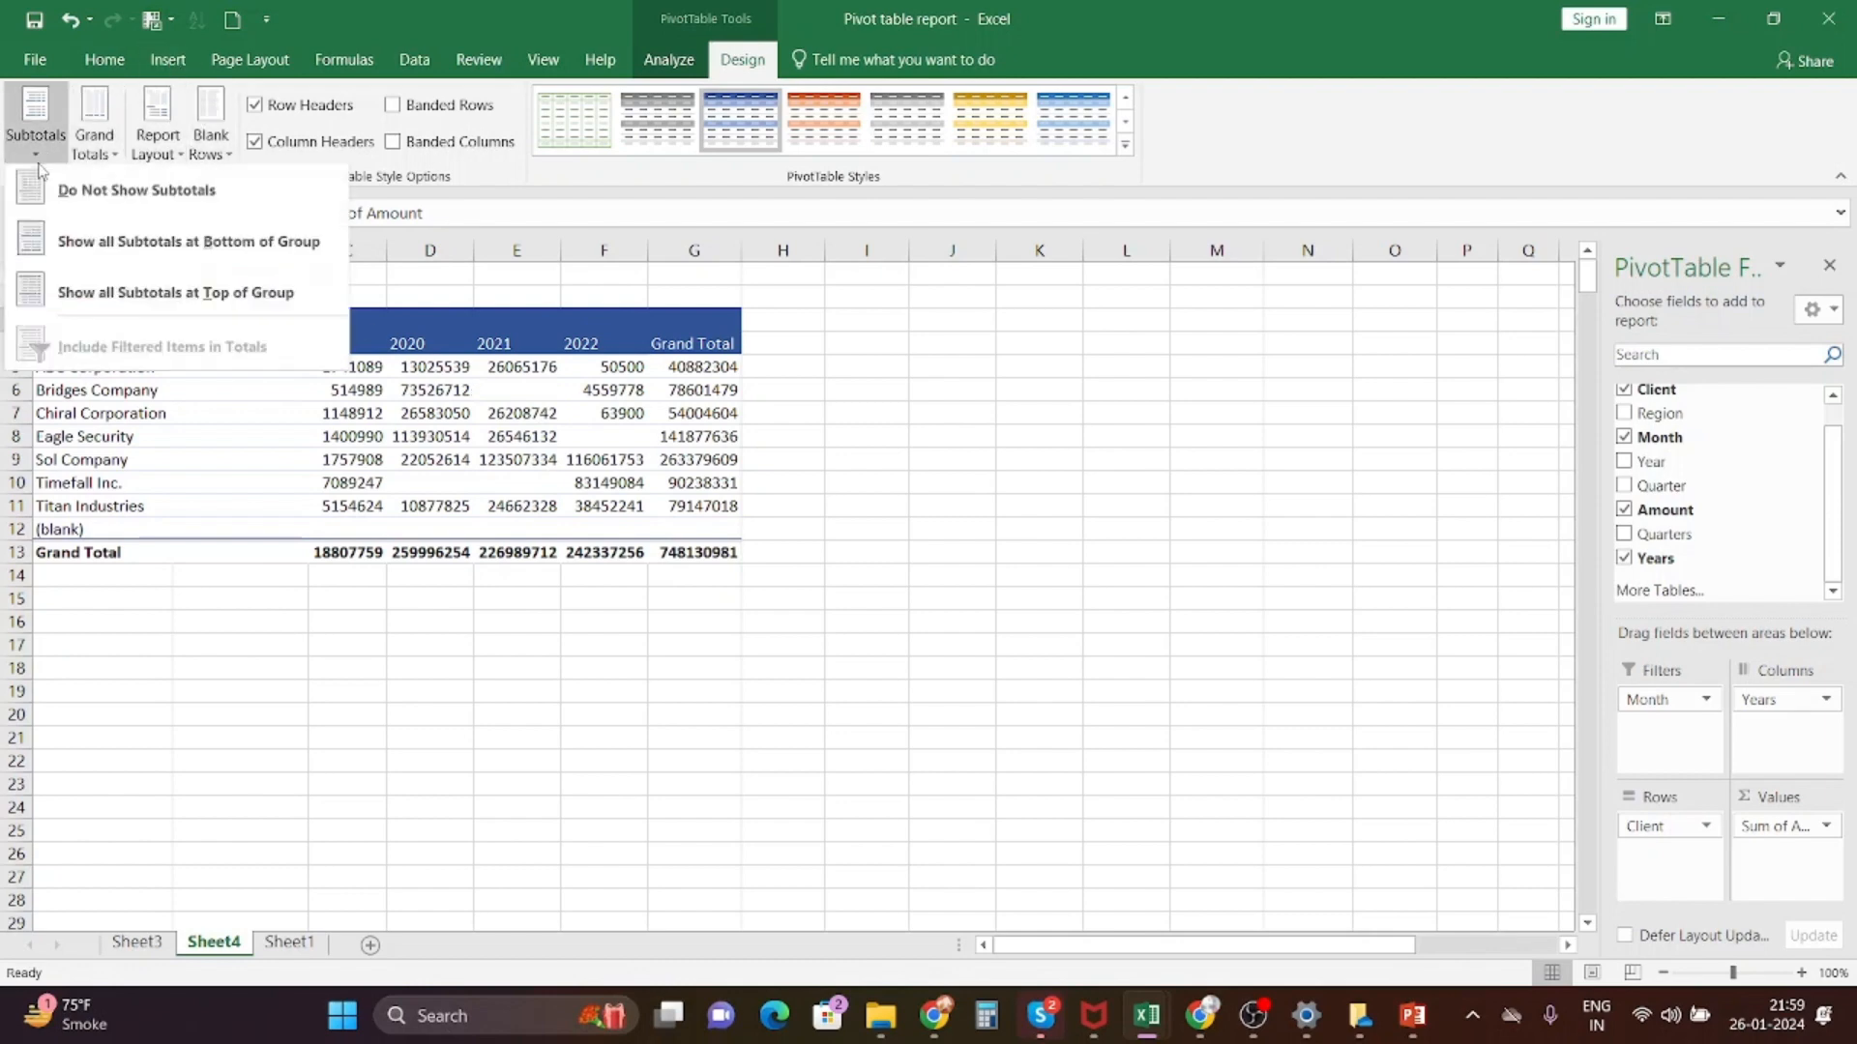
{"action": "left_click", "coordinate": [129, 196]}
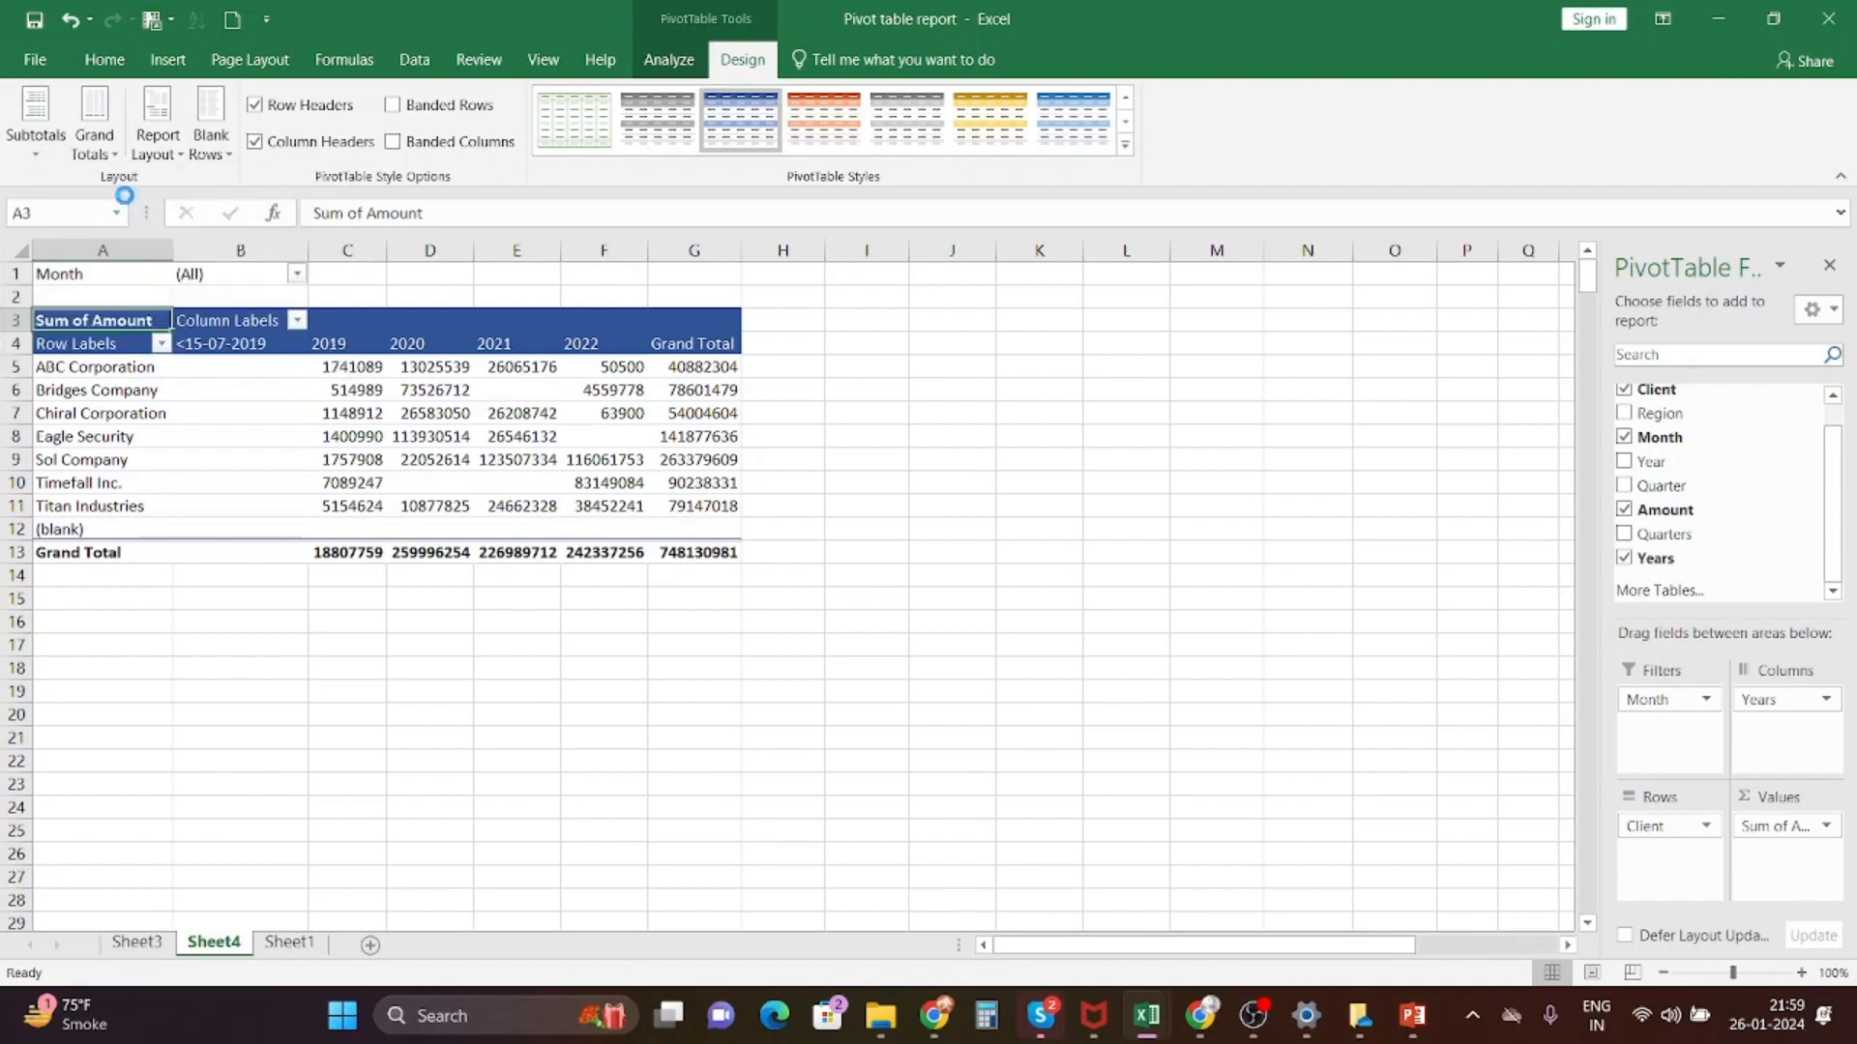
{"action": "left_click", "coordinate": [36, 144]}
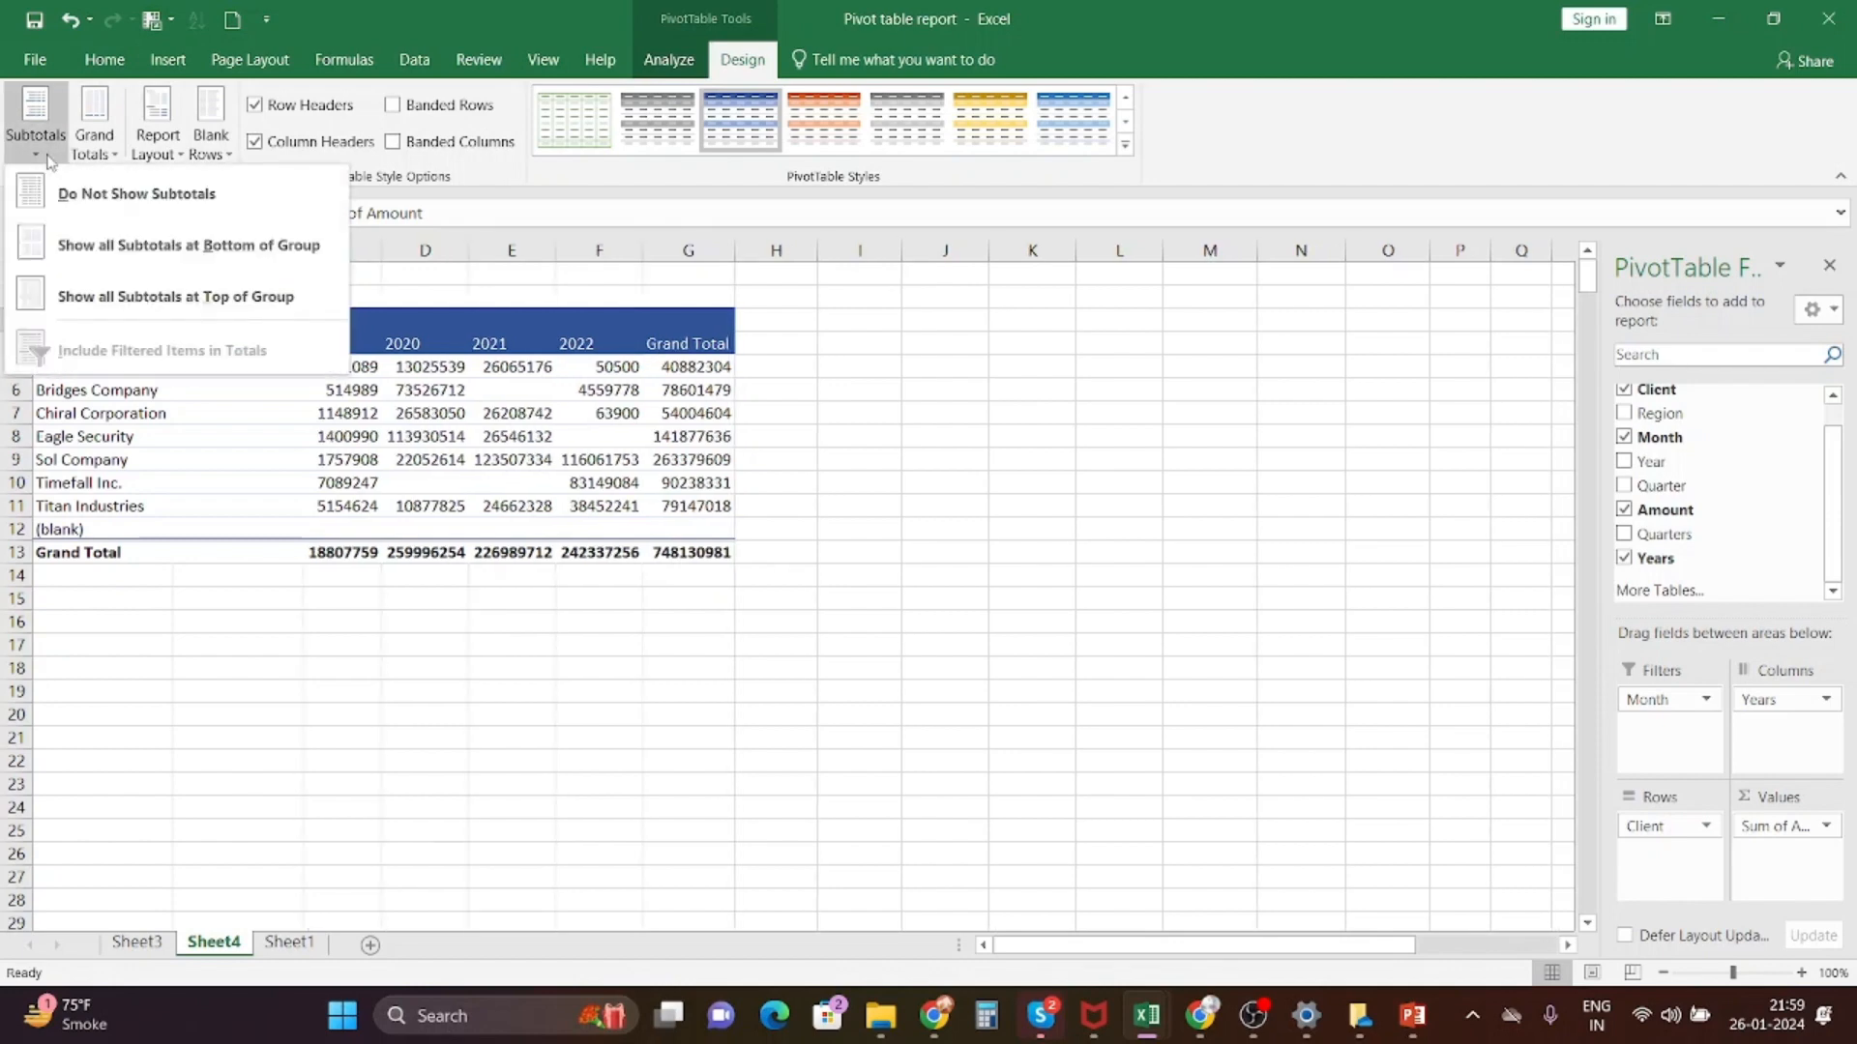
{"action": "left_click", "coordinate": [152, 253]}
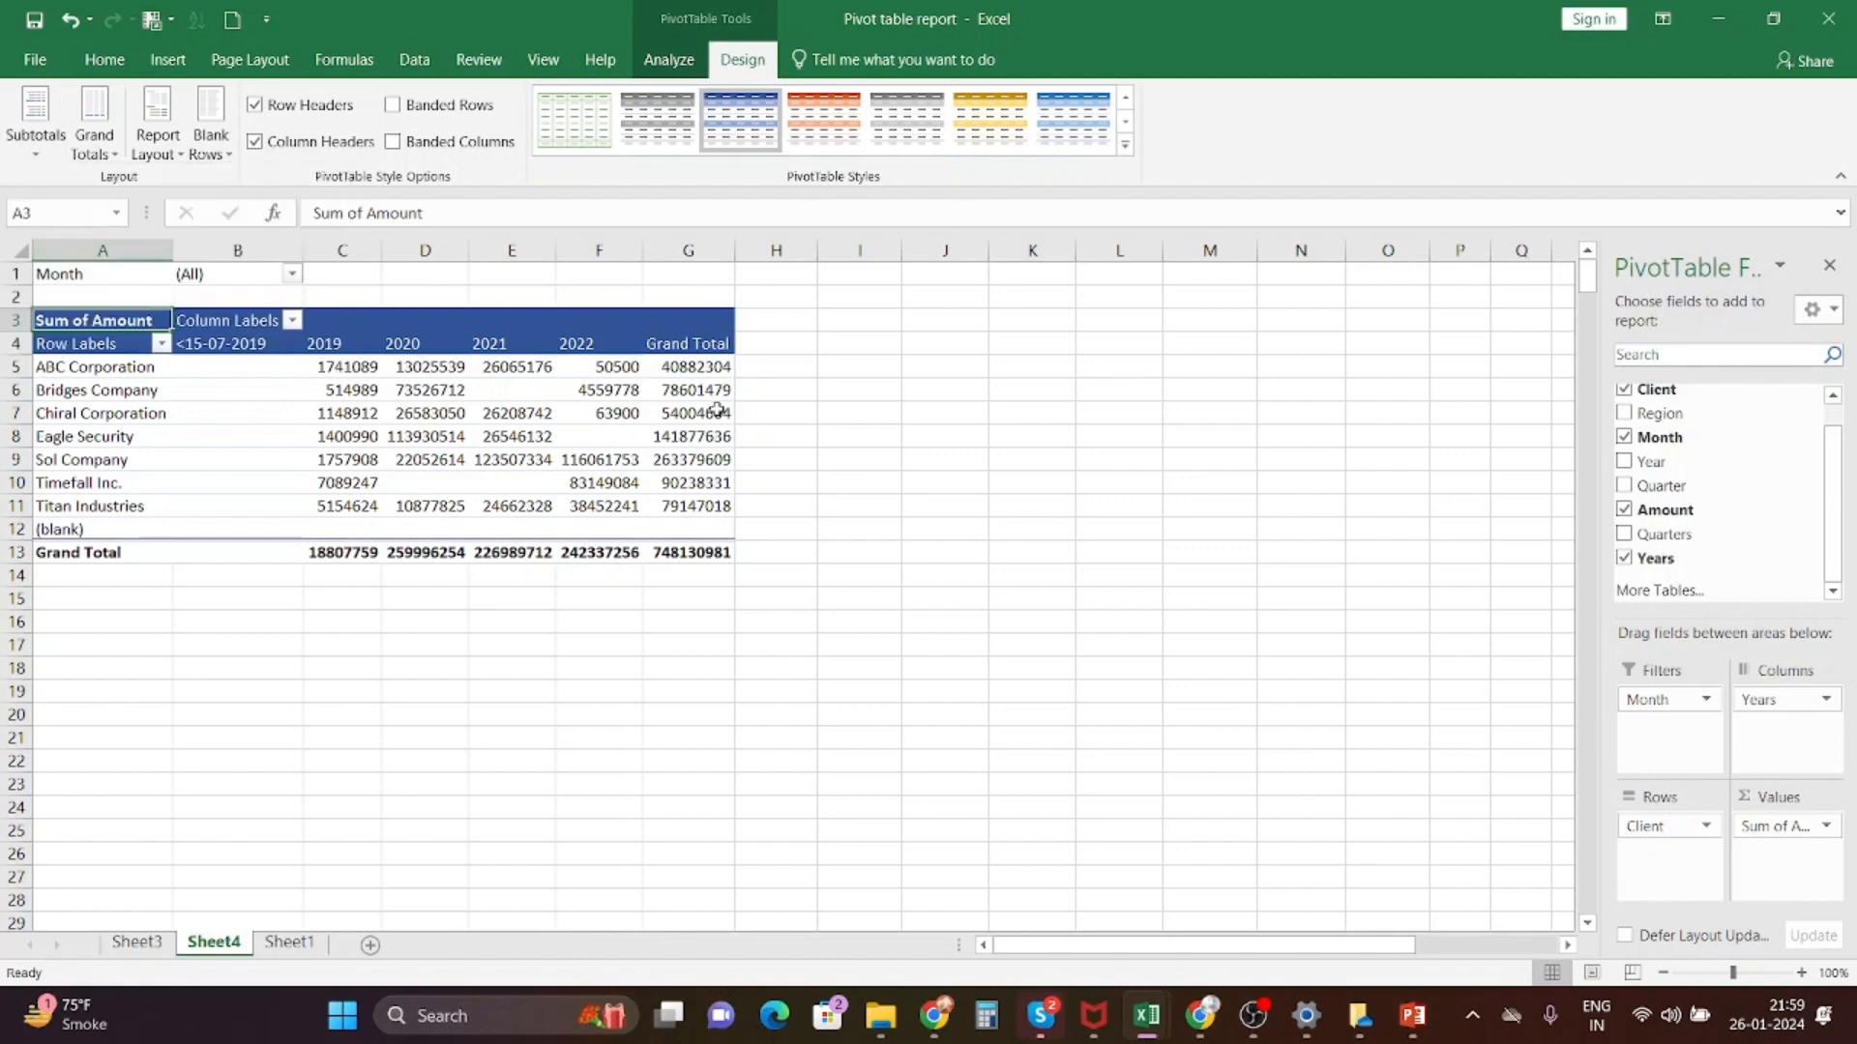
{"action": "left_click", "coordinate": [103, 153]}
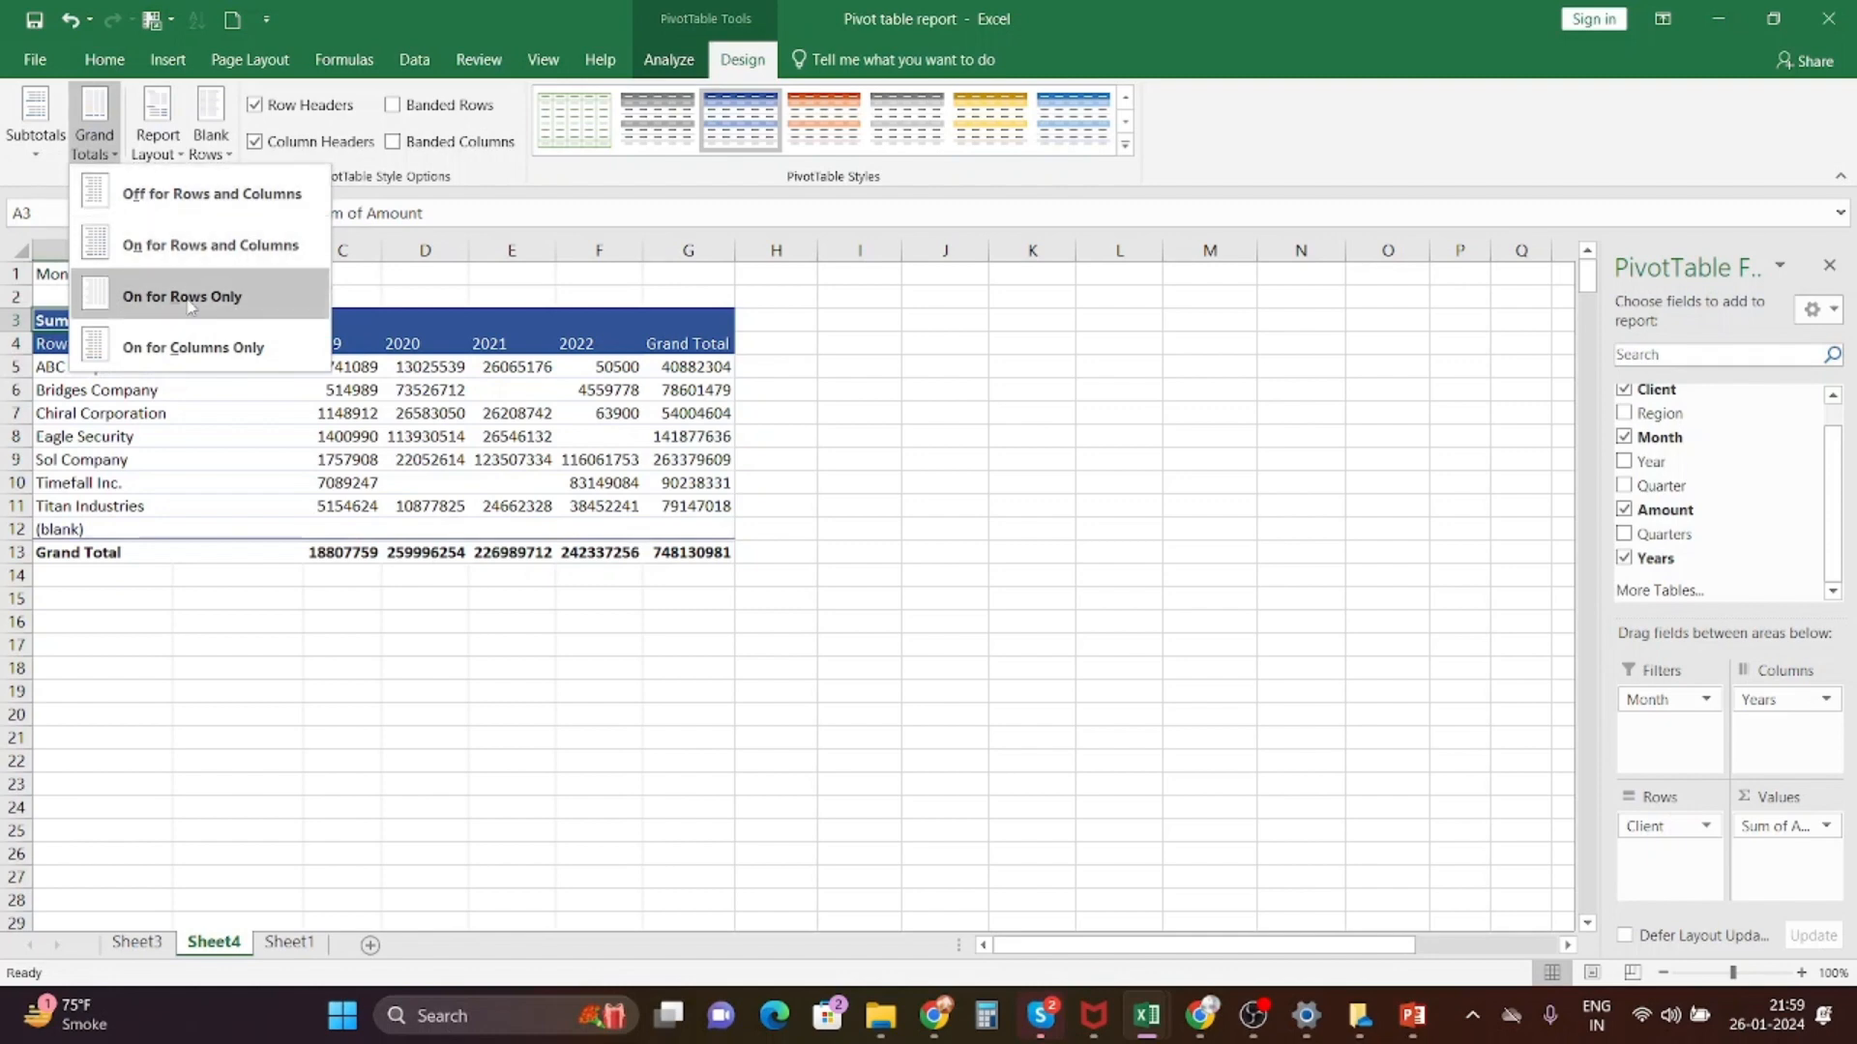
{"action": "left_click", "coordinate": [213, 245]}
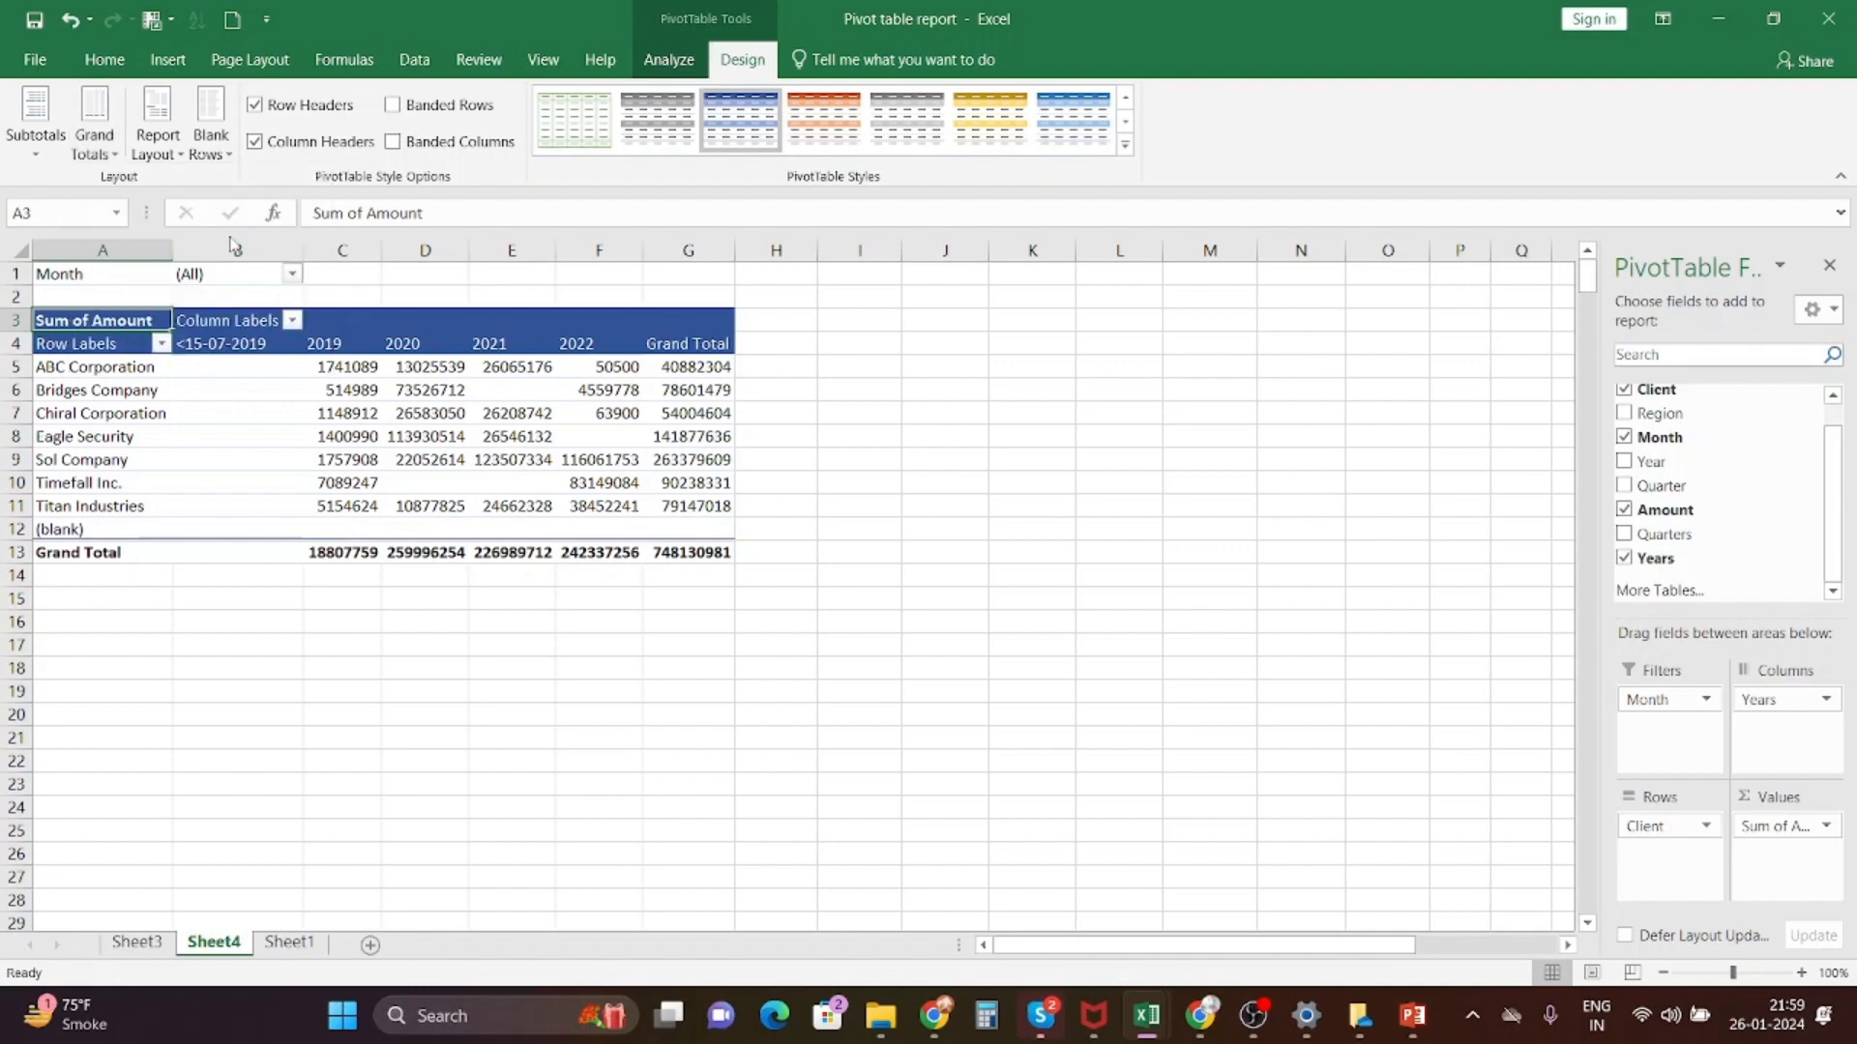
- Try the report layout in tabular form and return it to compact form
{"action": "left_click", "coordinate": [166, 159]}
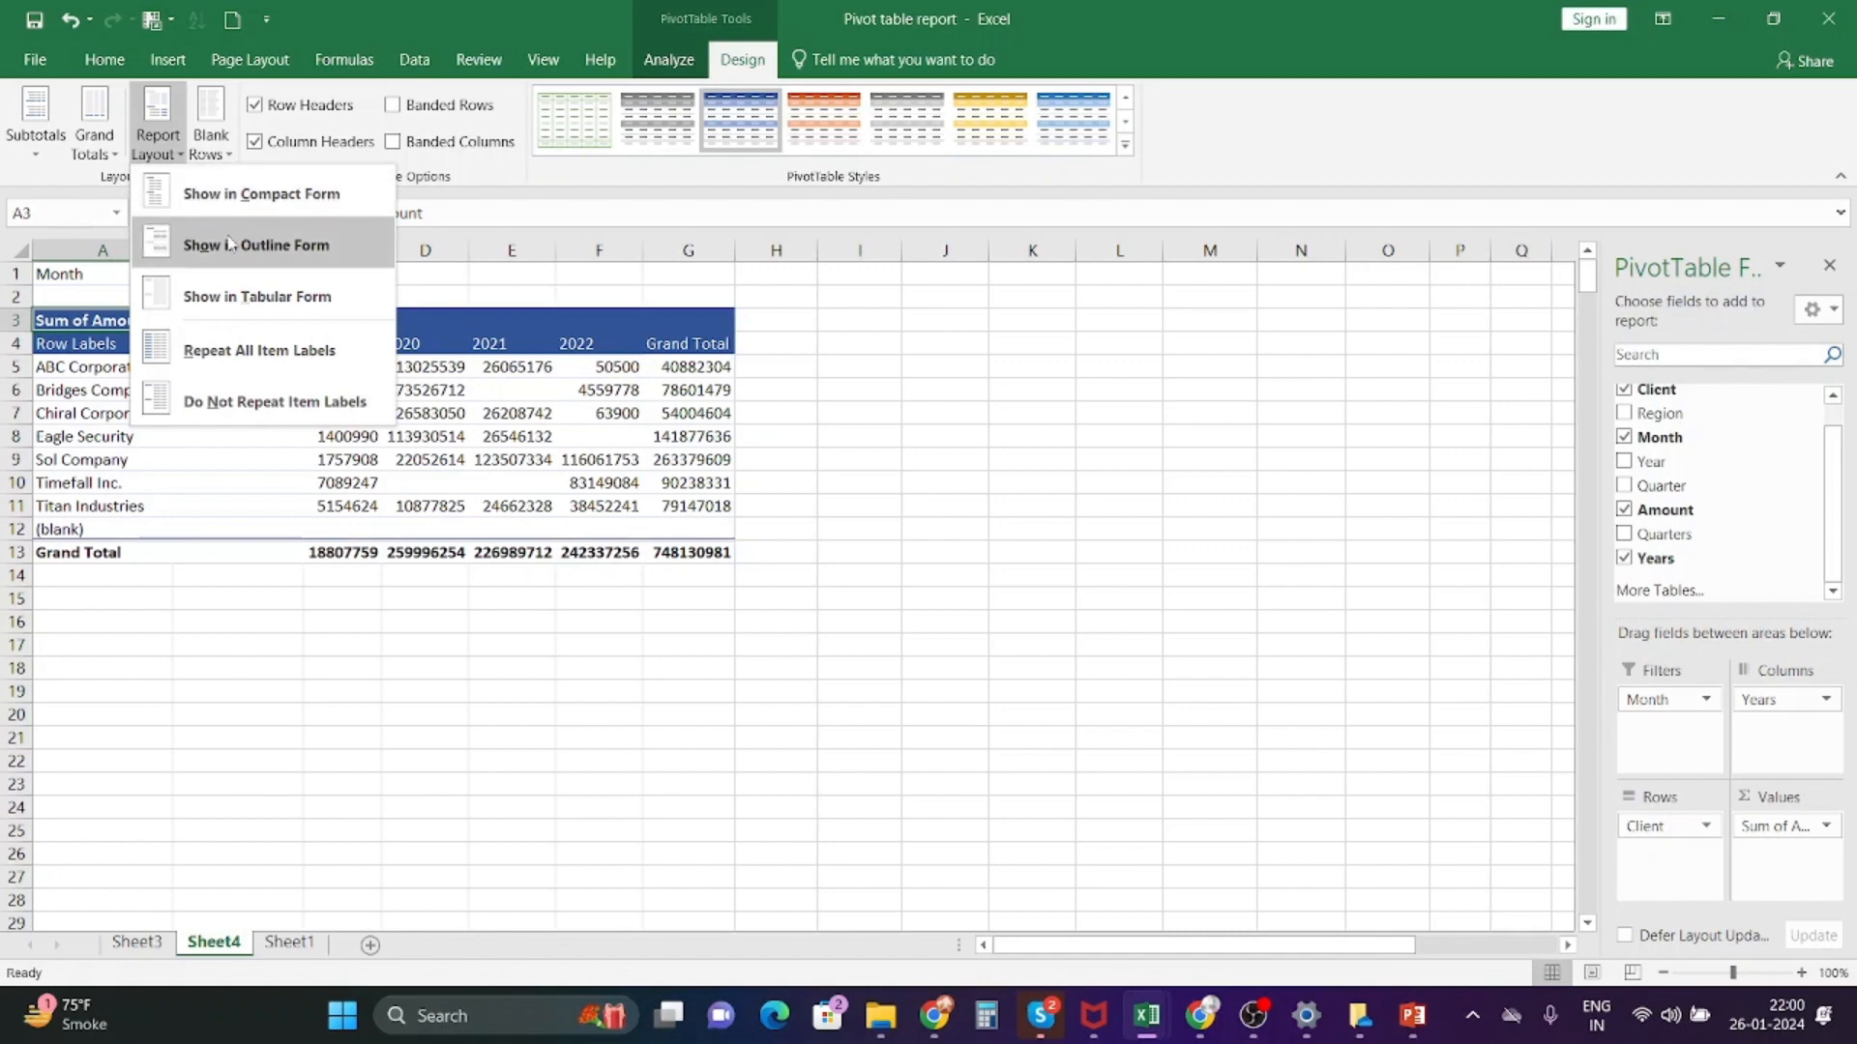
{"action": "left_click", "coordinate": [242, 296]}
{"action": "left_click", "coordinate": [175, 150]}
{"action": "left_click", "coordinate": [268, 296]}
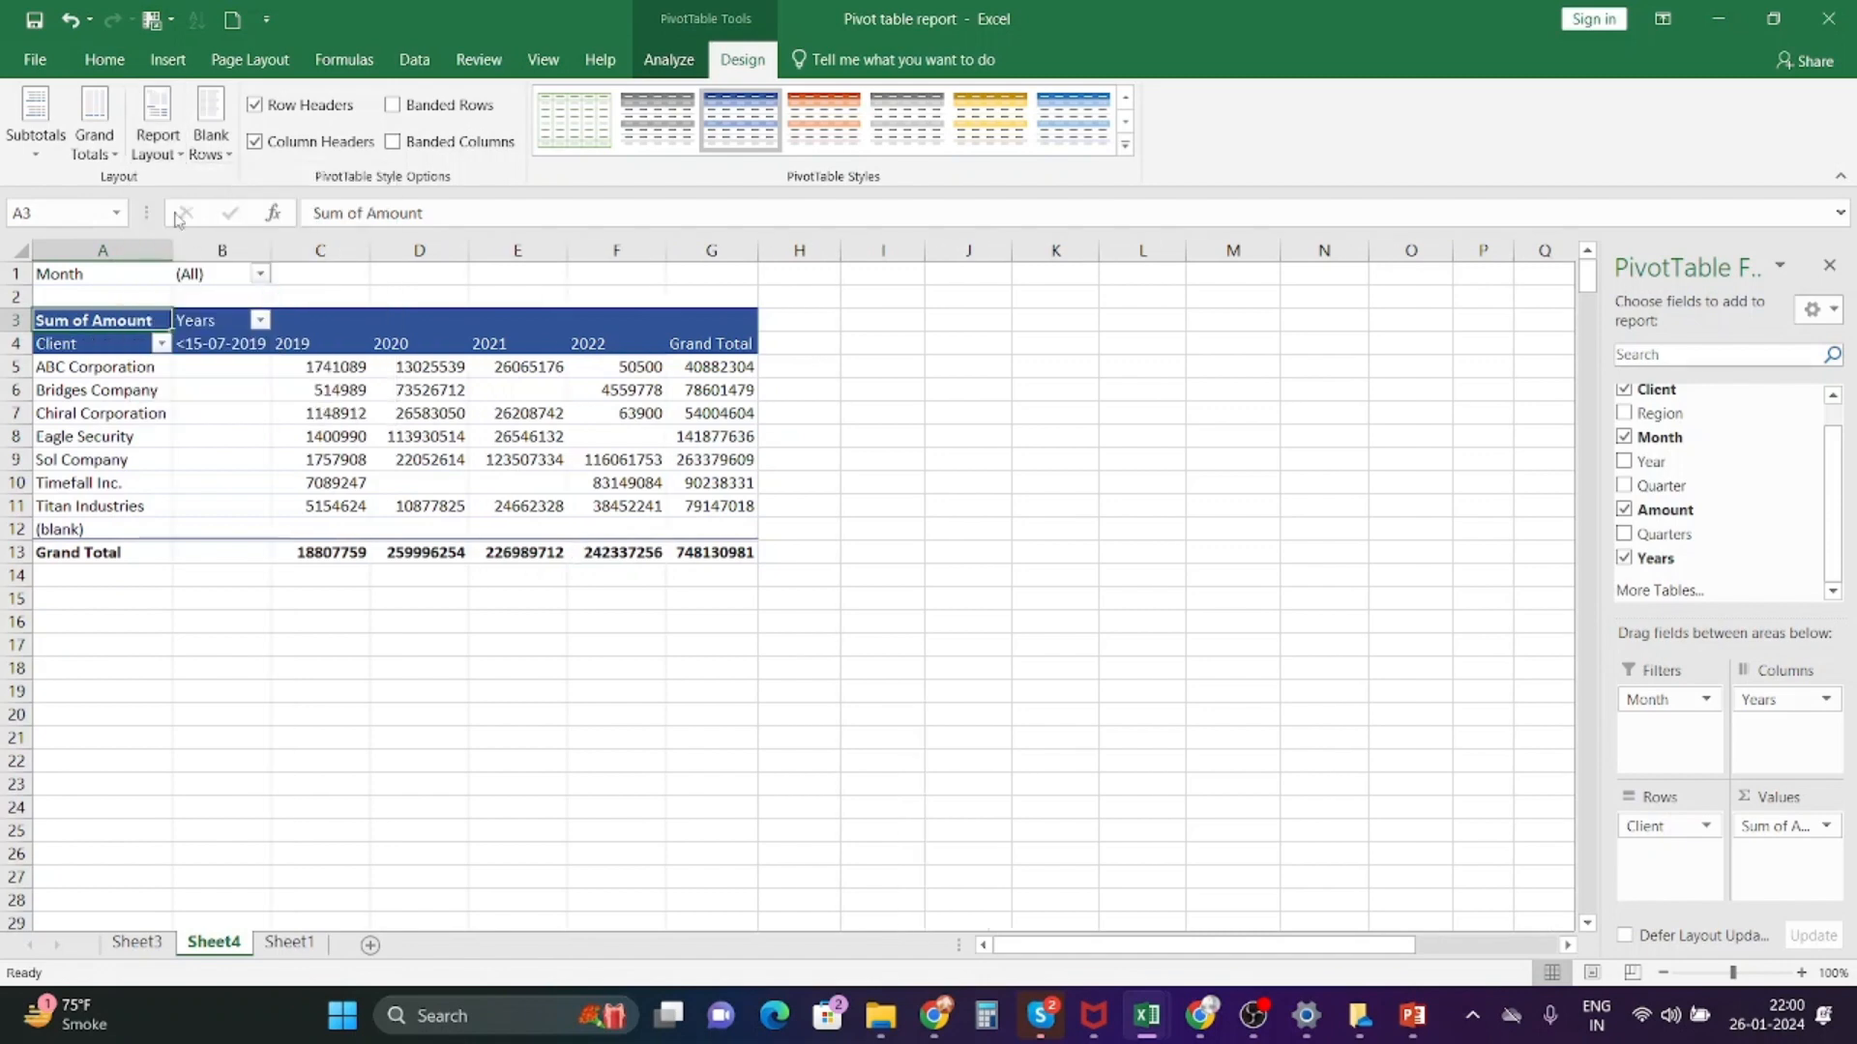
{"action": "left_click", "coordinate": [174, 150]}
{"action": "left_click", "coordinate": [290, 196]}
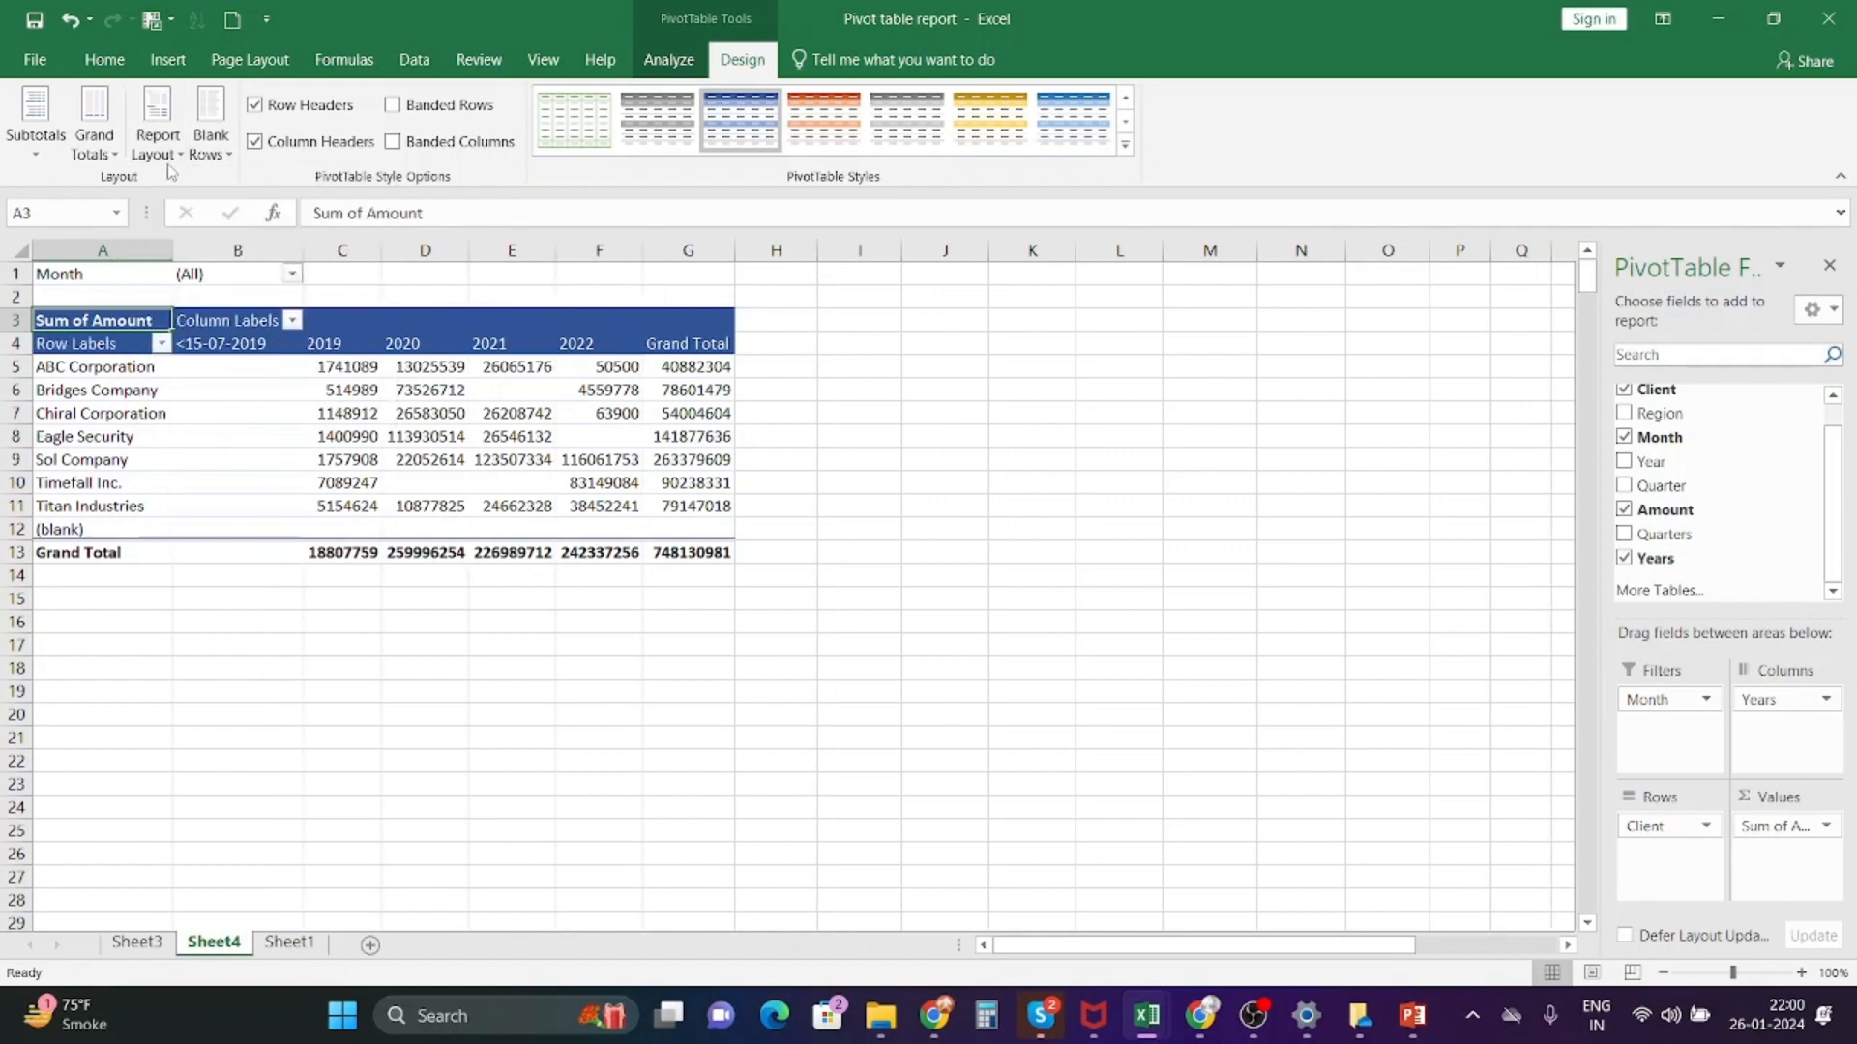
- Show the PivotTable report in tabular form and remove the blank line after each item
{"action": "left_click", "coordinate": [170, 150]}
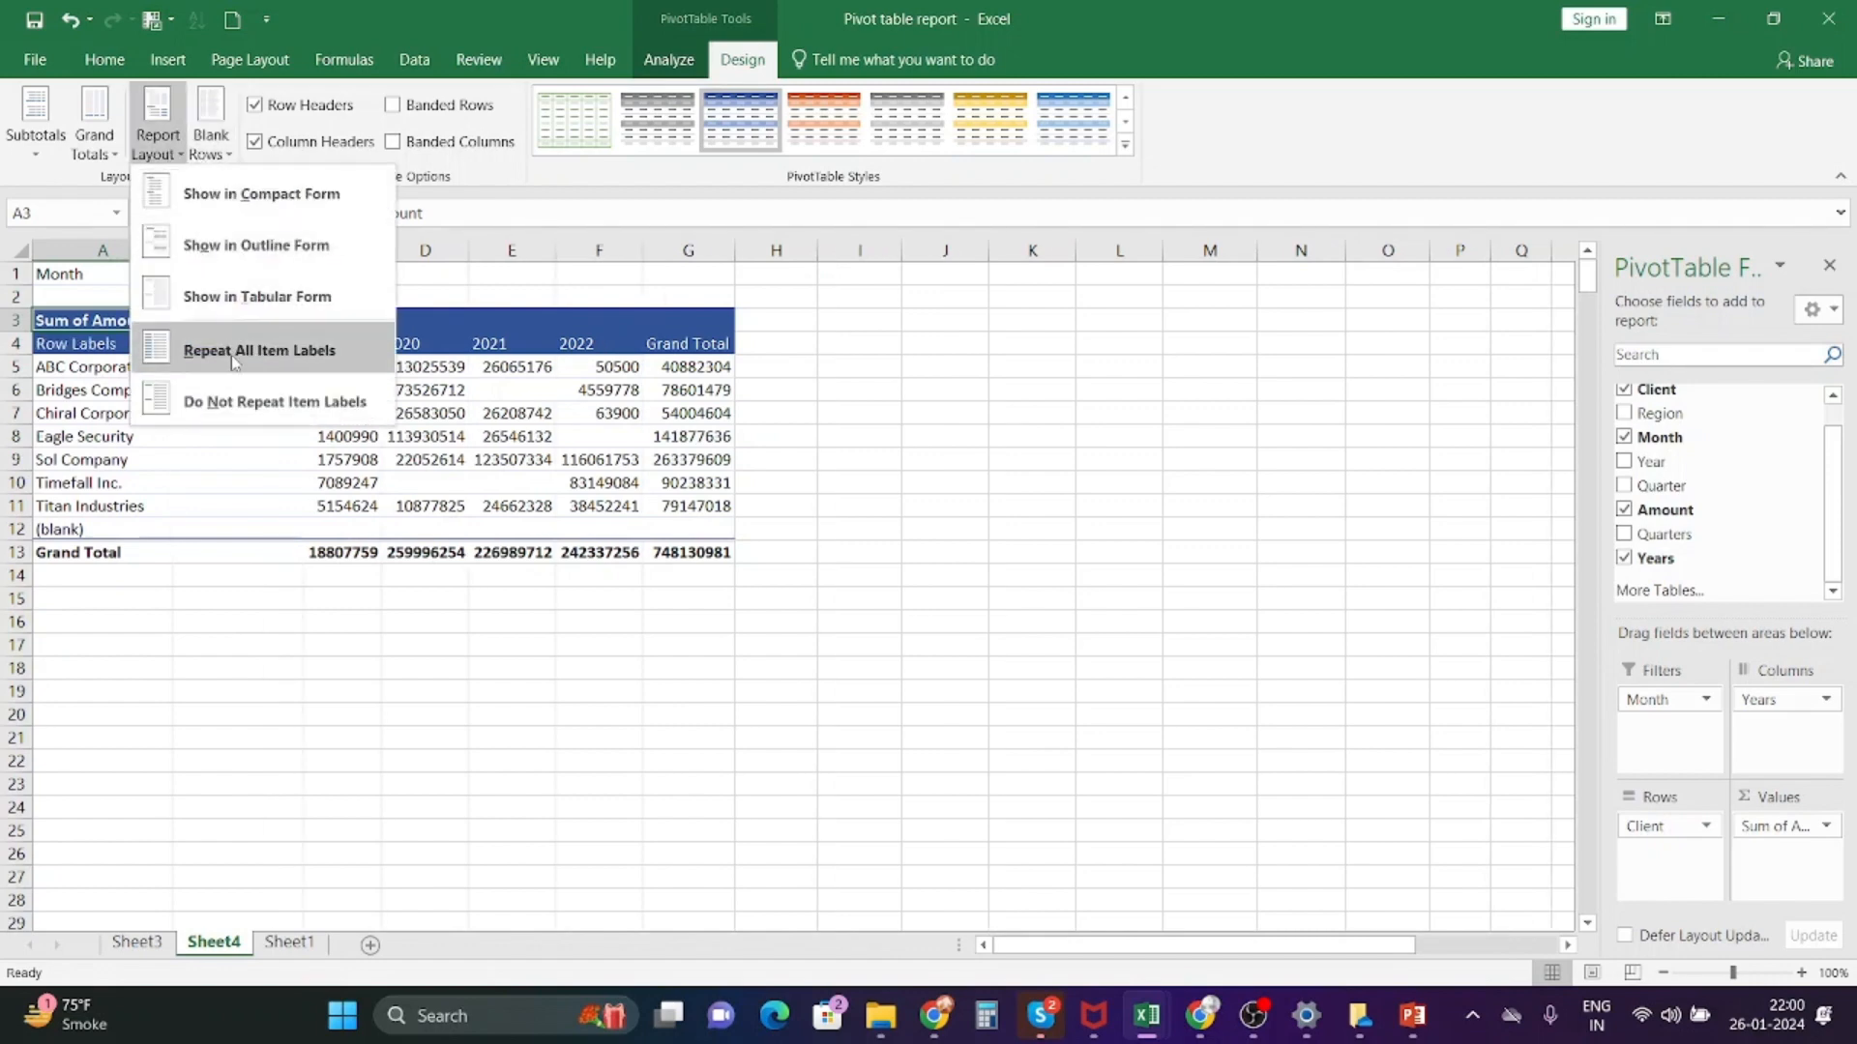
{"action": "left_click", "coordinate": [267, 307]}
{"action": "left_click", "coordinate": [210, 140]}
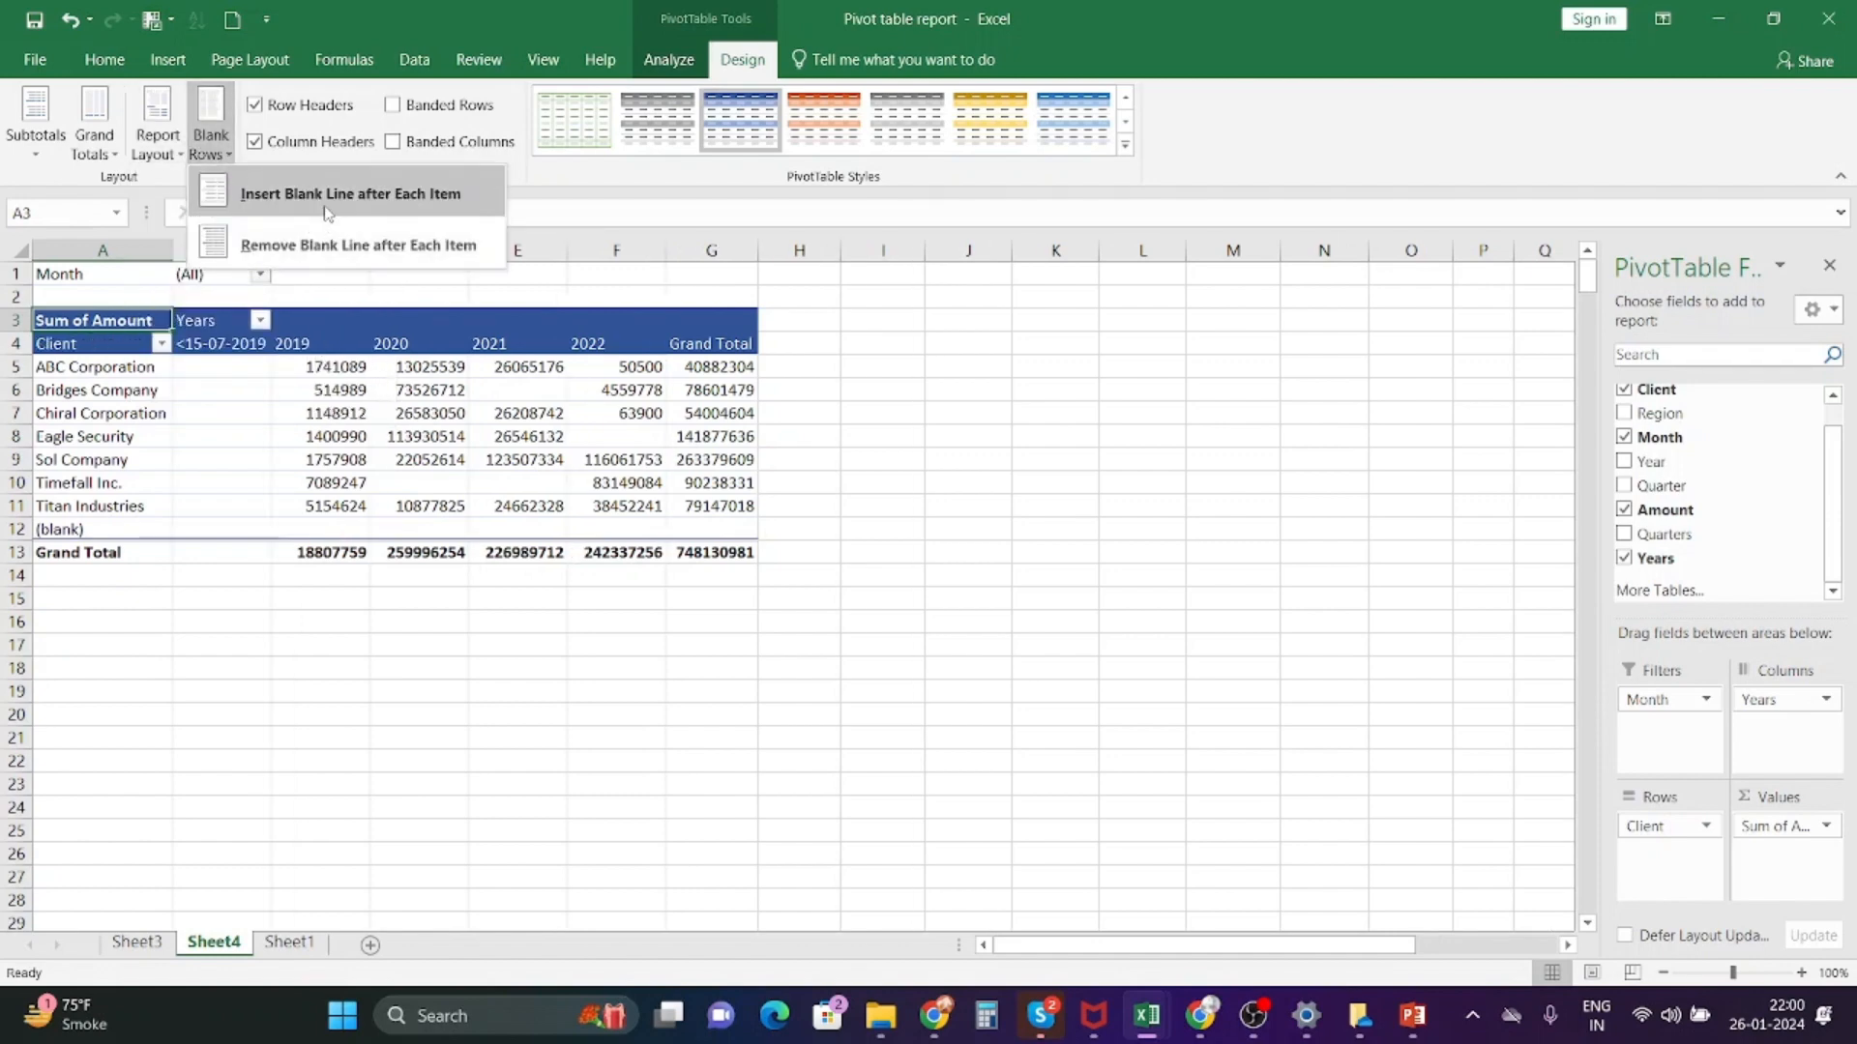
{"action": "left_click", "coordinate": [316, 259]}
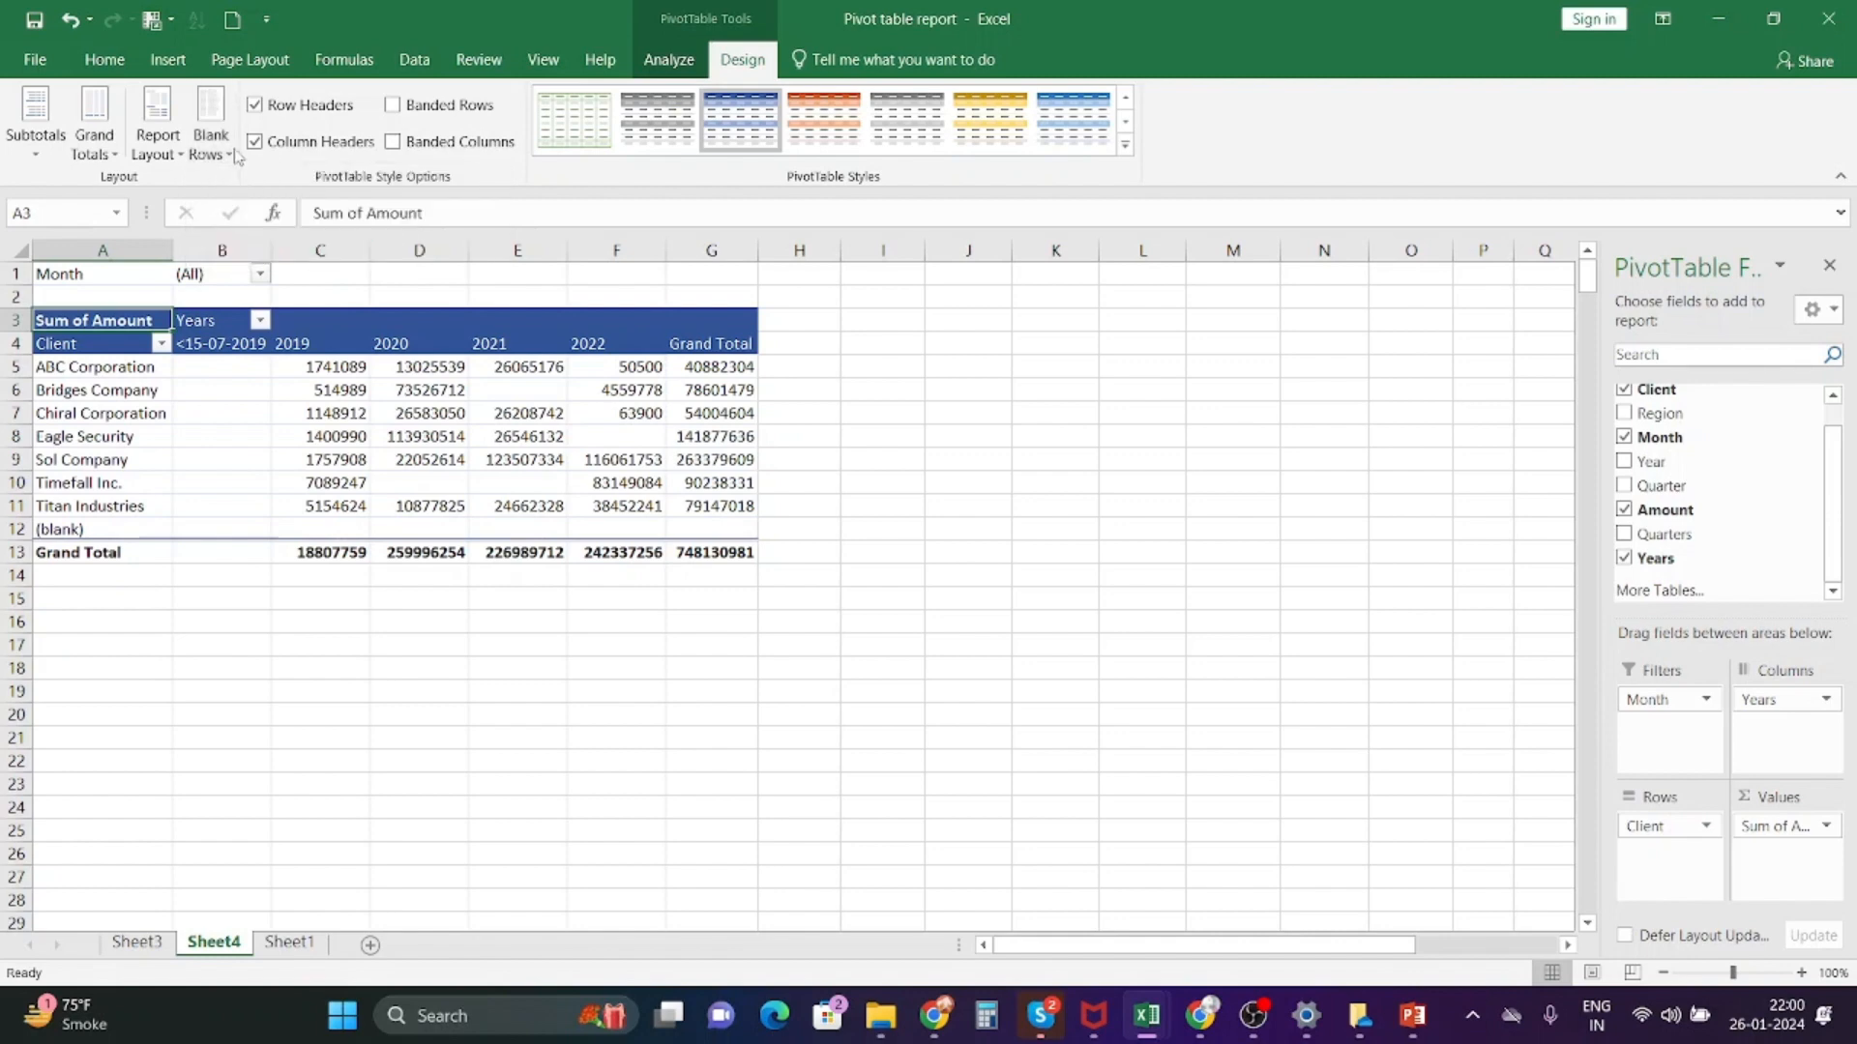
{"action": "left_click", "coordinate": [210, 135]}
{"action": "left_click", "coordinate": [303, 244]}
- Try the gray PivotTable style and restore the blue one
{"action": "left_click", "coordinate": [647, 131]}
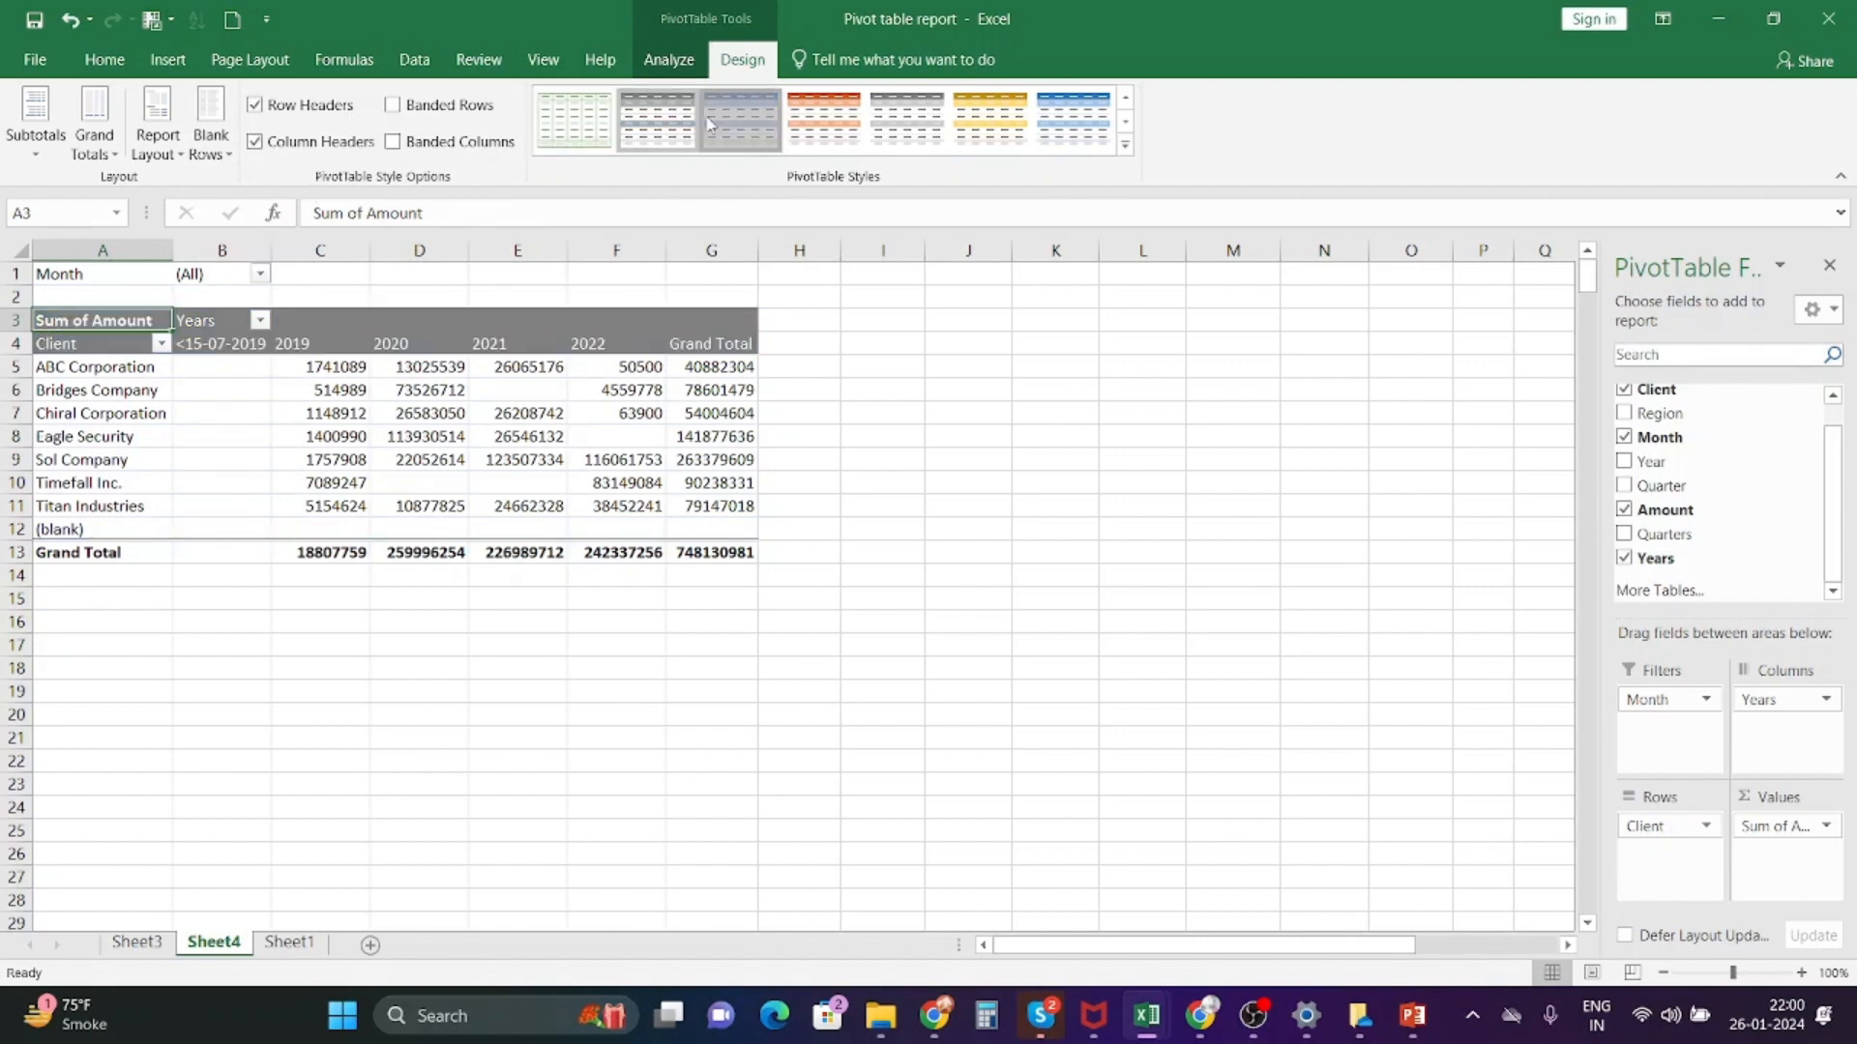
{"action": "left_click", "coordinate": [740, 118]}
- Insert a slicer for the Region field and place it just beside the PivotTable, level with its header rows
{"action": "left_click", "coordinate": [669, 60]}
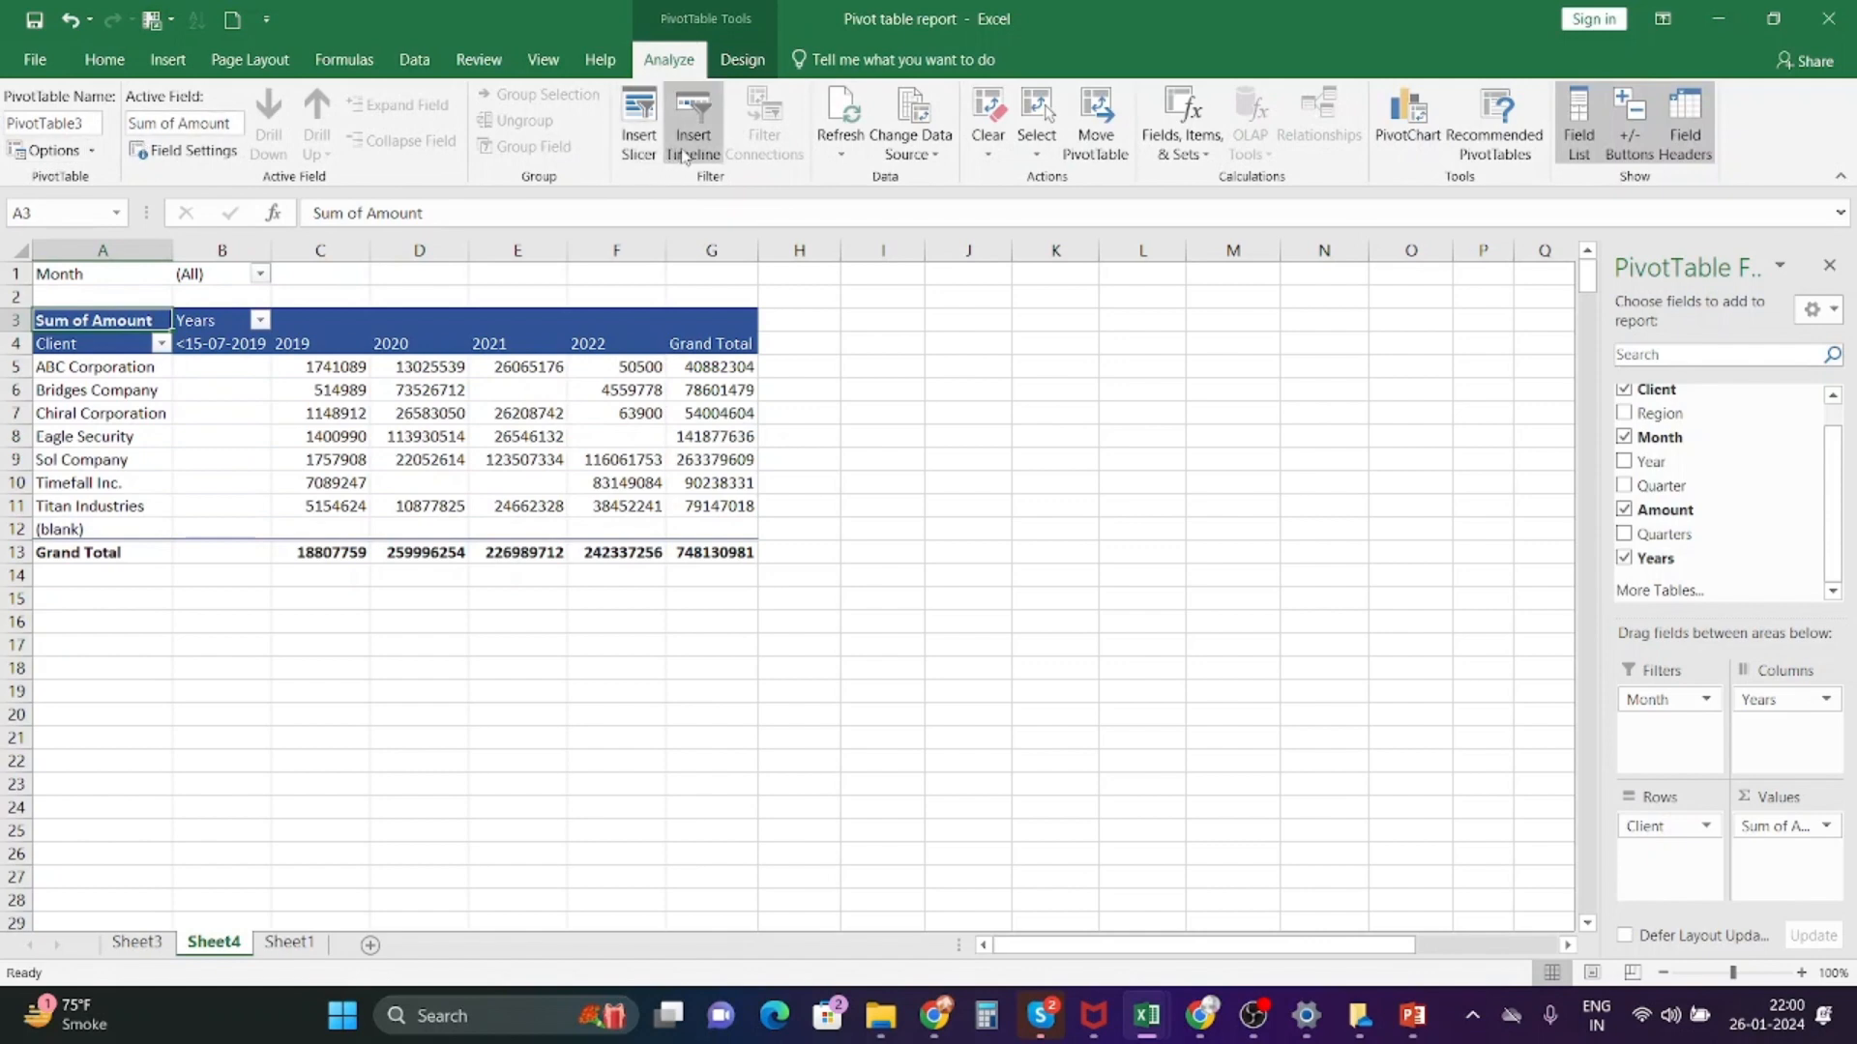
{"action": "left_click", "coordinate": [641, 160]}
{"action": "left_click_drag", "start_coordinate": [1043, 366], "coordinate": [894, 307]}
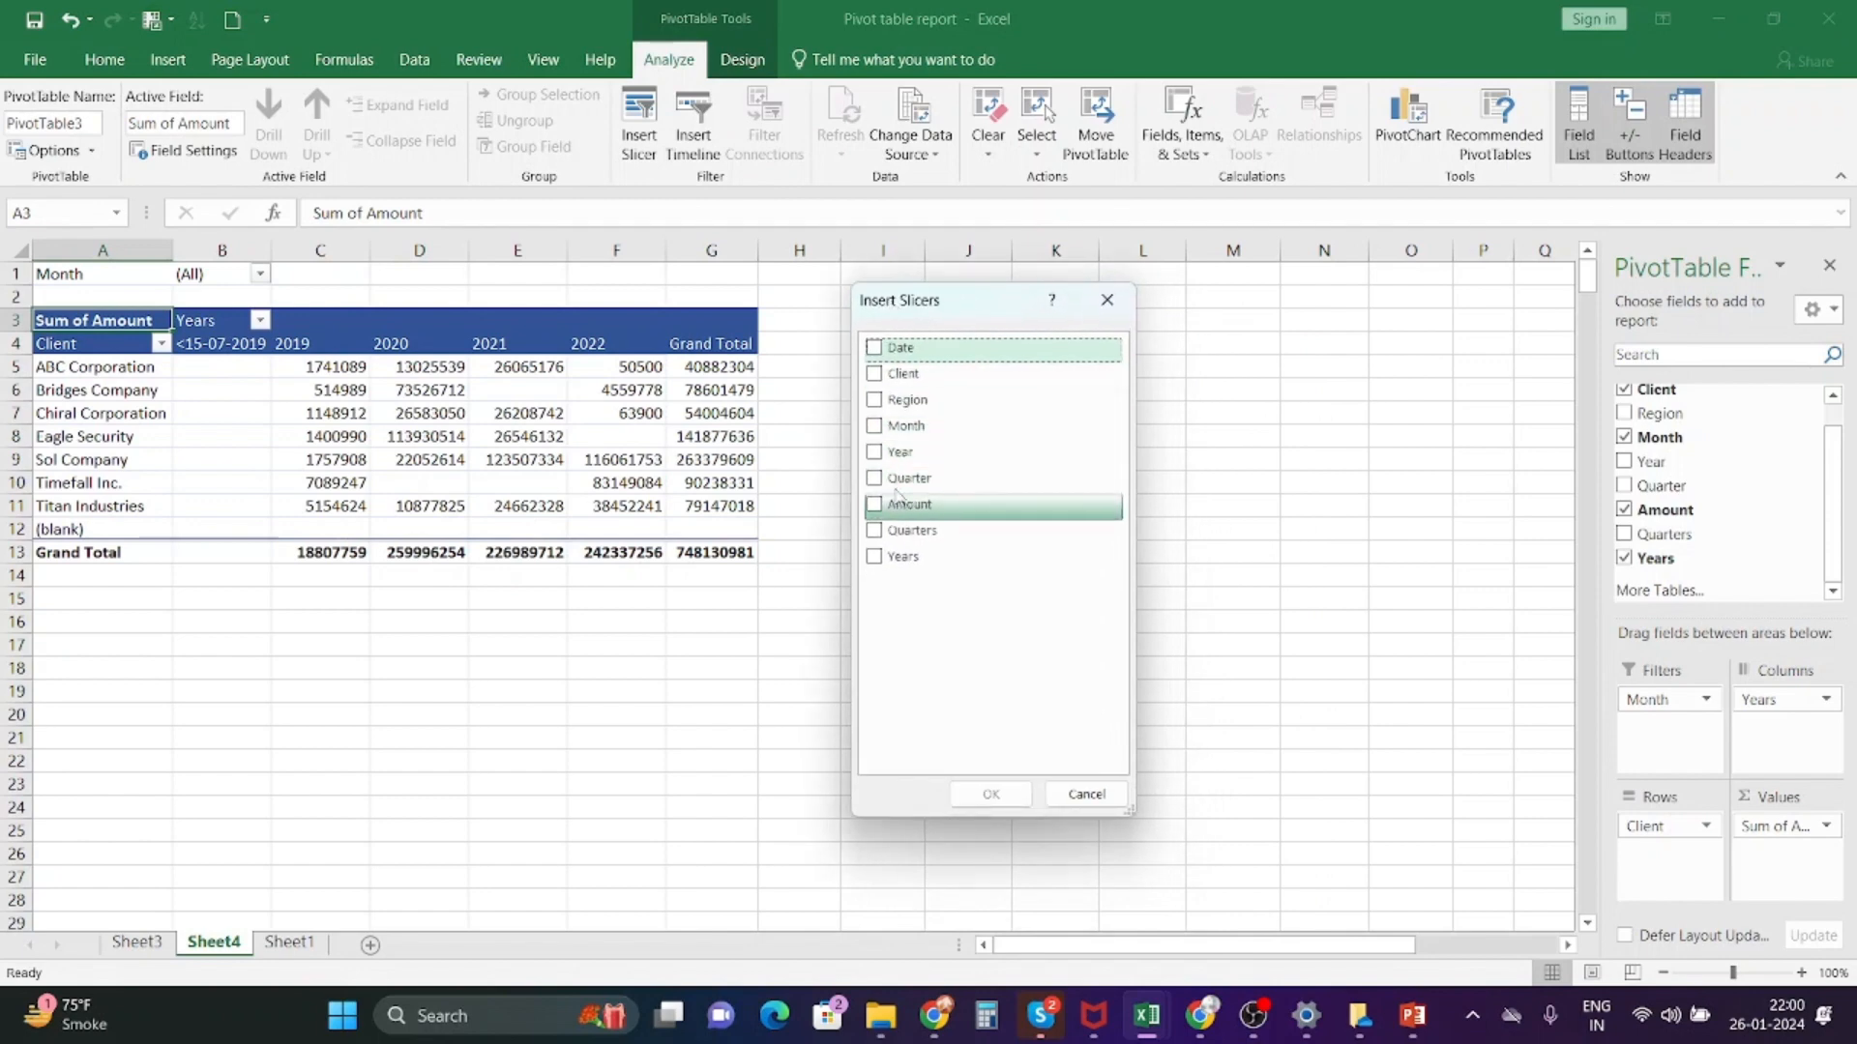
{"action": "left_click", "coordinate": [875, 399]}
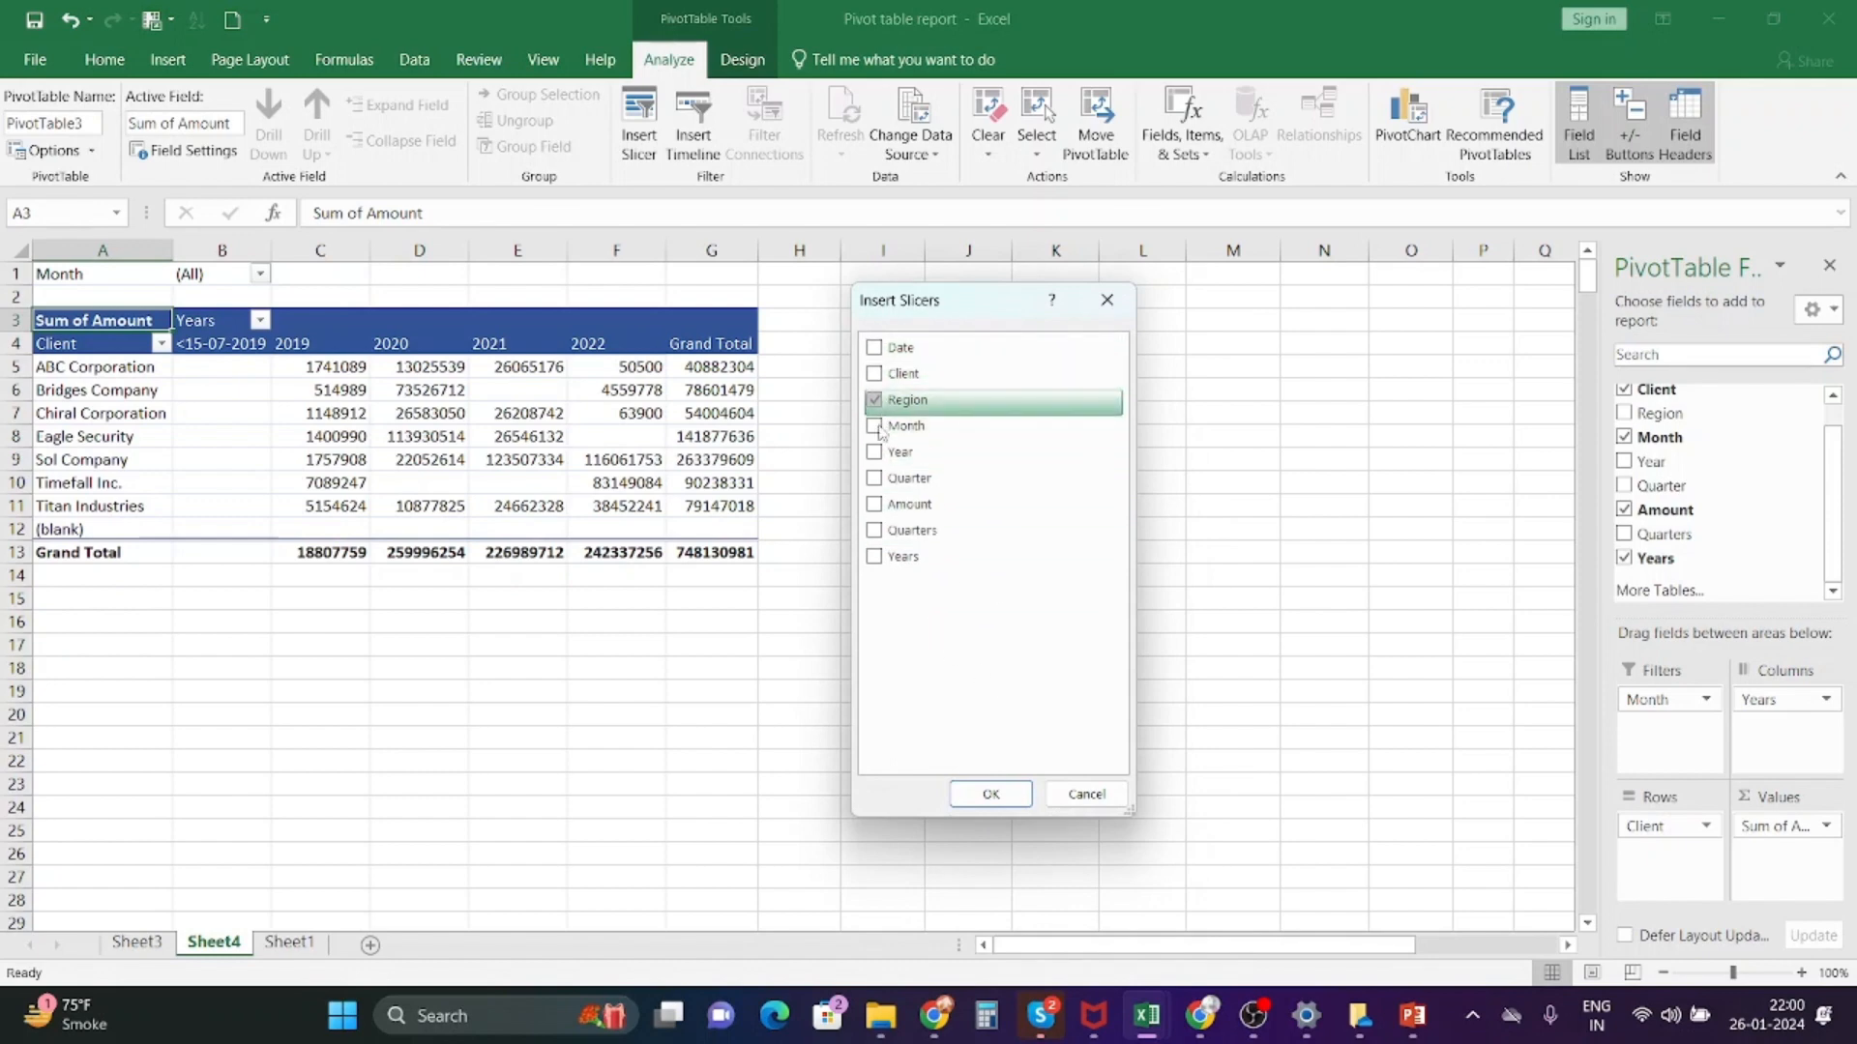
{"action": "left_click", "coordinate": [980, 793]}
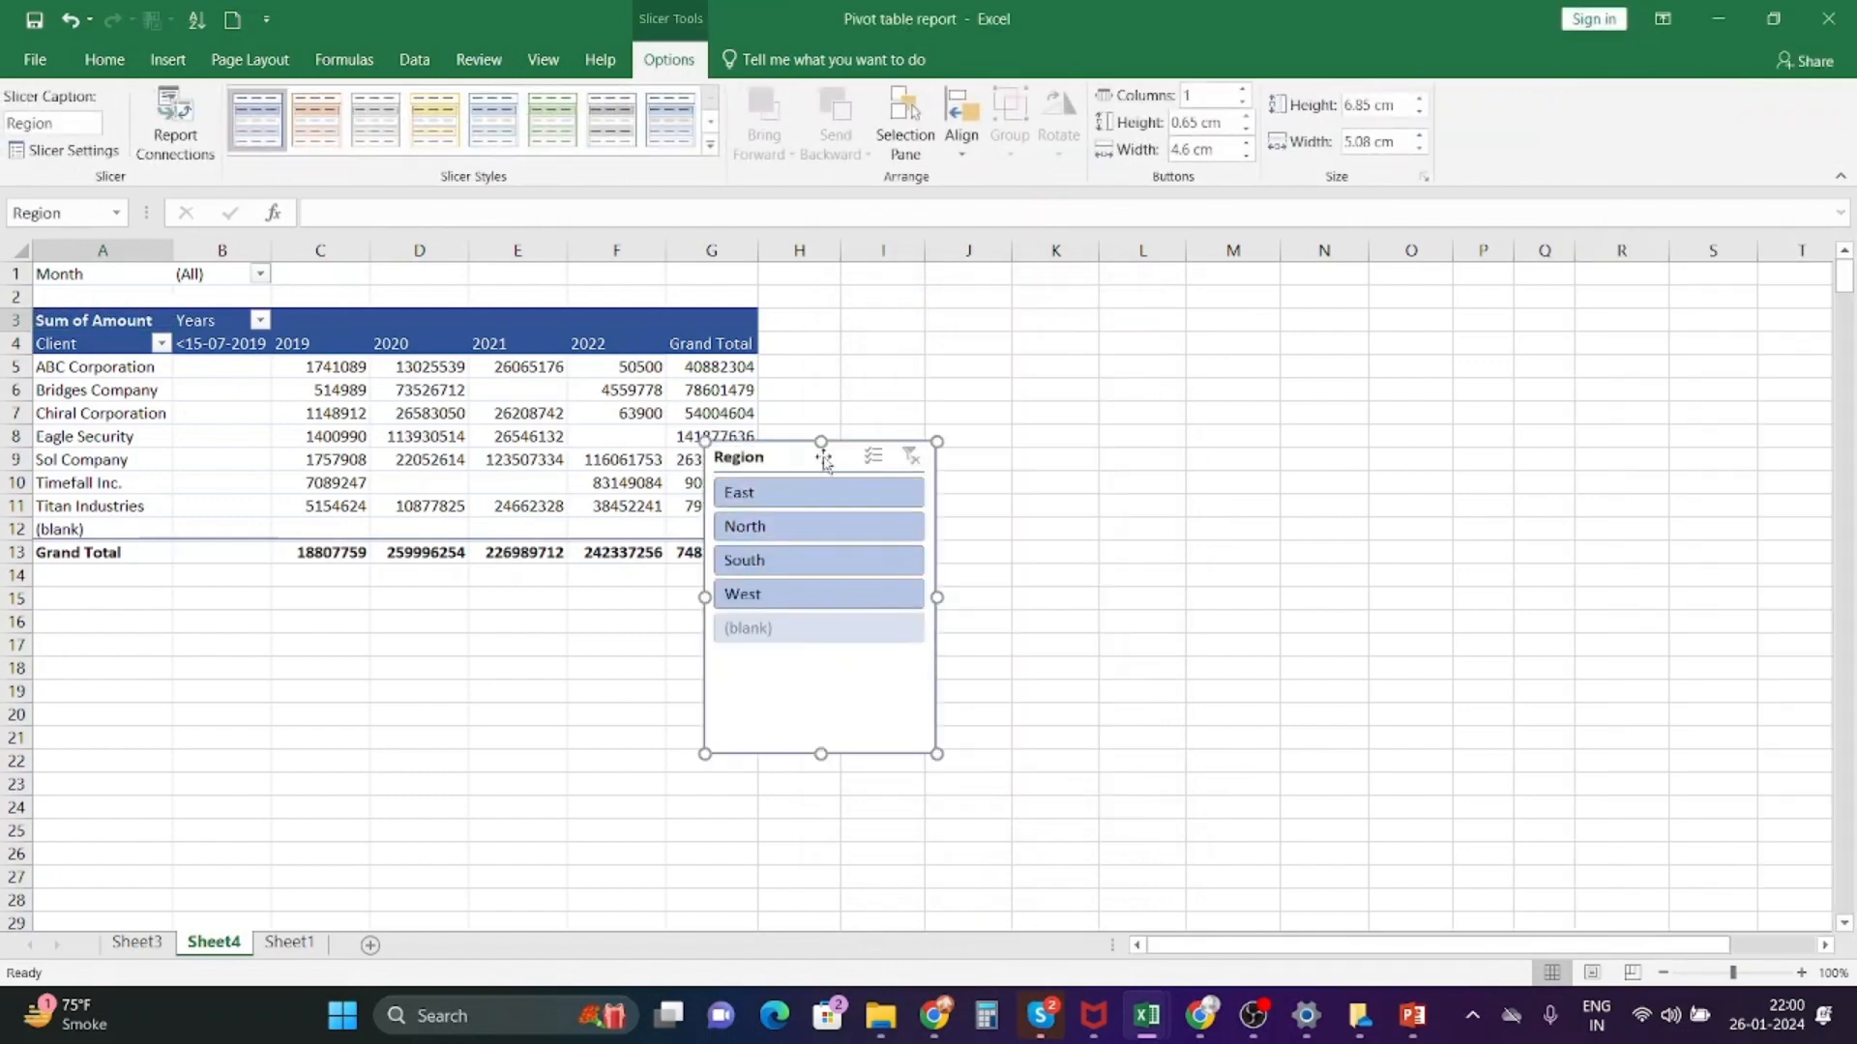
{"action": "left_click_drag", "start_coordinate": [836, 449], "coordinate": [929, 330]}
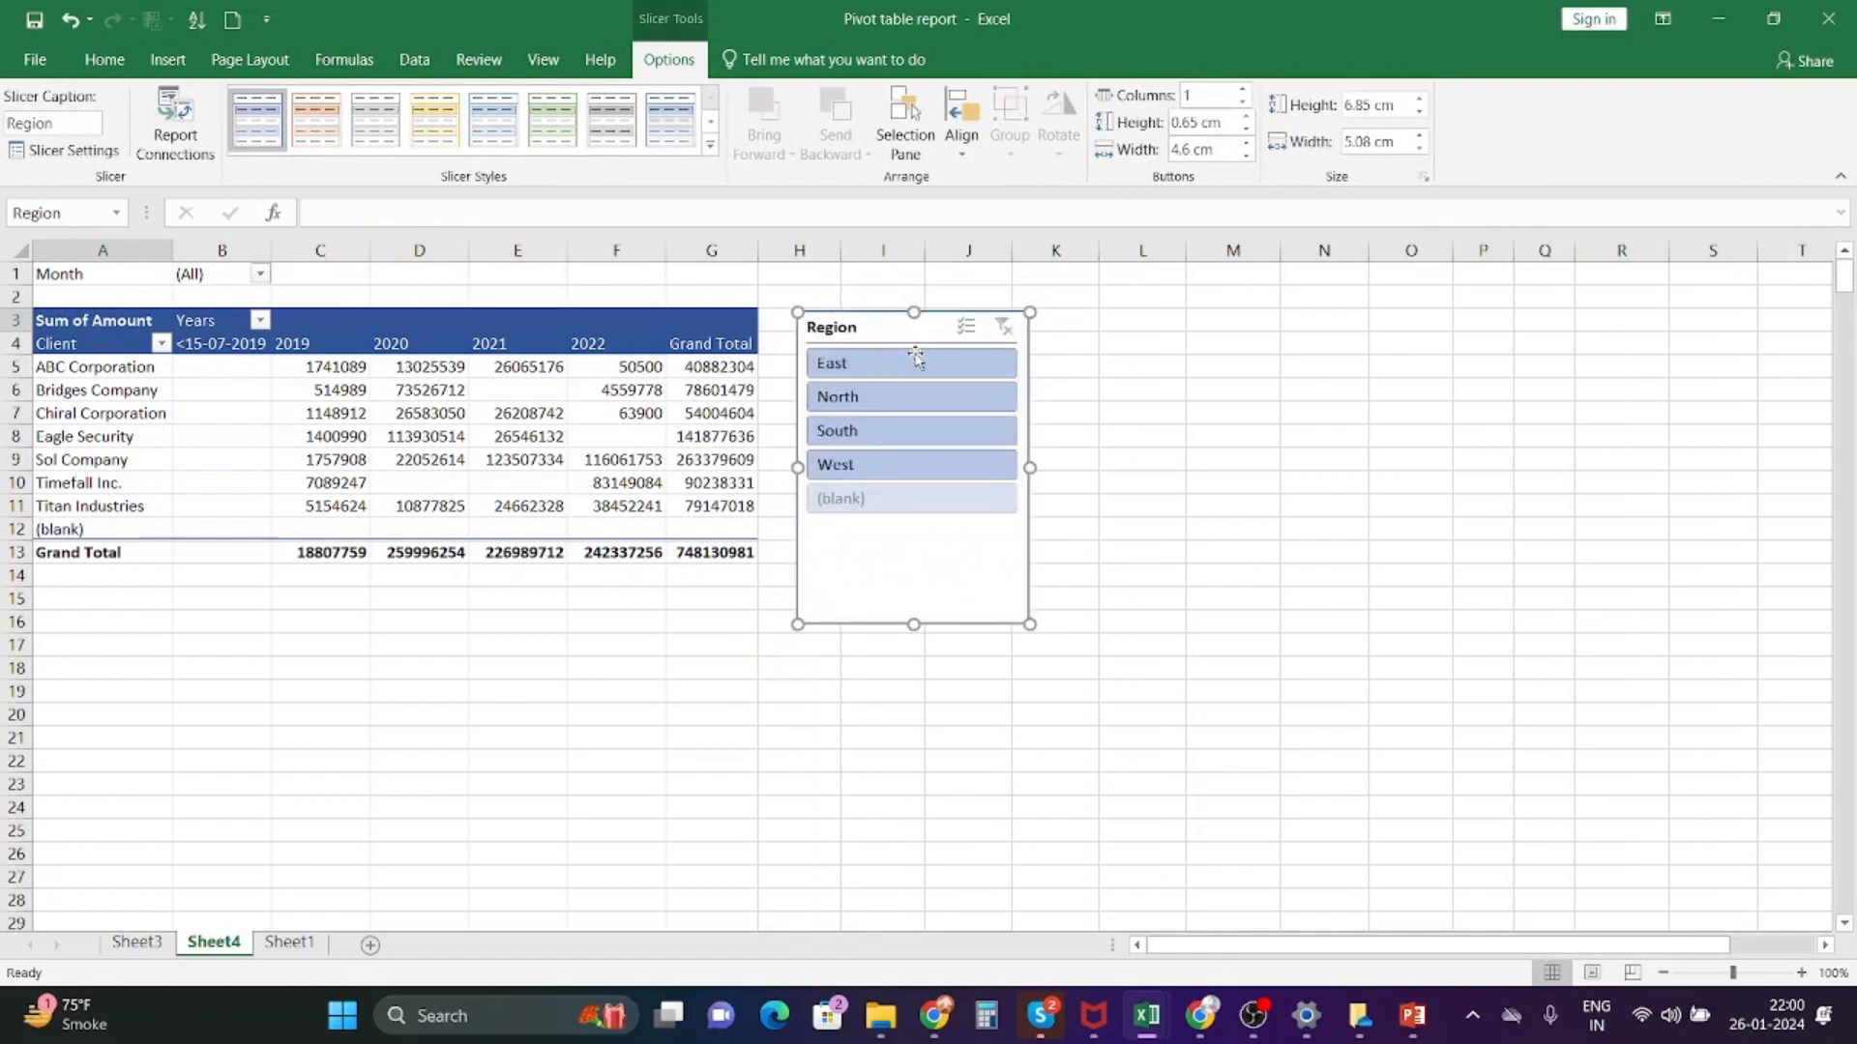
- Try the Region slicer by filtering the report to East, North, South, West and North again, one region at a time
{"action": "left_click", "coordinate": [880, 371]}
{"action": "left_click", "coordinate": [774, 401]}
{"action": "left_click", "coordinate": [771, 435]}
{"action": "left_click", "coordinate": [771, 463]}
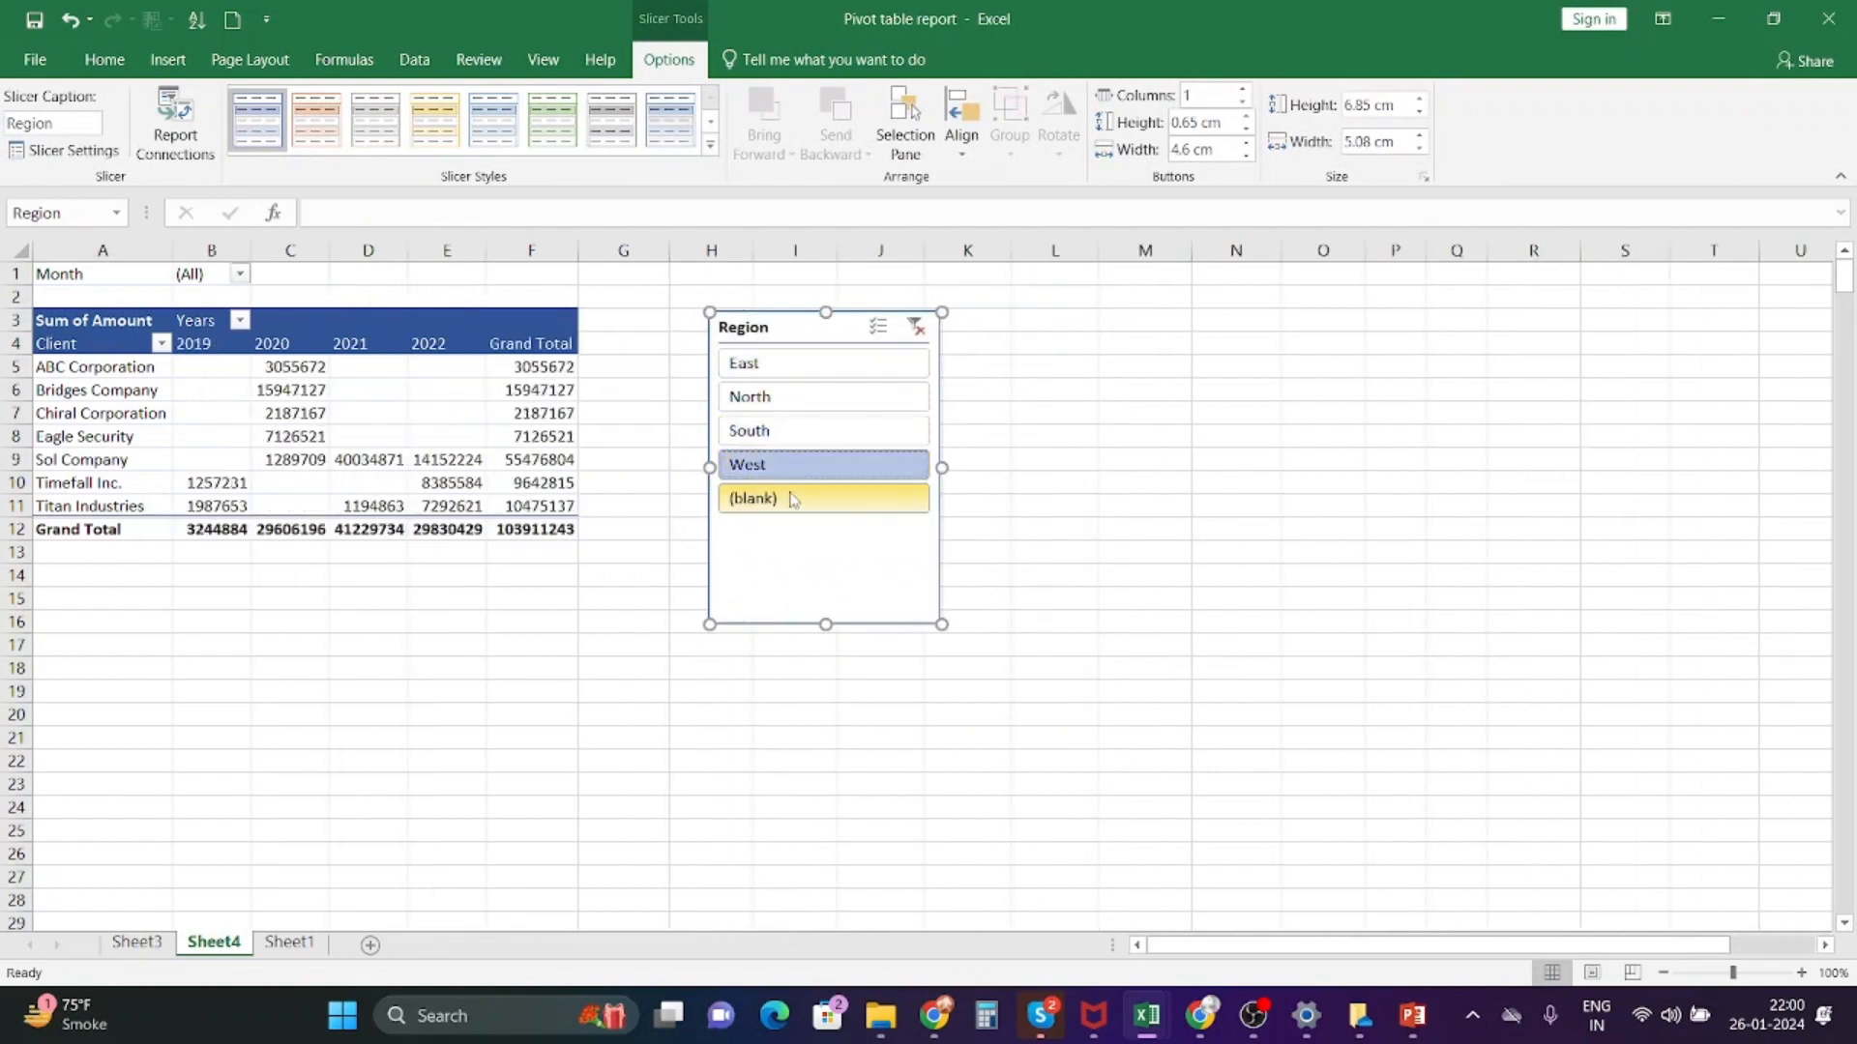
{"action": "left_click", "coordinate": [803, 397]}
- Turn on multi-select in the Region slicer, clear its filter, and filter the report to East, North and West, leaving out South
{"action": "left_click", "coordinate": [878, 327]}
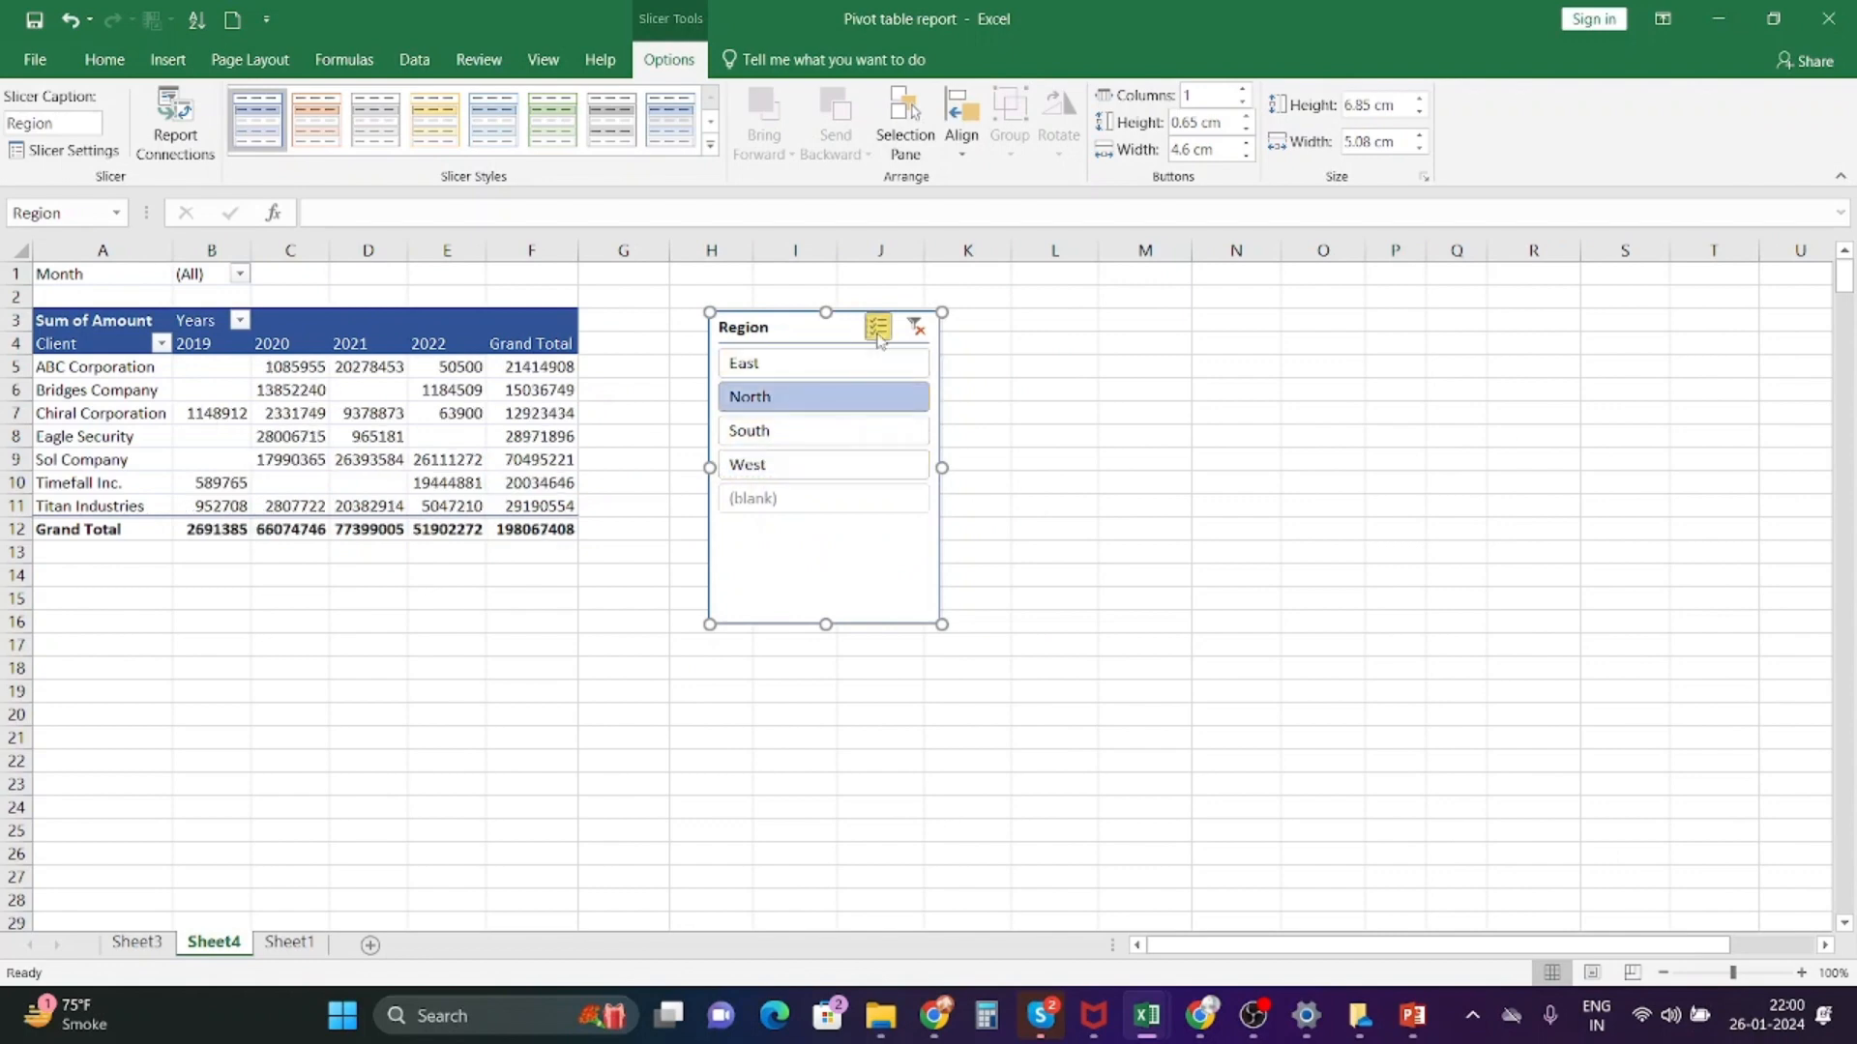
{"action": "left_click", "coordinate": [915, 328]}
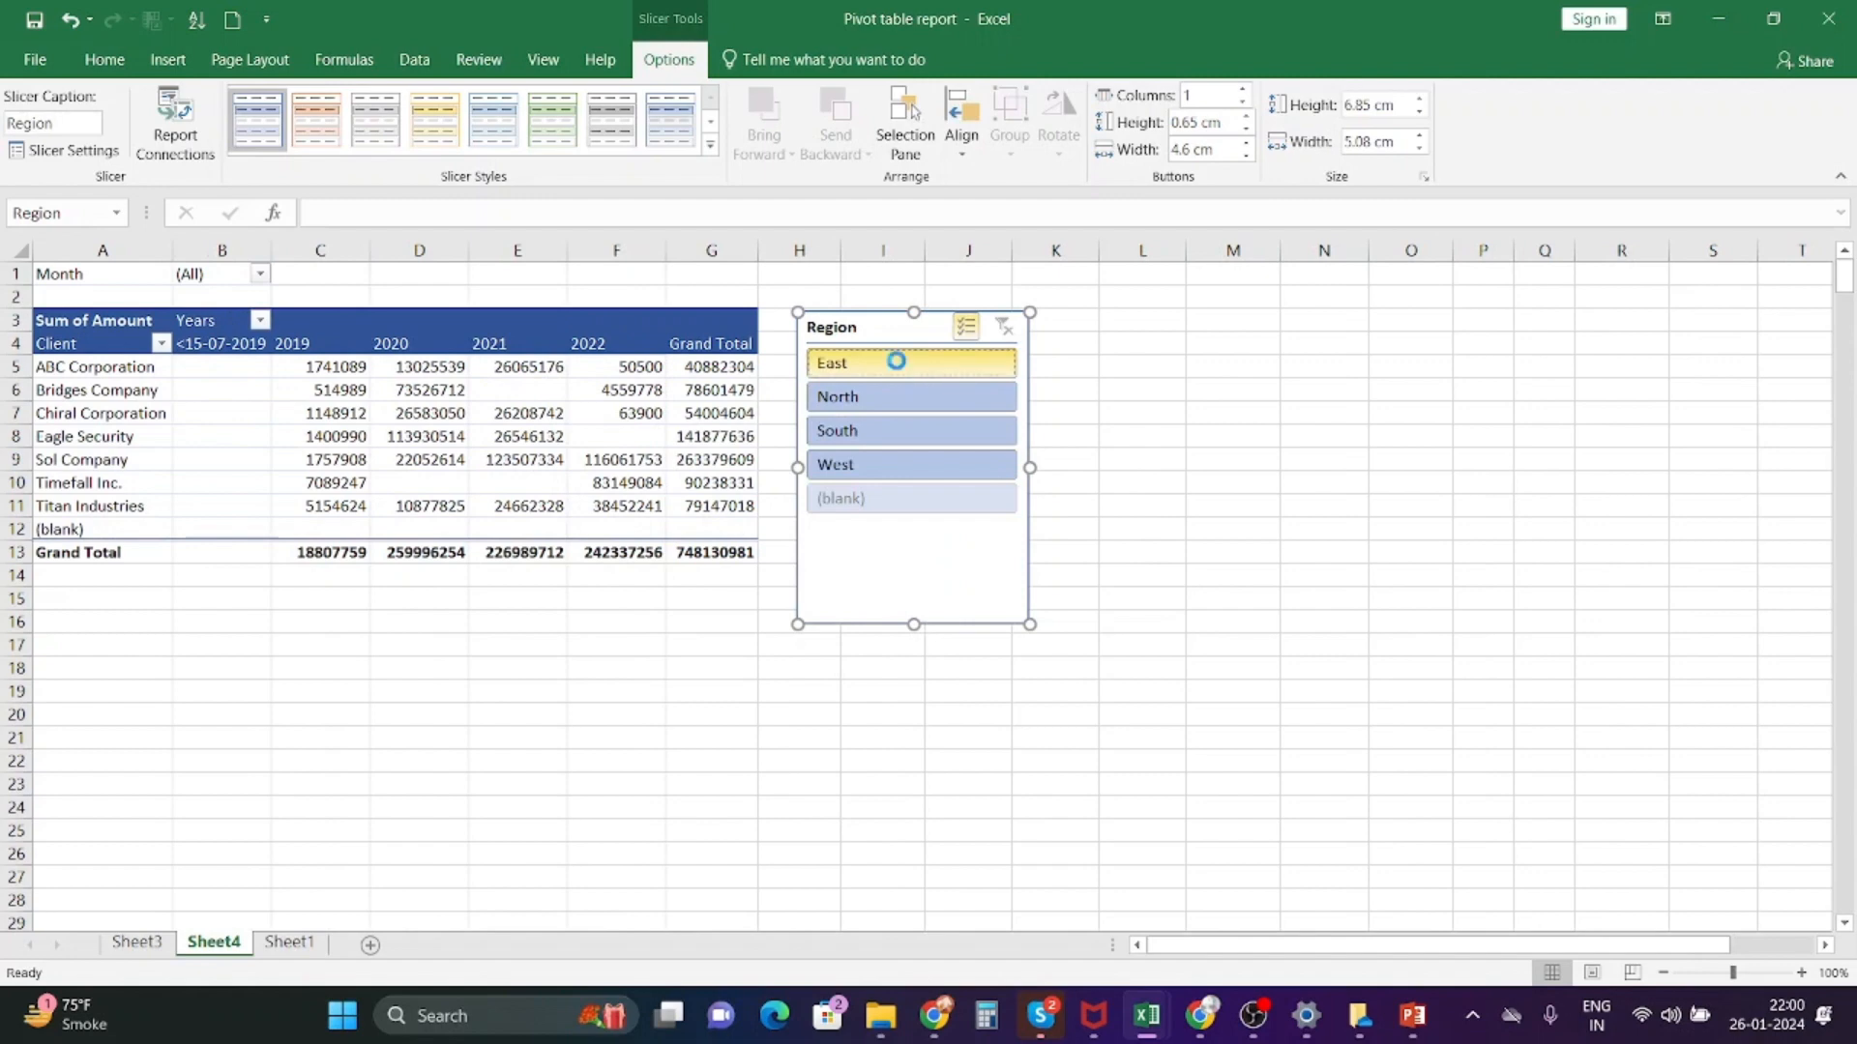
{"action": "left_click", "coordinate": [901, 367]}
{"action": "left_click", "coordinate": [882, 435]}
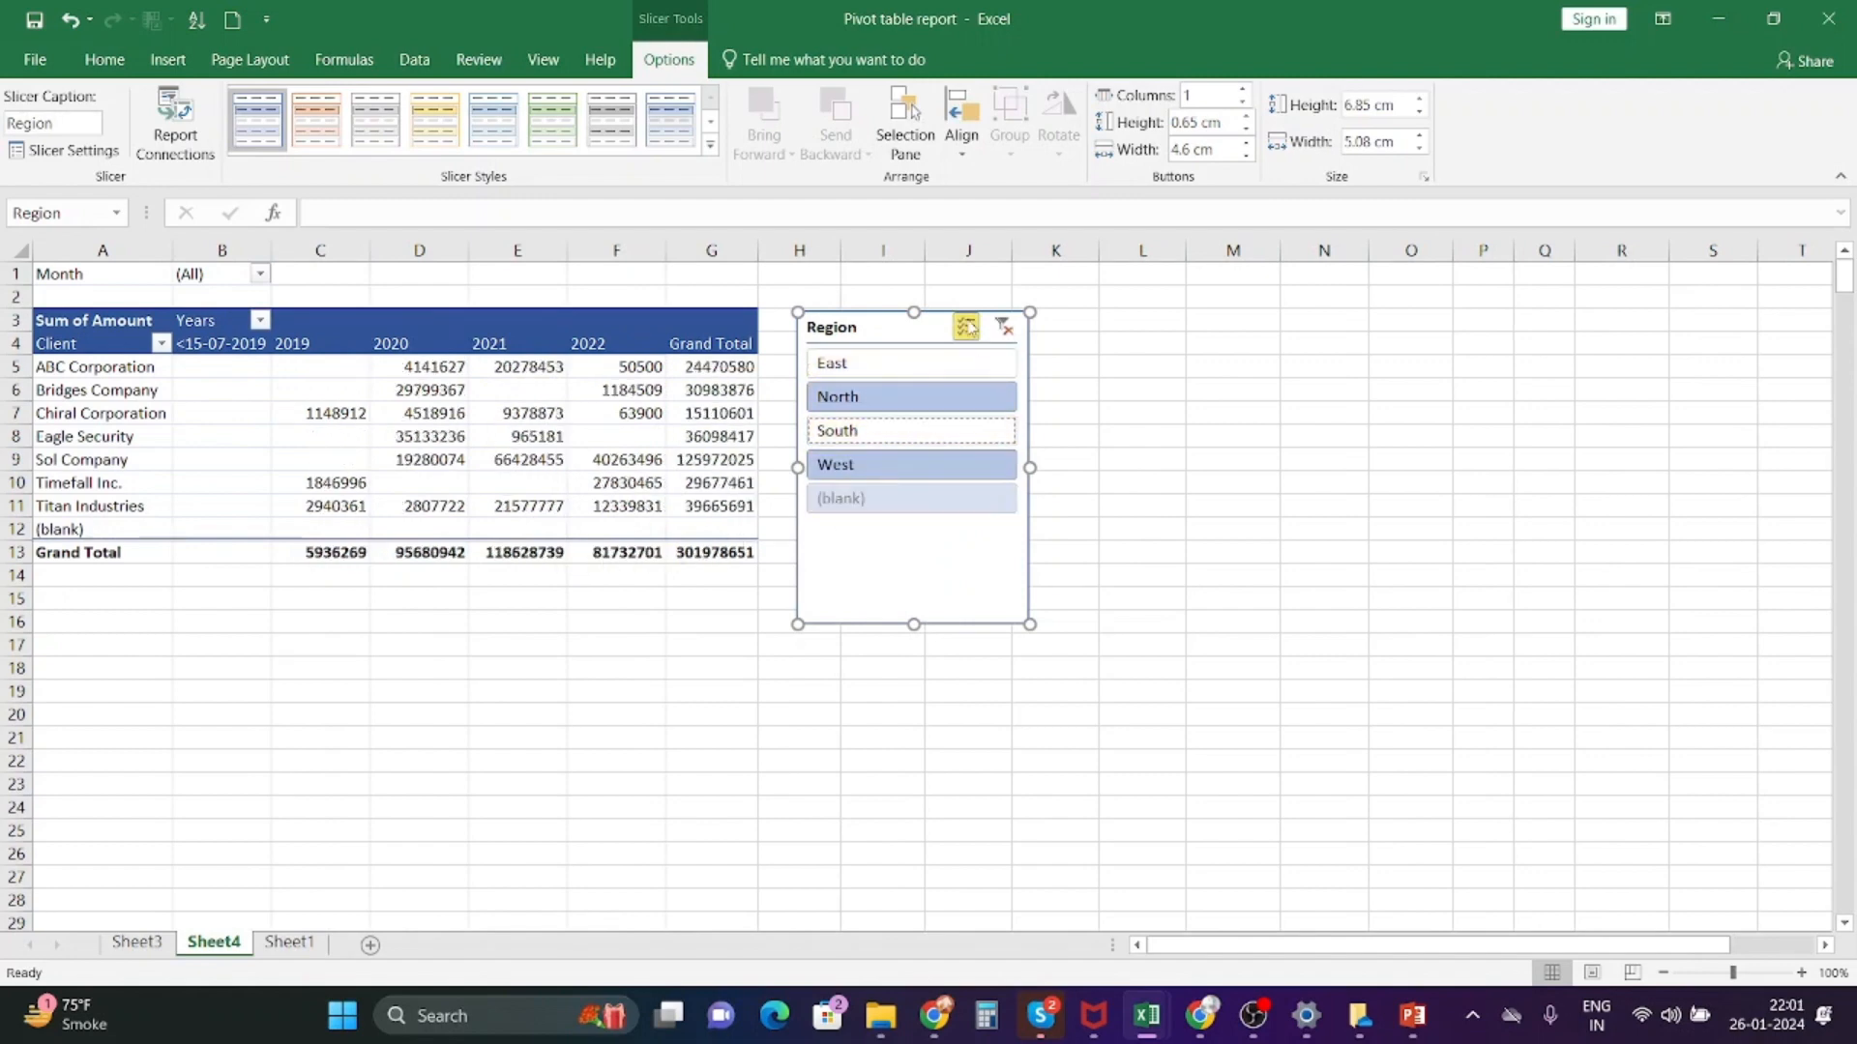
{"action": "left_click", "coordinate": [914, 364]}
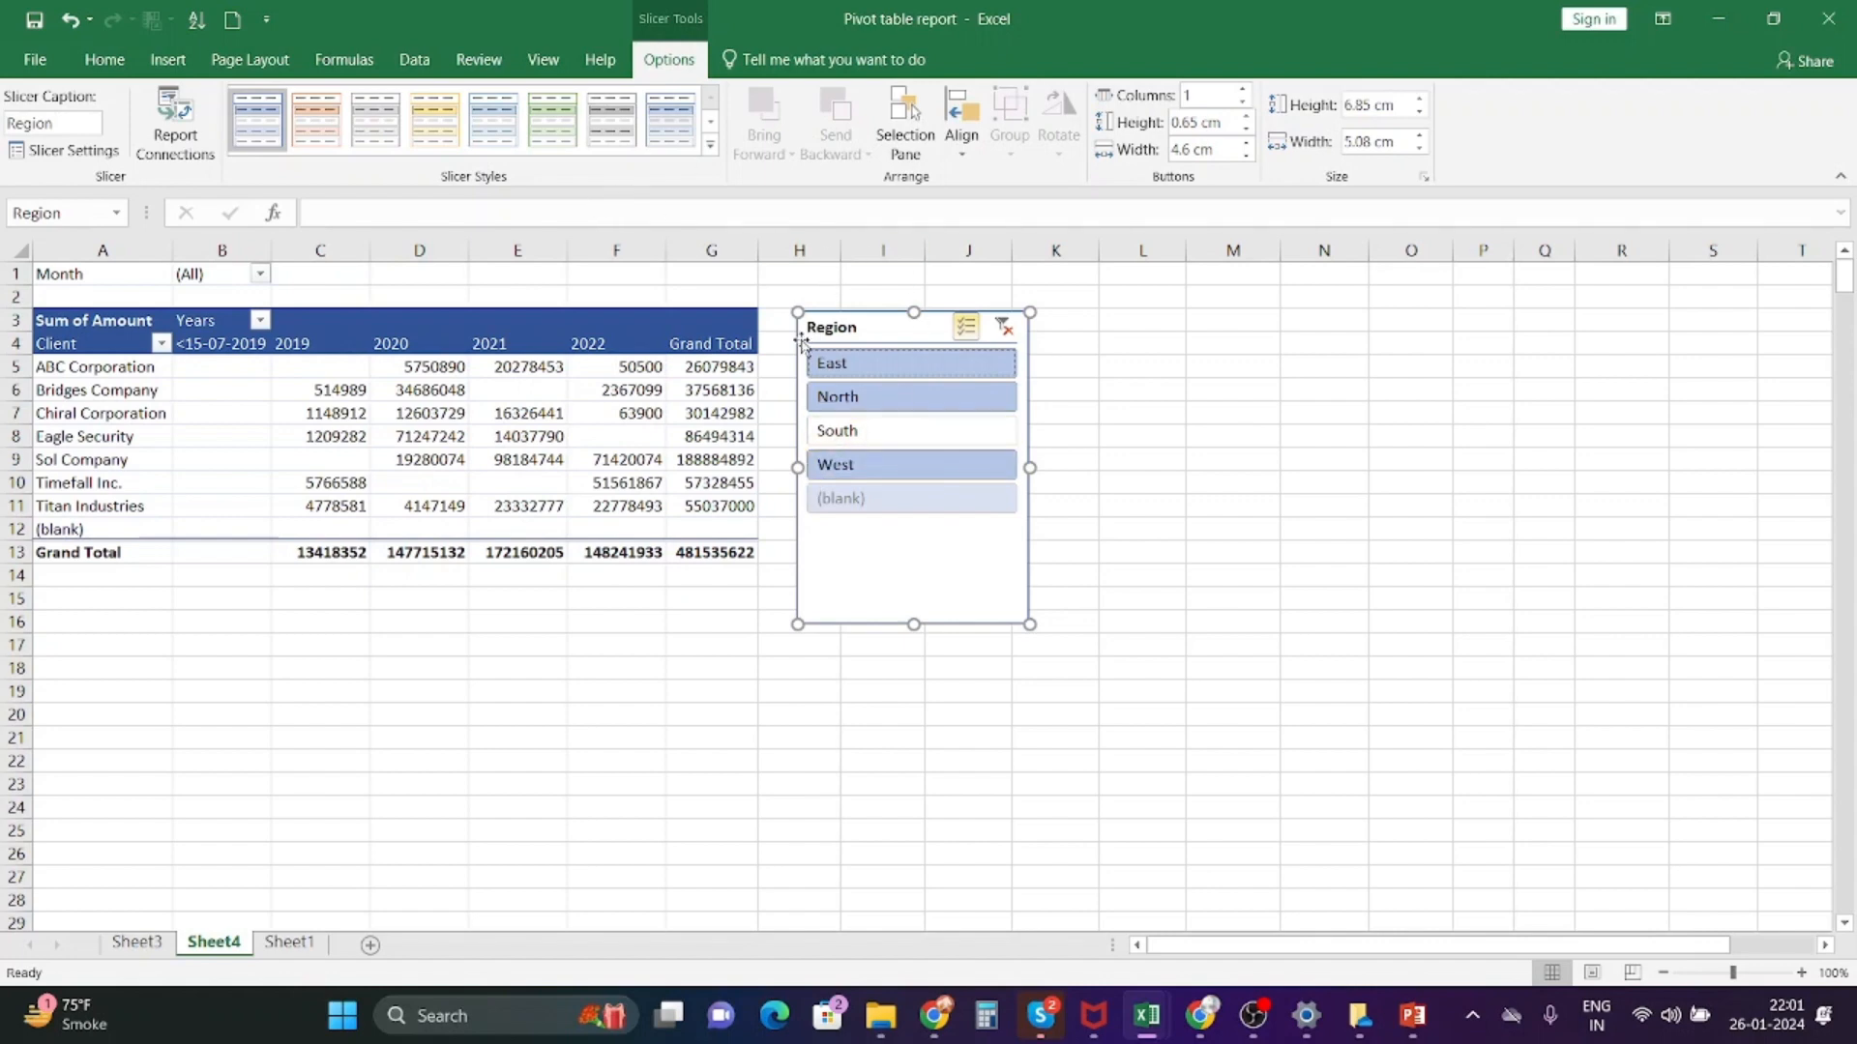
- Resize the Region slicer to about 3.7 cm high and 5.1 cm wide
{"action": "left_click_drag", "start_coordinate": [914, 625], "coordinate": [913, 505]}
{"action": "mouse_move", "coordinate": [1030, 408]}
{"action": "left_mouse_down"}
{"action": "mouse_move", "coordinate": [1128, 405]}
{"action": "mouse_move", "coordinate": [998, 417]}
{"action": "left_mouse_up"}
{"action": "left_click_drag", "start_coordinate": [896, 508], "coordinate": [896, 480]}
{"action": "left_click_drag", "start_coordinate": [998, 397], "coordinate": [1031, 396]}
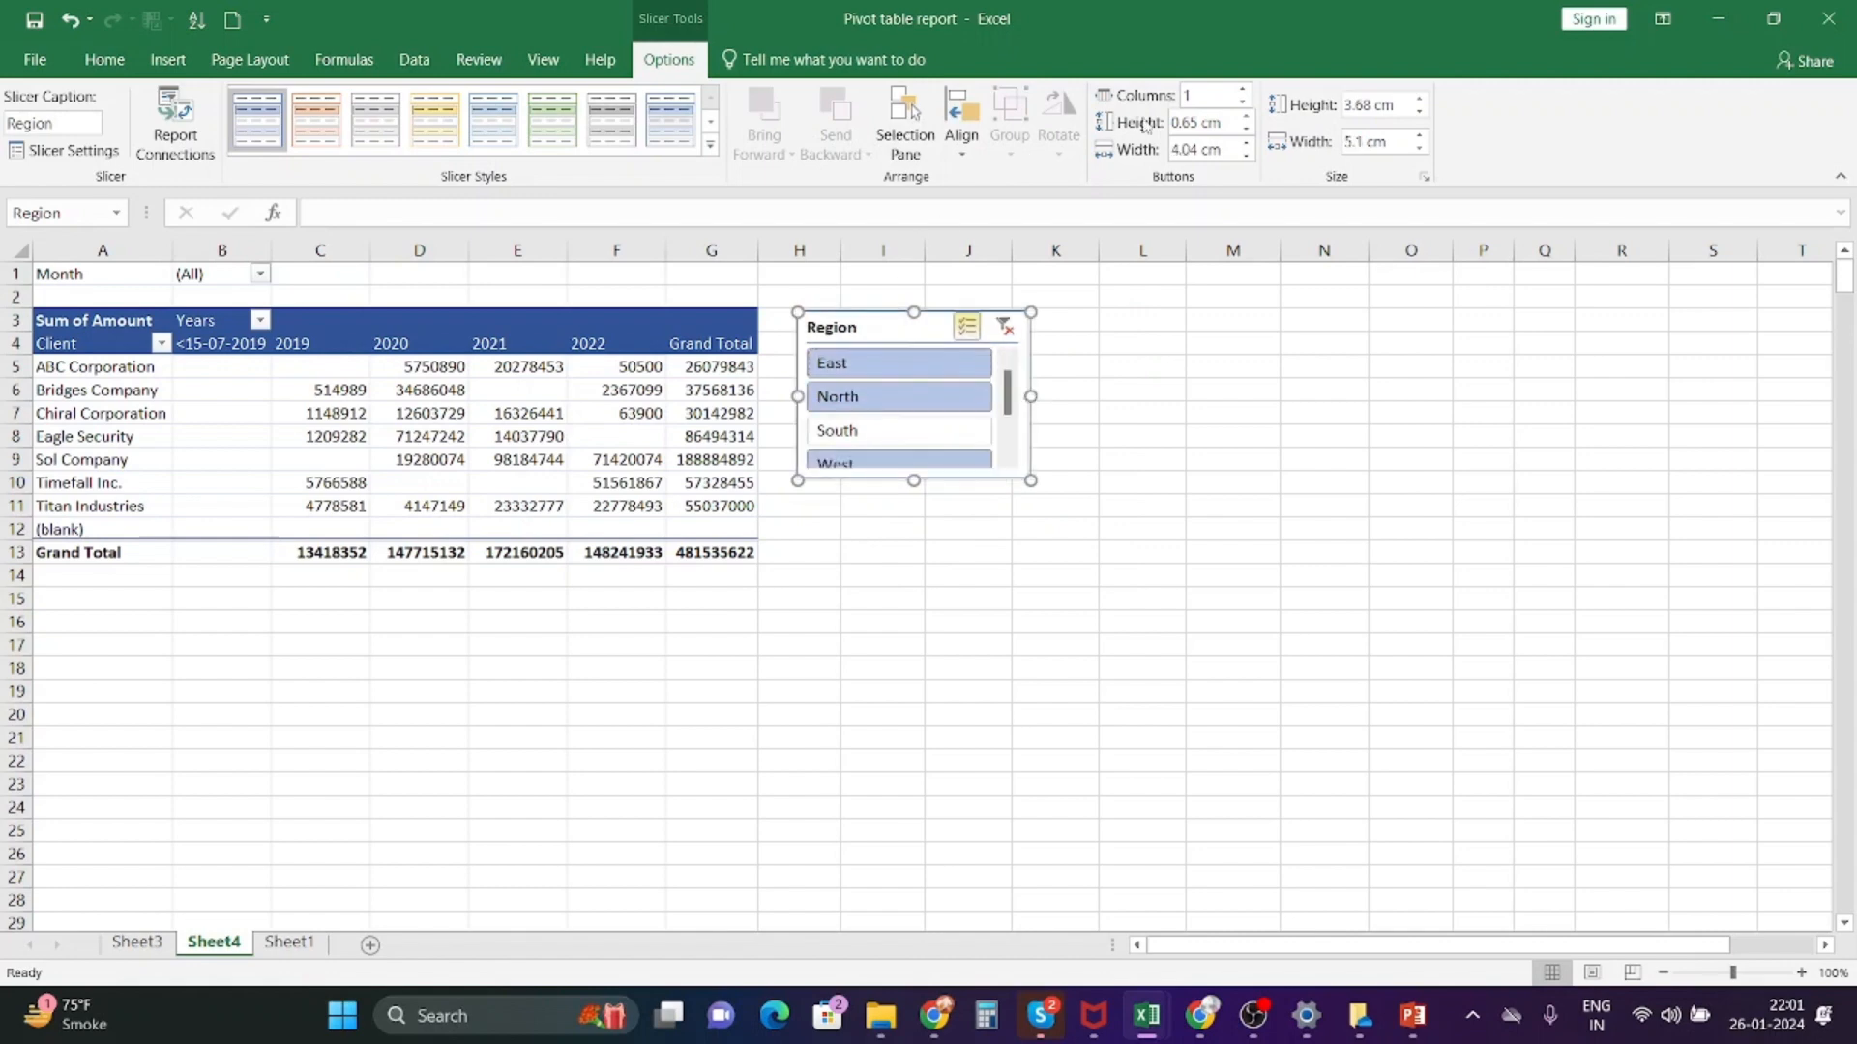
- Arrange the Region slicer's buttons in 2 columns, shrink it to about 3.2 cm high and move it closer to the PivotTable
{"action": "left_click", "coordinate": [1245, 92]}
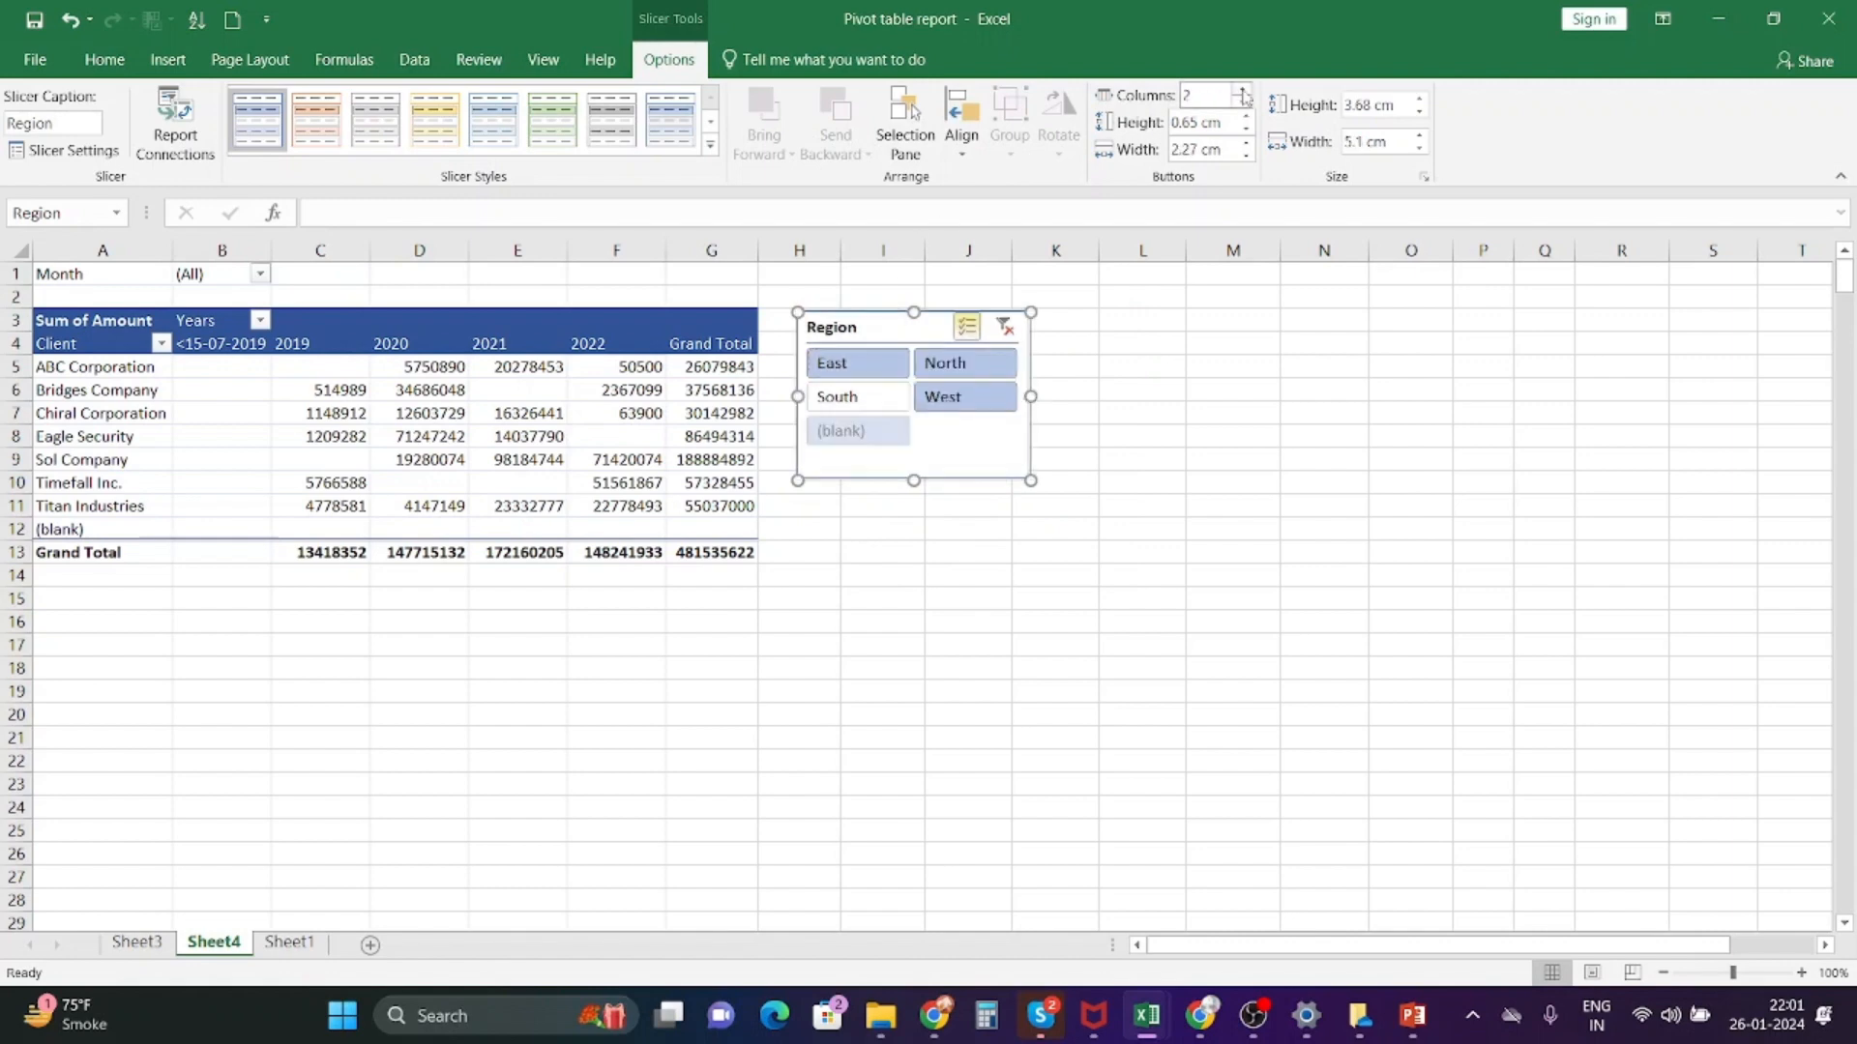
{"action": "left_click_drag", "start_coordinate": [914, 480], "coordinate": [913, 459]}
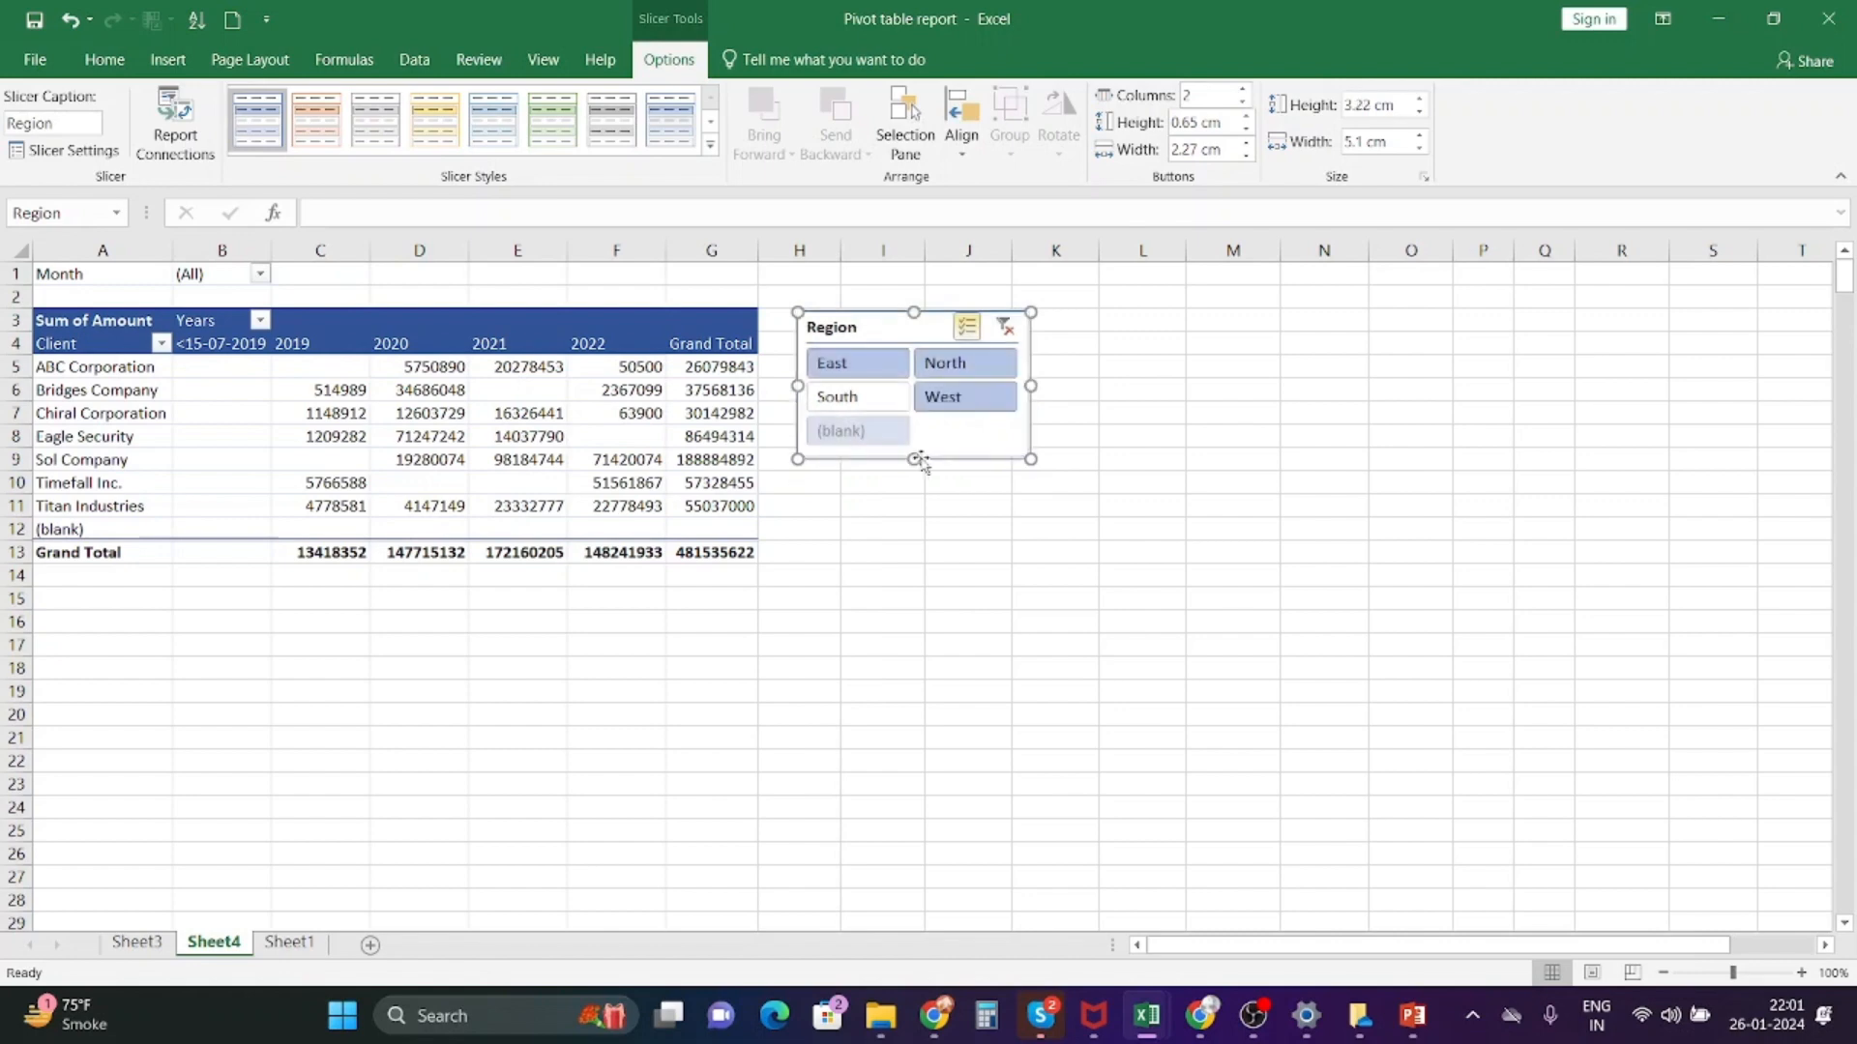
{"action": "left_click_drag", "start_coordinate": [867, 338], "coordinate": [846, 331]}
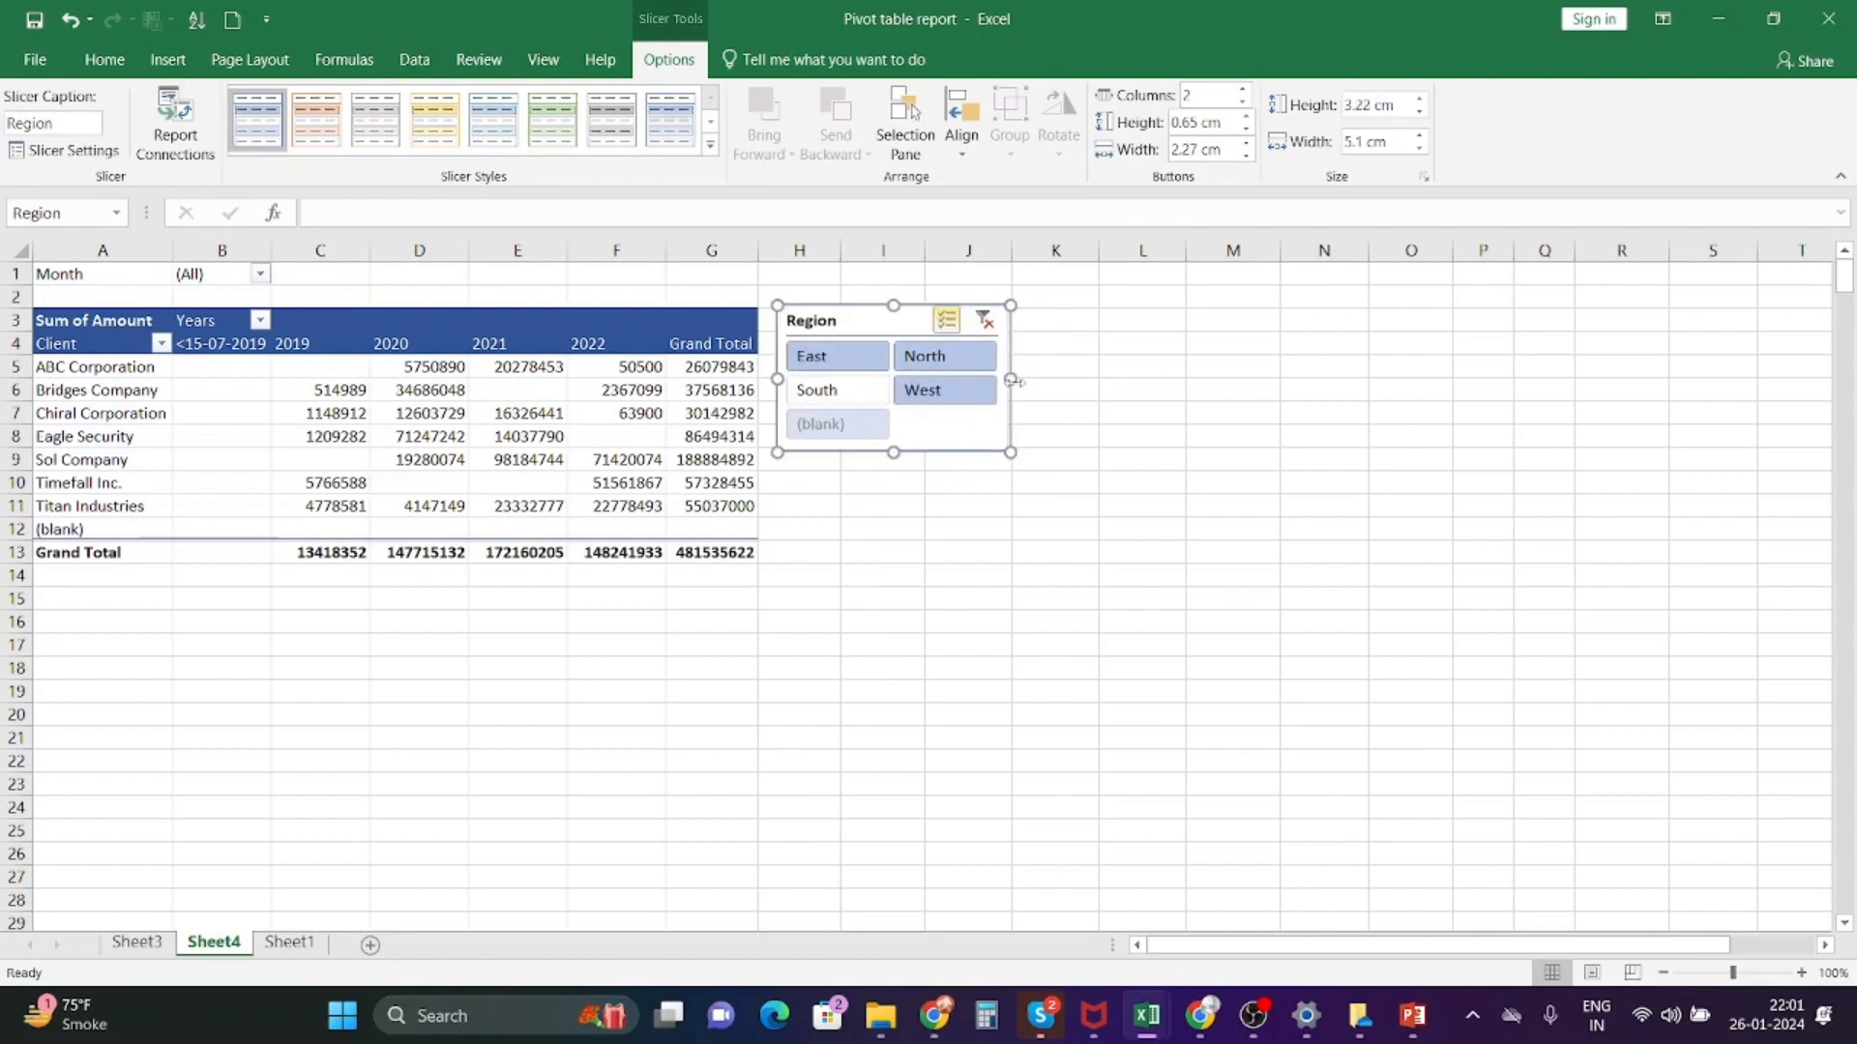
{"action": "left_click_drag", "start_coordinate": [1013, 383], "coordinate": [1014, 383]}
- Try a higher number of button columns in the Region slicer and return it to 2
{"action": "left_click", "coordinate": [1243, 88]}
{"action": "left_click", "coordinate": [1244, 101]}
{"action": "left_click", "coordinate": [1243, 89]}
{"action": "left_click", "coordinate": [1245, 102]}
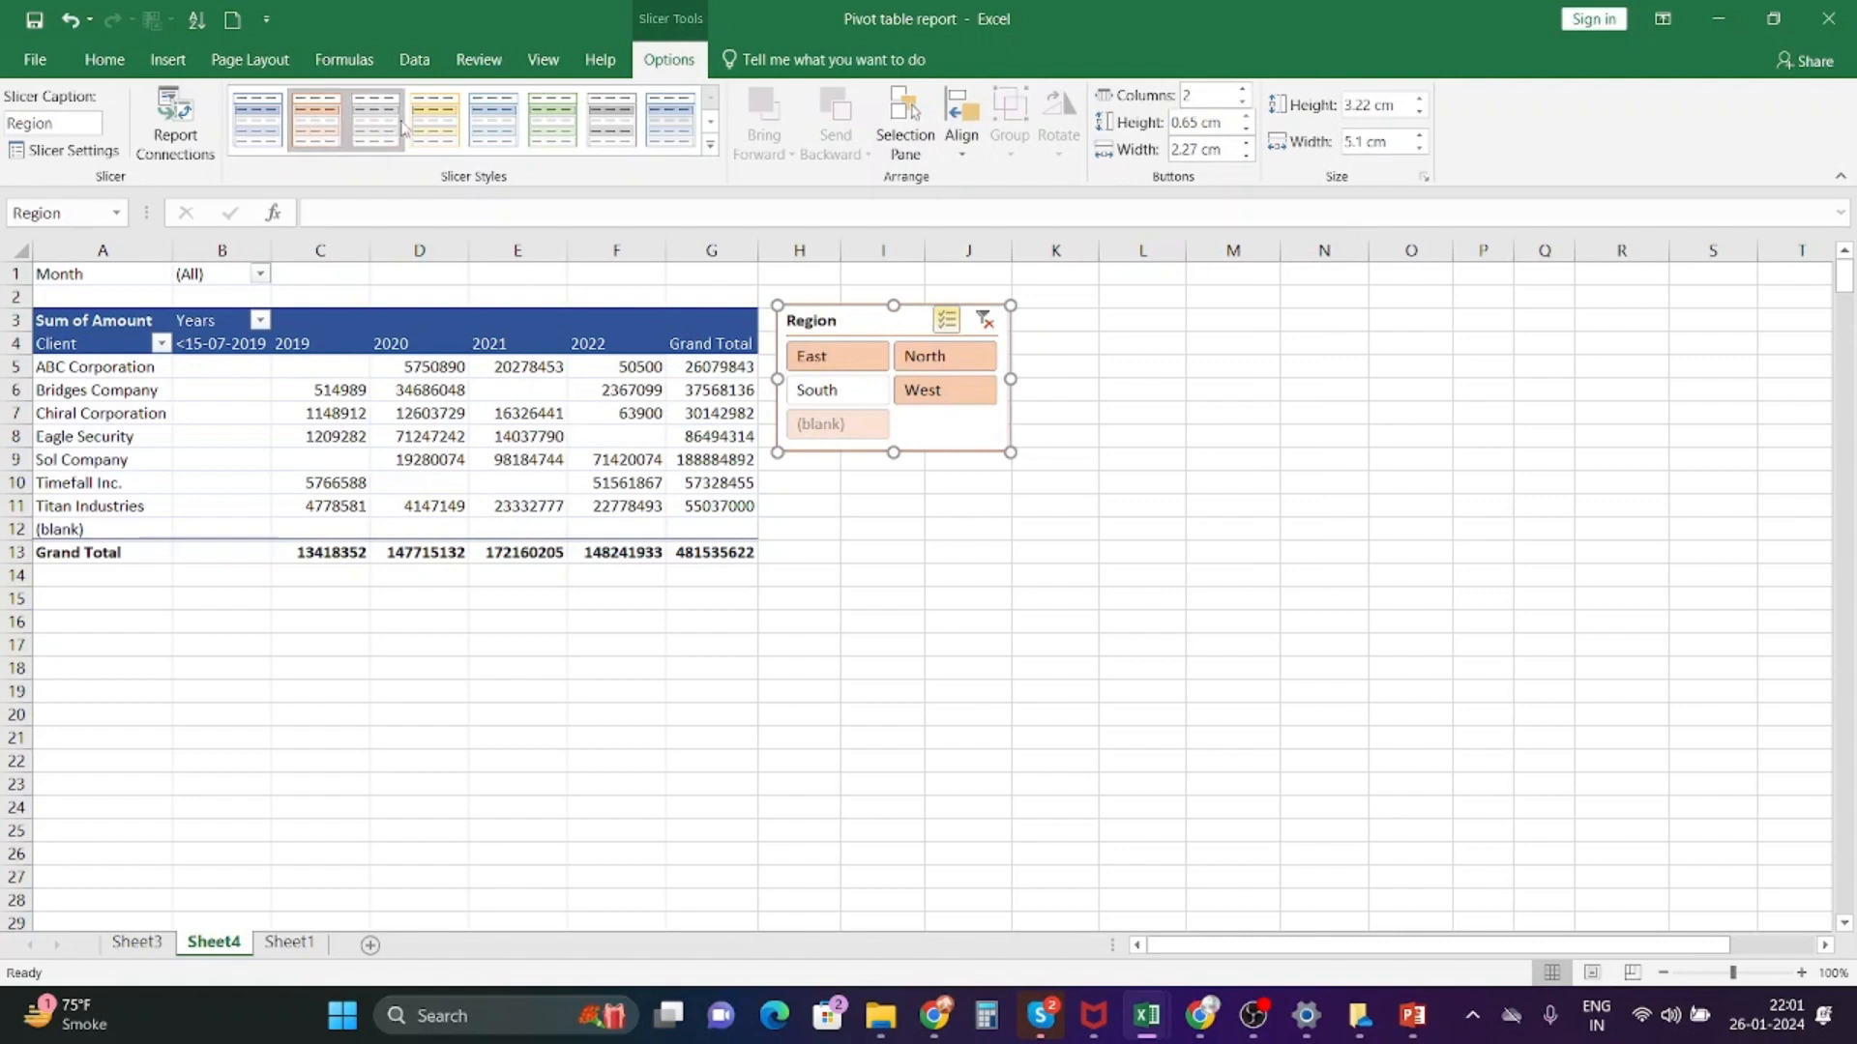
- Try the yellow, green and gray styles on the Region slicer and apply the blue style that follows the gray one
{"action": "left_click", "coordinate": [434, 120]}
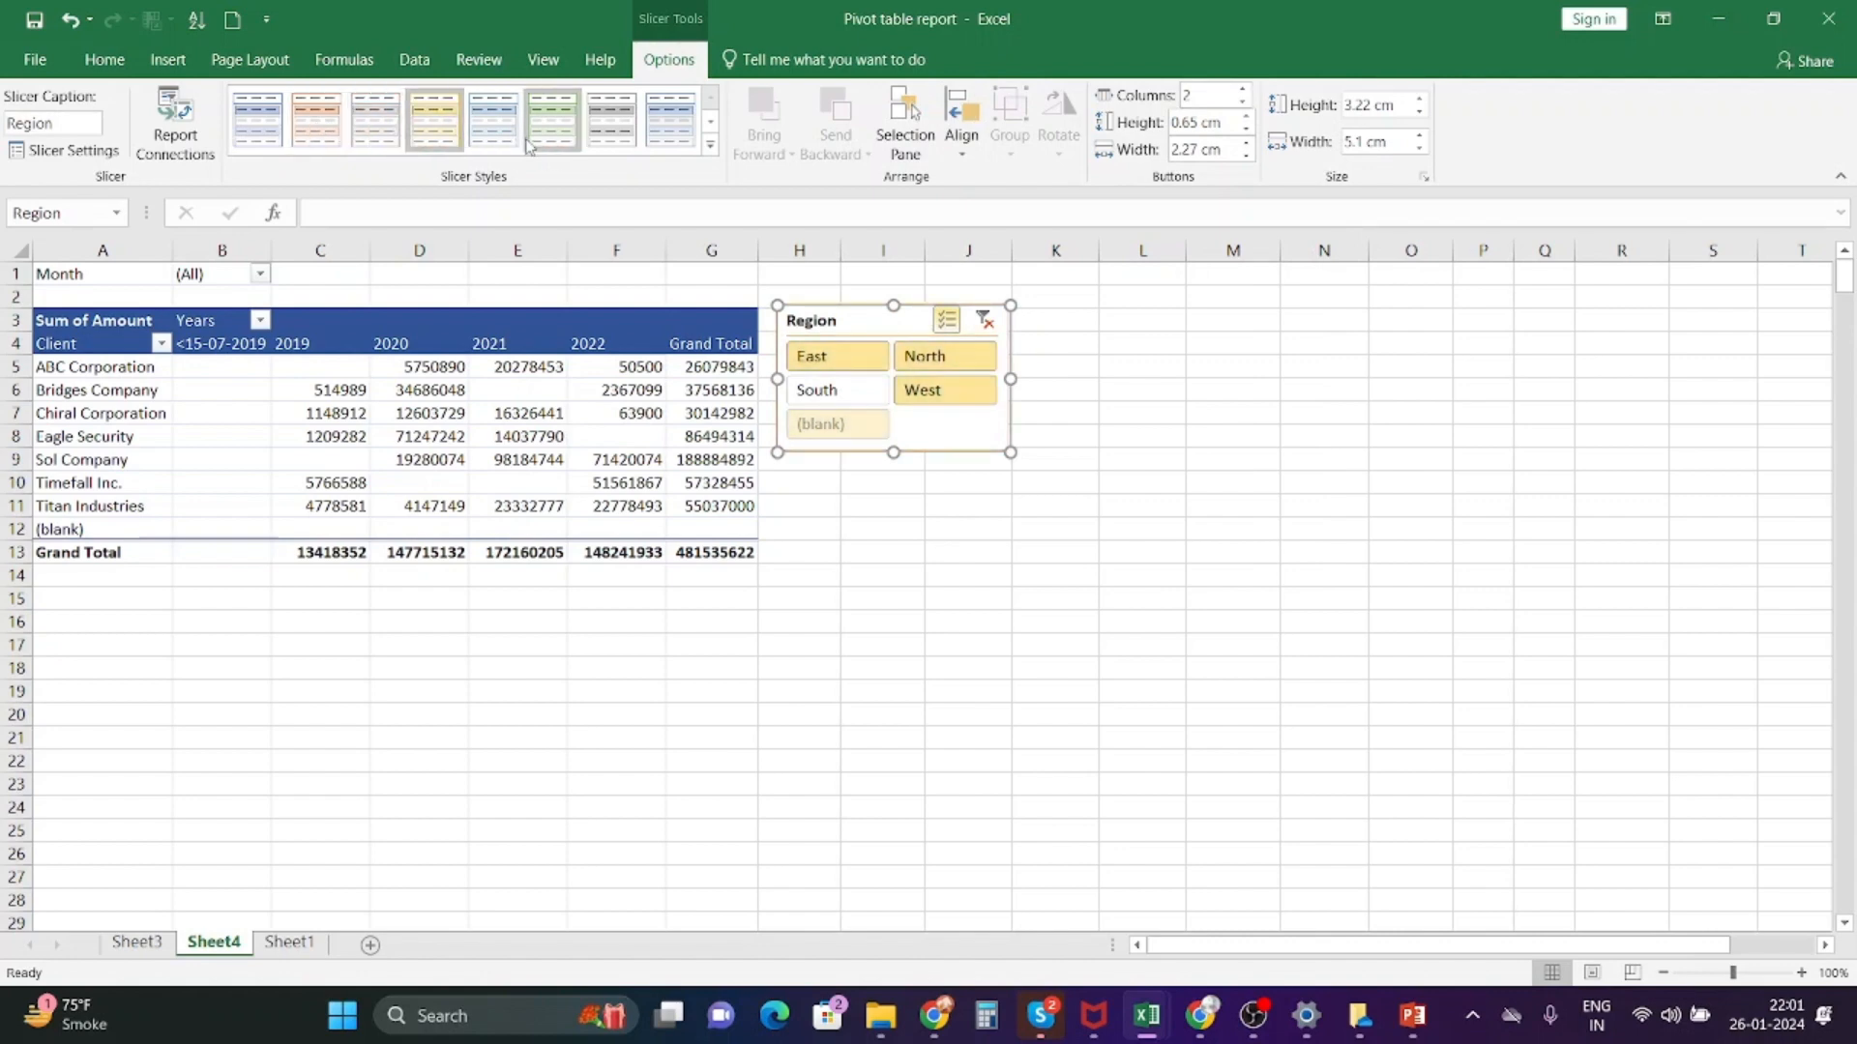
{"action": "left_click", "coordinate": [568, 138]}
{"action": "left_click", "coordinate": [610, 139]}
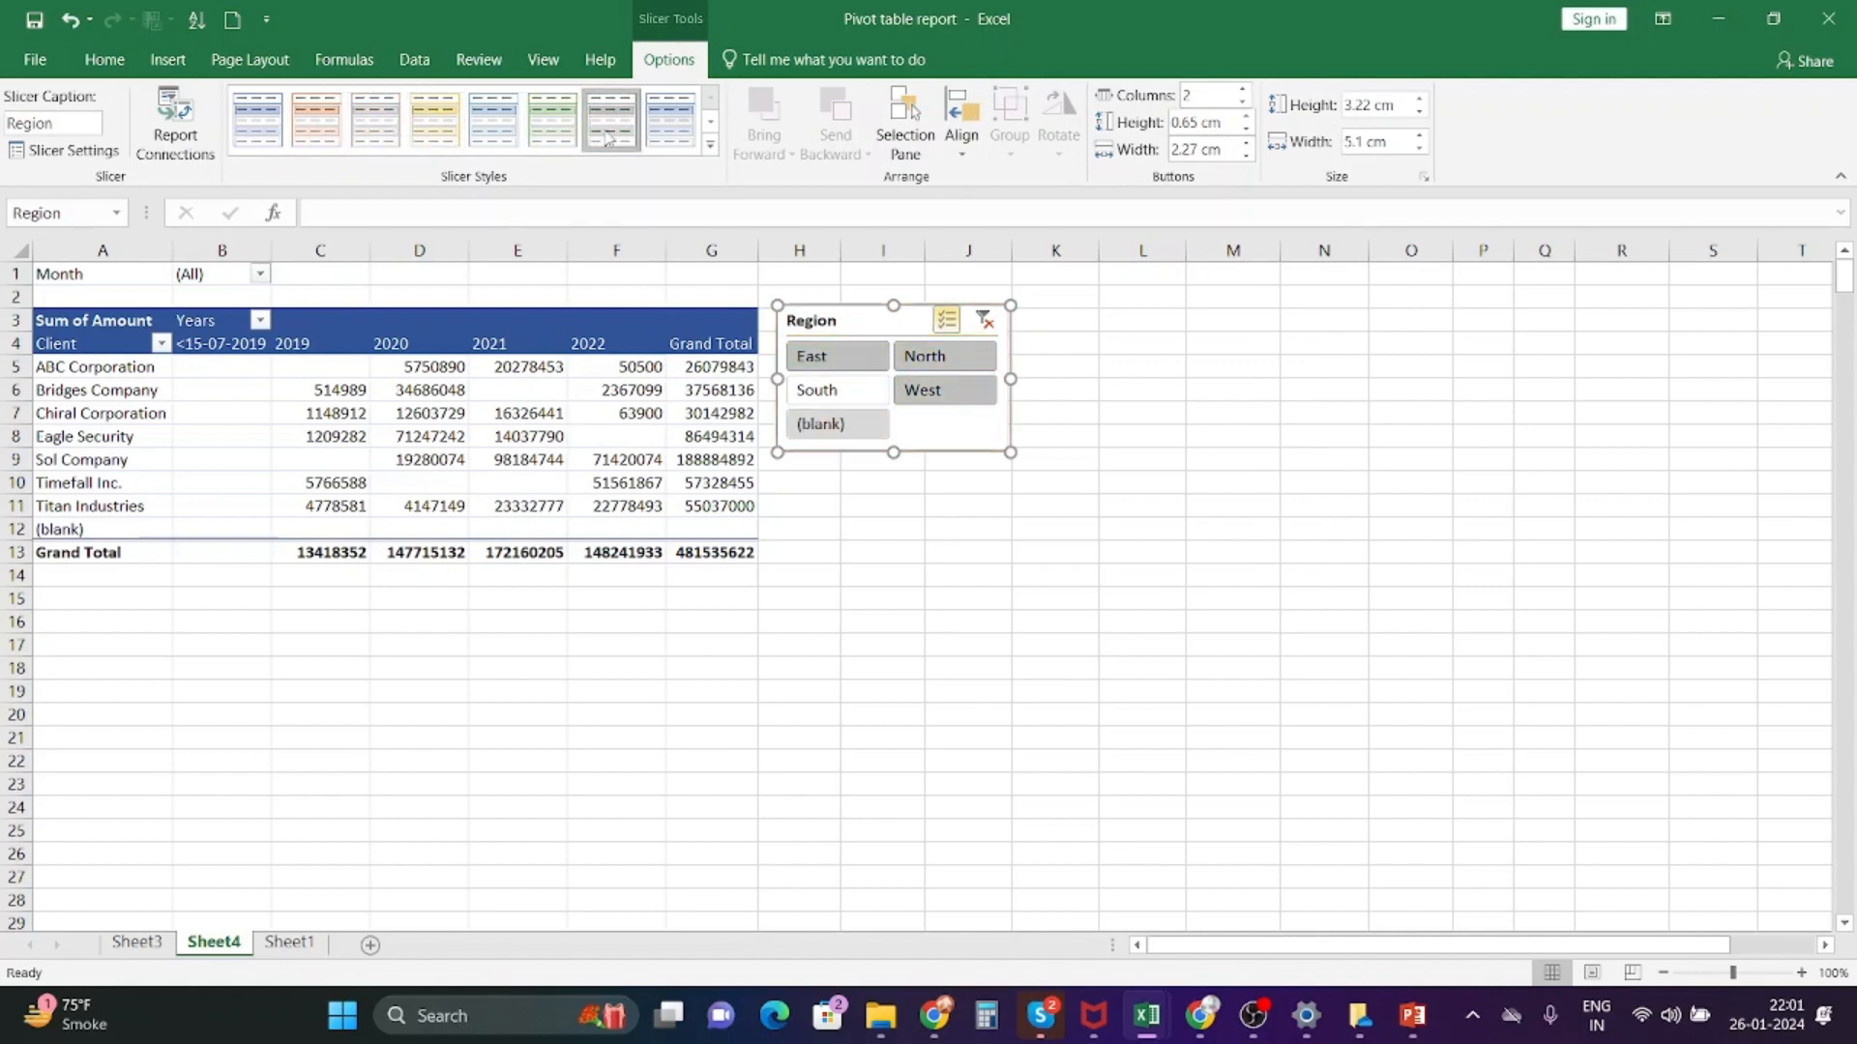
{"action": "left_click", "coordinate": [671, 143]}
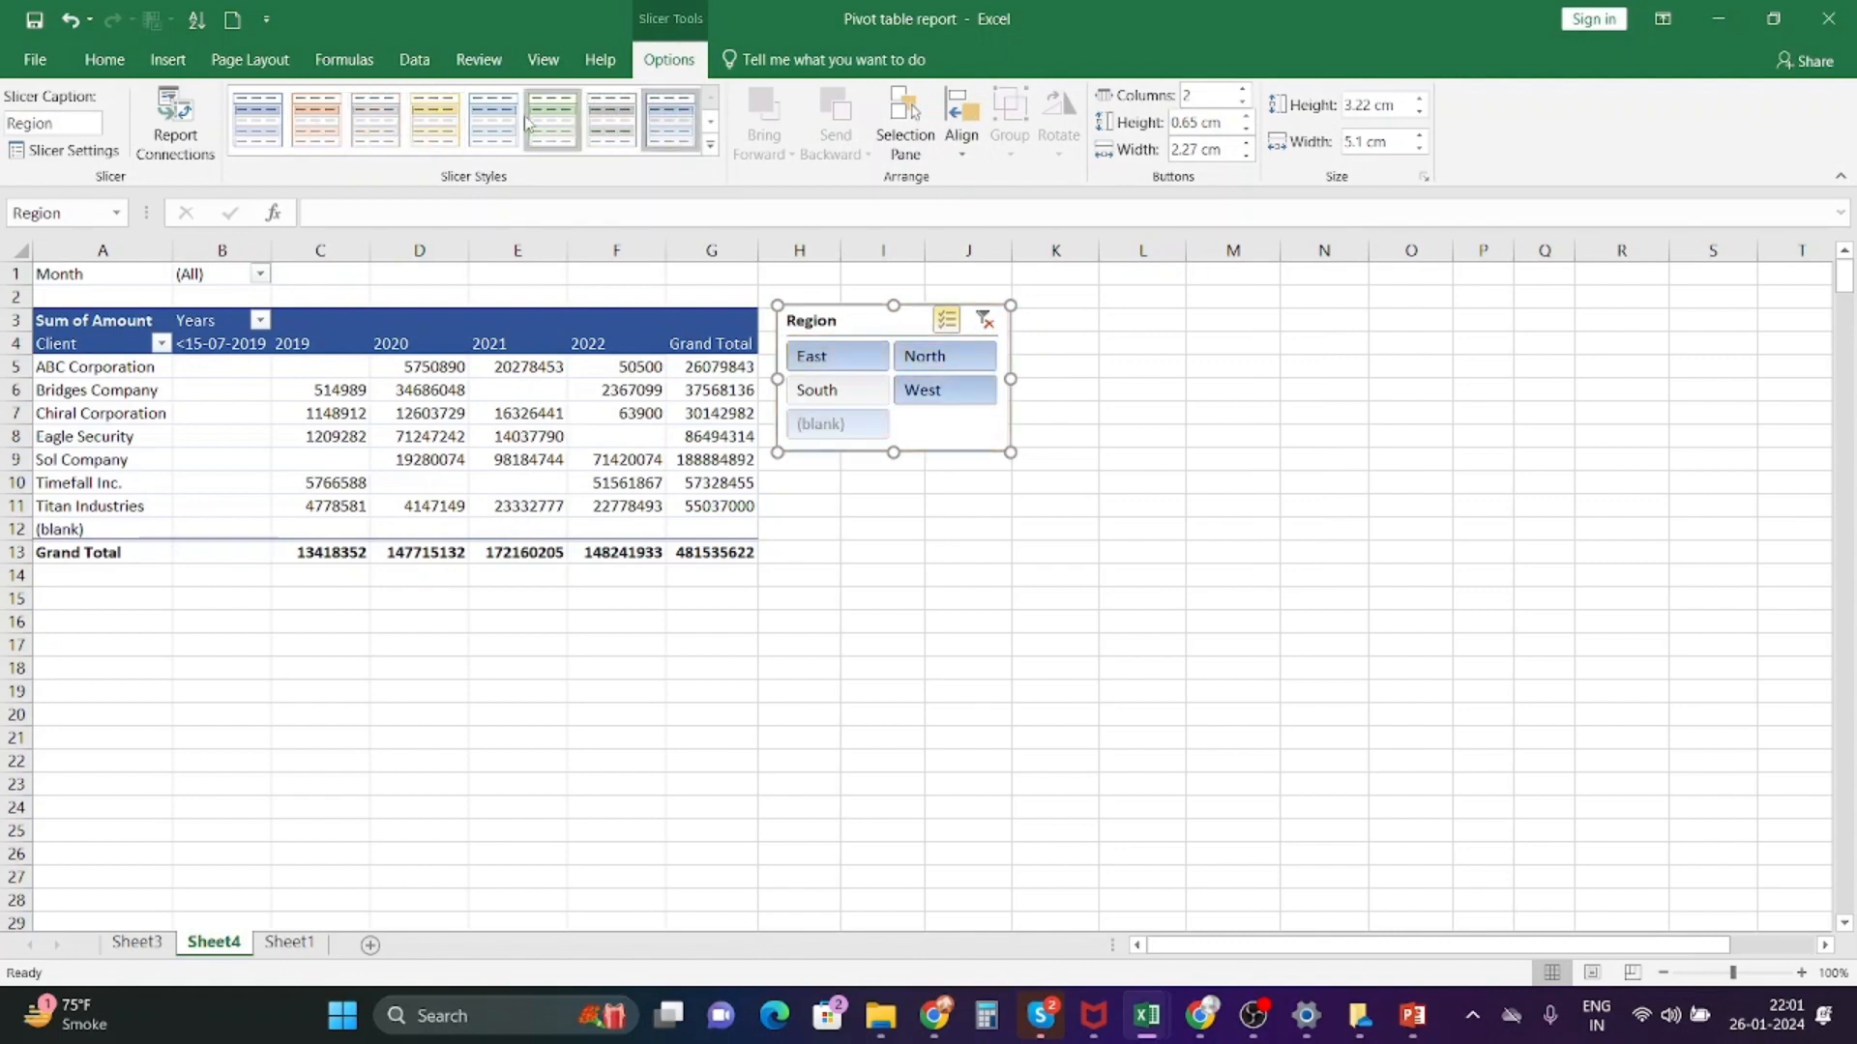
{"action": "left_click", "coordinate": [908, 535]}
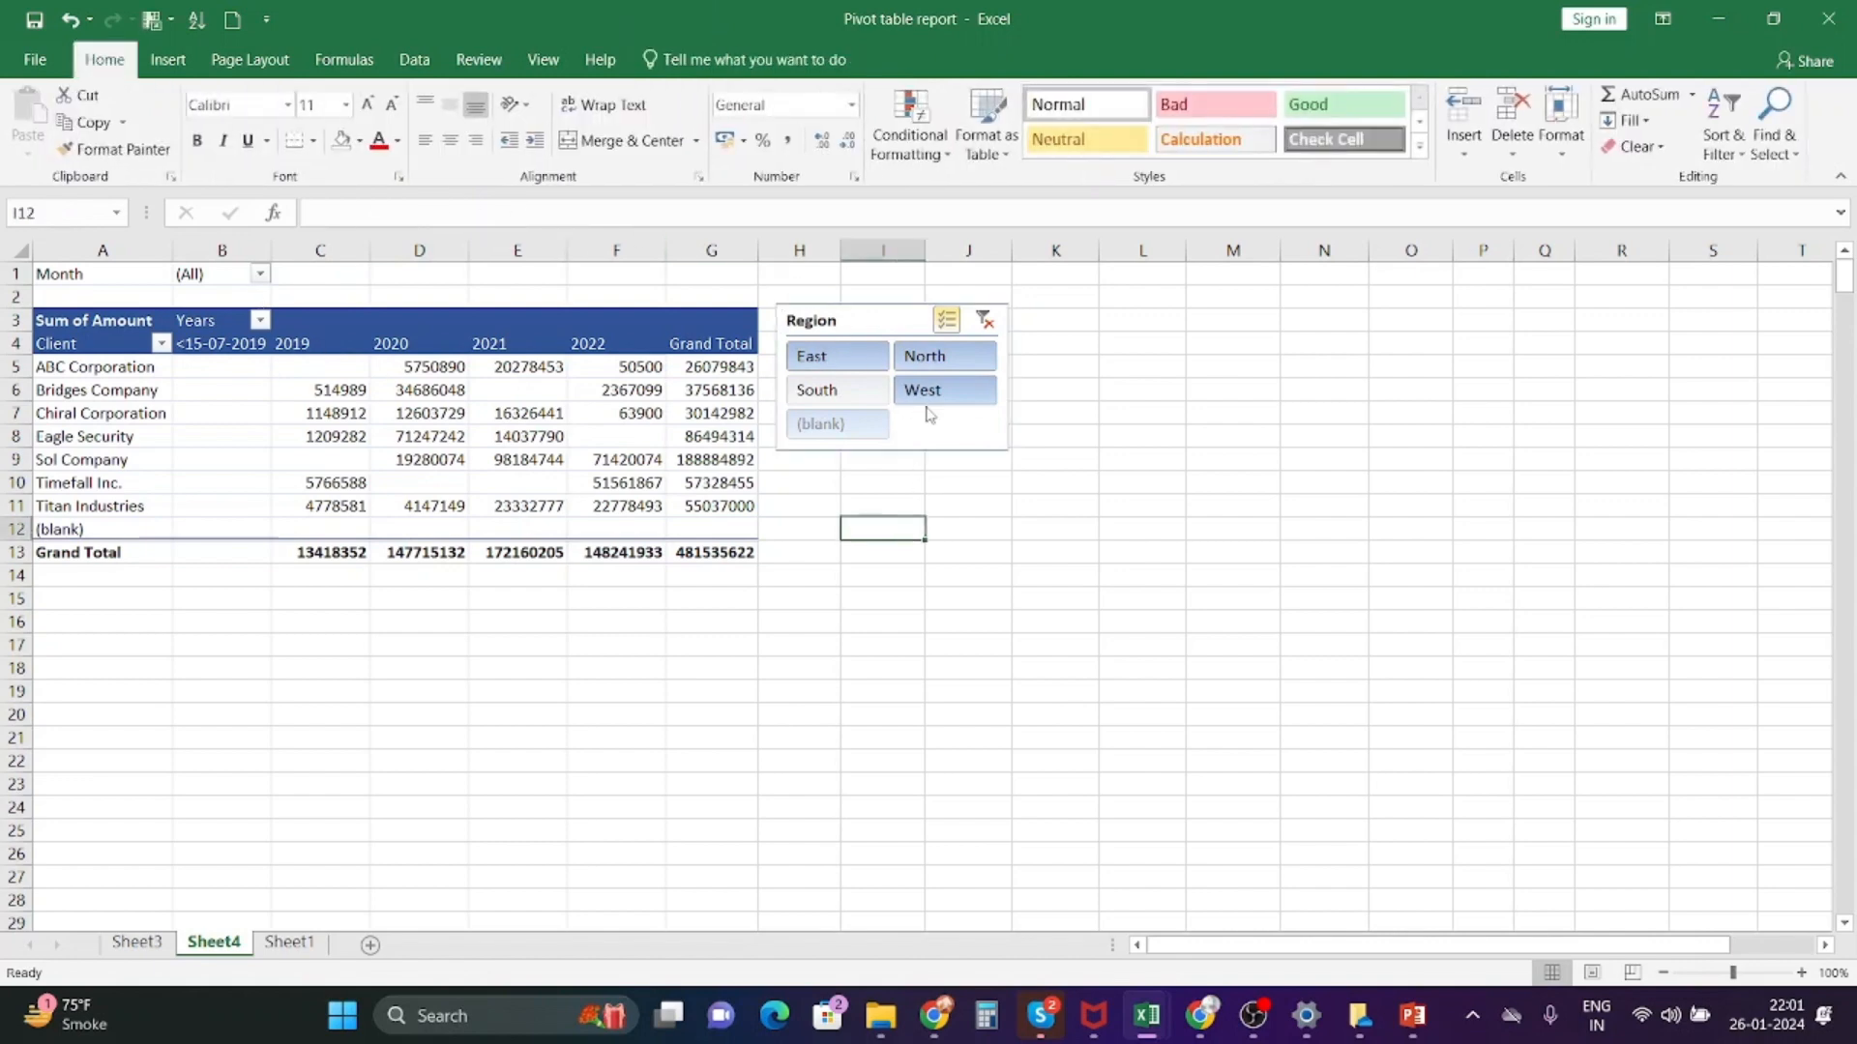
{"action": "left_click", "coordinate": [844, 331]}
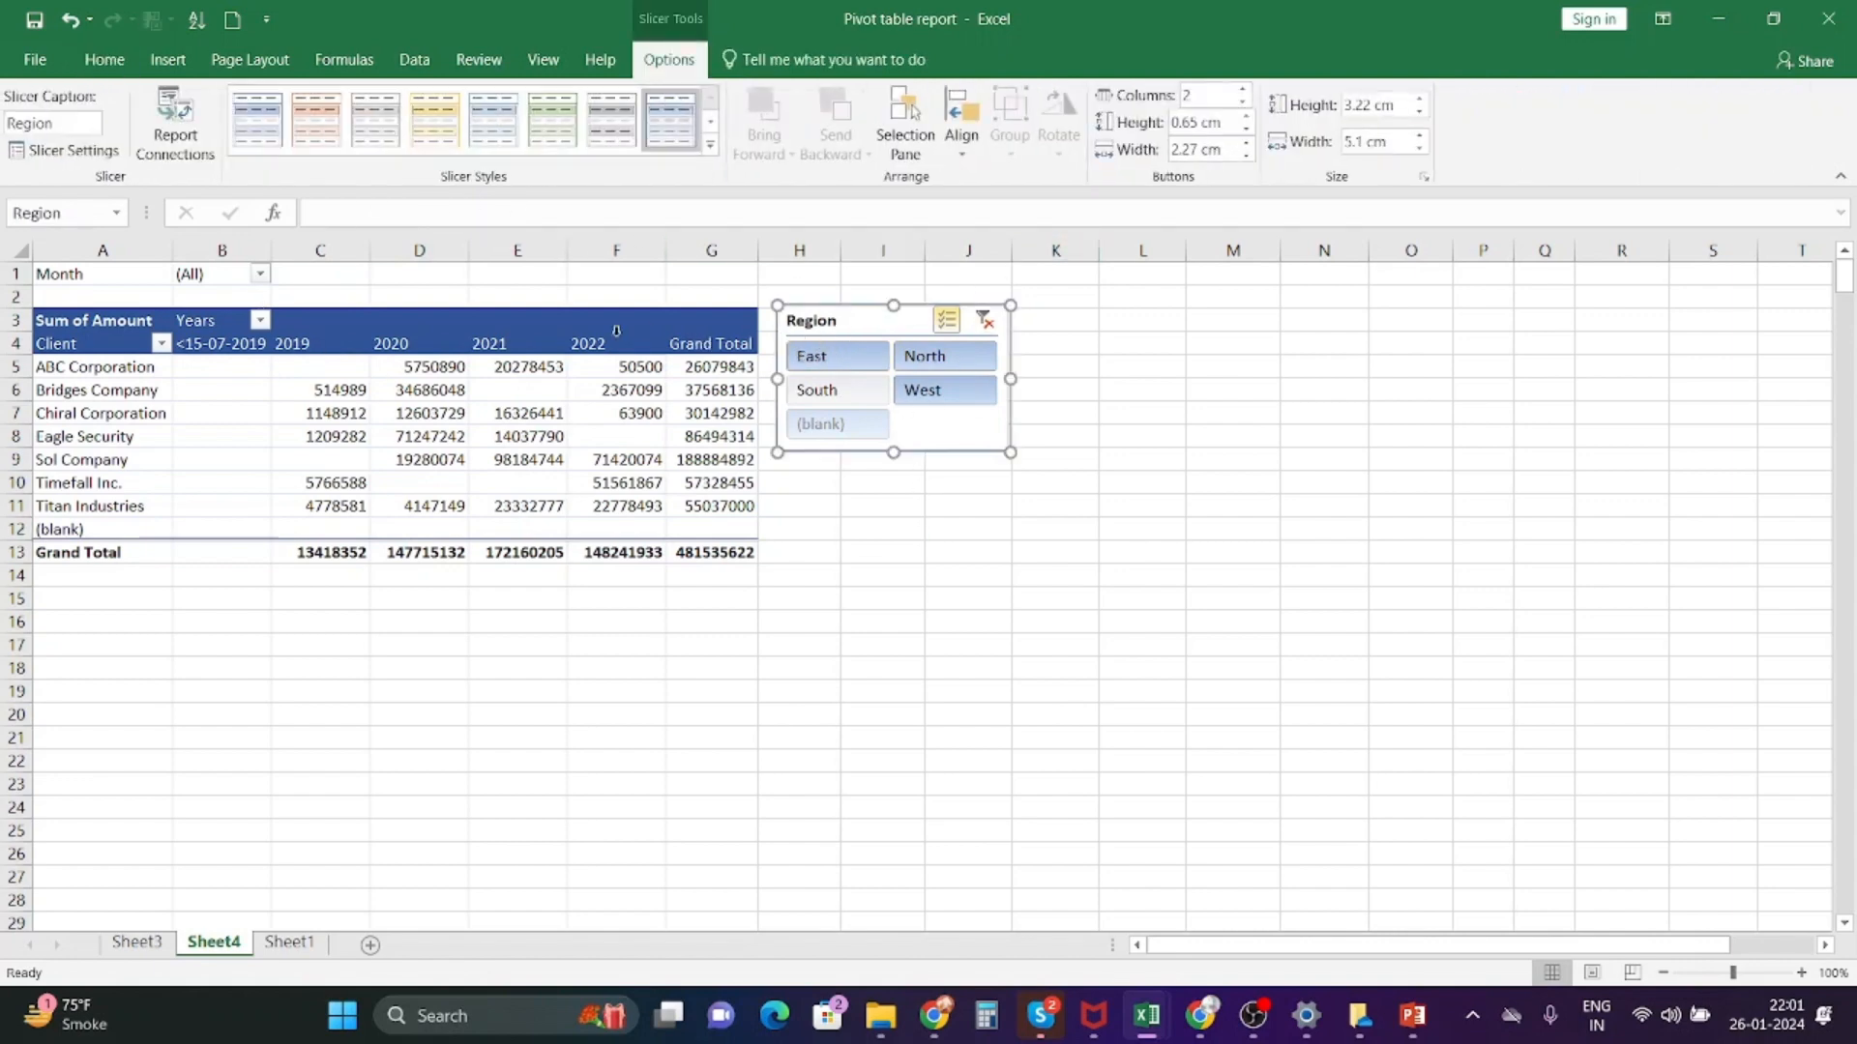
- Rename the PivotTable as "region wise report"
{"action": "left_click", "coordinate": [616, 338]}
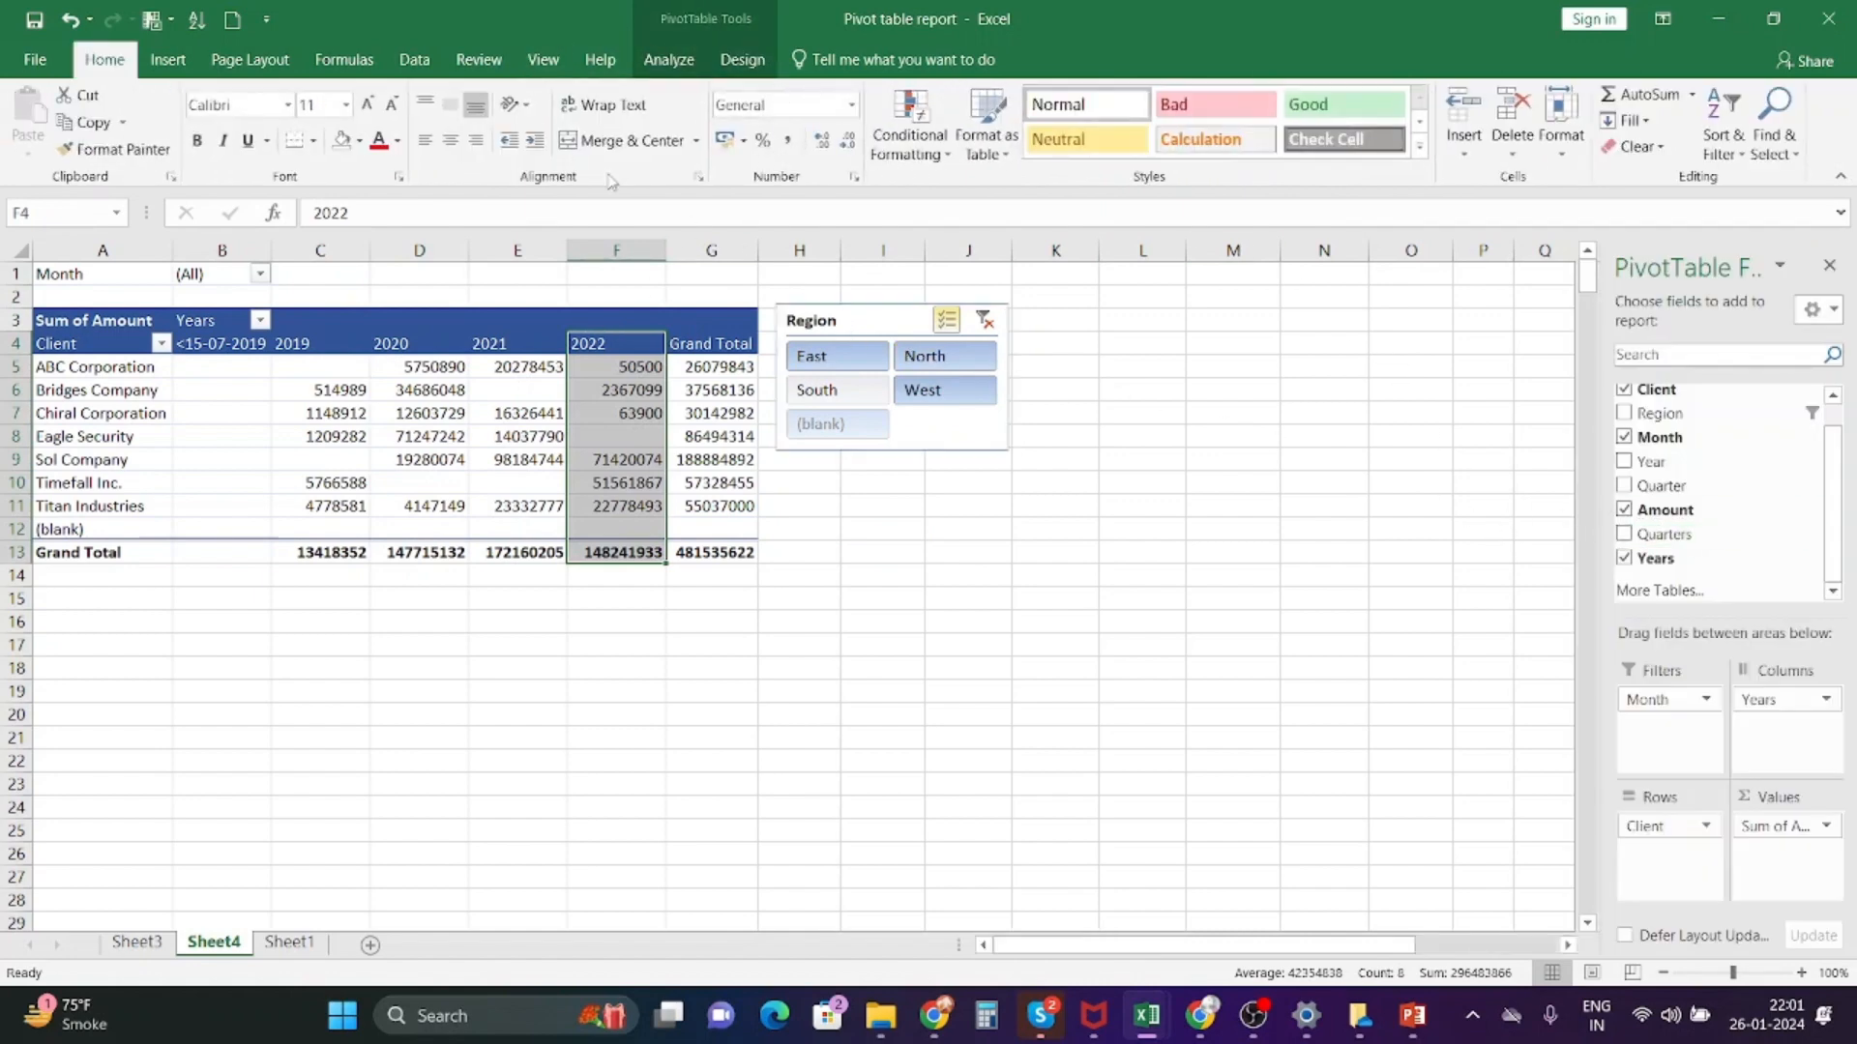
{"action": "left_click", "coordinate": [669, 60]}
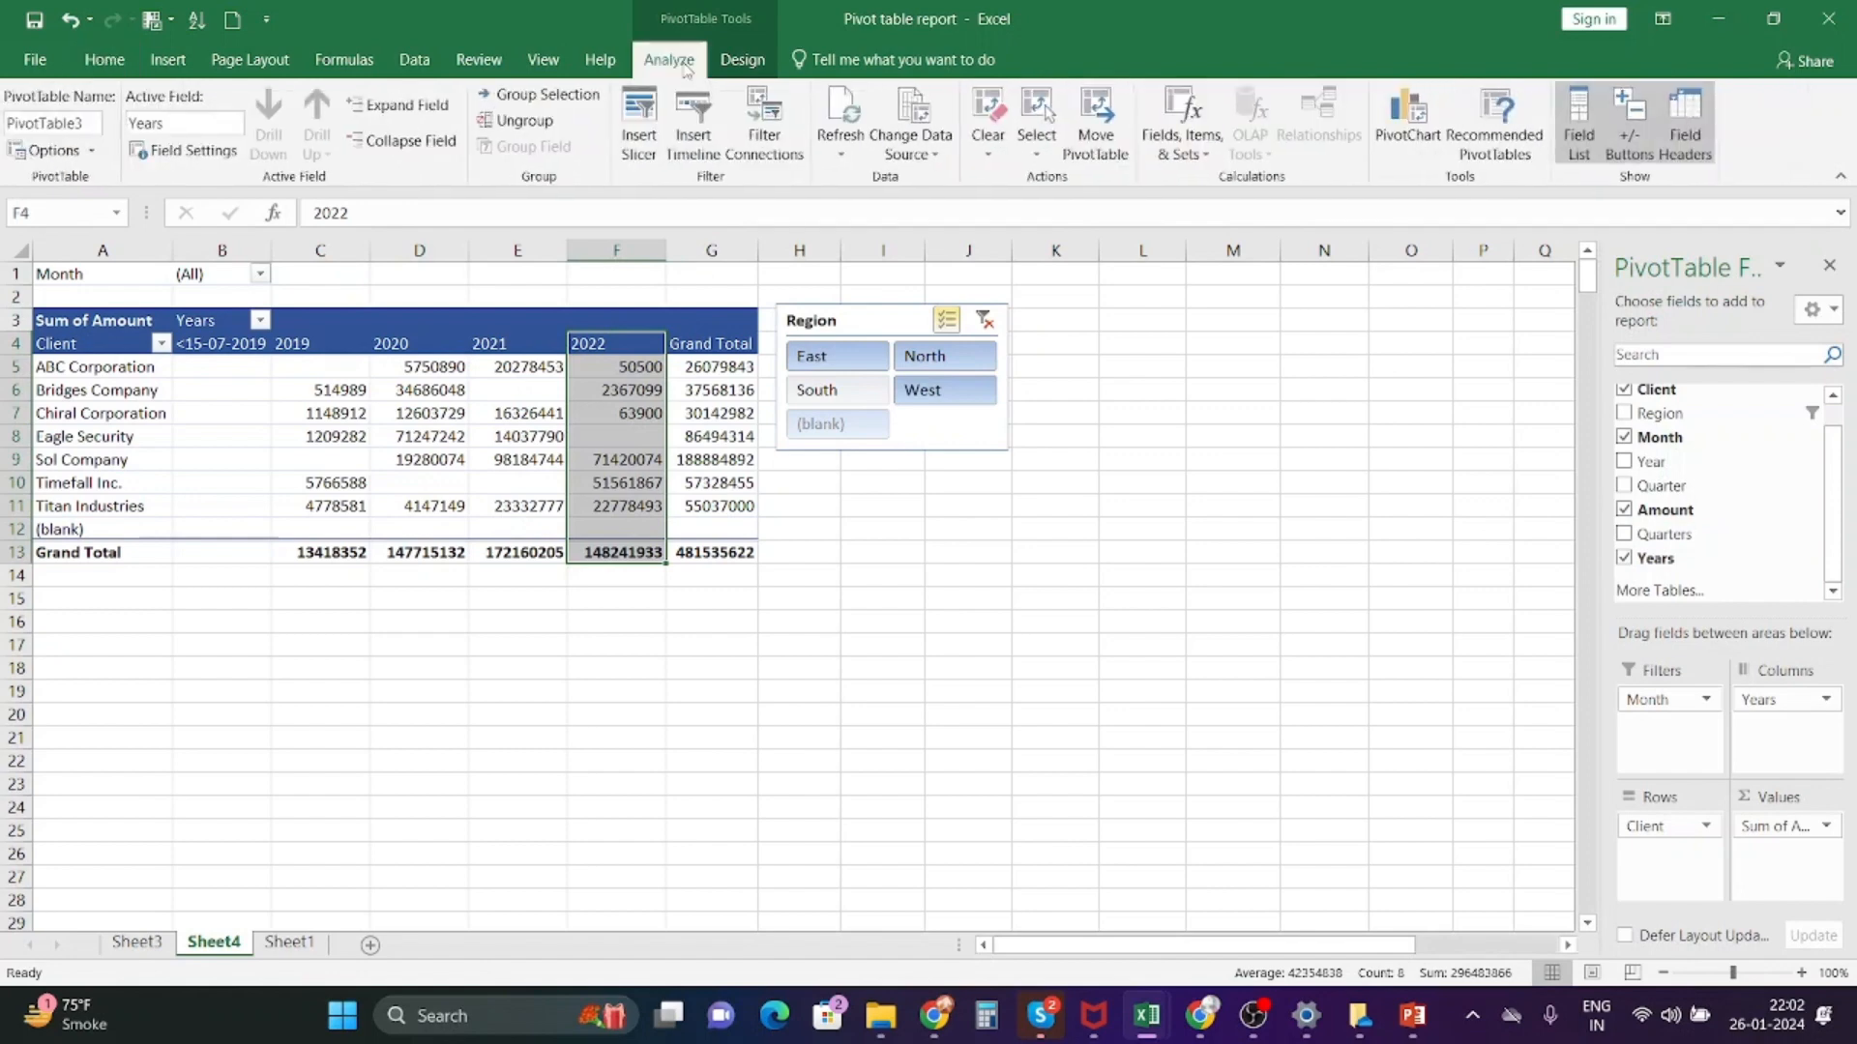
{"action": "left_click", "coordinate": [87, 123]}
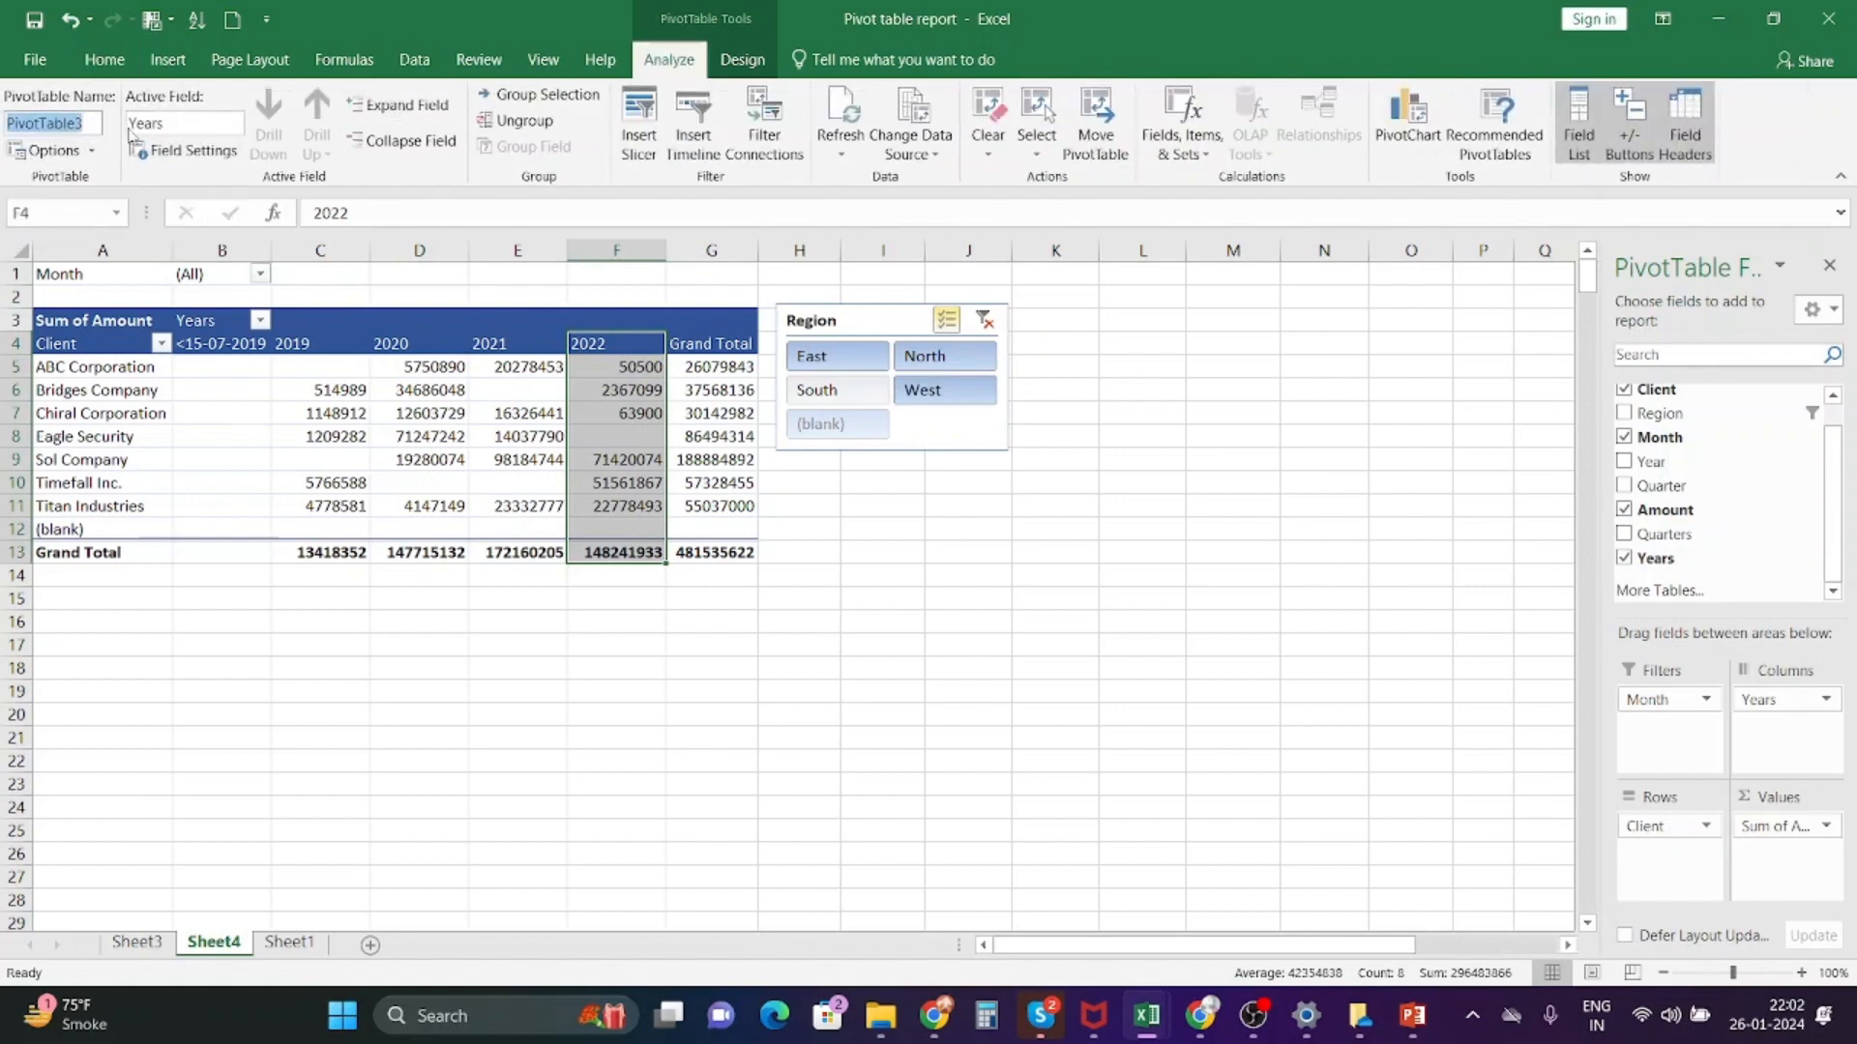
{"action": "type", "text": "region wis"}
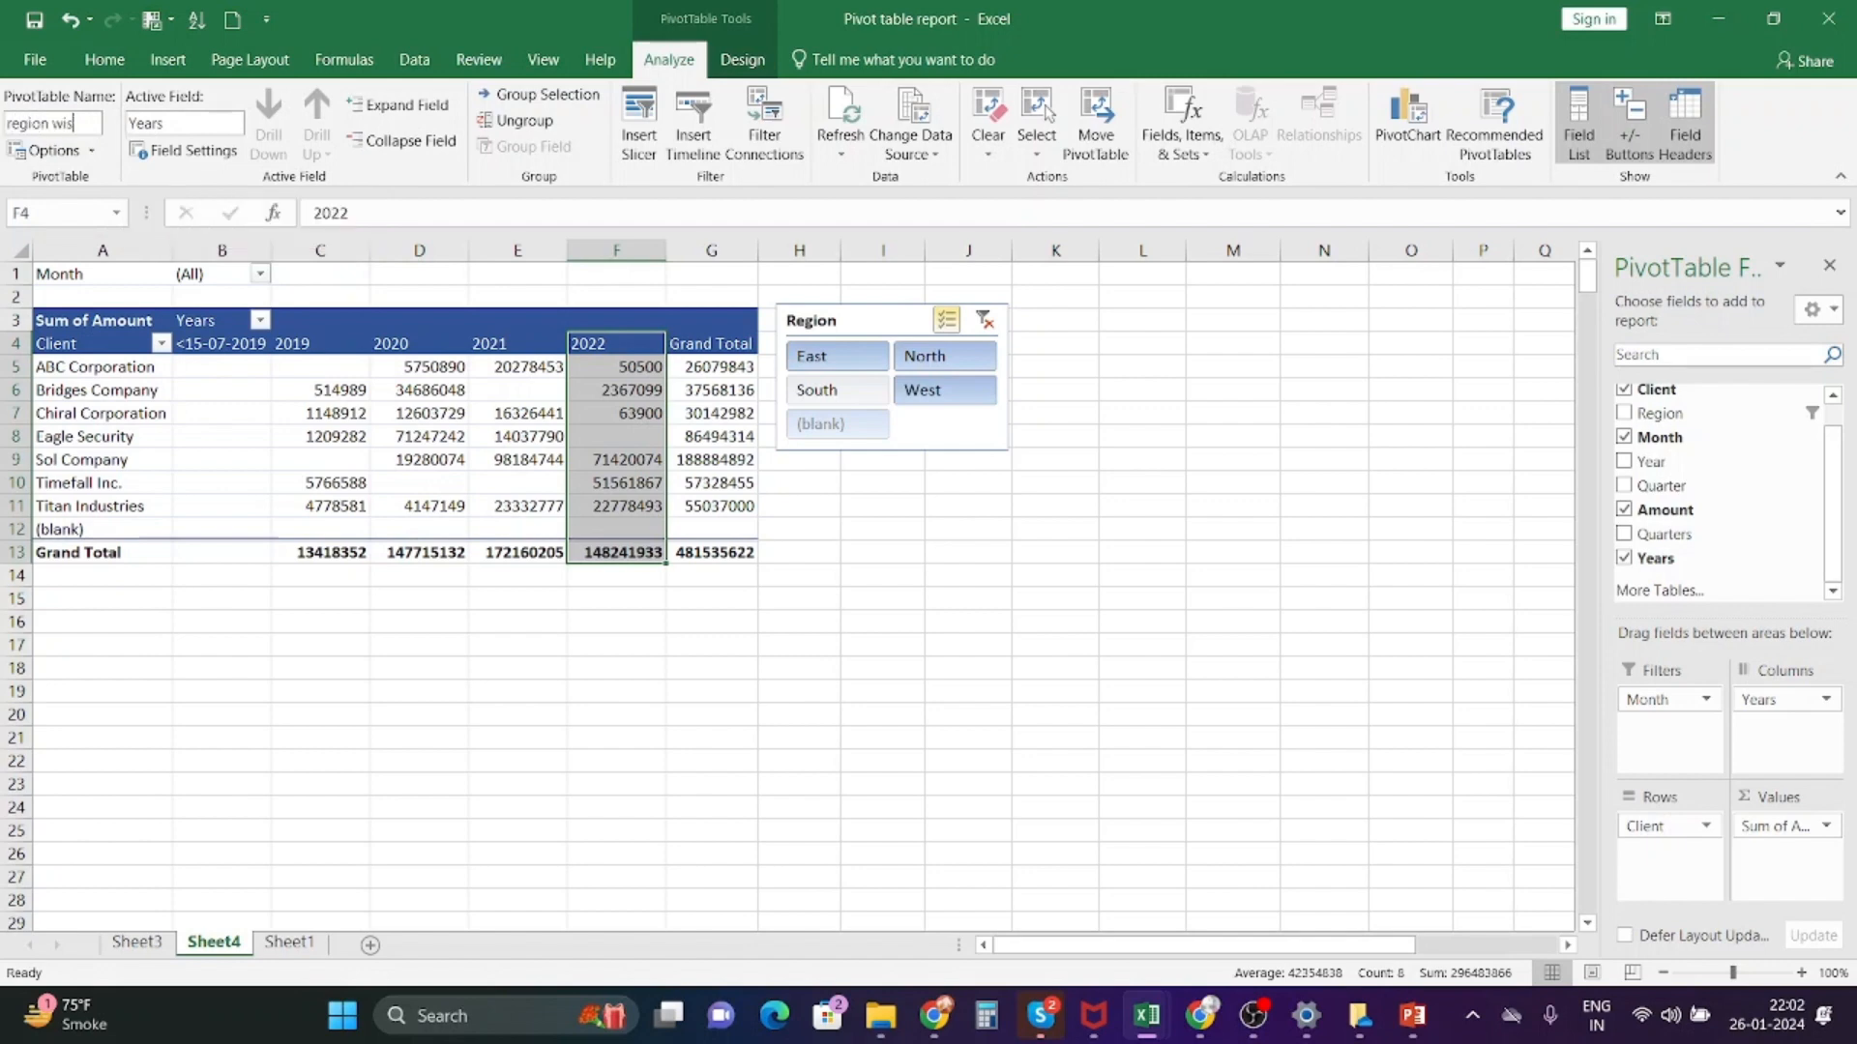
{"action": "type", "text": "e report"}
{"action": "left_click", "coordinate": [179, 123]}
- Examine the report filter pages settings and the PivotTable's layout and format options, leaving both without changes
{"action": "left_click", "coordinate": [91, 152]}
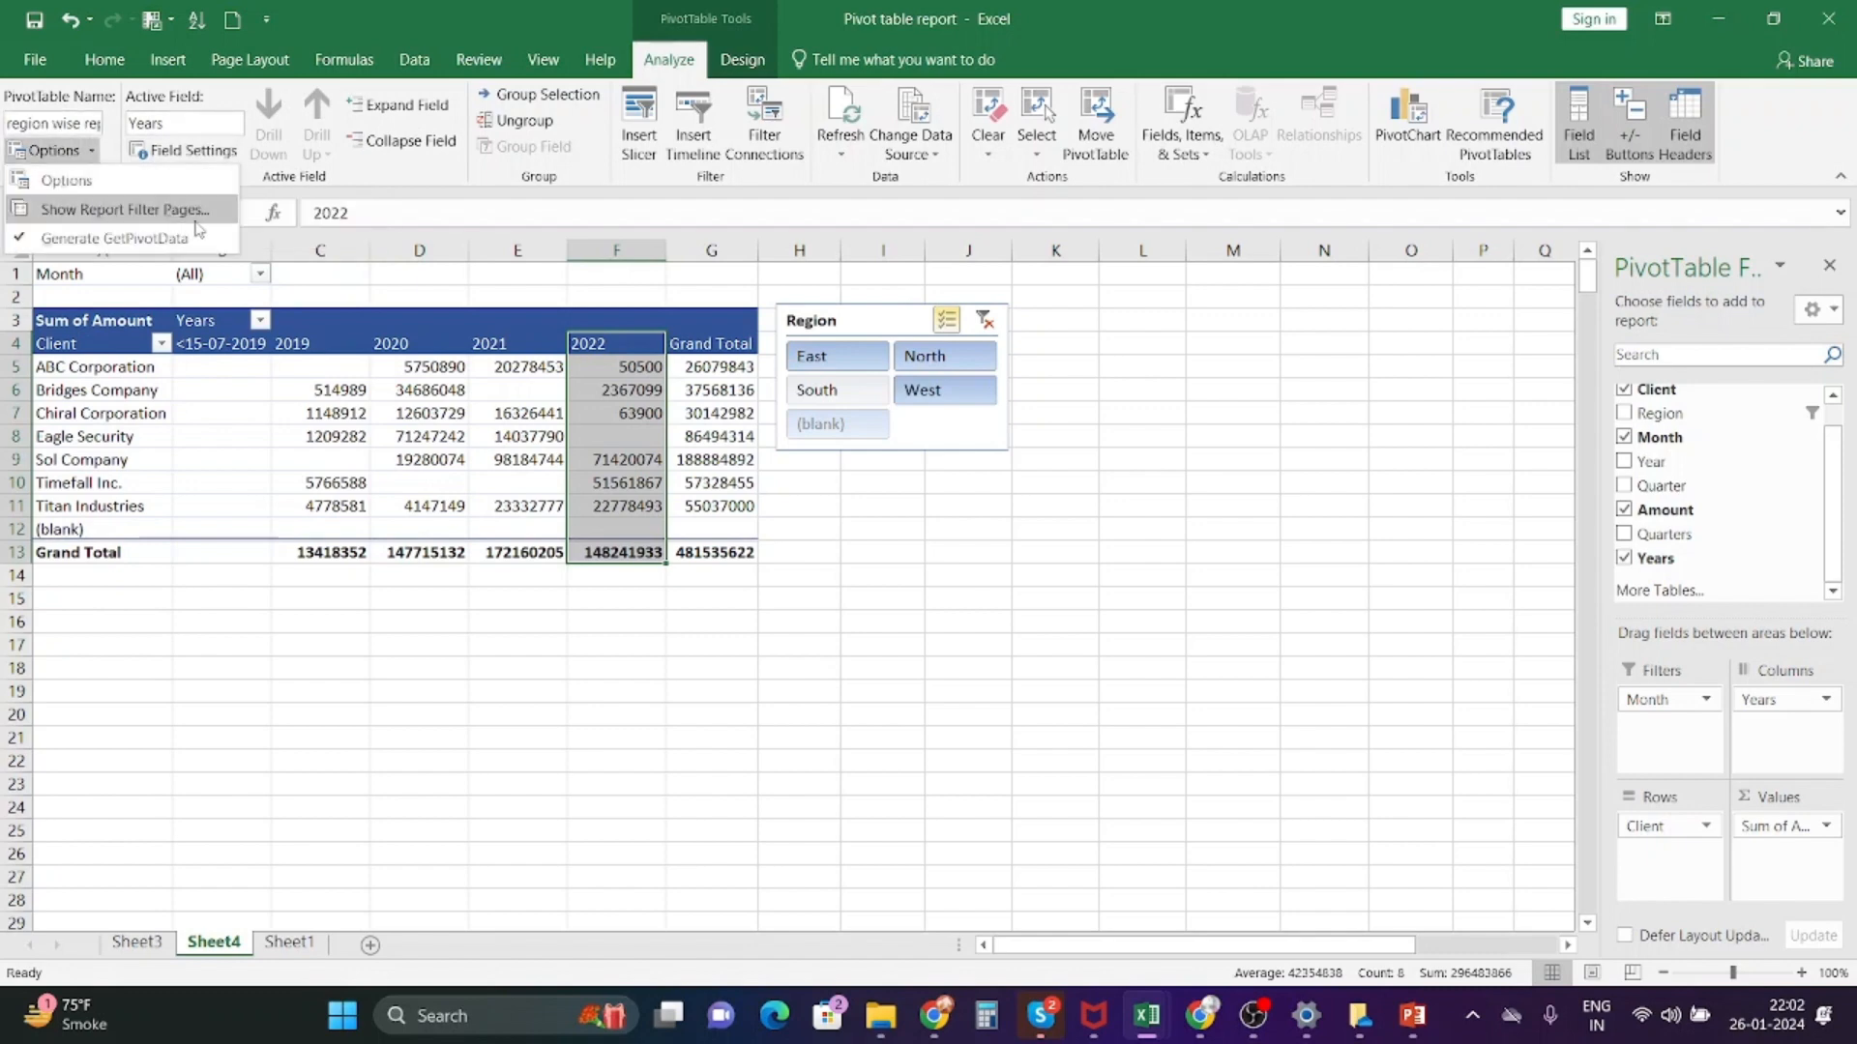
{"action": "left_click", "coordinate": [126, 210]}
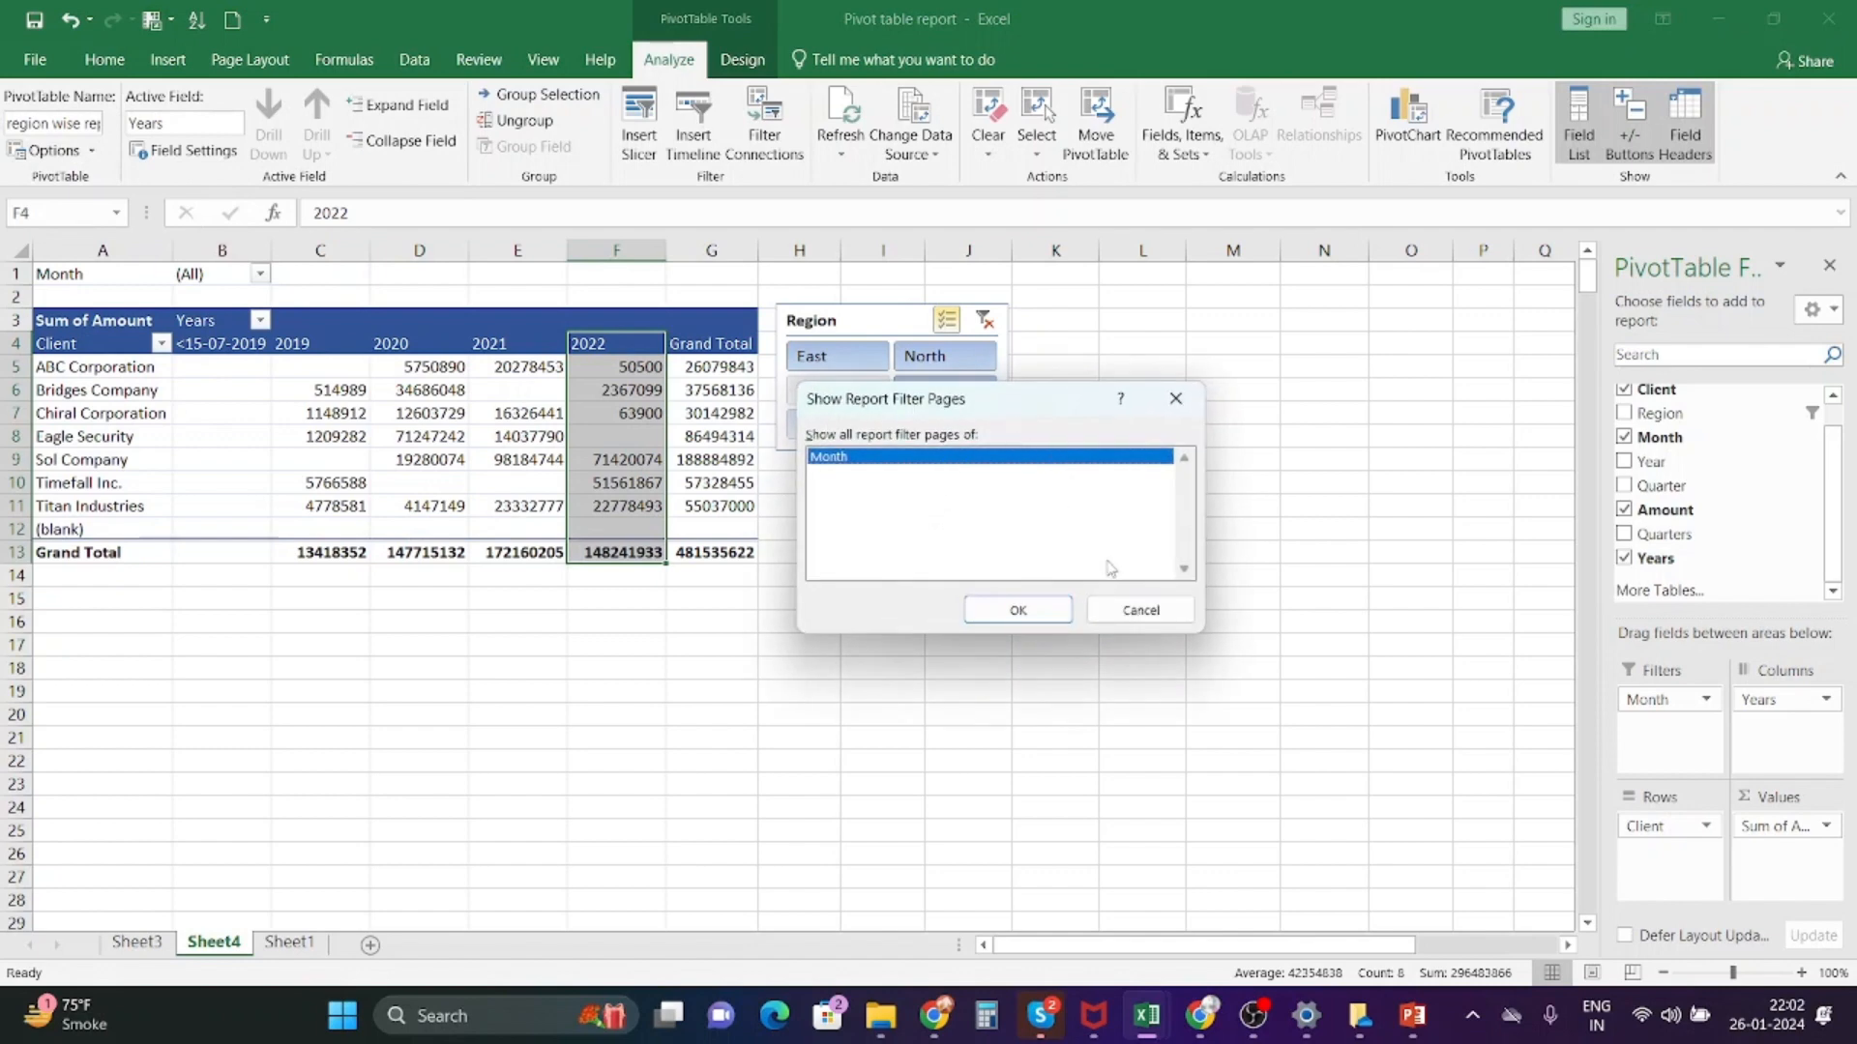
{"action": "left_click", "coordinate": [1161, 610]}
{"action": "left_click", "coordinate": [91, 151]}
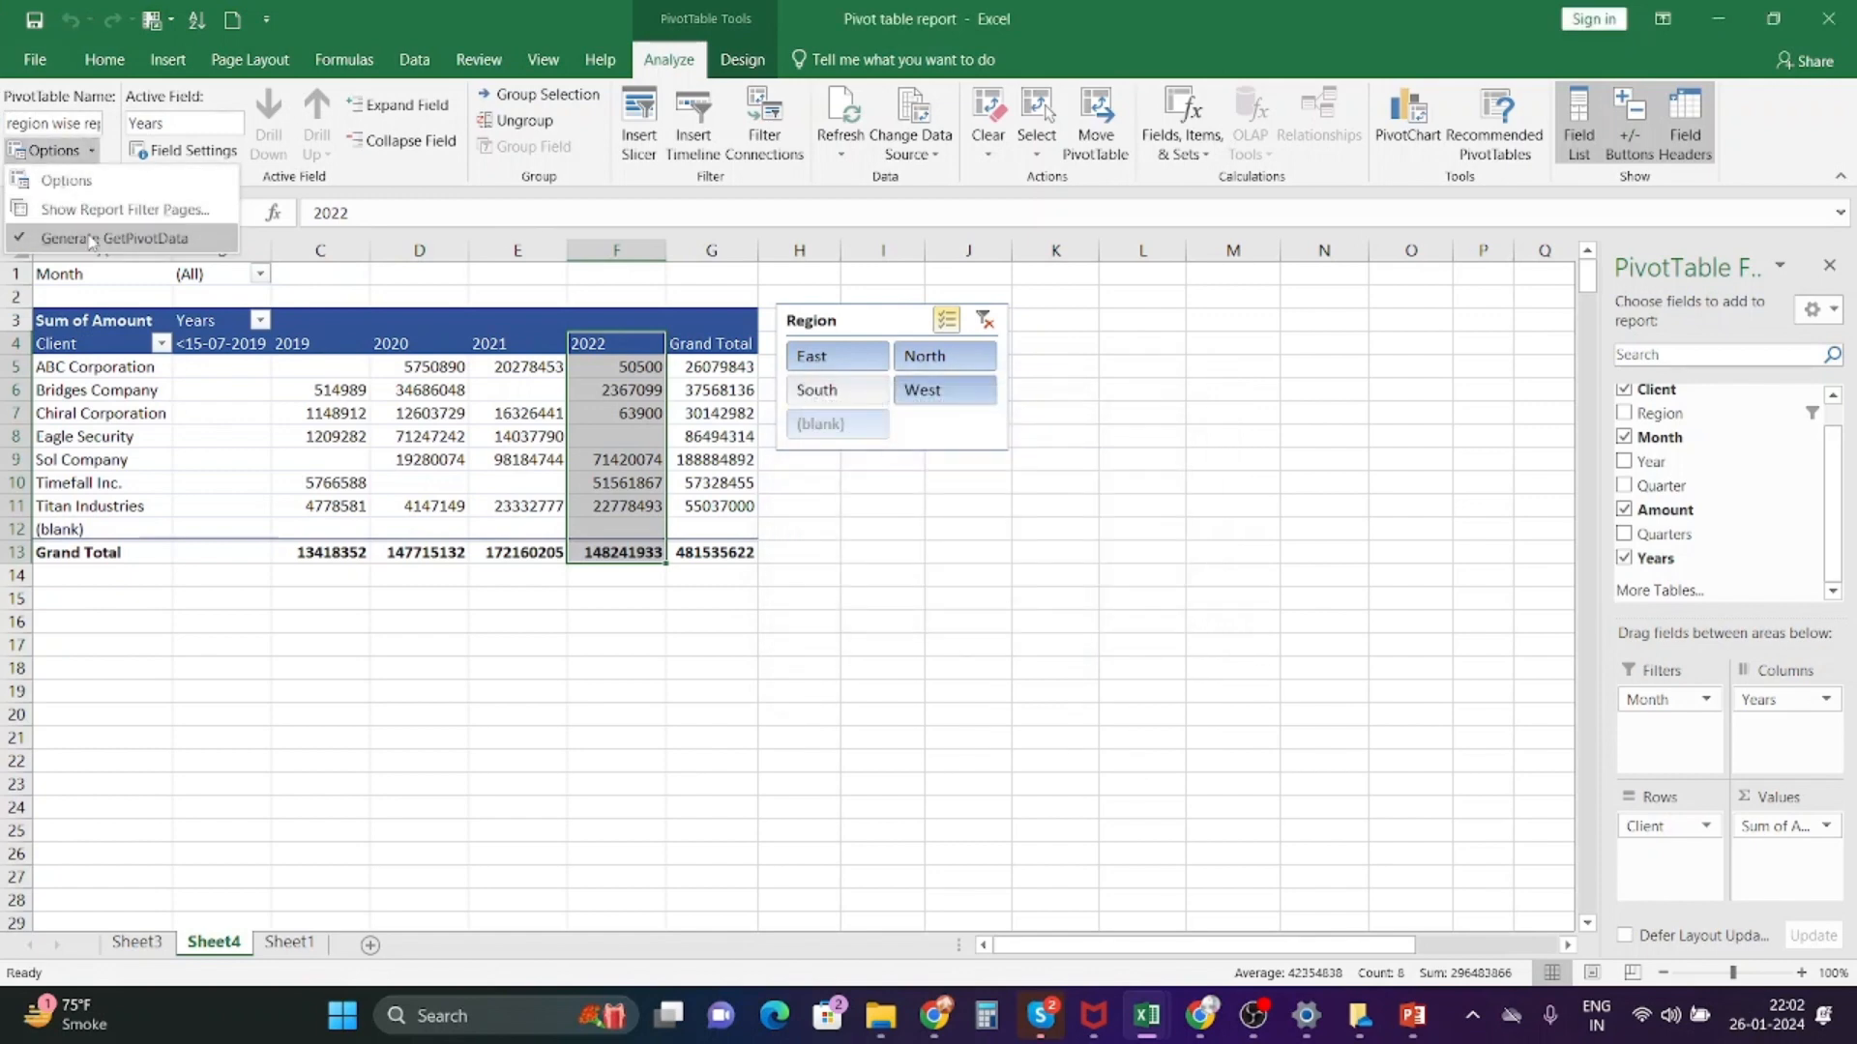
{"action": "left_click", "coordinate": [96, 184]}
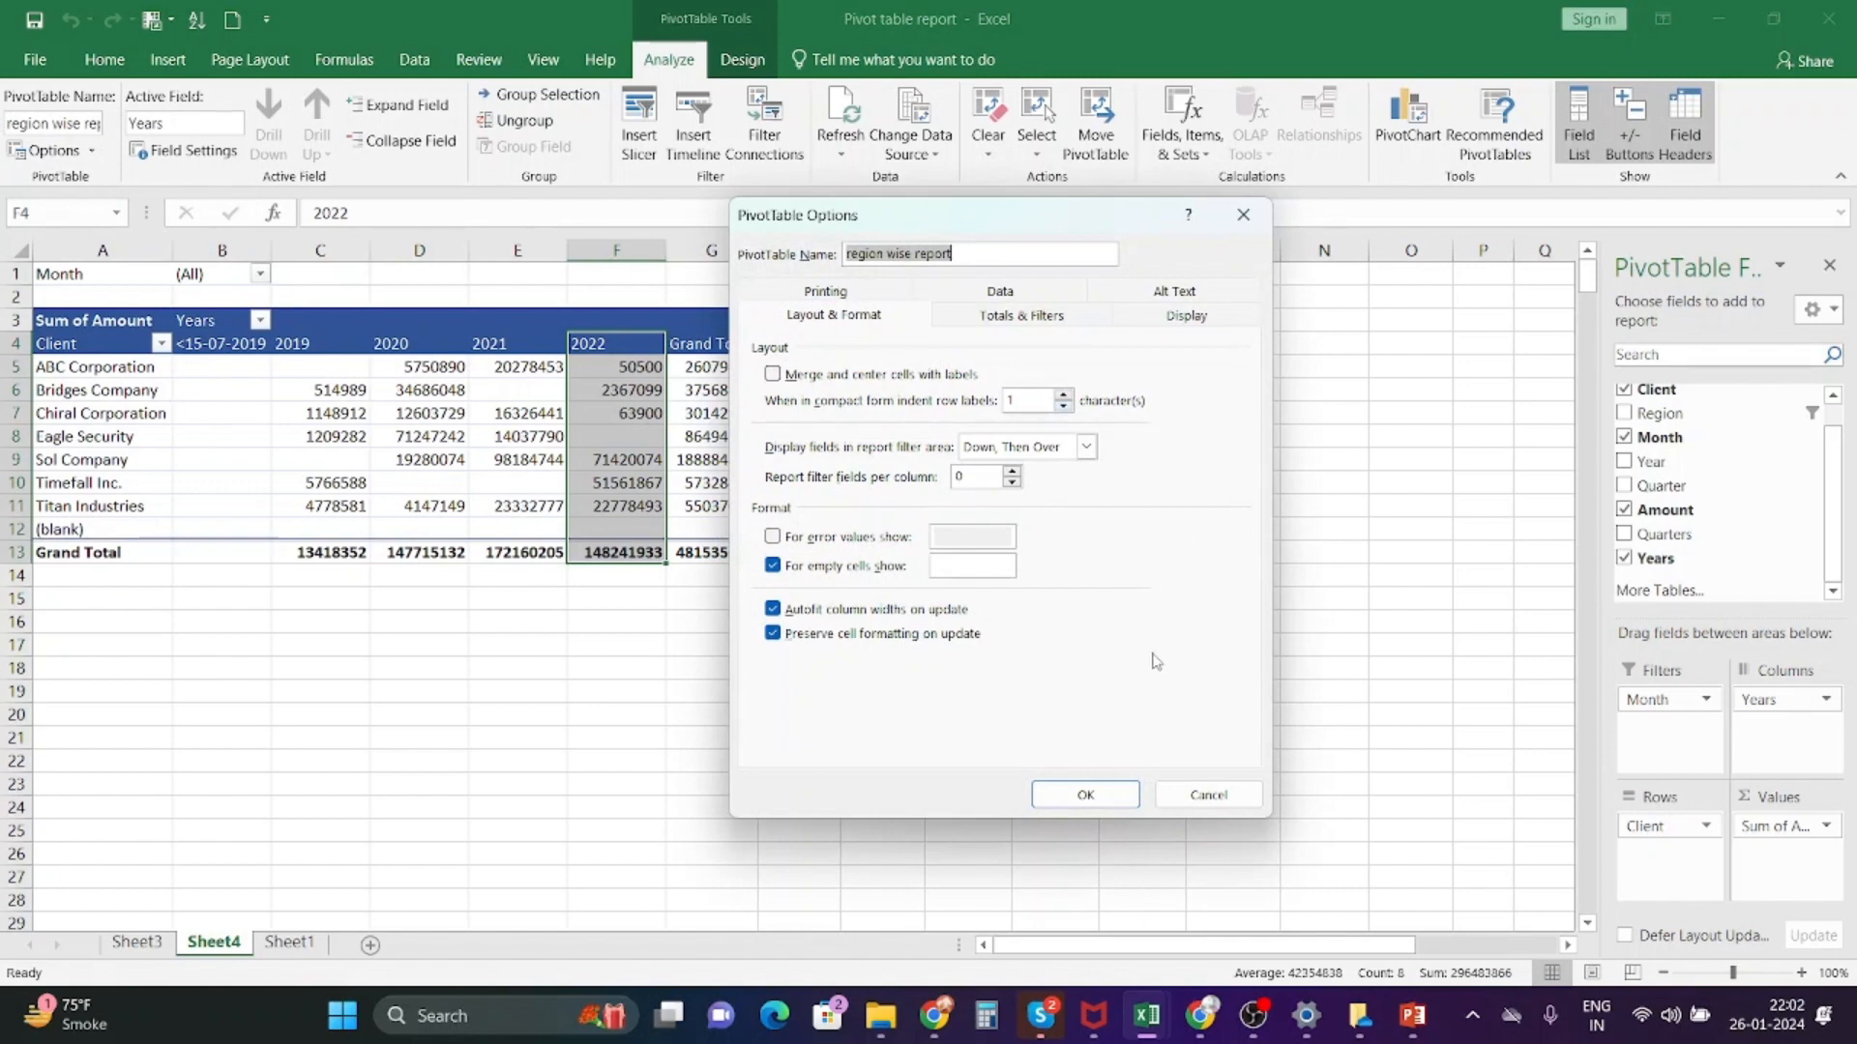
{"action": "left_click", "coordinate": [1235, 219]}
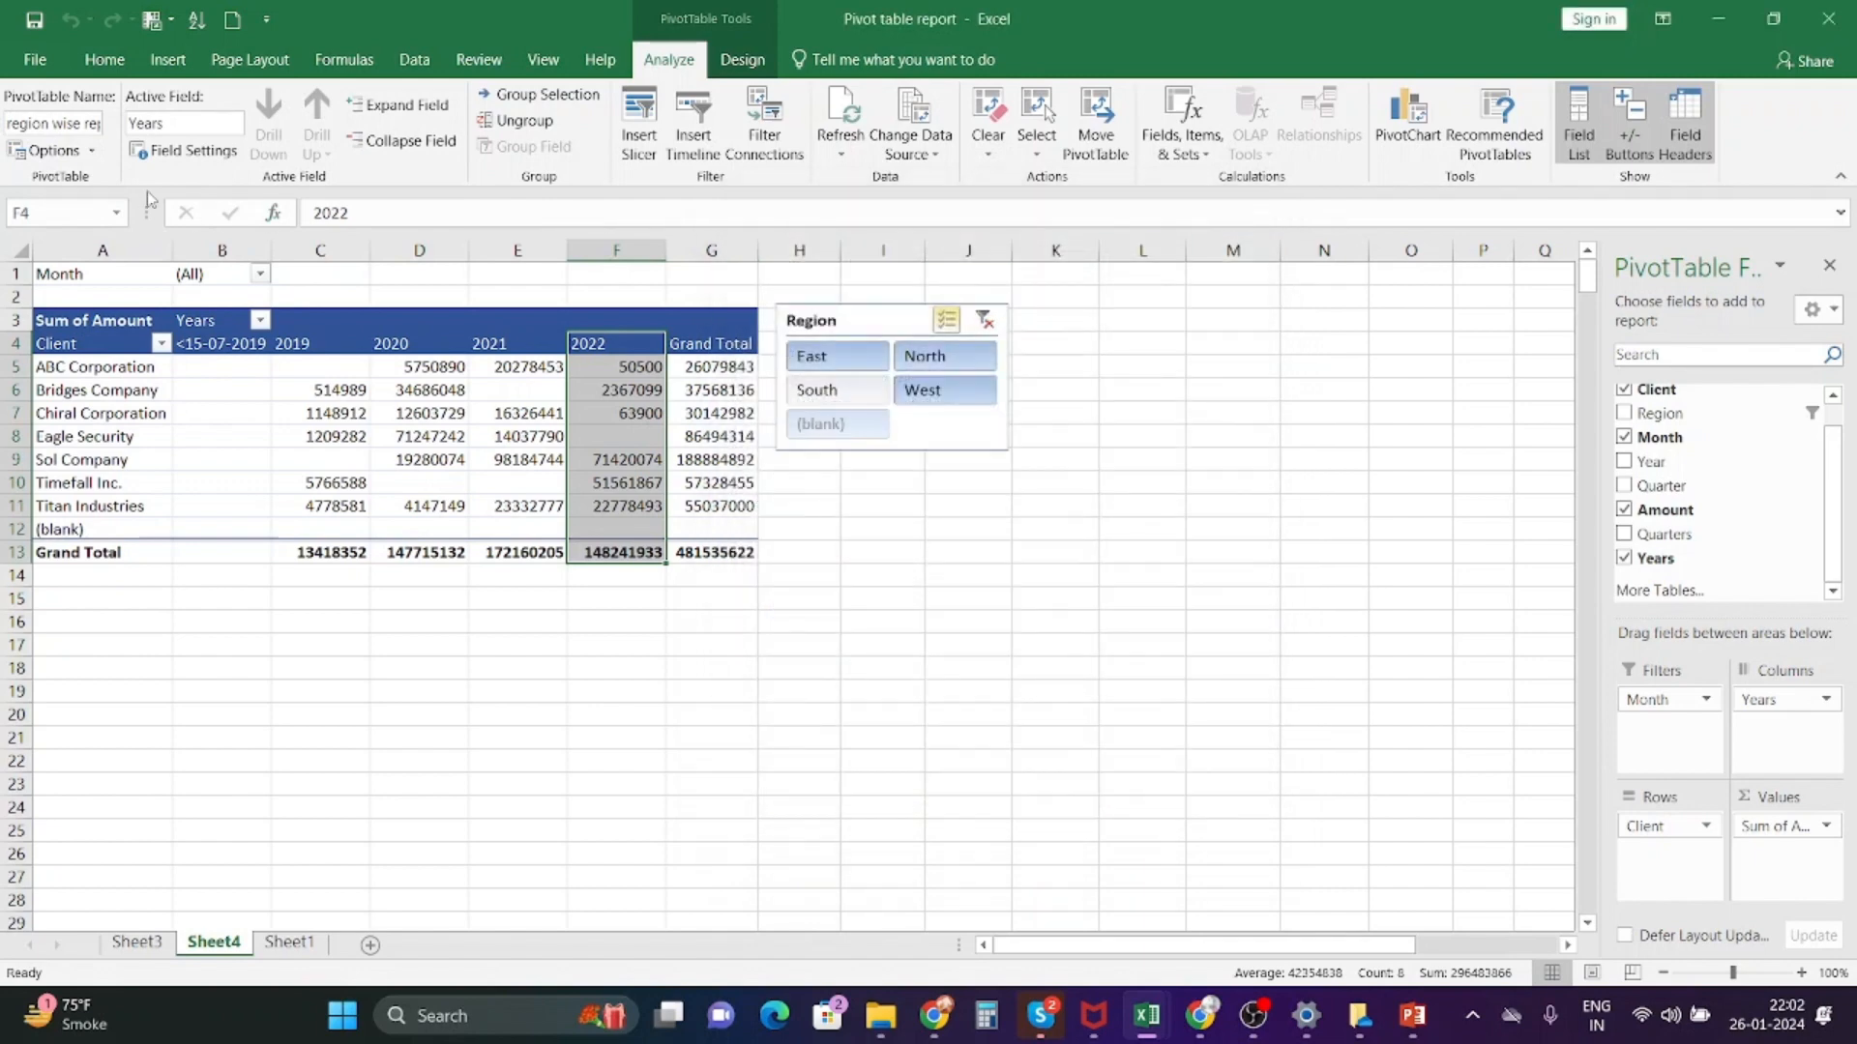
- View the field settings of the Years field and close them without changes
{"action": "left_click", "coordinate": [193, 151]}
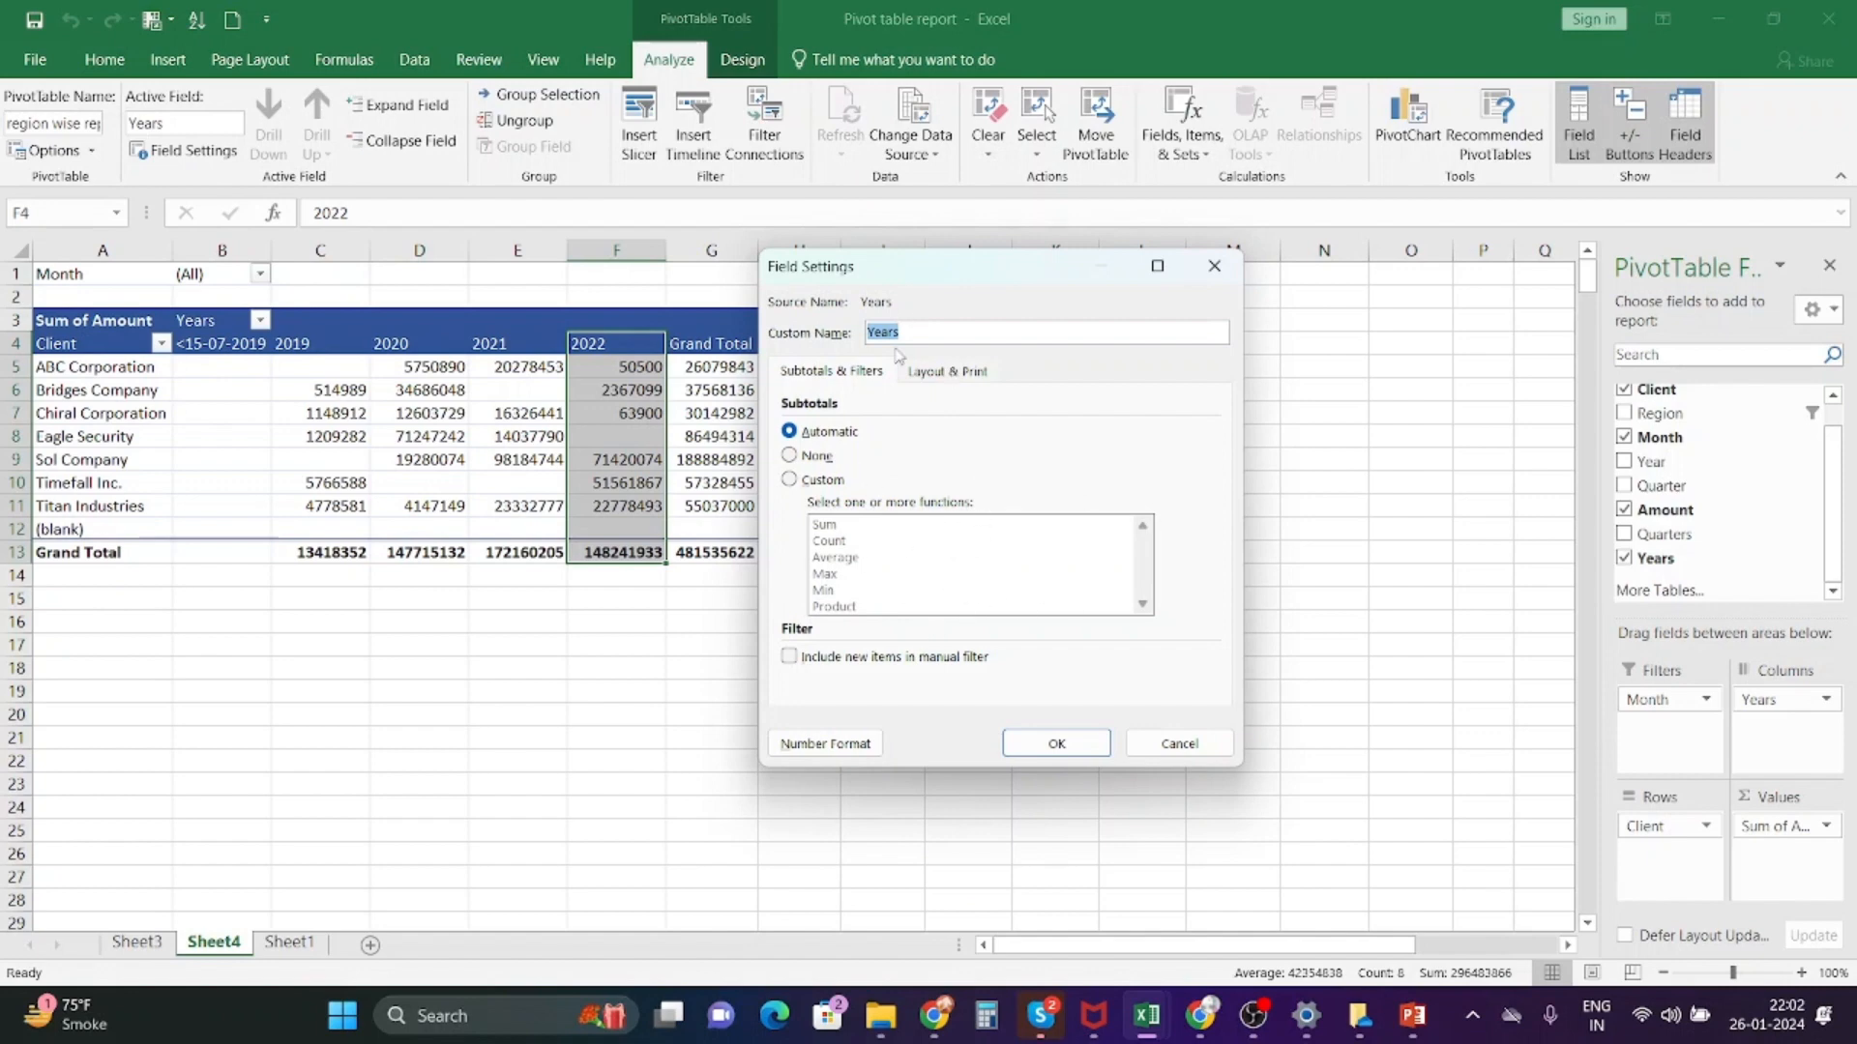
{"action": "left_click", "coordinate": [1215, 266]}
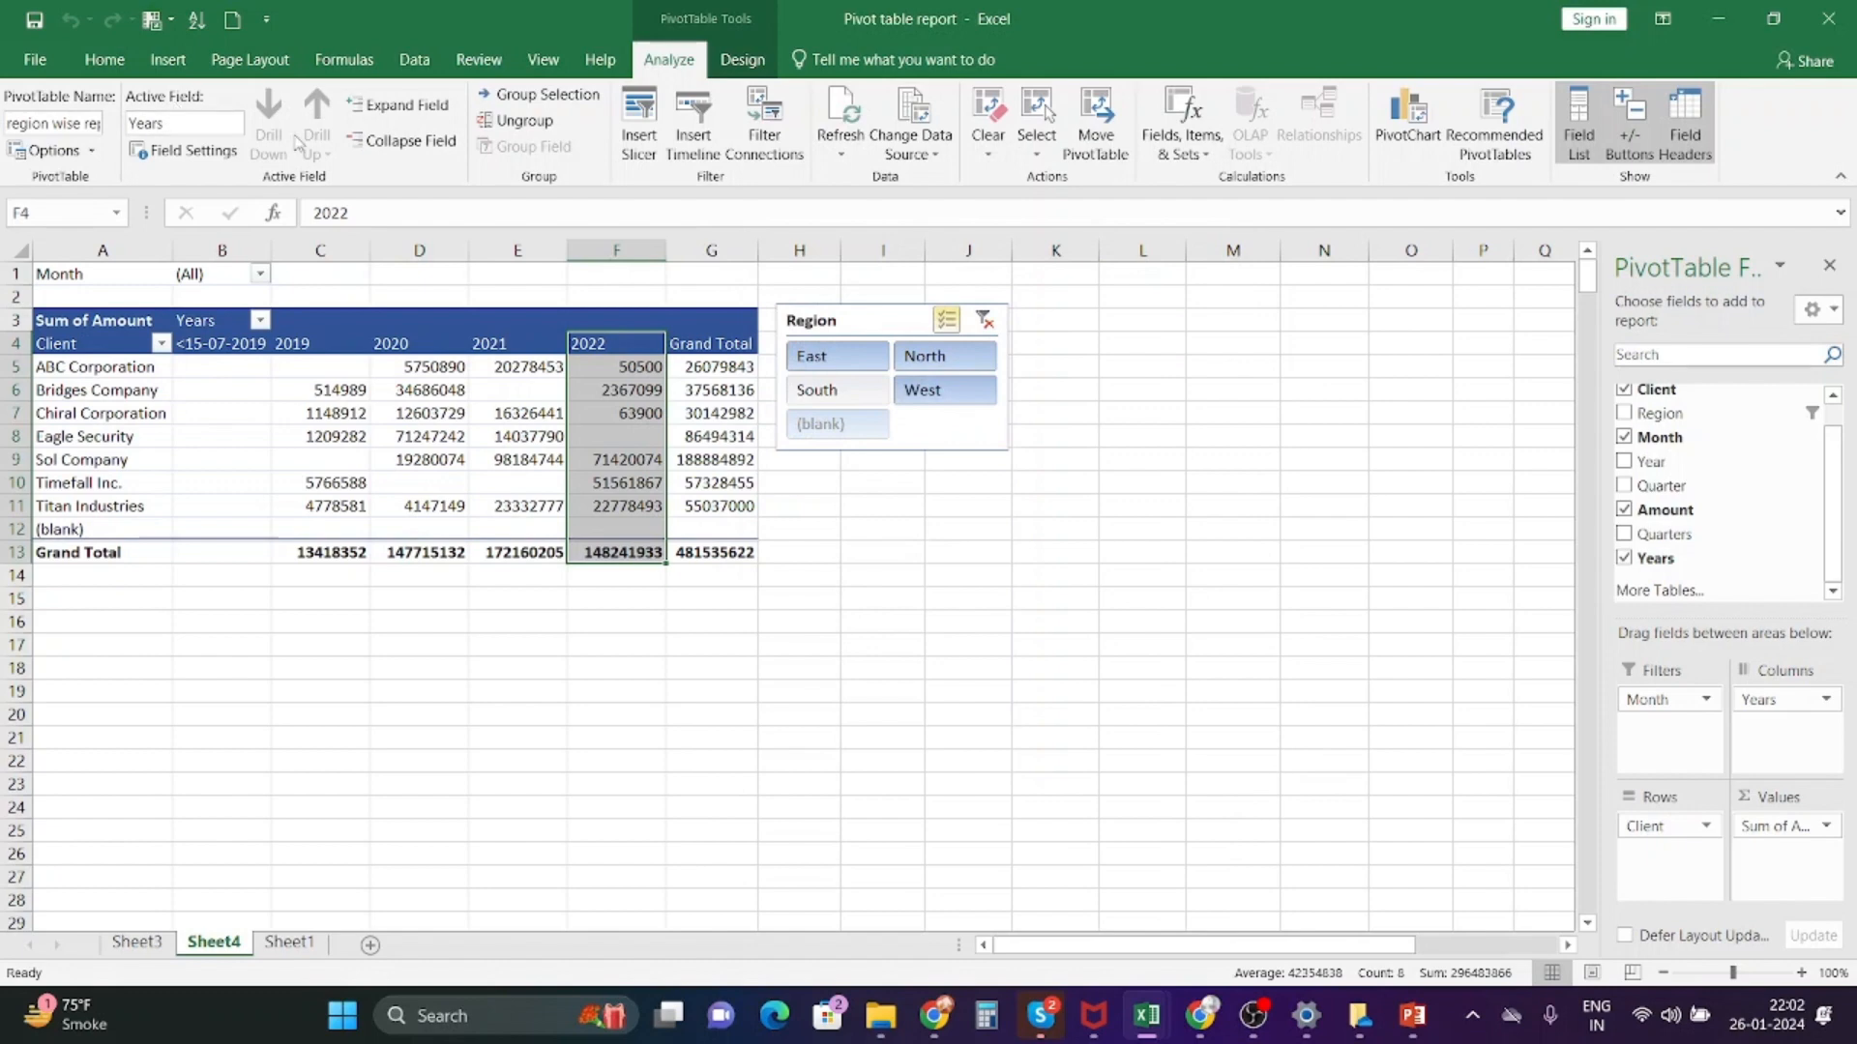
- Expand the Years field of the PivotTable to show Date as its detail
{"action": "left_click", "coordinate": [441, 117]}
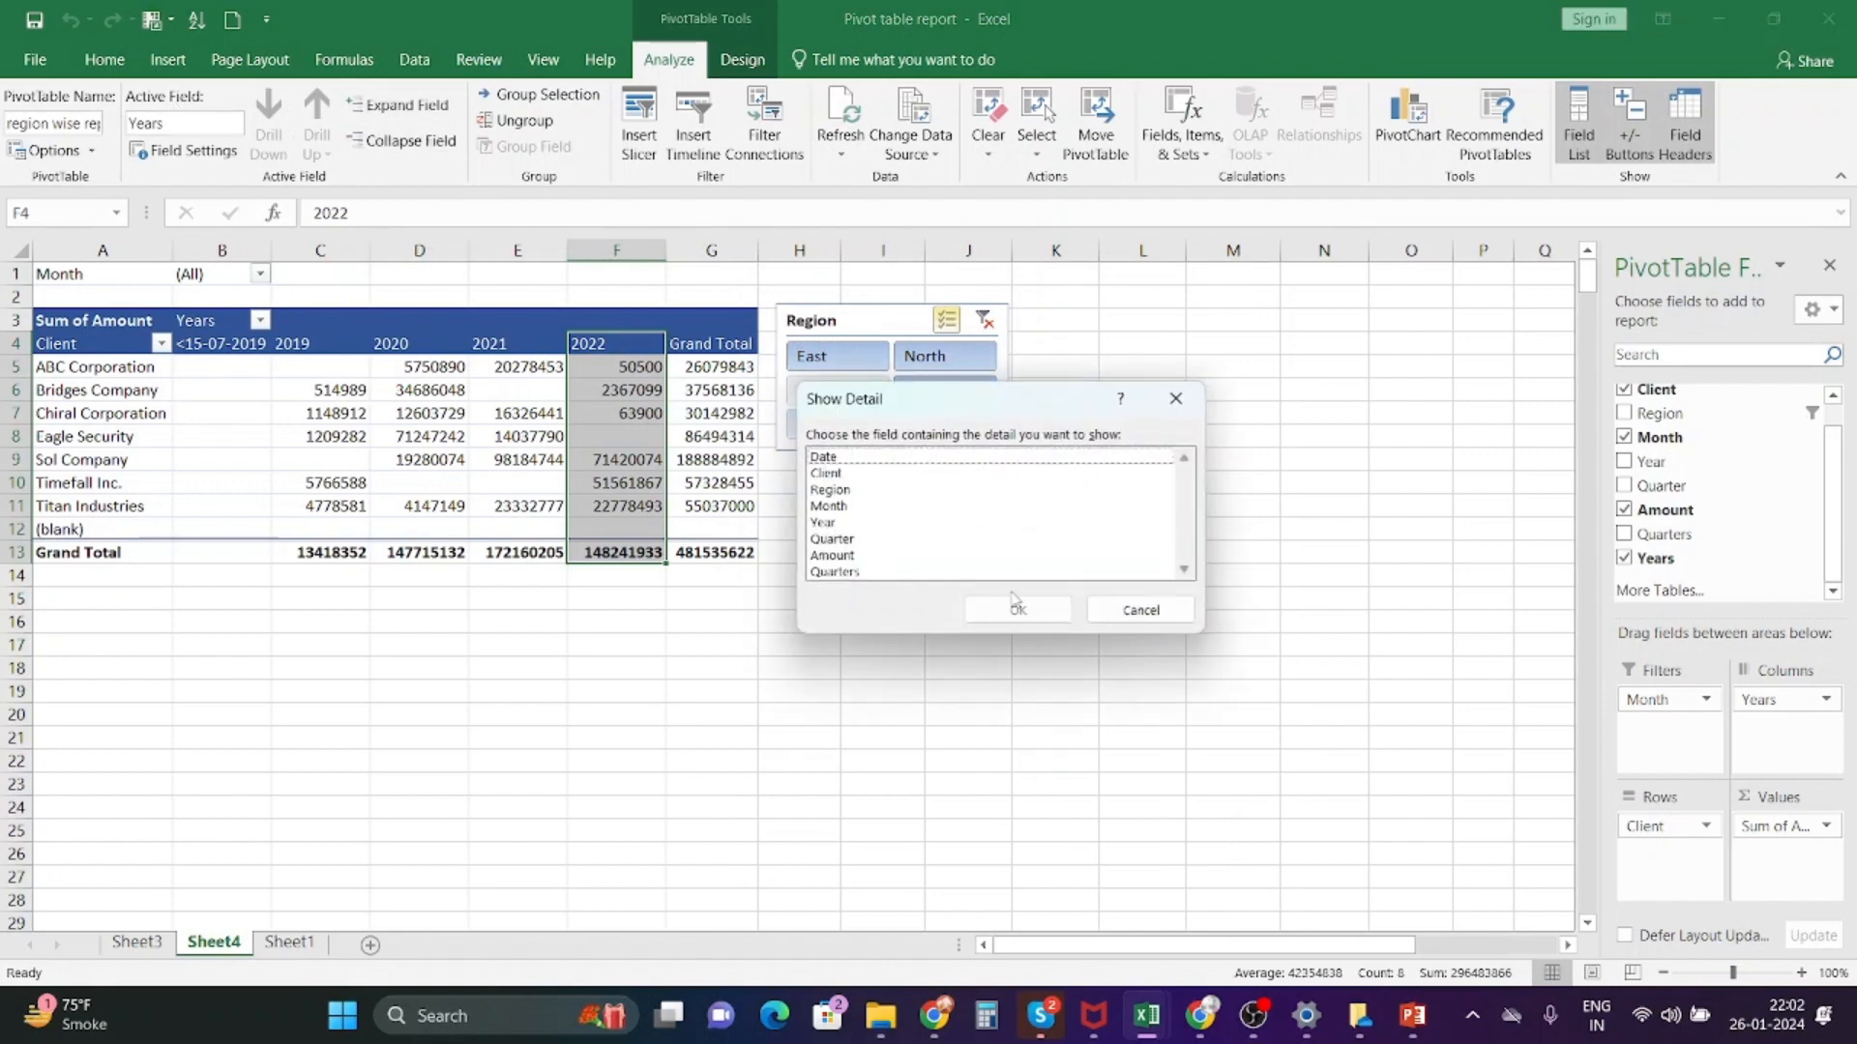
{"action": "left_click", "coordinate": [825, 471]}
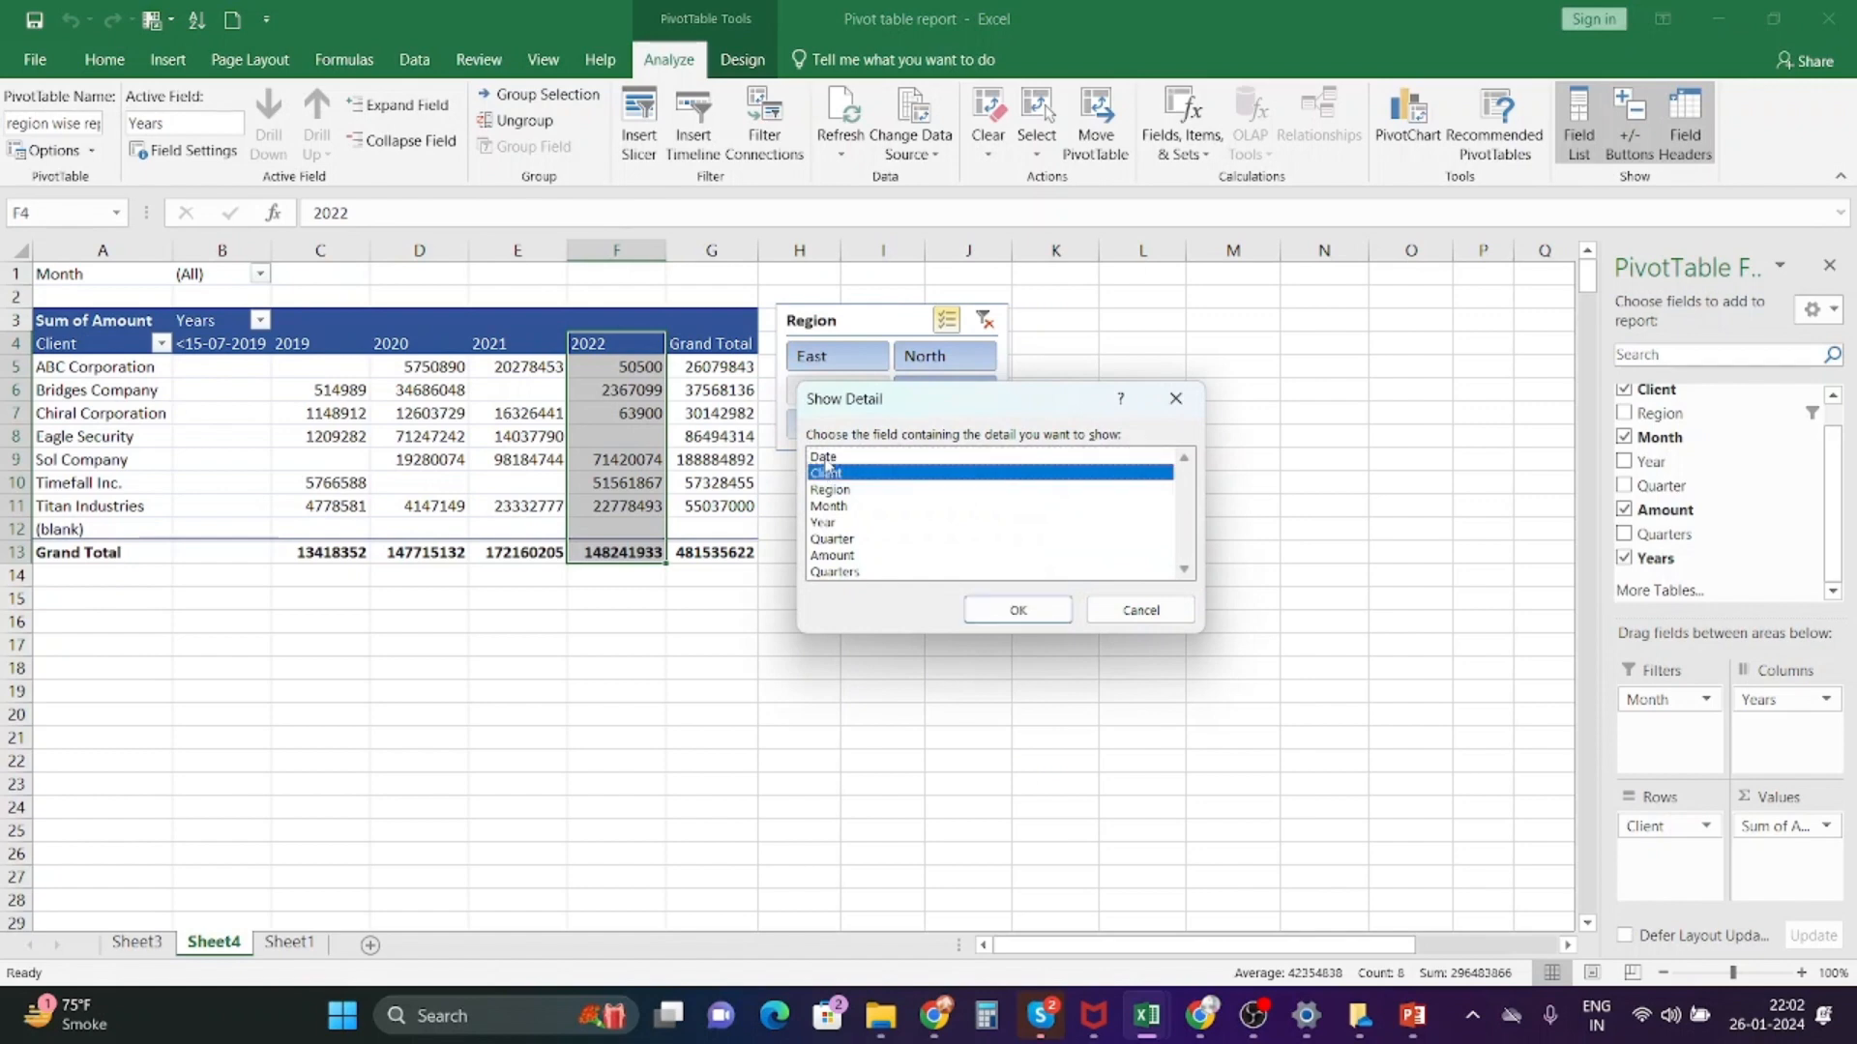
{"action": "left_click", "coordinate": [825, 459]}
{"action": "left_click", "coordinate": [1018, 610]}
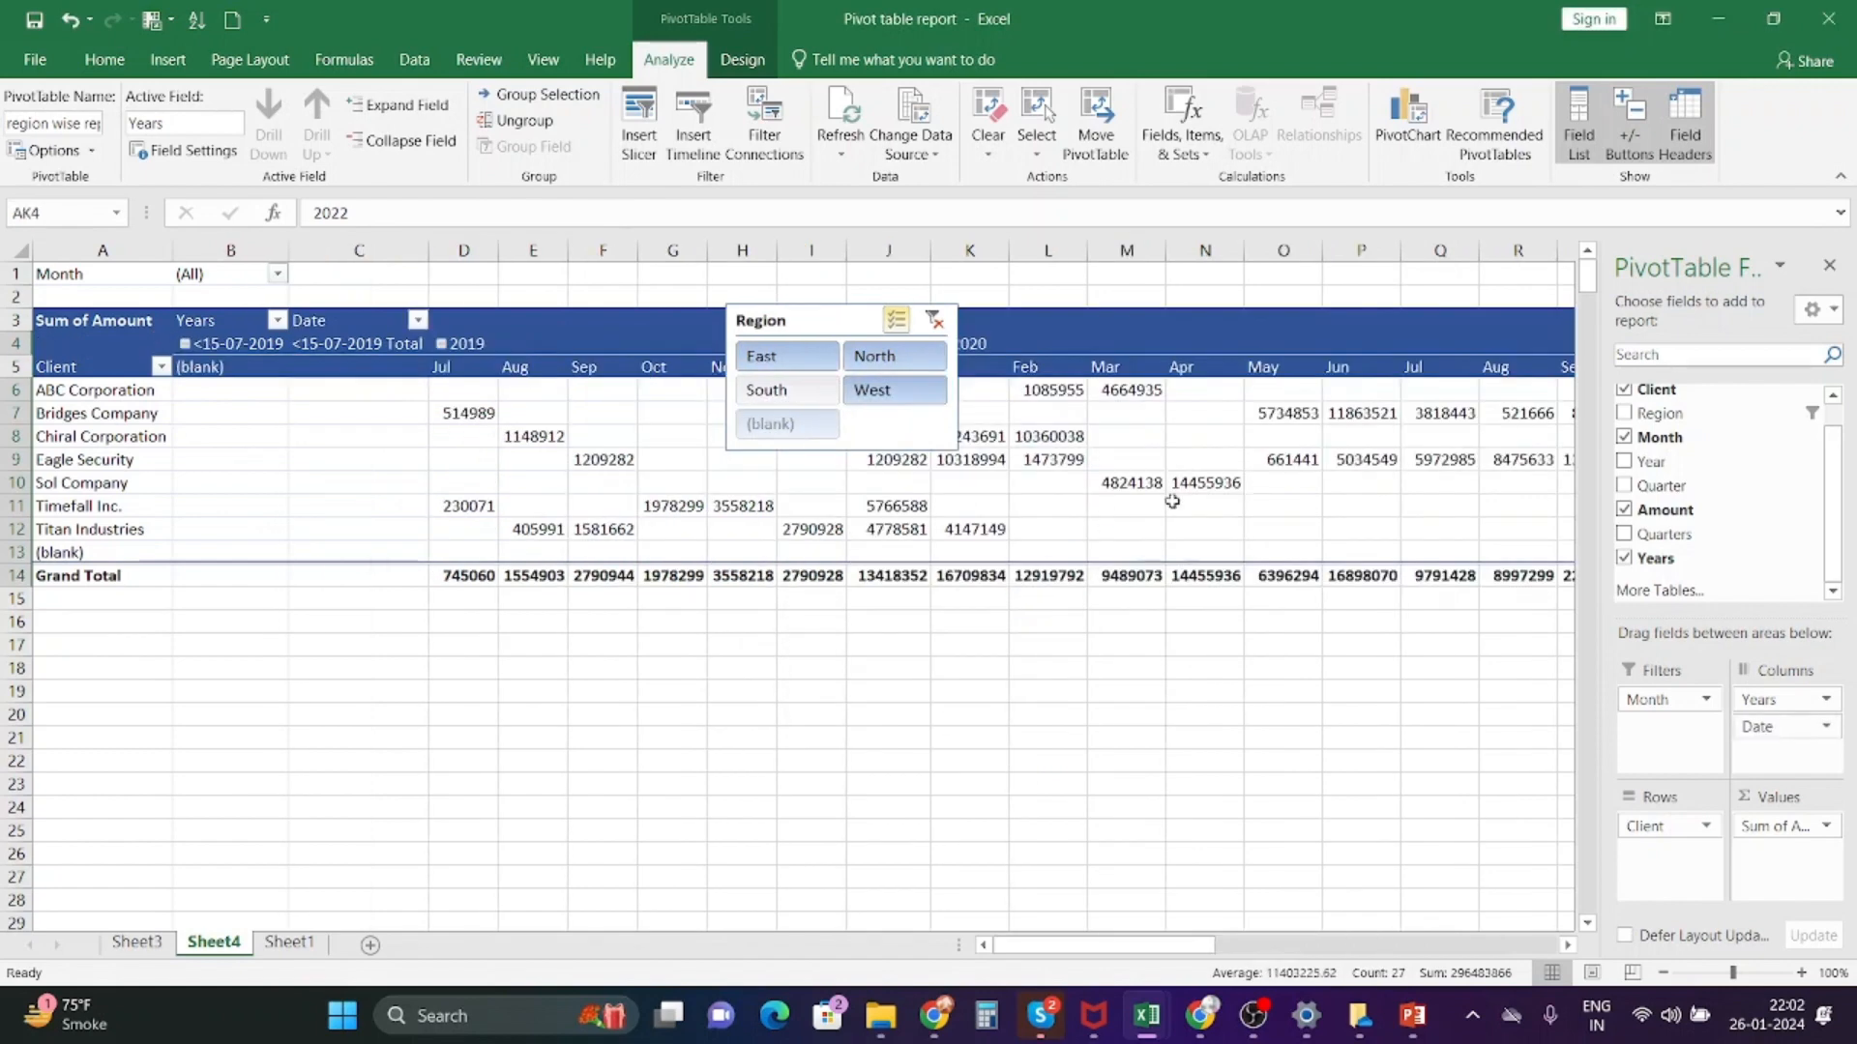
- Collapse the Years field back to one column per year
{"action": "left_click", "coordinate": [396, 141]}
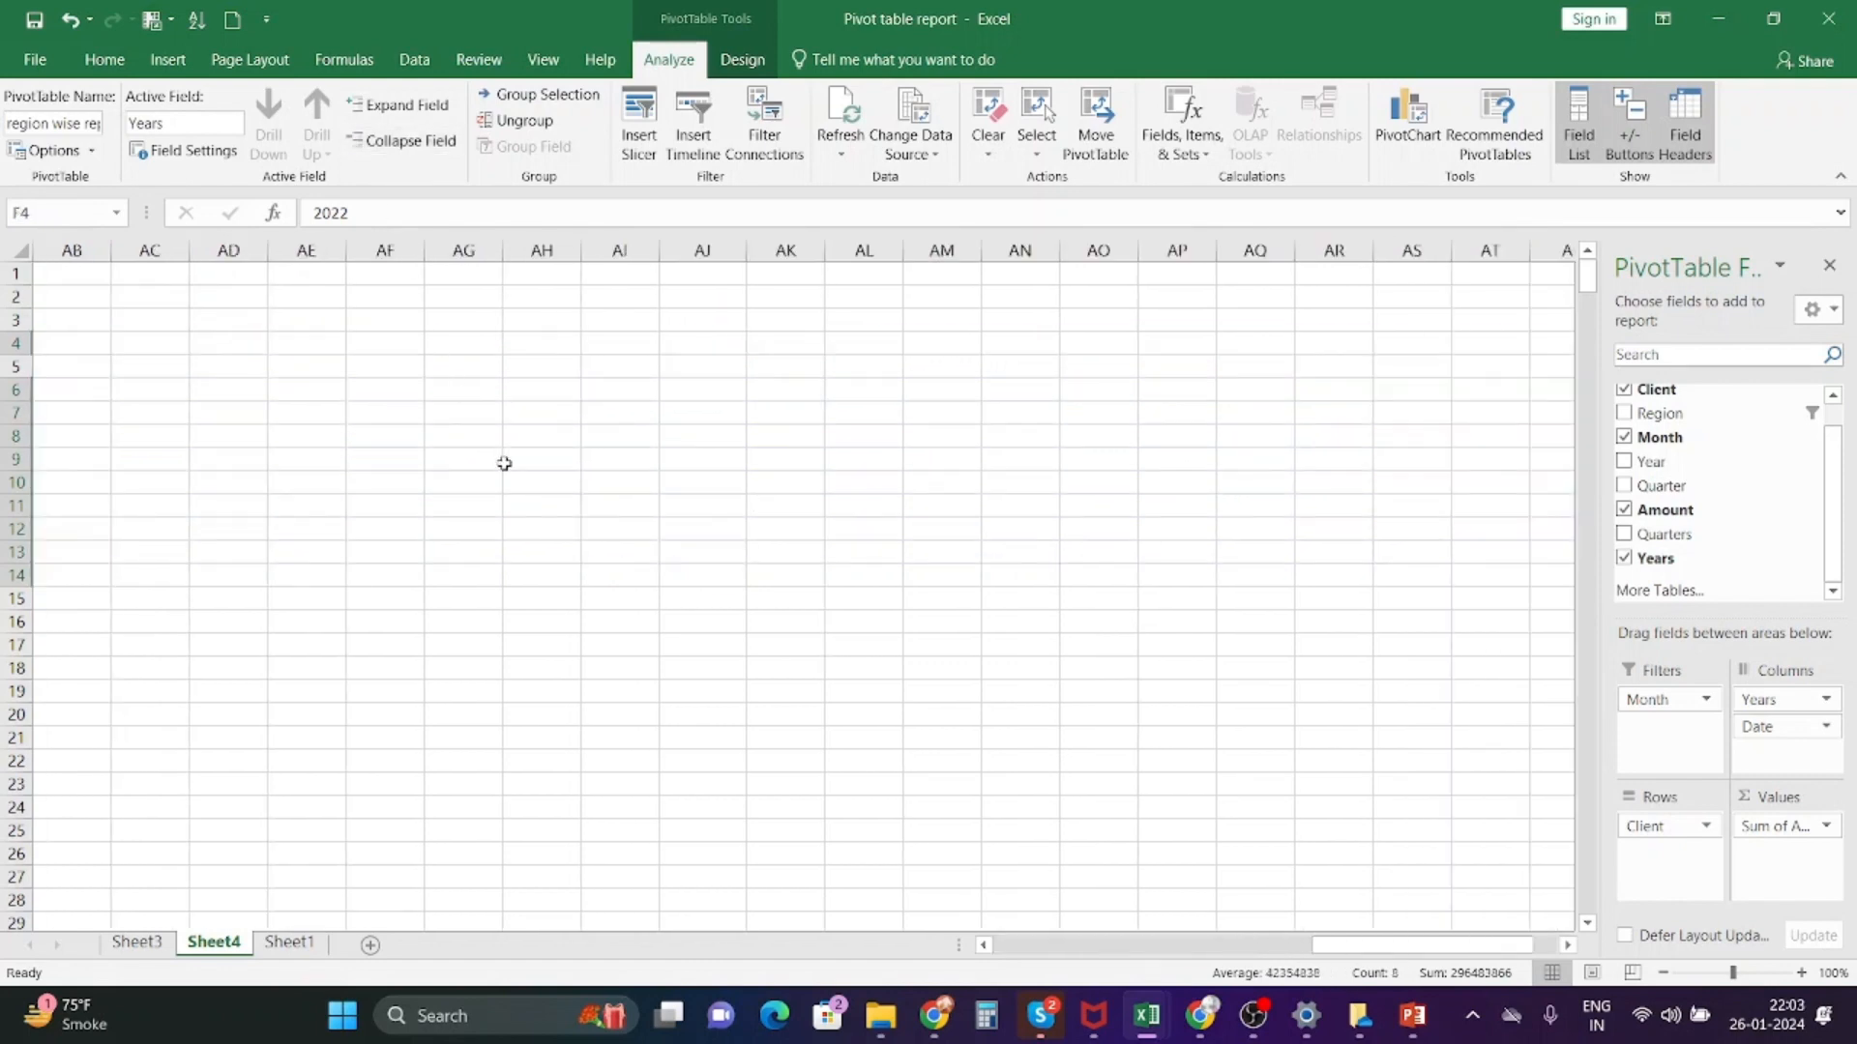
{"action": "left_click_drag", "start_coordinate": [1340, 945], "coordinate": [1020, 944]}
{"action": "left_click", "coordinate": [511, 657]}
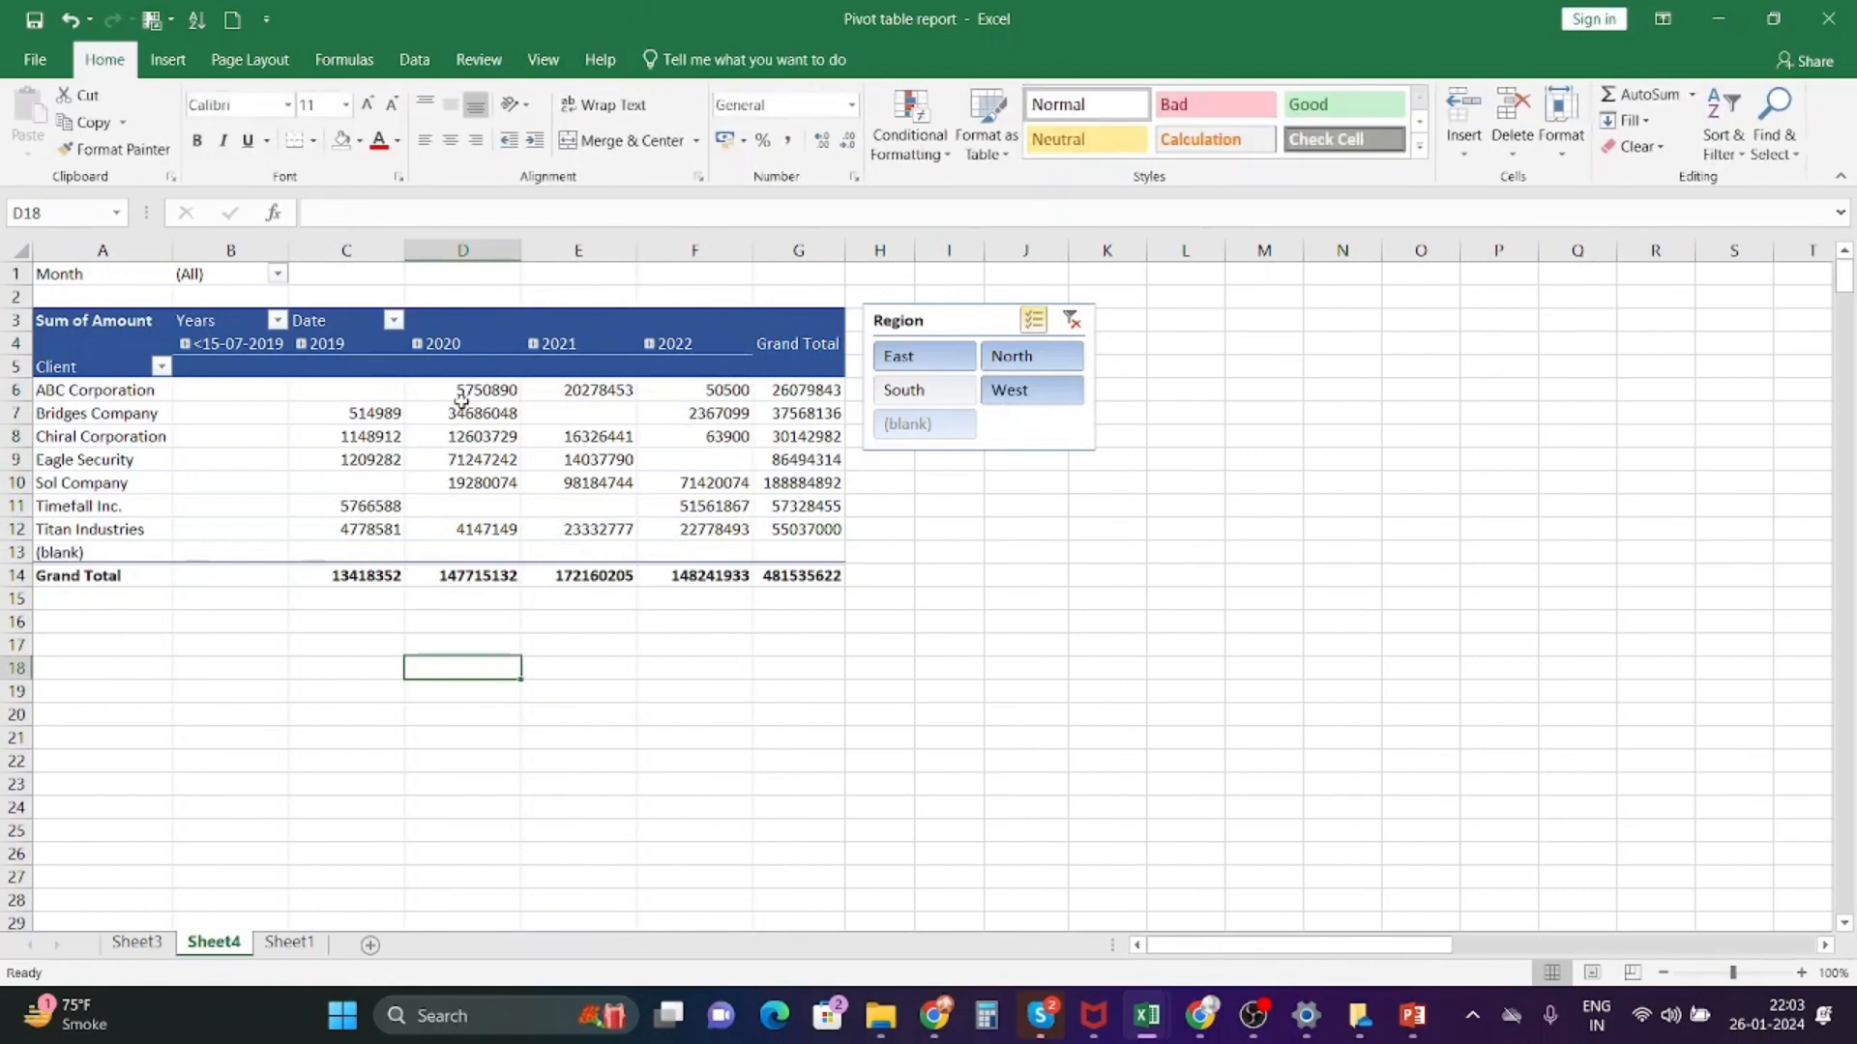
{"action": "left_click", "coordinate": [541, 324]}
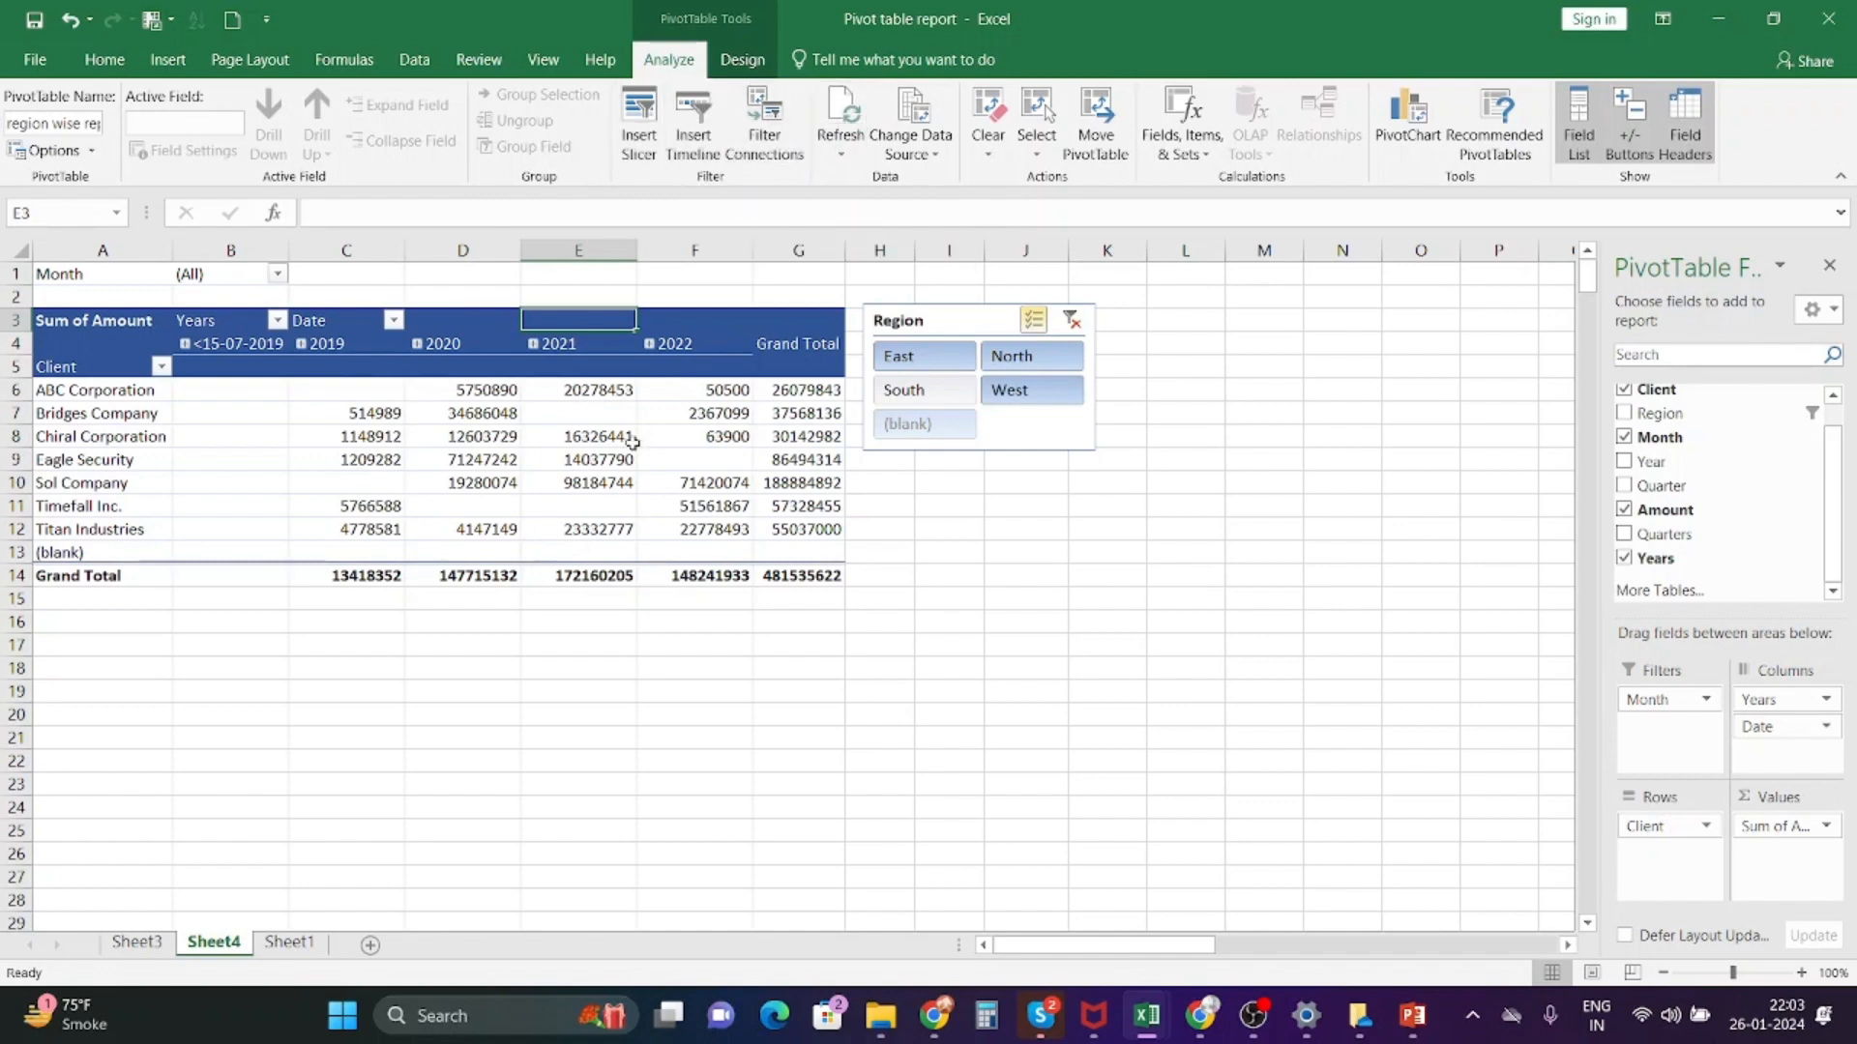
- Look through Sheet3 and the source data on Sheet1, and return to the PivotTable on Sheet4
{"action": "left_click", "coordinate": [137, 942]}
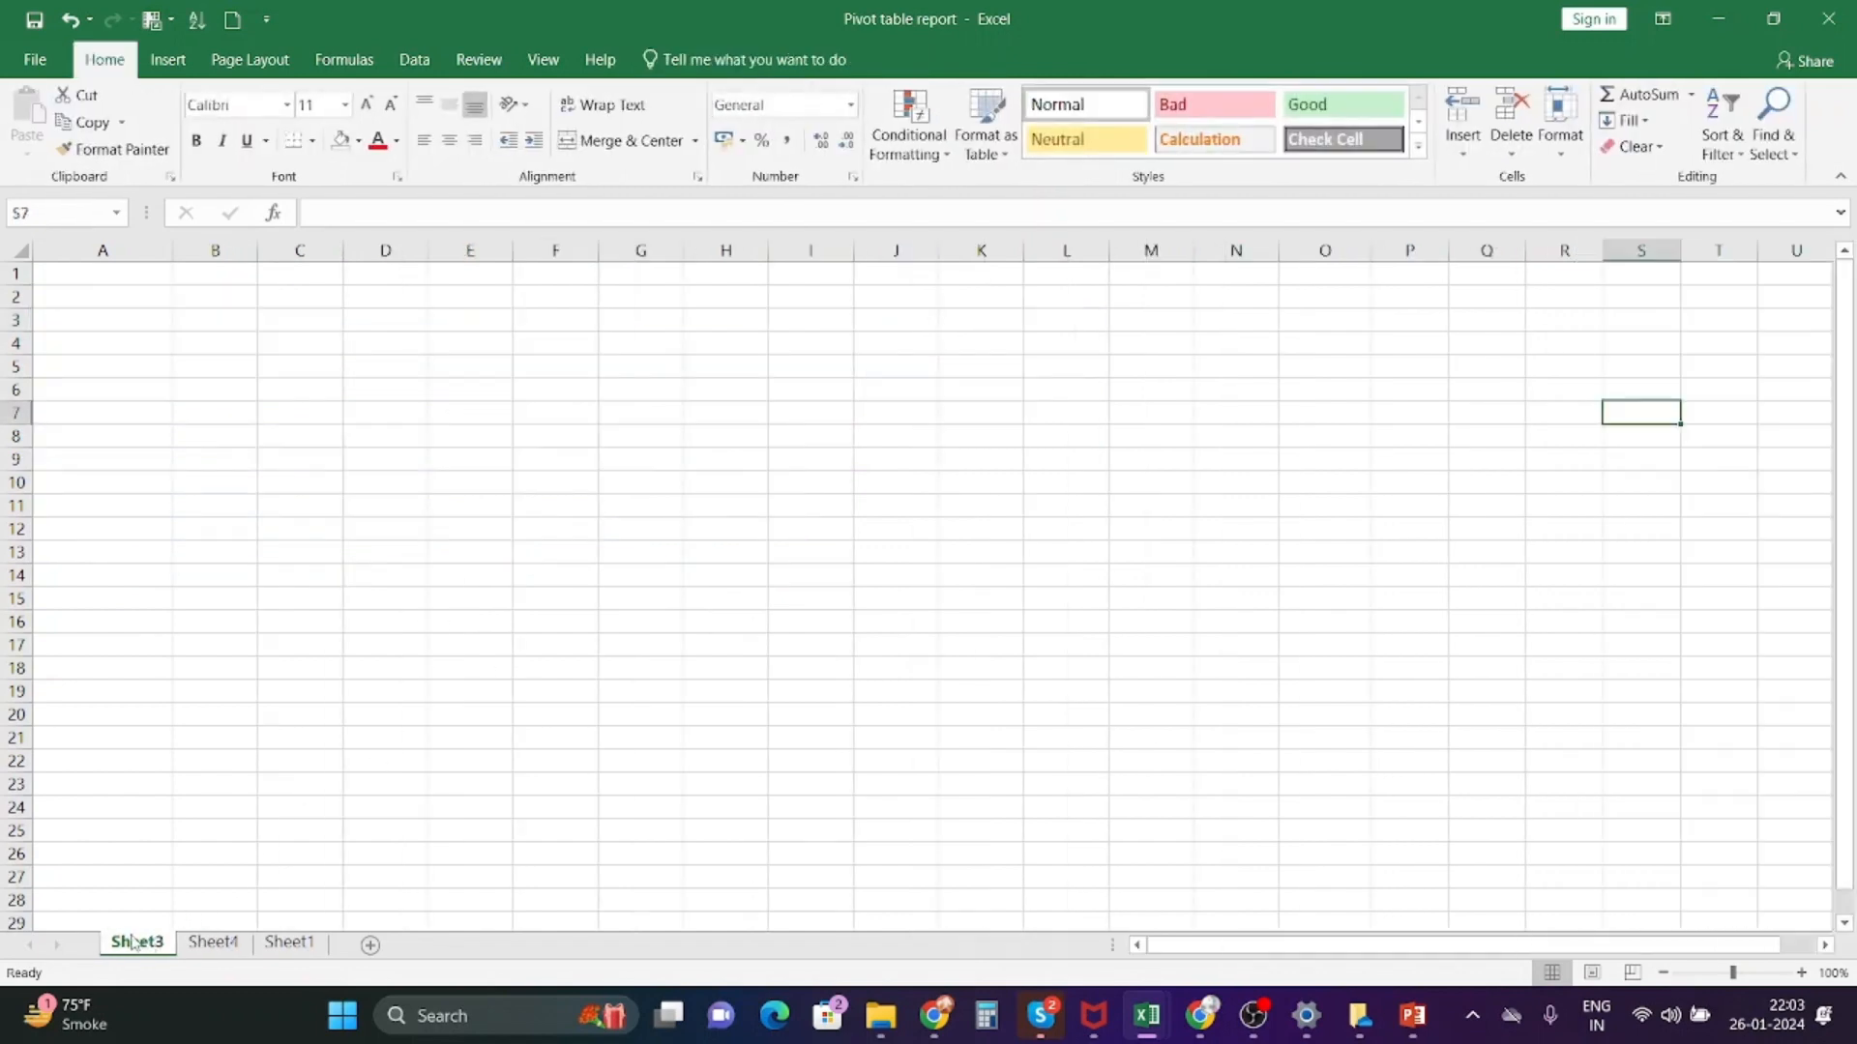
{"action": "left_click", "coordinate": [274, 942]}
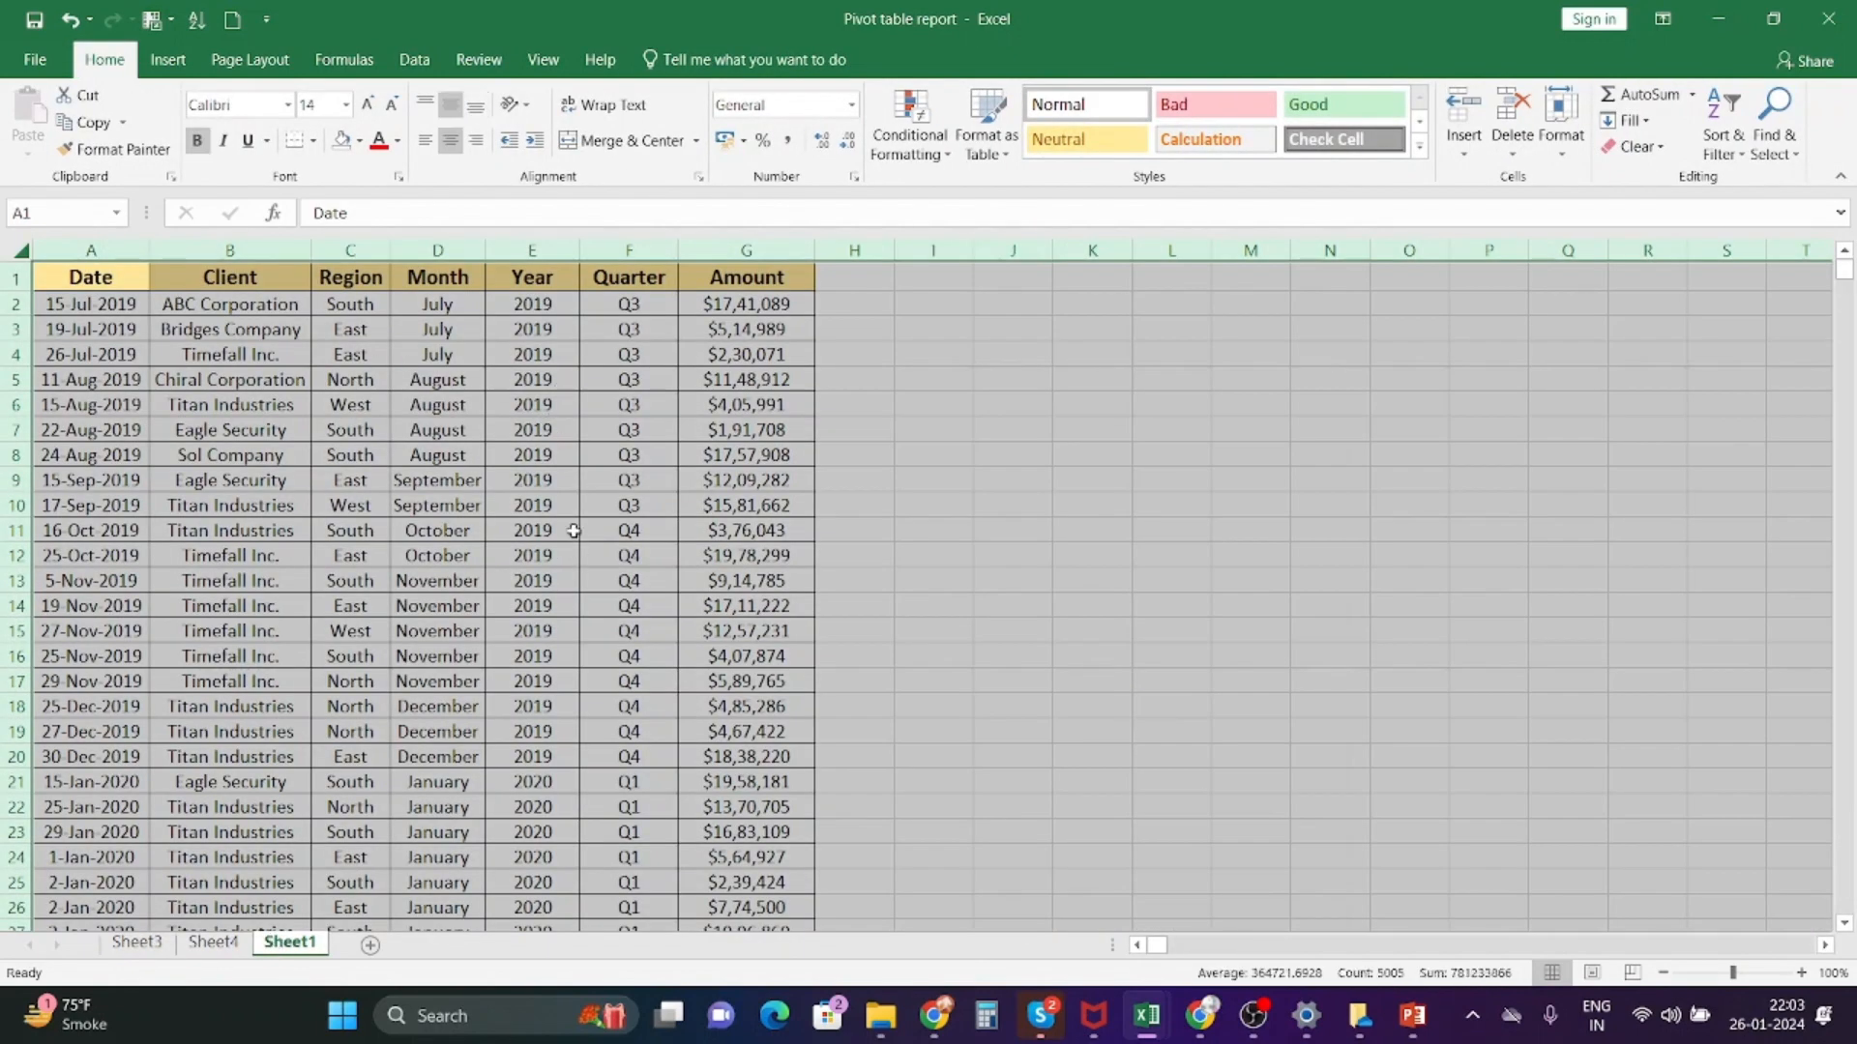
{"action": "left_click", "coordinate": [136, 942]}
{"action": "left_click", "coordinate": [213, 942]}
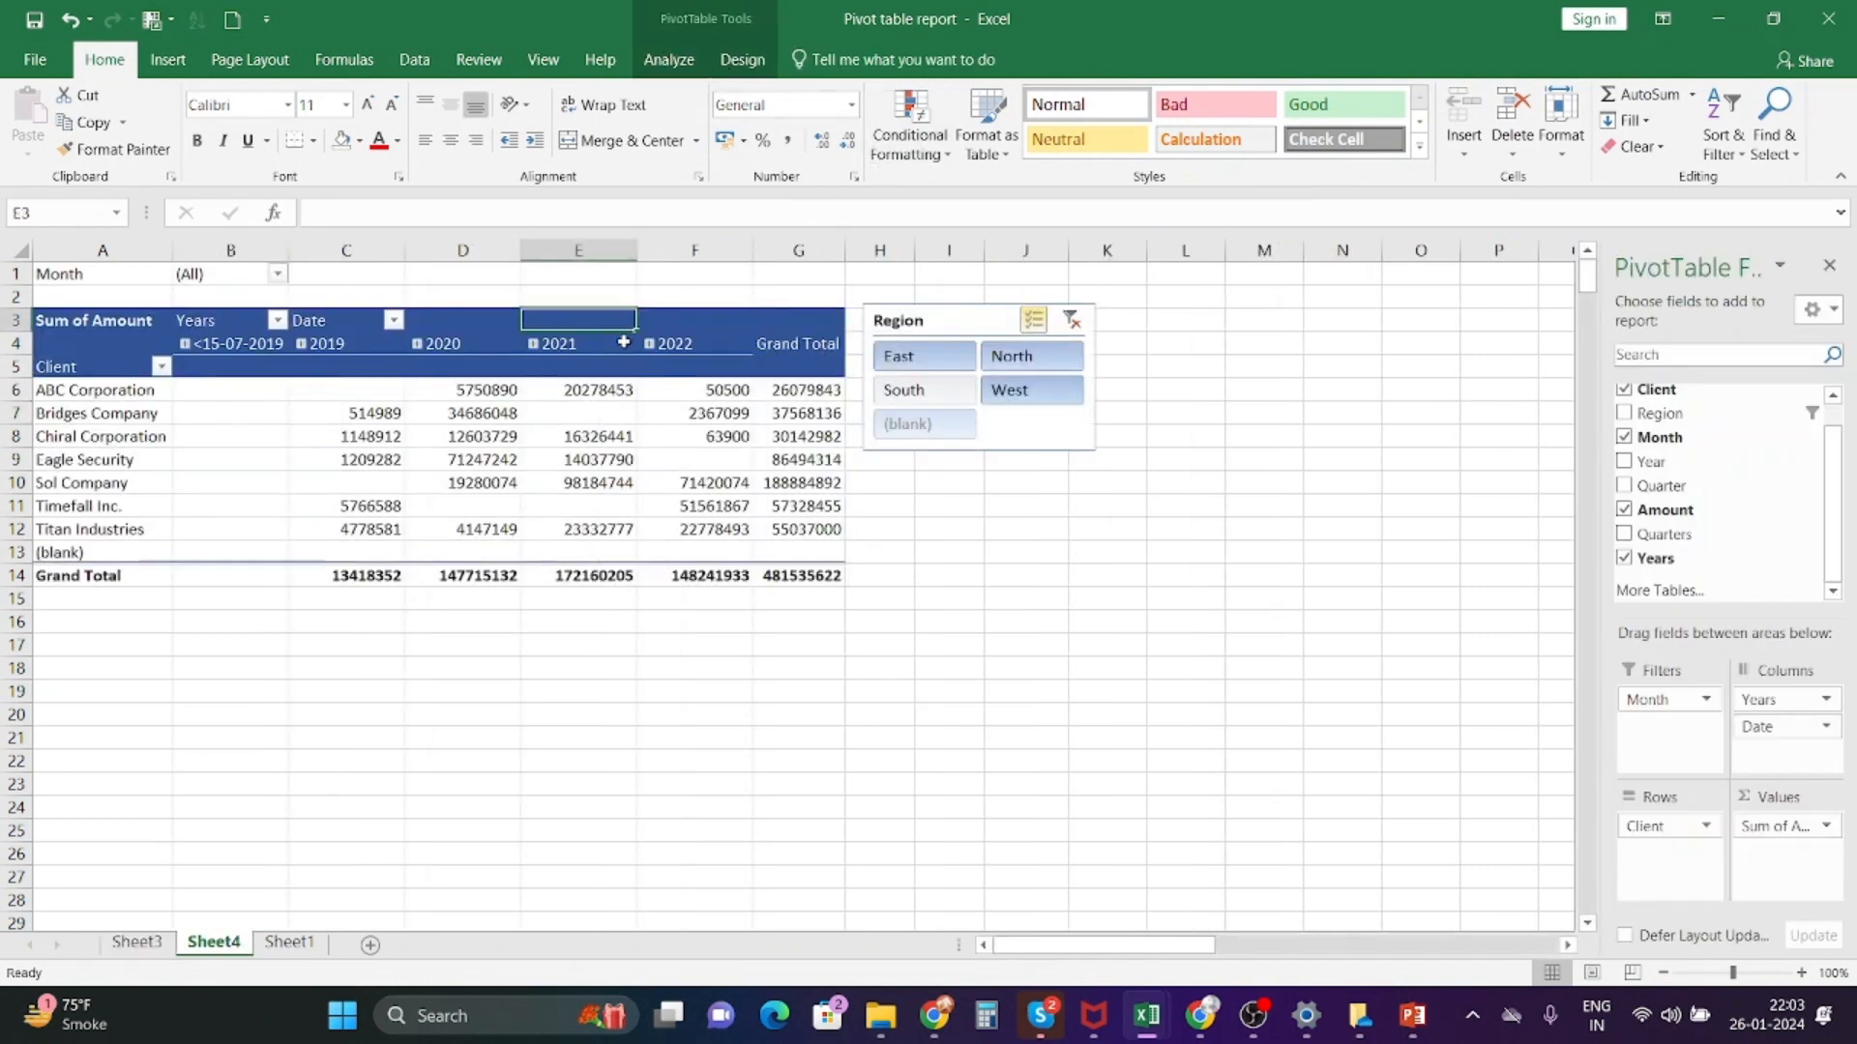
- Refresh the PivotTable from its source data
{"action": "left_click", "coordinate": [493, 335]}
{"action": "left_click", "coordinate": [669, 59]}
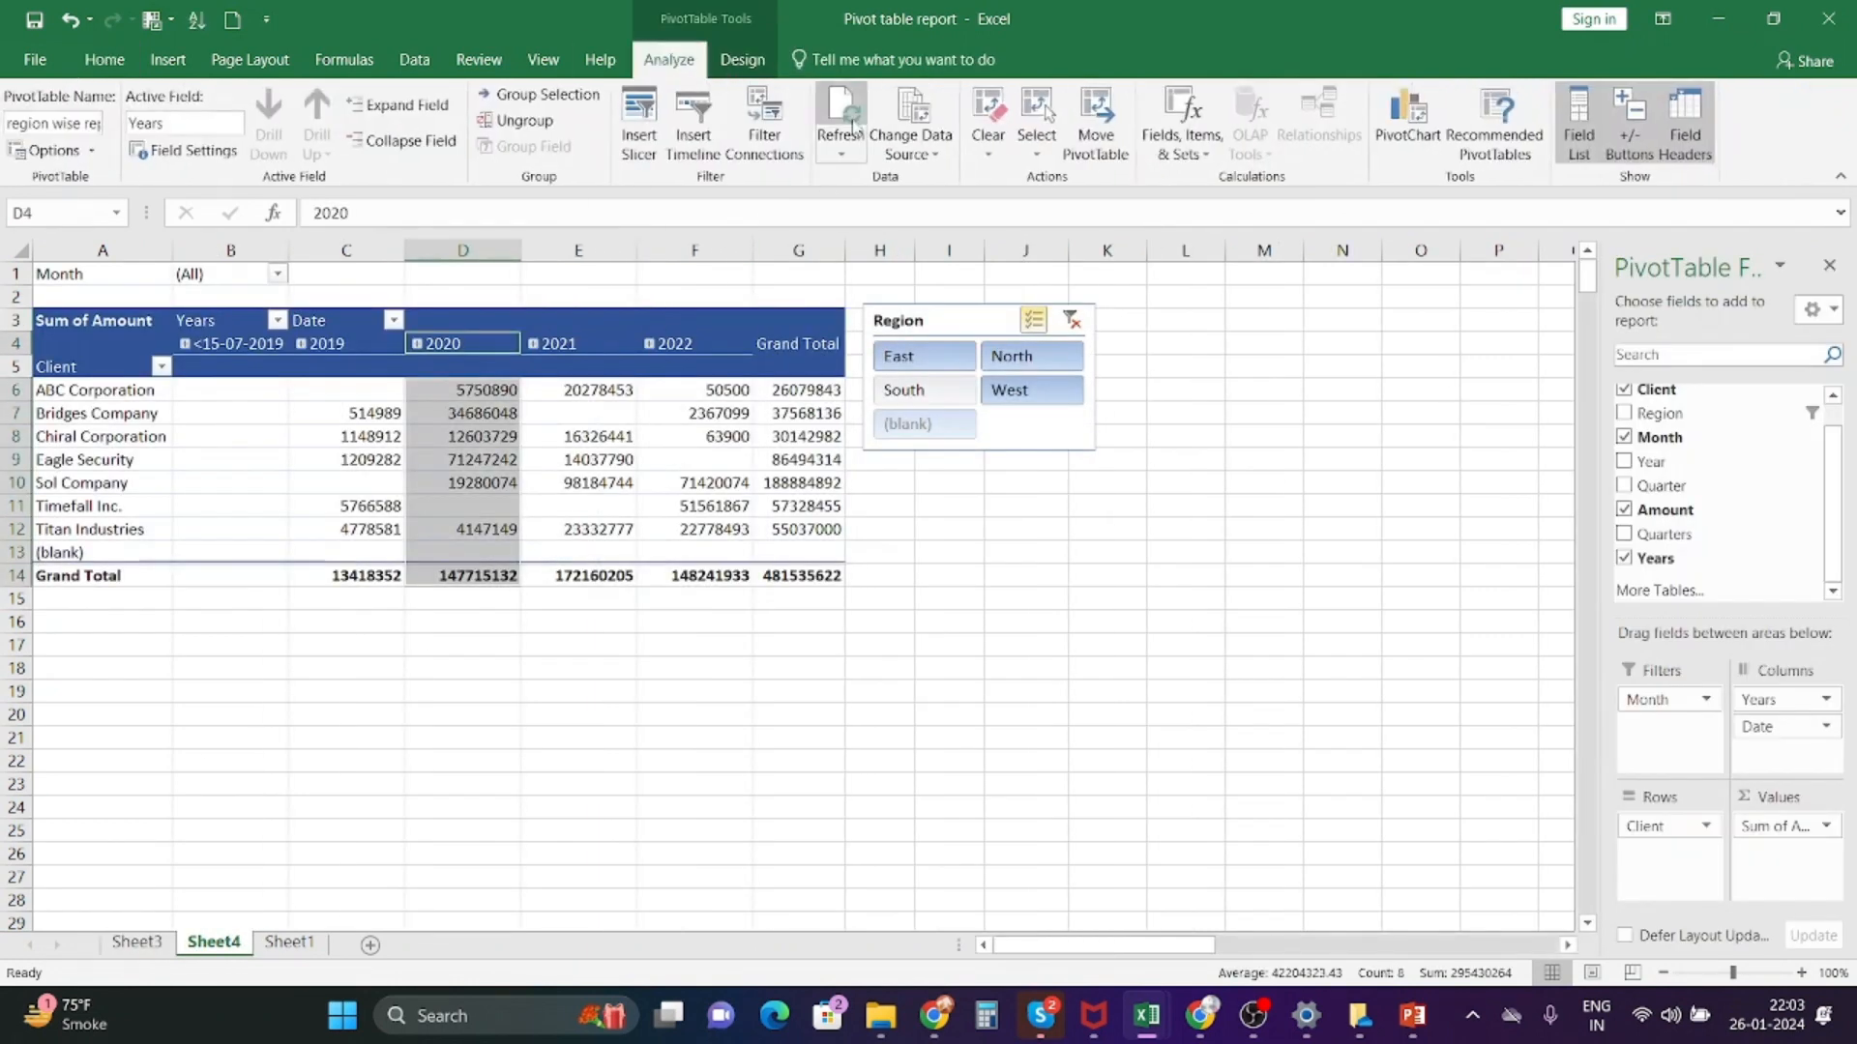
{"action": "left_click", "coordinate": [843, 114]}
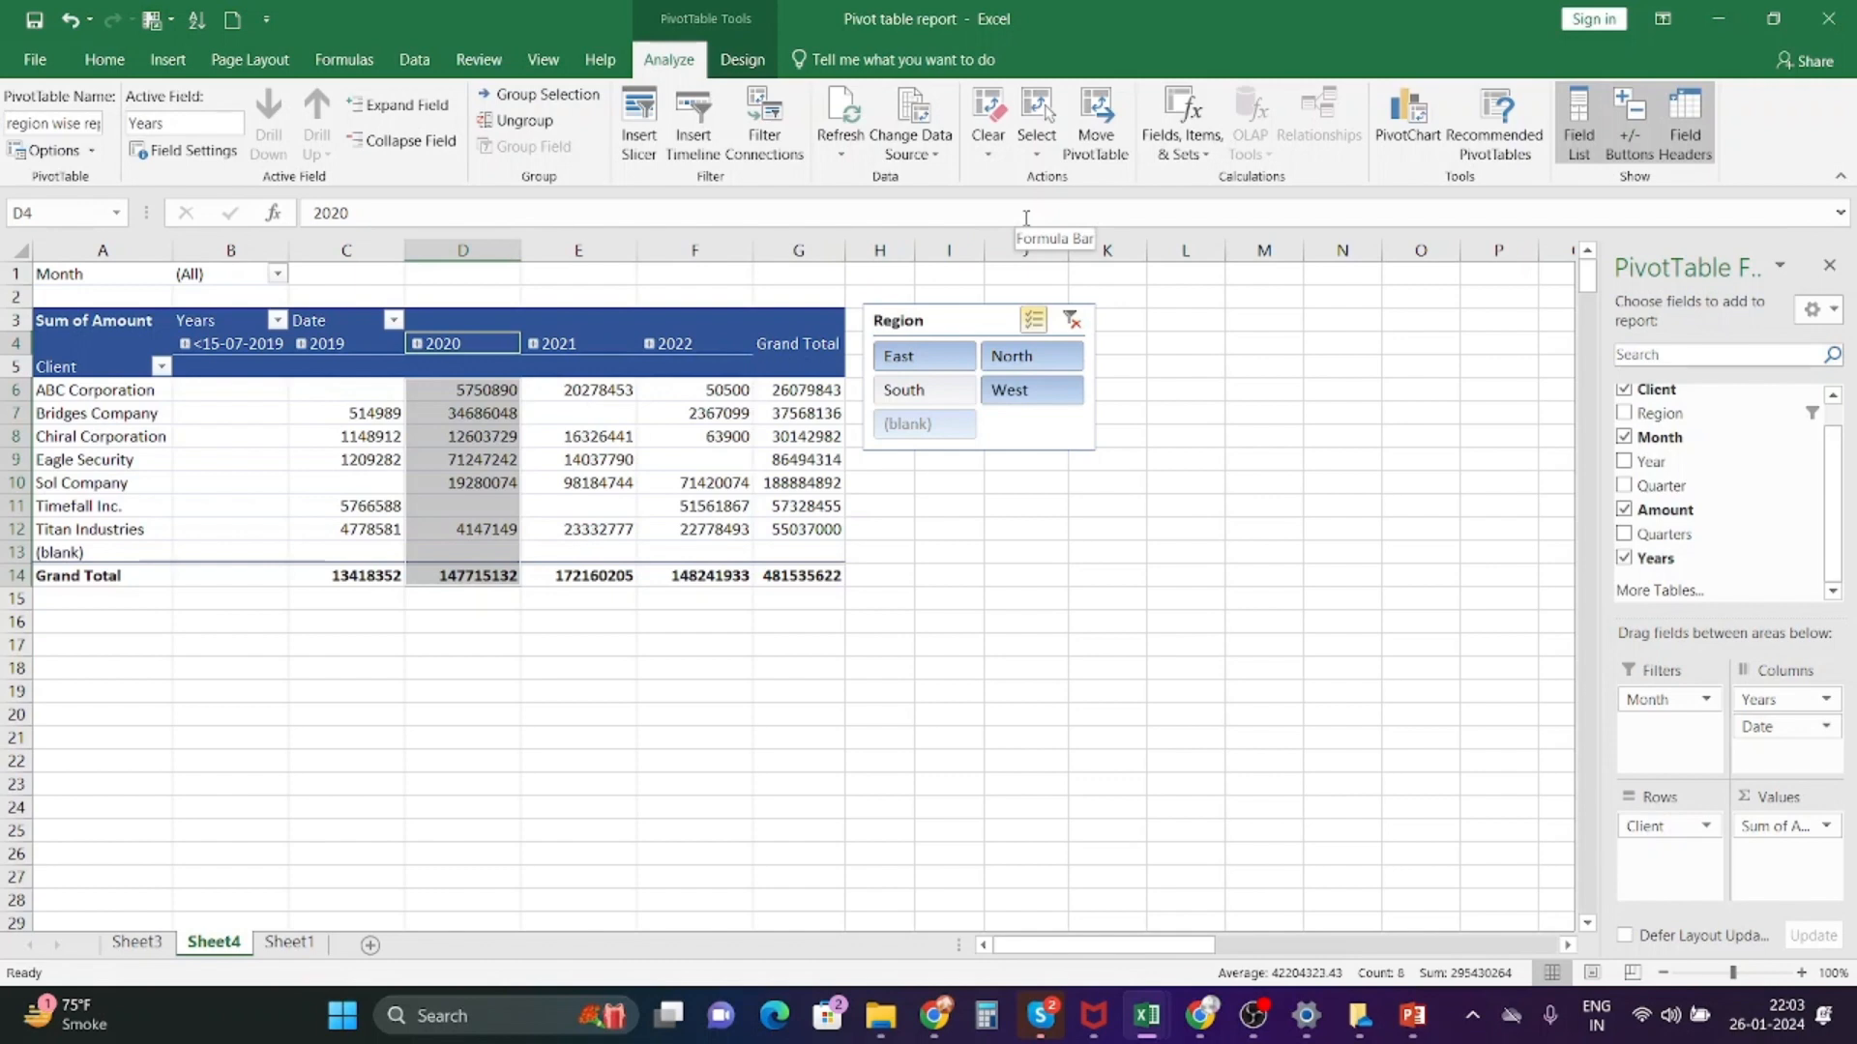
- Insert a clustered column PivotChart below the PivotTable and give it the light blue outline shape style that follows the gold one
{"action": "left_click", "coordinate": [148, 343]}
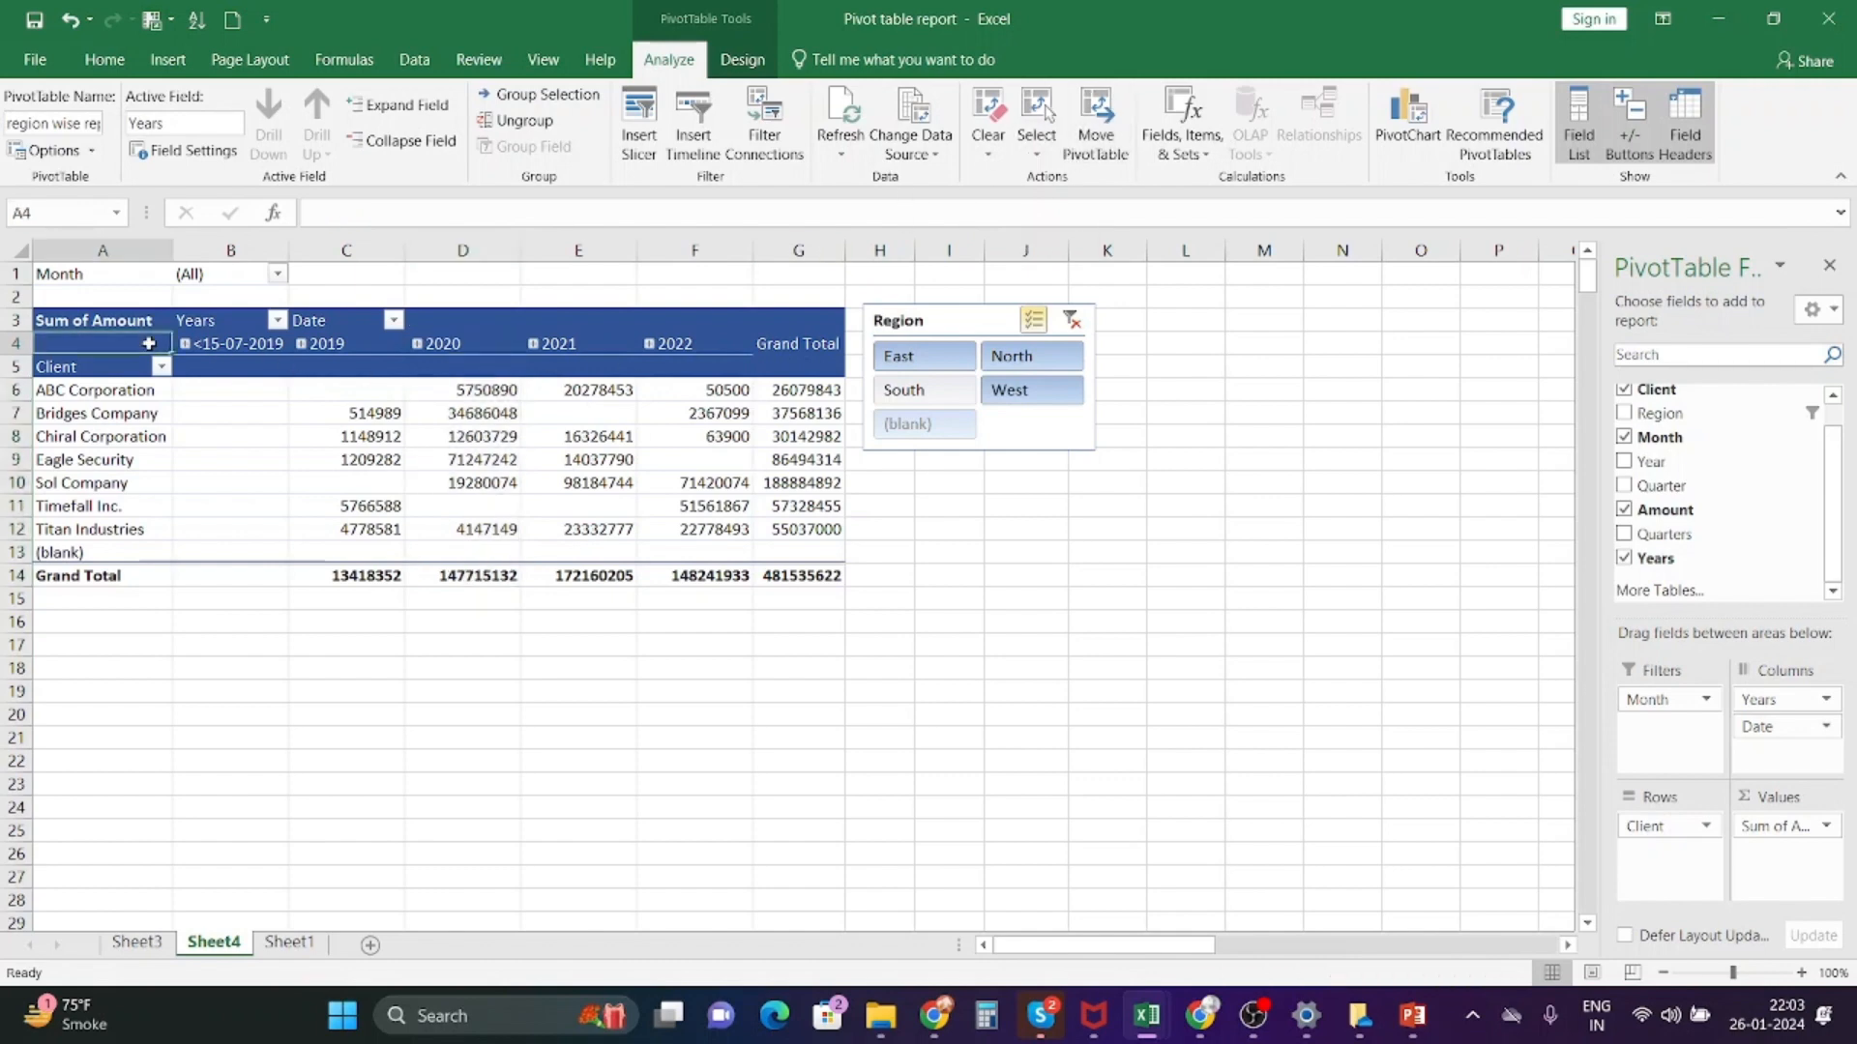
{"action": "left_click", "coordinate": [138, 311]}
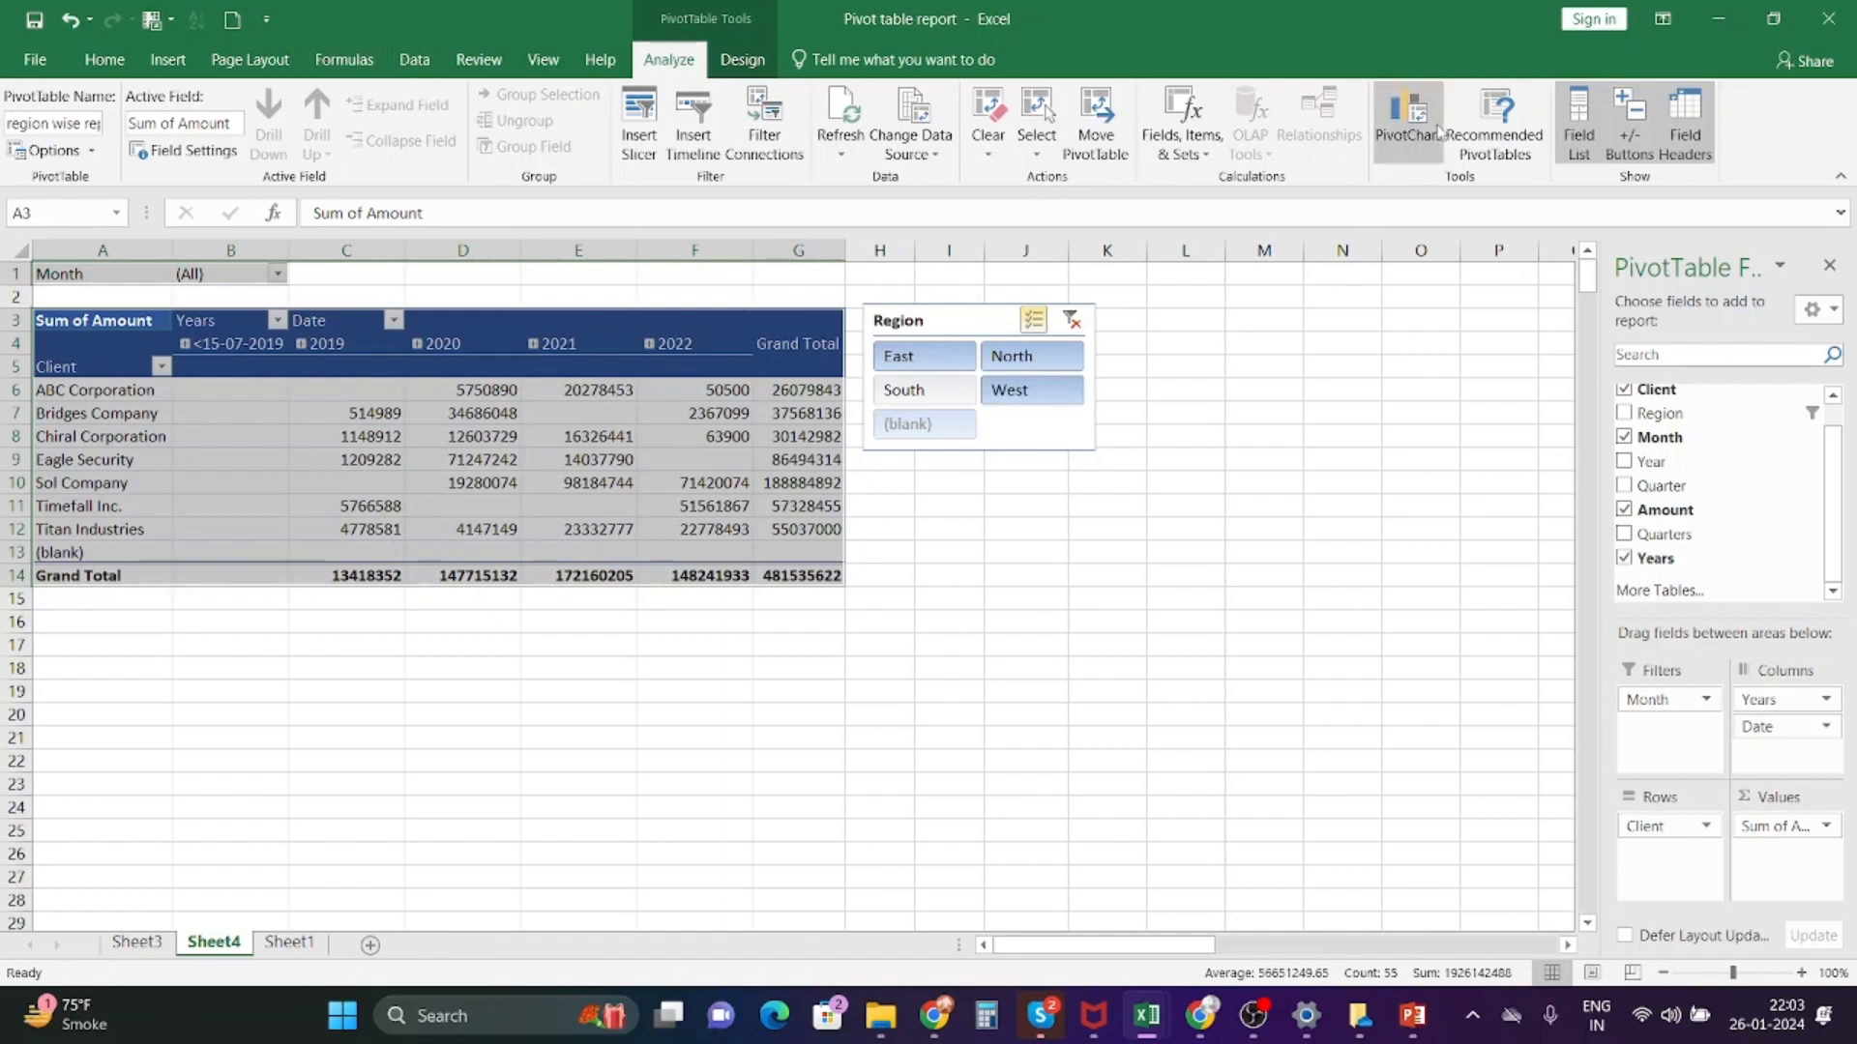
{"action": "left_click", "coordinate": [1407, 126]}
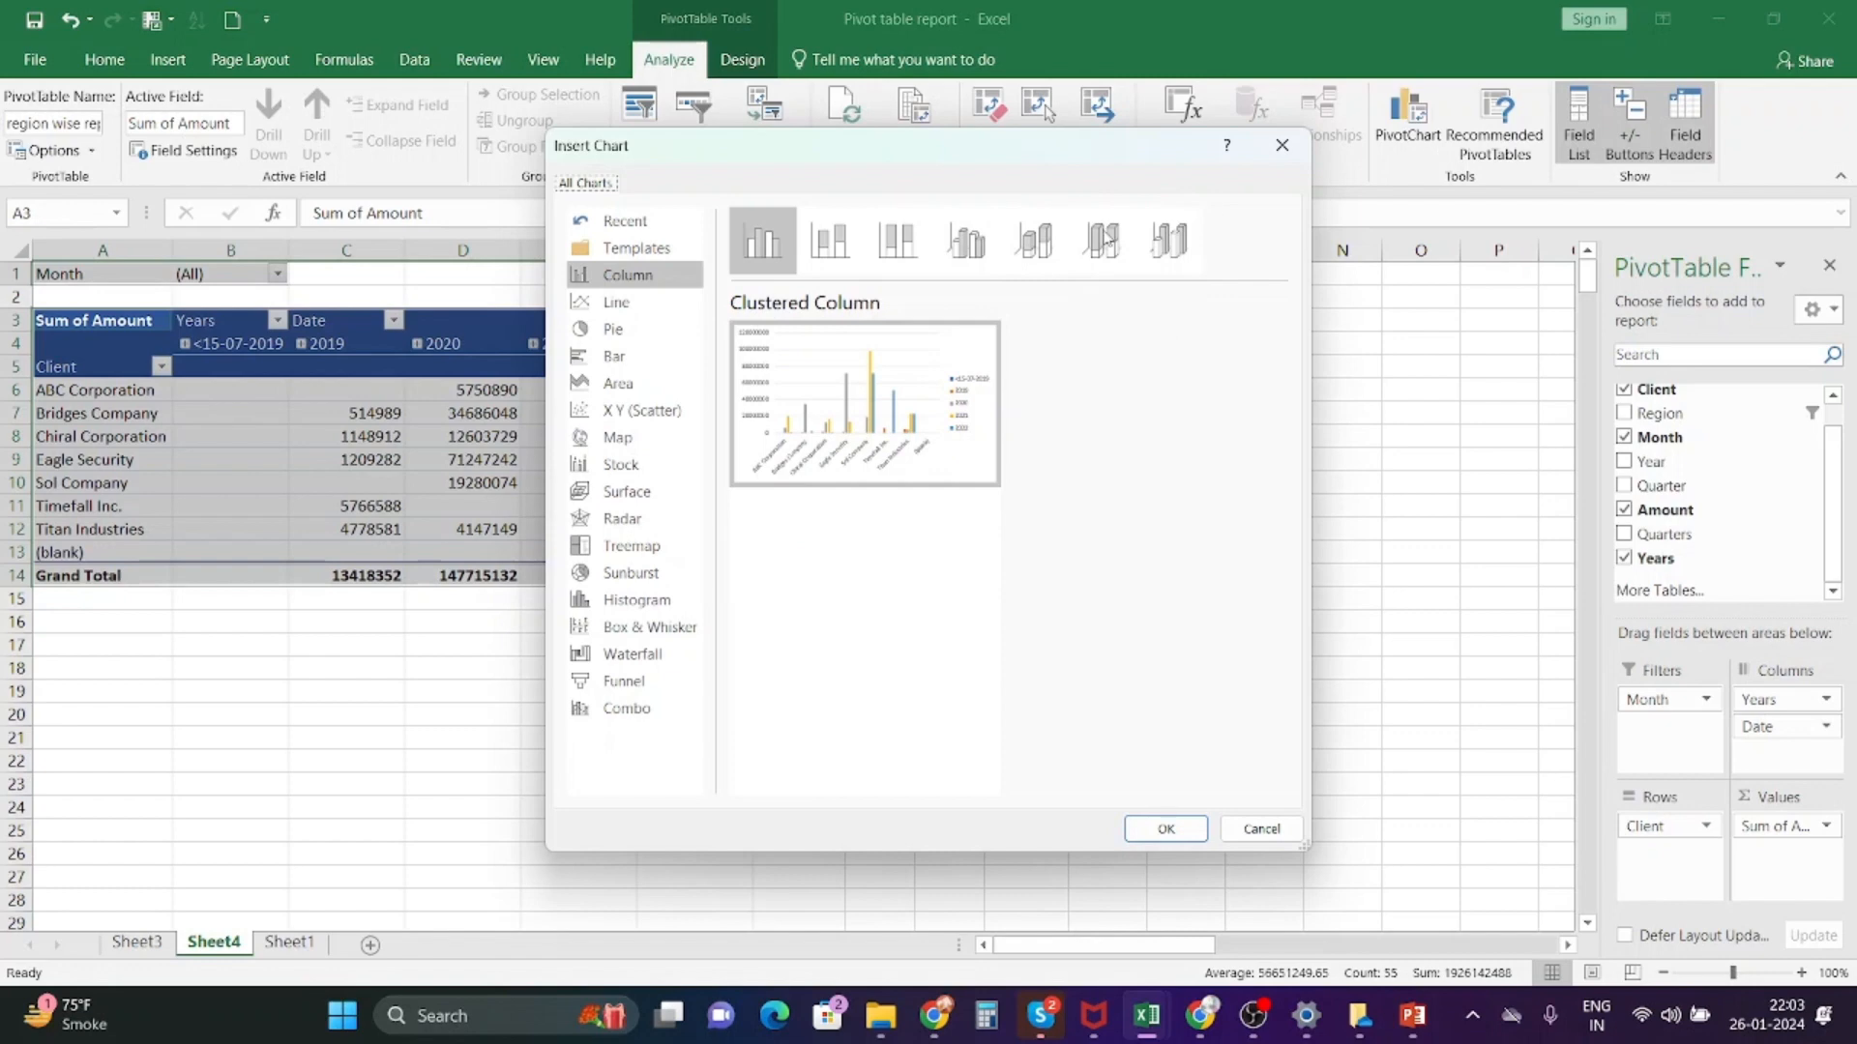
{"action": "left_click", "coordinate": [637, 278]}
{"action": "mouse_move", "coordinate": [856, 382]}
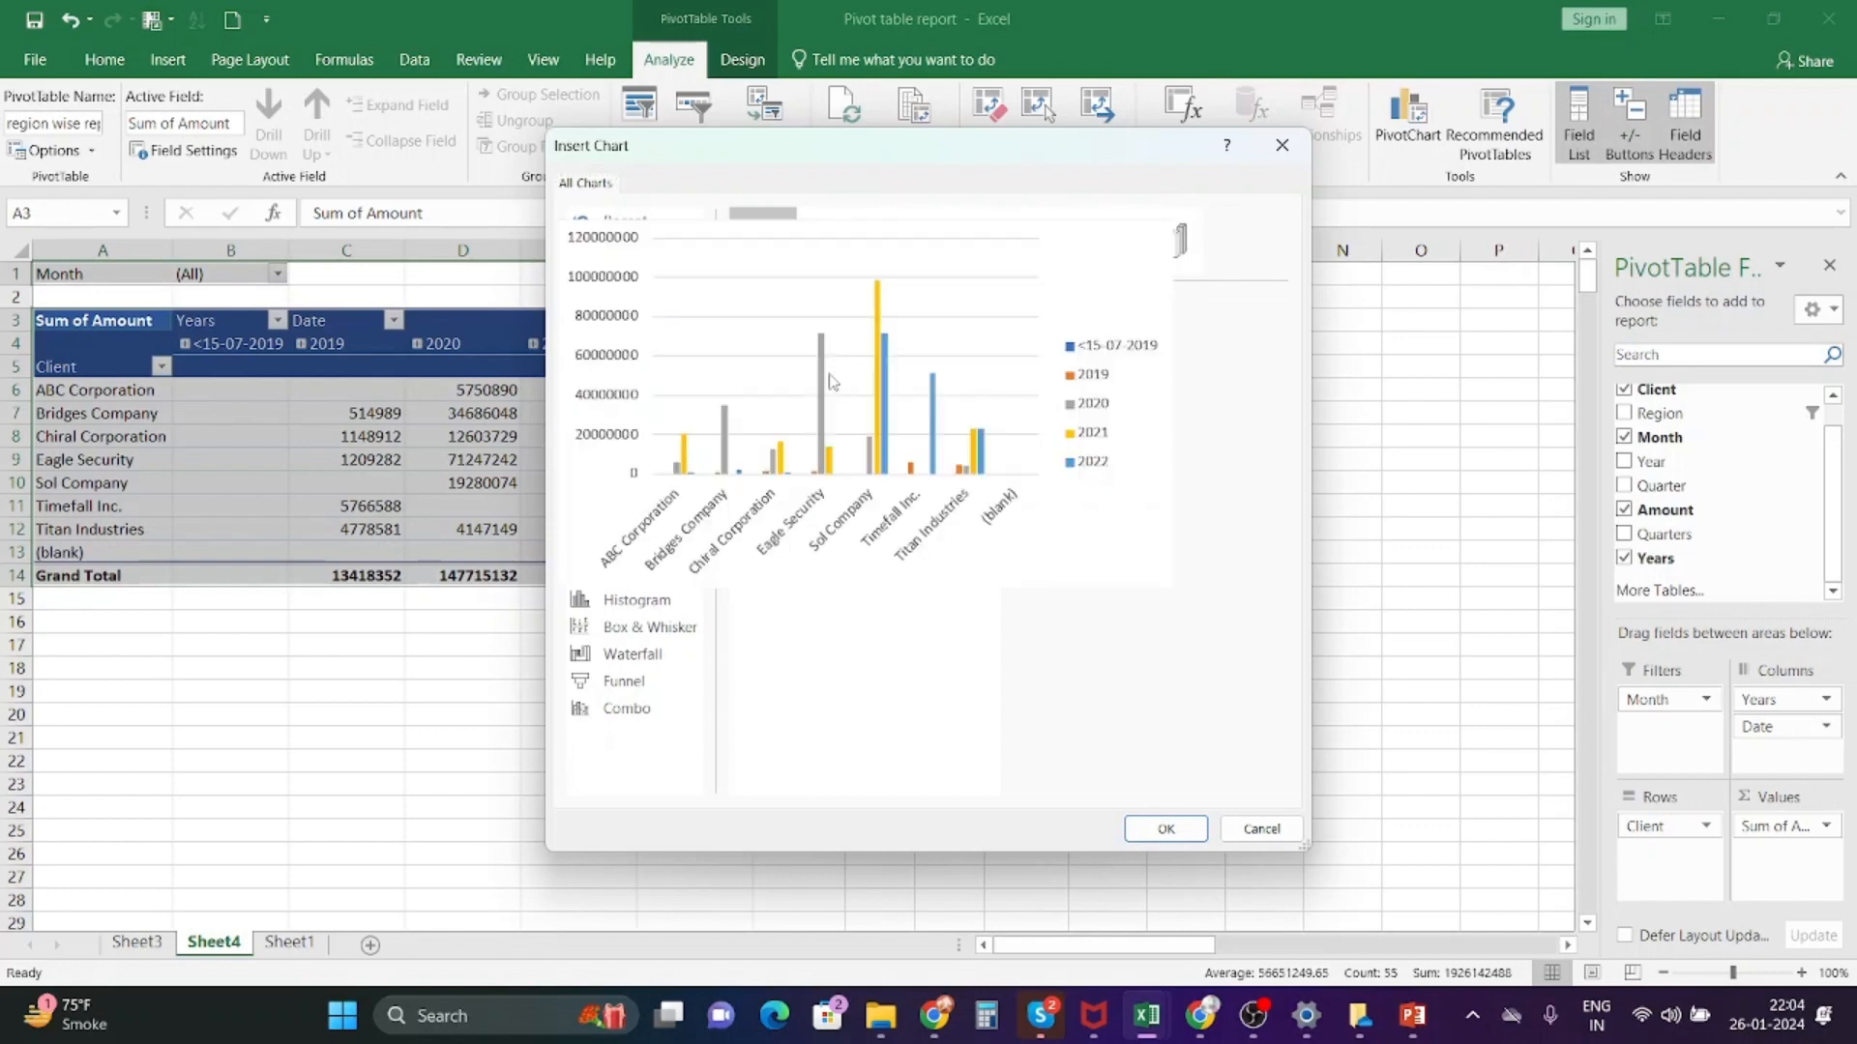
{"action": "left_click", "coordinate": [1165, 829]}
{"action": "left_click_drag", "start_coordinate": [919, 464], "coordinate": [481, 651]}
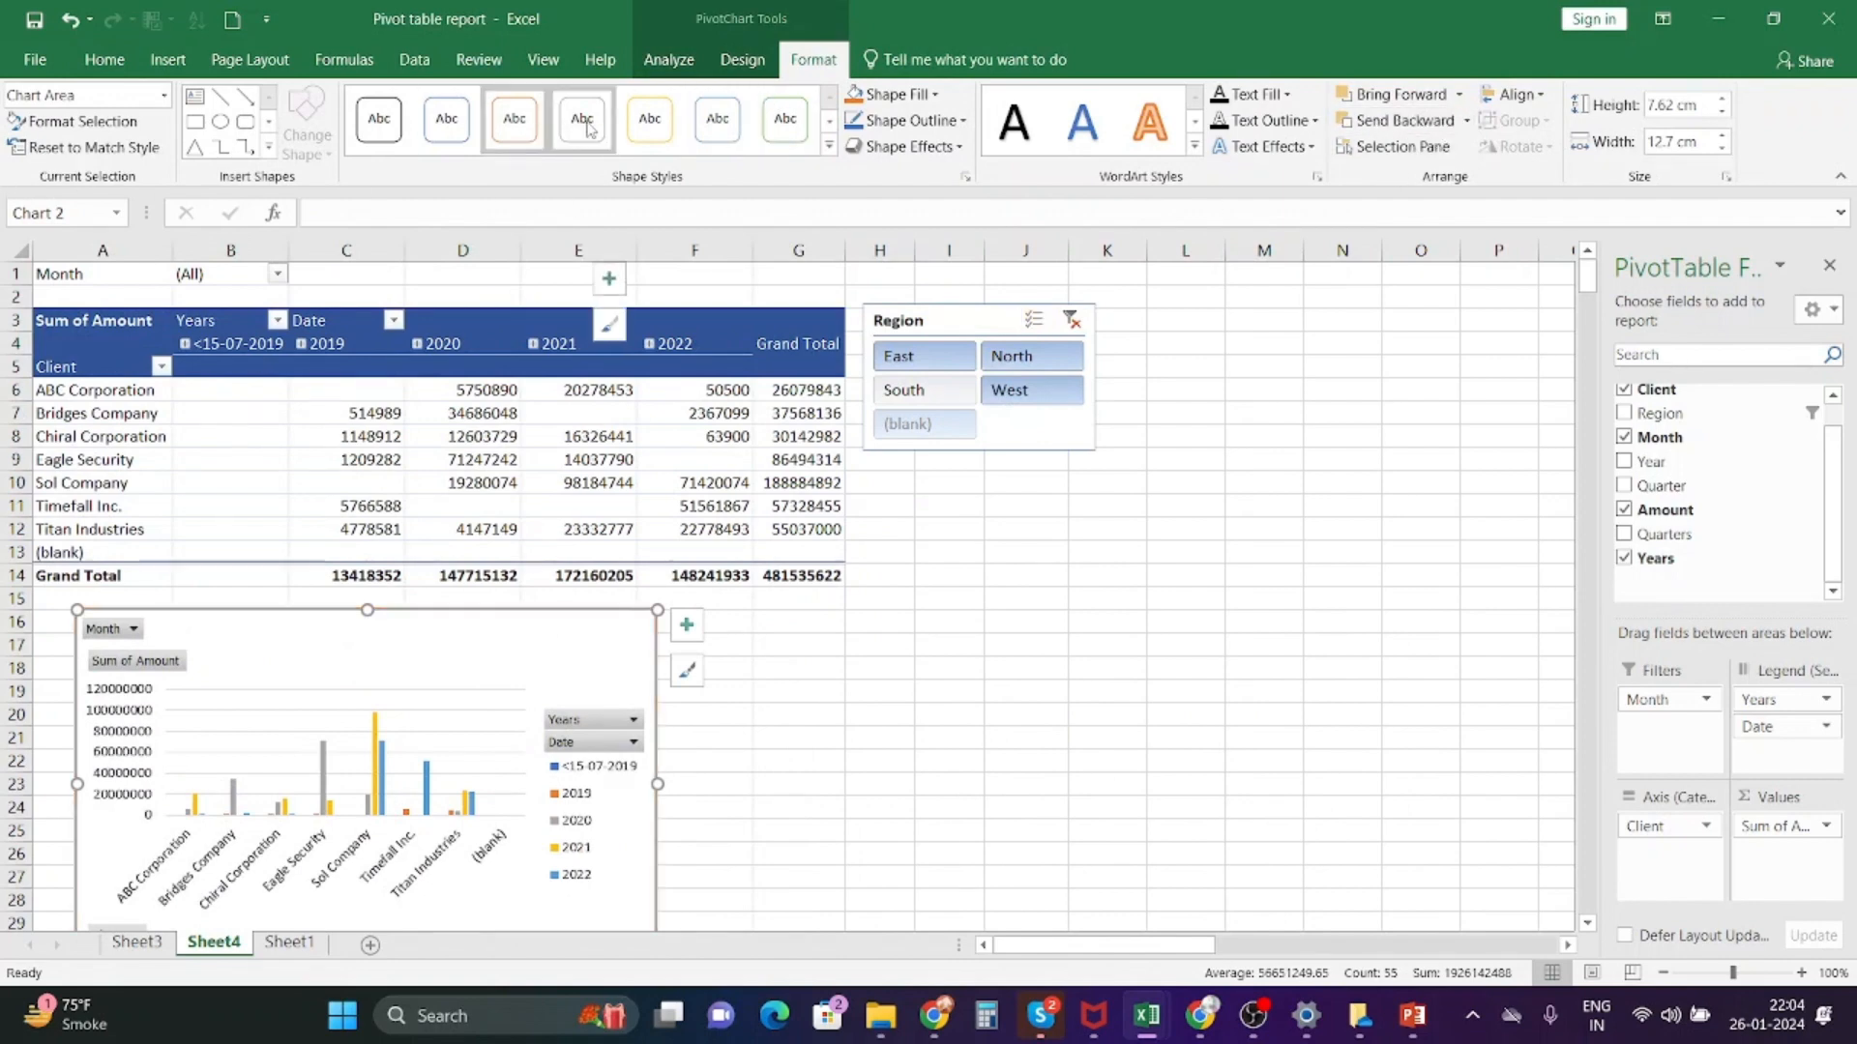
{"action": "left_click", "coordinate": [717, 124]}
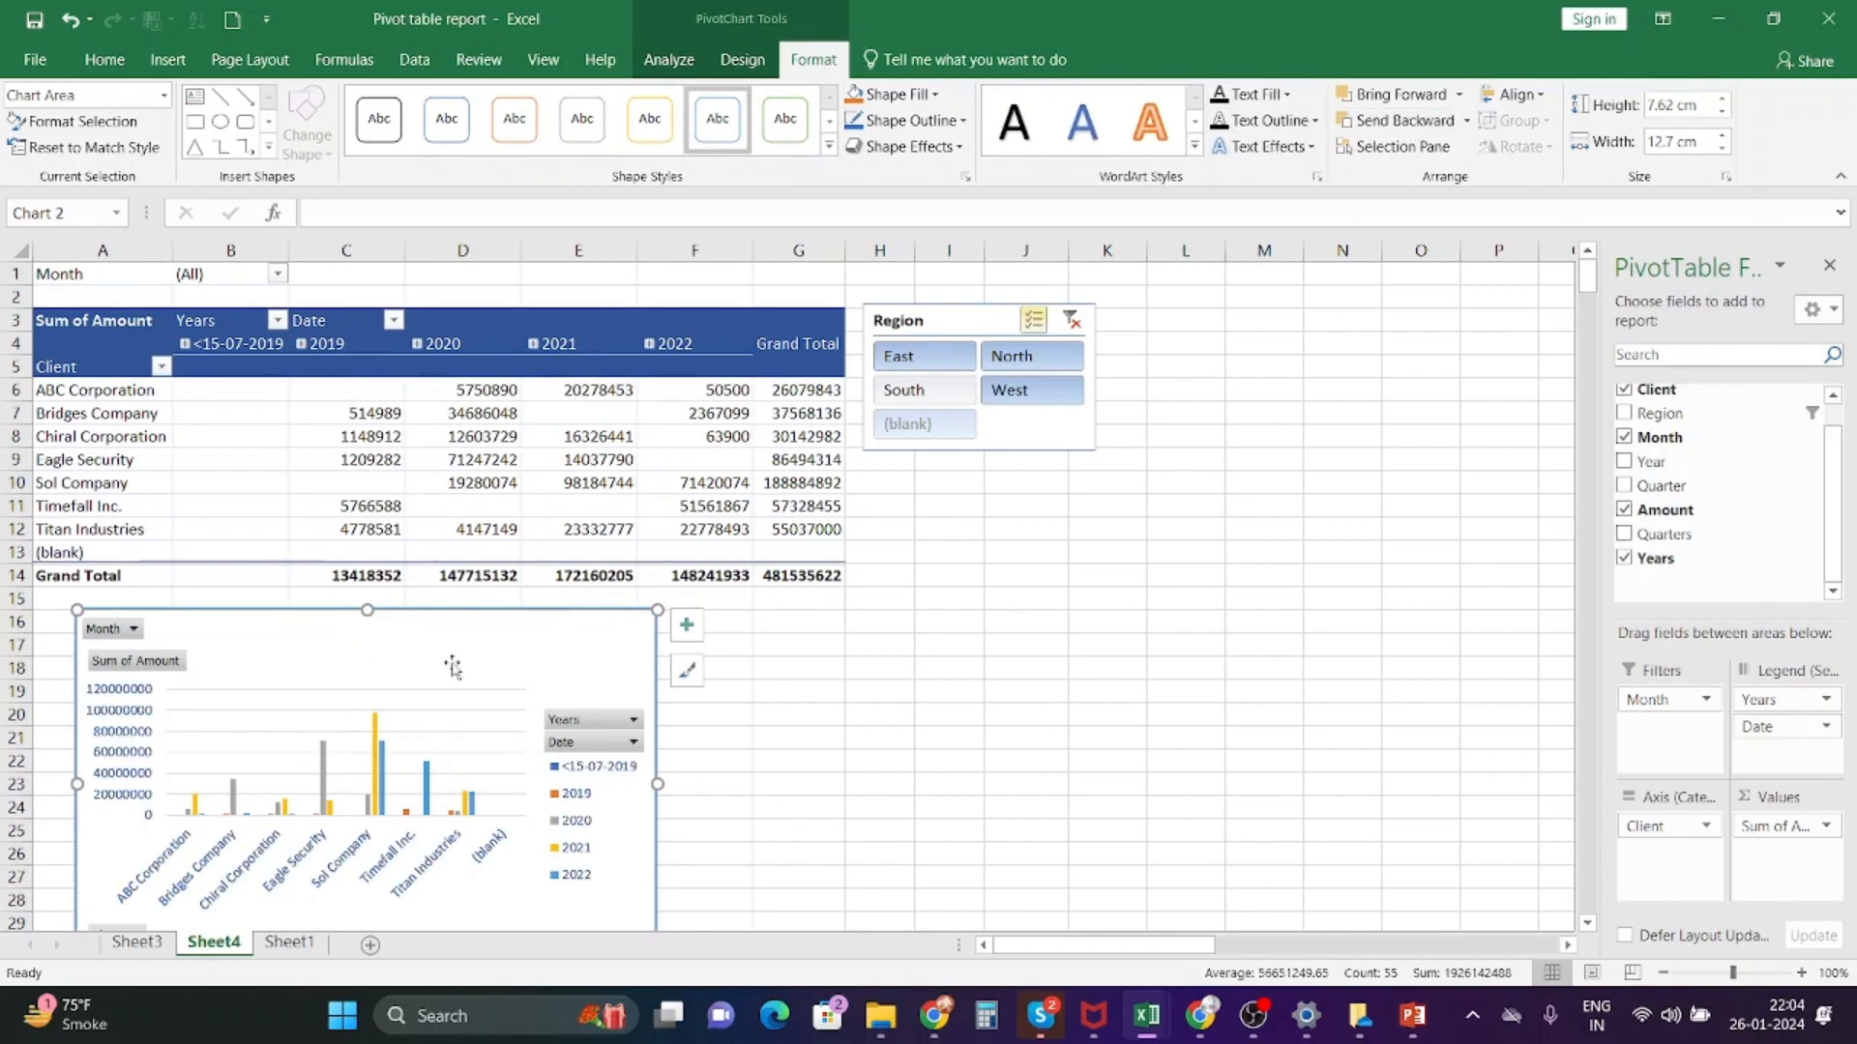
- Insert a pie PivotChart from the PivotTable and place it beside the column chart
{"action": "left_click", "coordinate": [348, 321]}
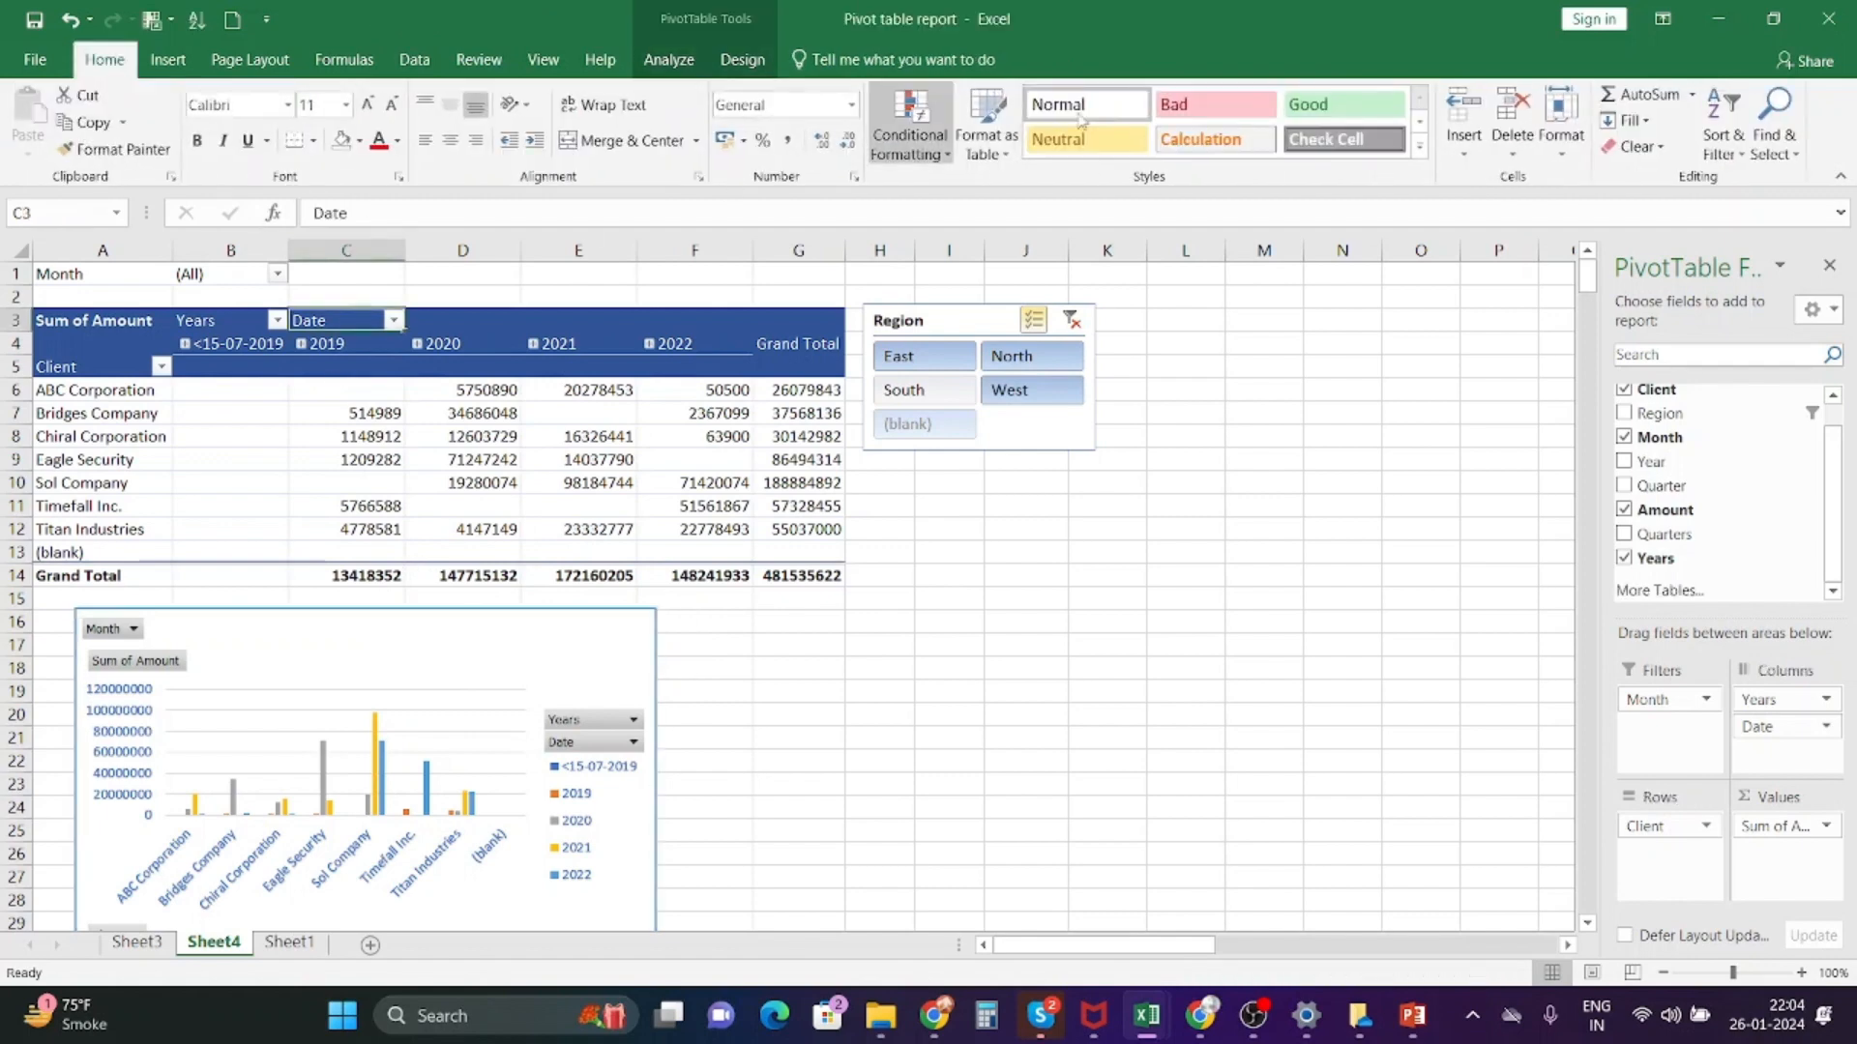
{"action": "left_click", "coordinate": [669, 60]}
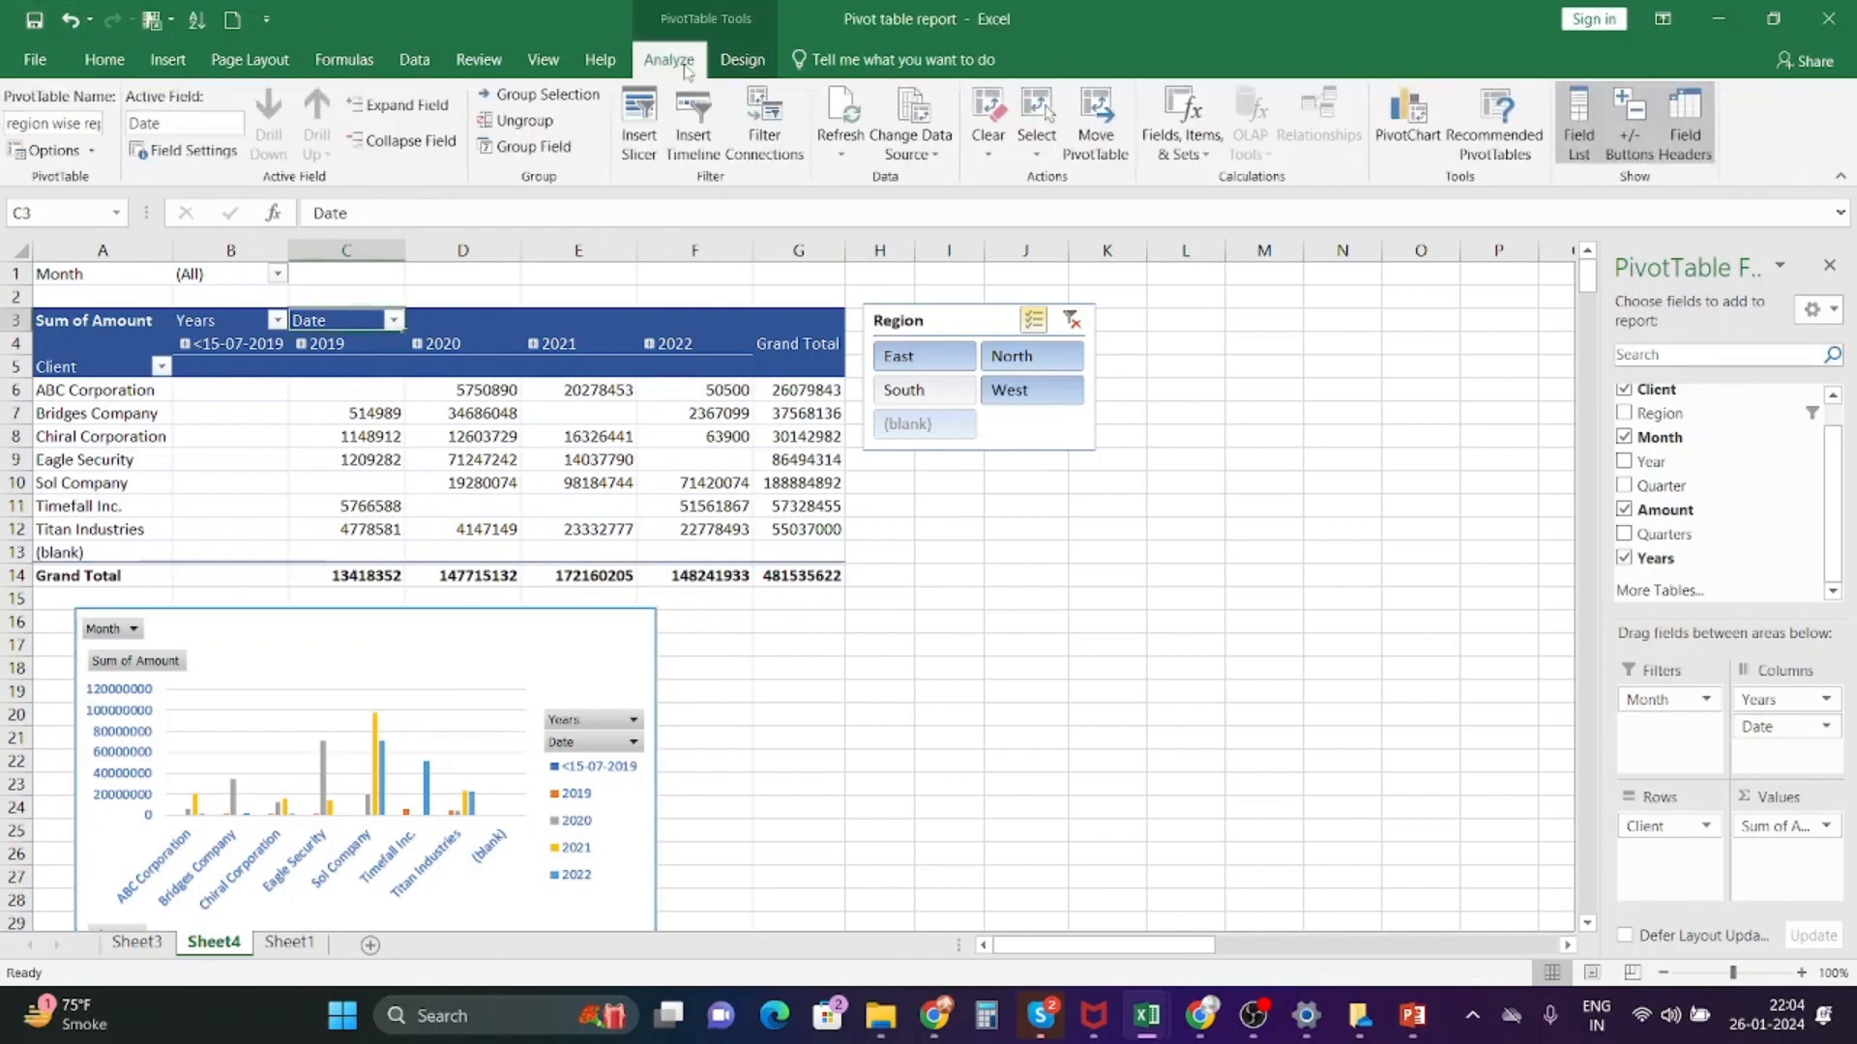
{"action": "left_click", "coordinate": [1426, 126]}
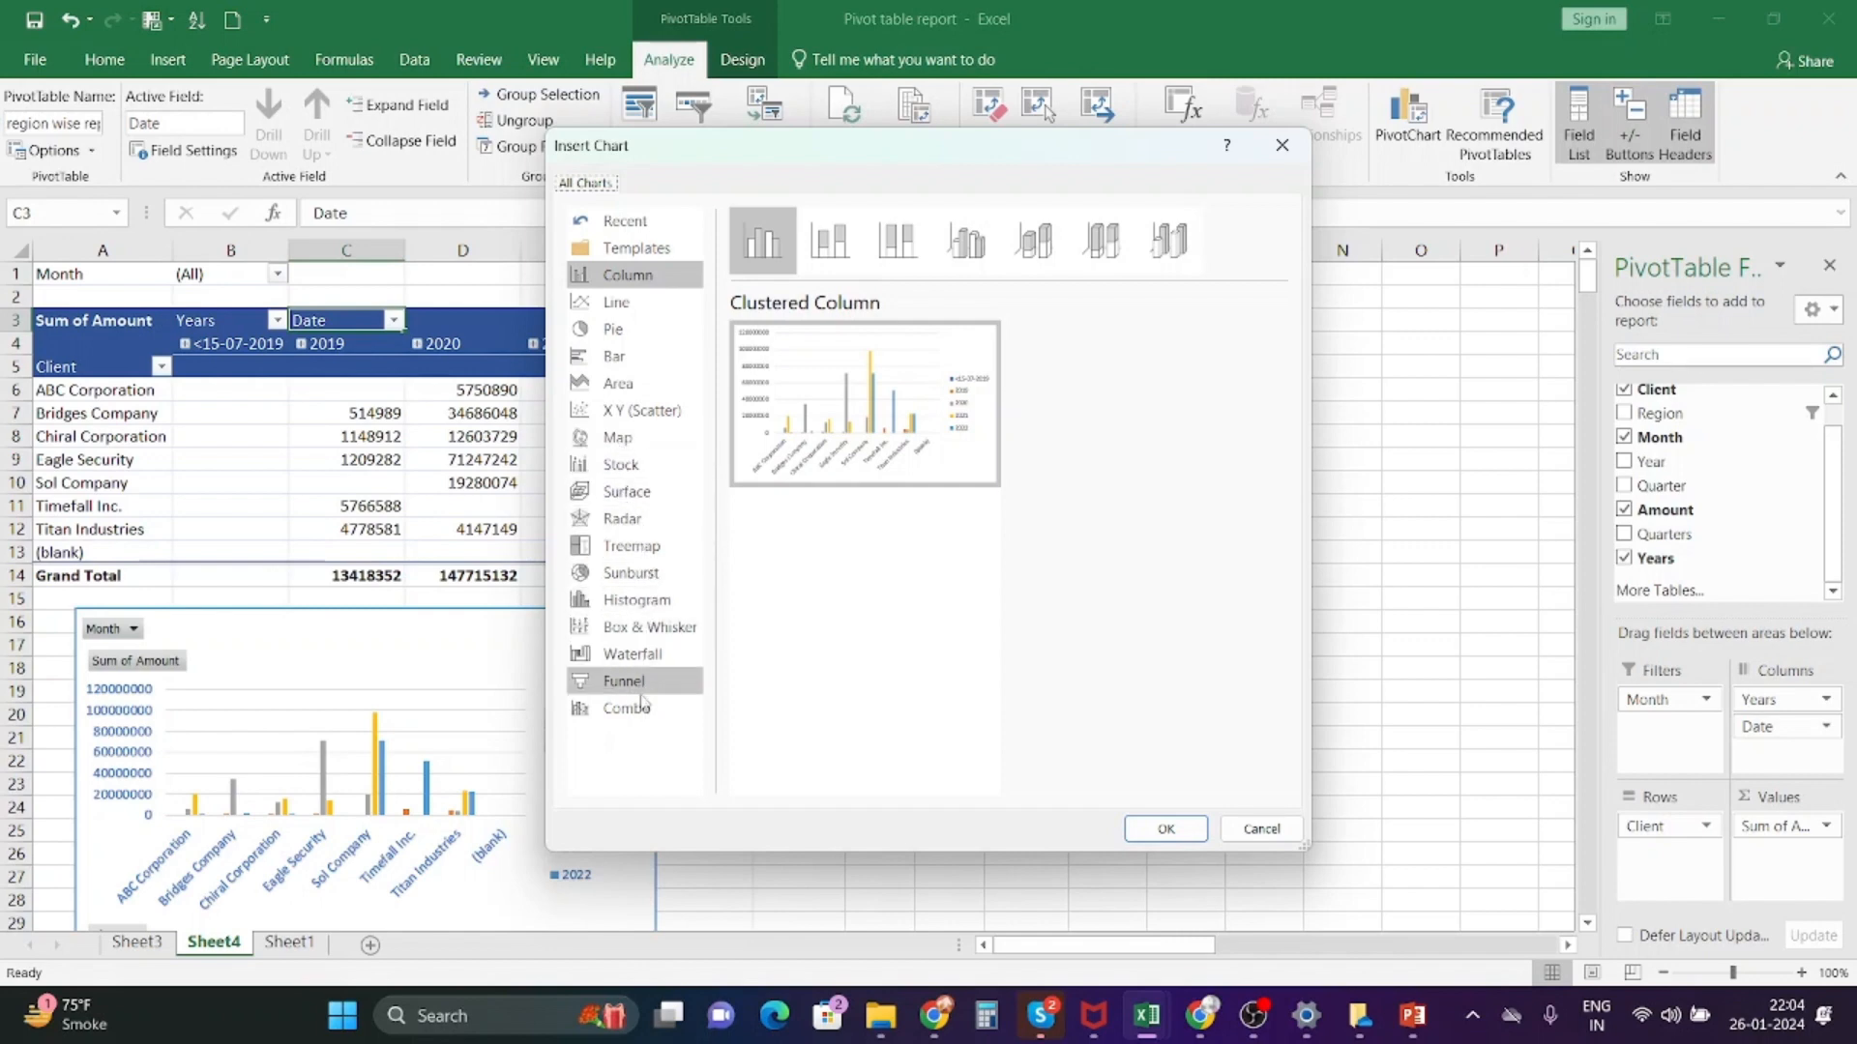
{"action": "left_click", "coordinate": [627, 657]}
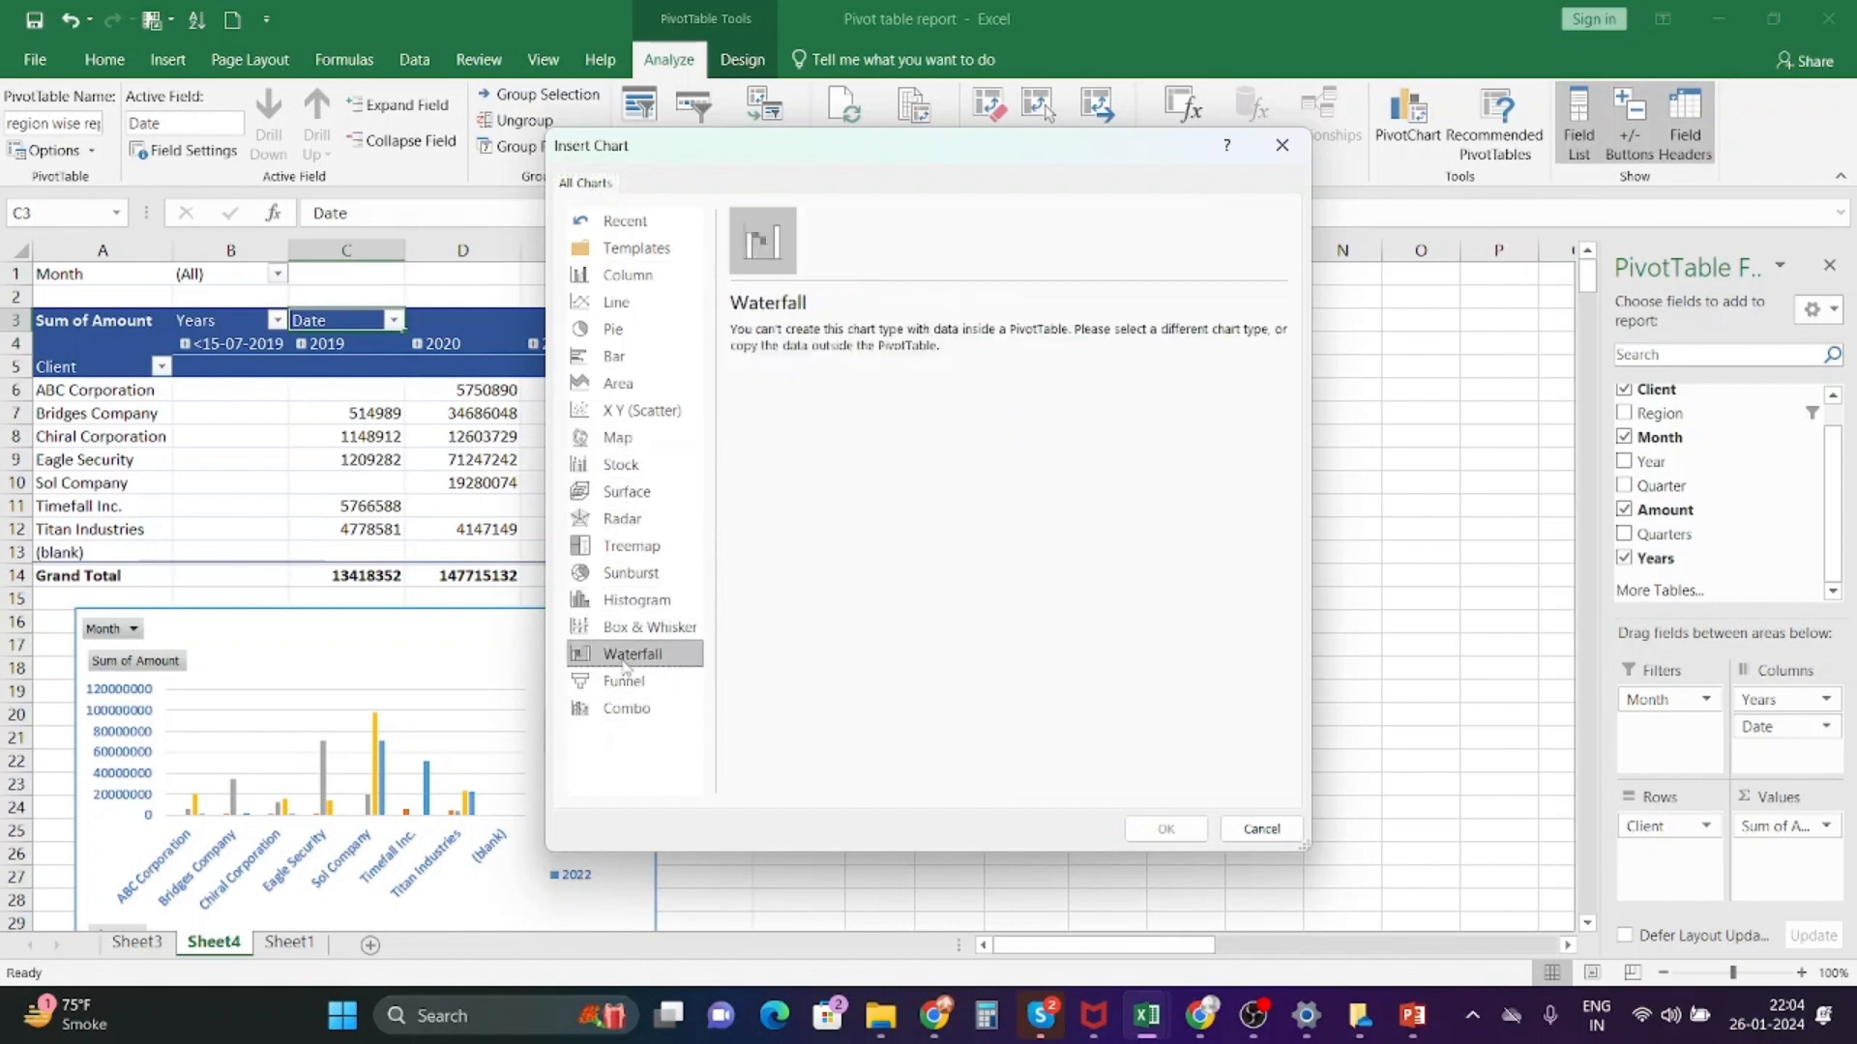
{"action": "left_click", "coordinate": [620, 464]}
{"action": "left_click", "coordinate": [832, 241]}
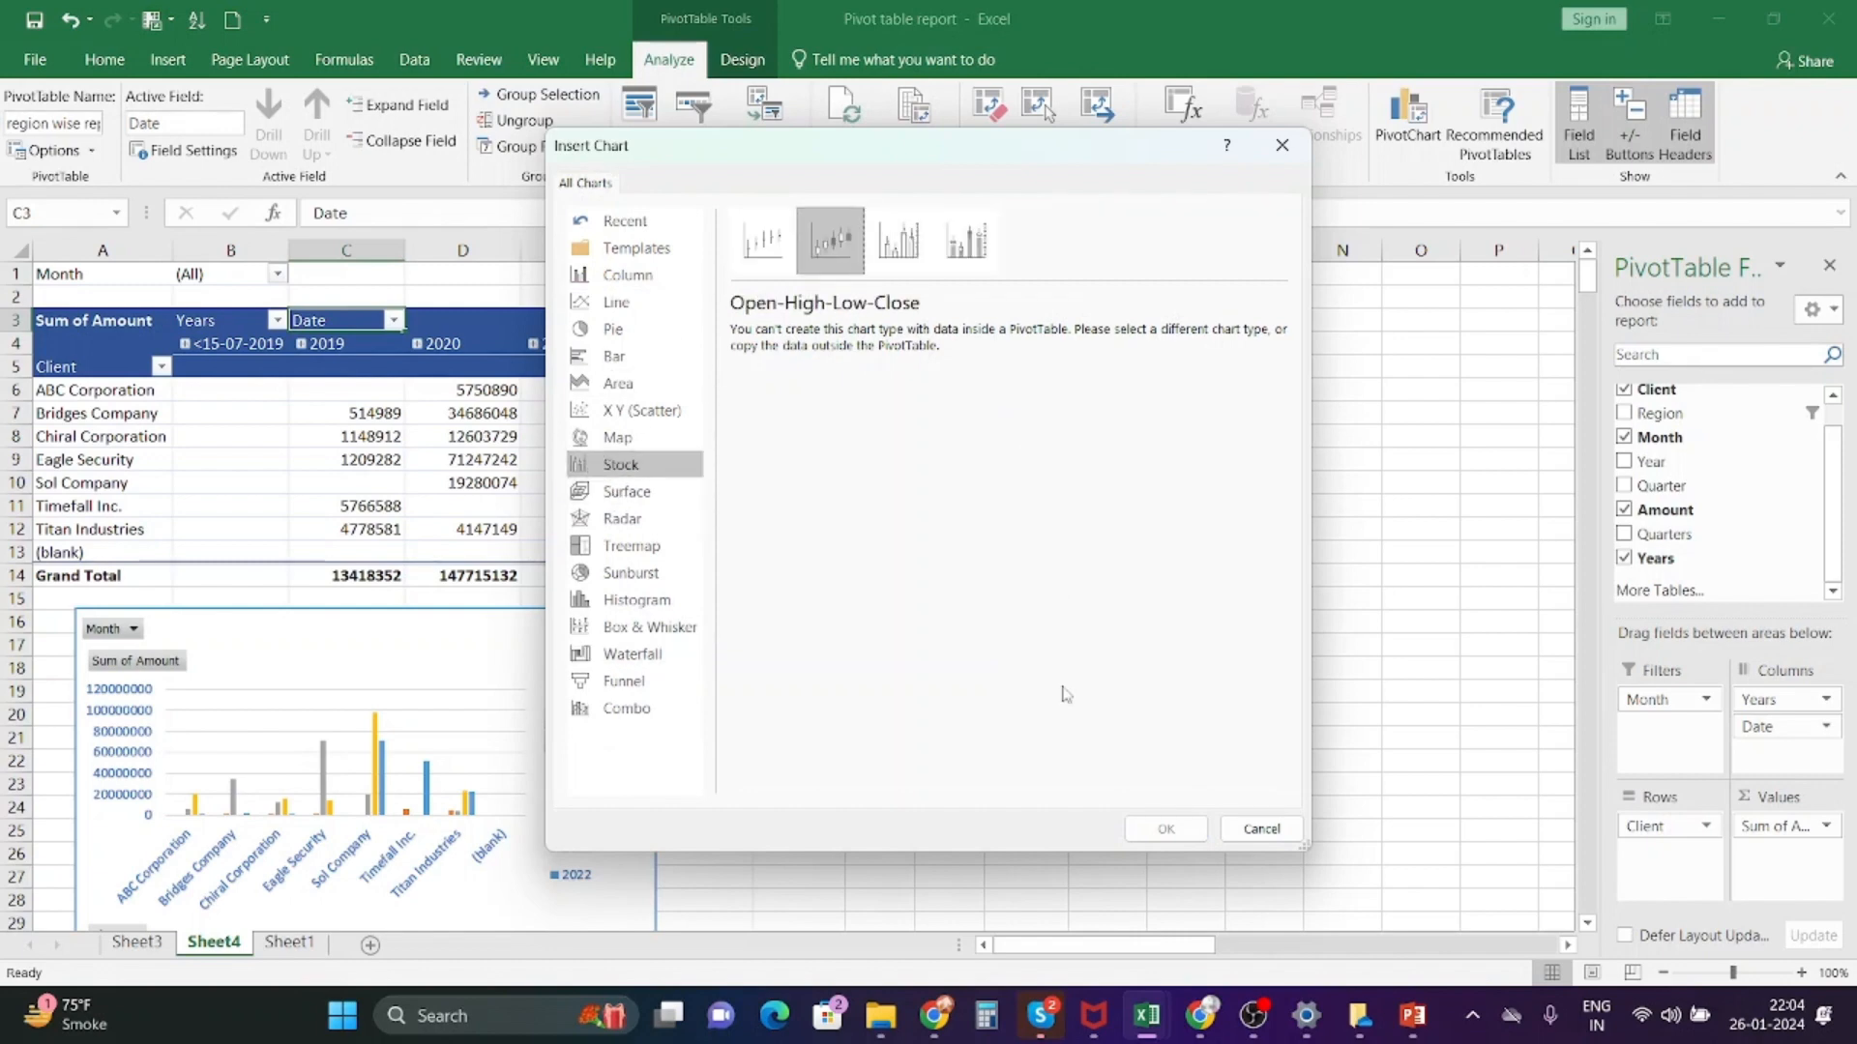
{"action": "left_click", "coordinate": [628, 275]}
{"action": "left_click", "coordinate": [613, 329]}
{"action": "mouse_move", "coordinate": [896, 453]}
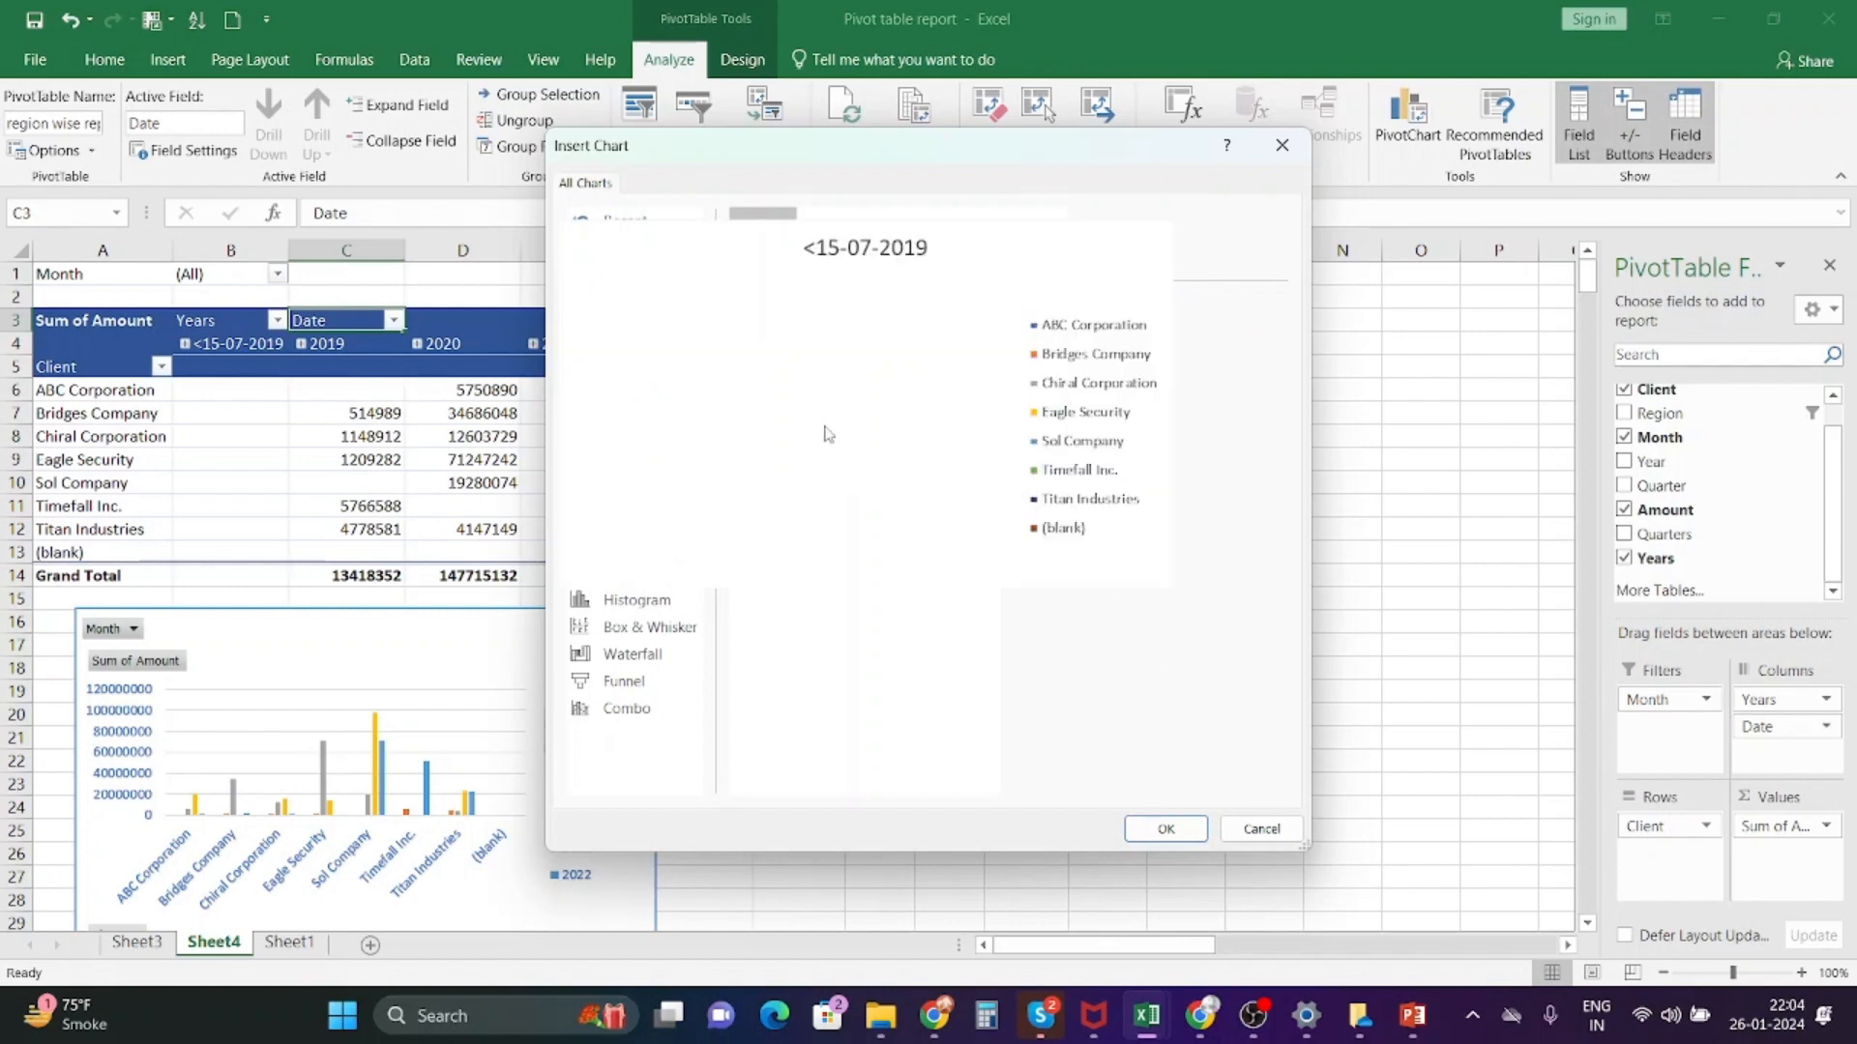
{"action": "left_click", "coordinate": [1165, 828]}
{"action": "left_click_drag", "start_coordinate": [827, 467], "coordinate": [998, 629]}
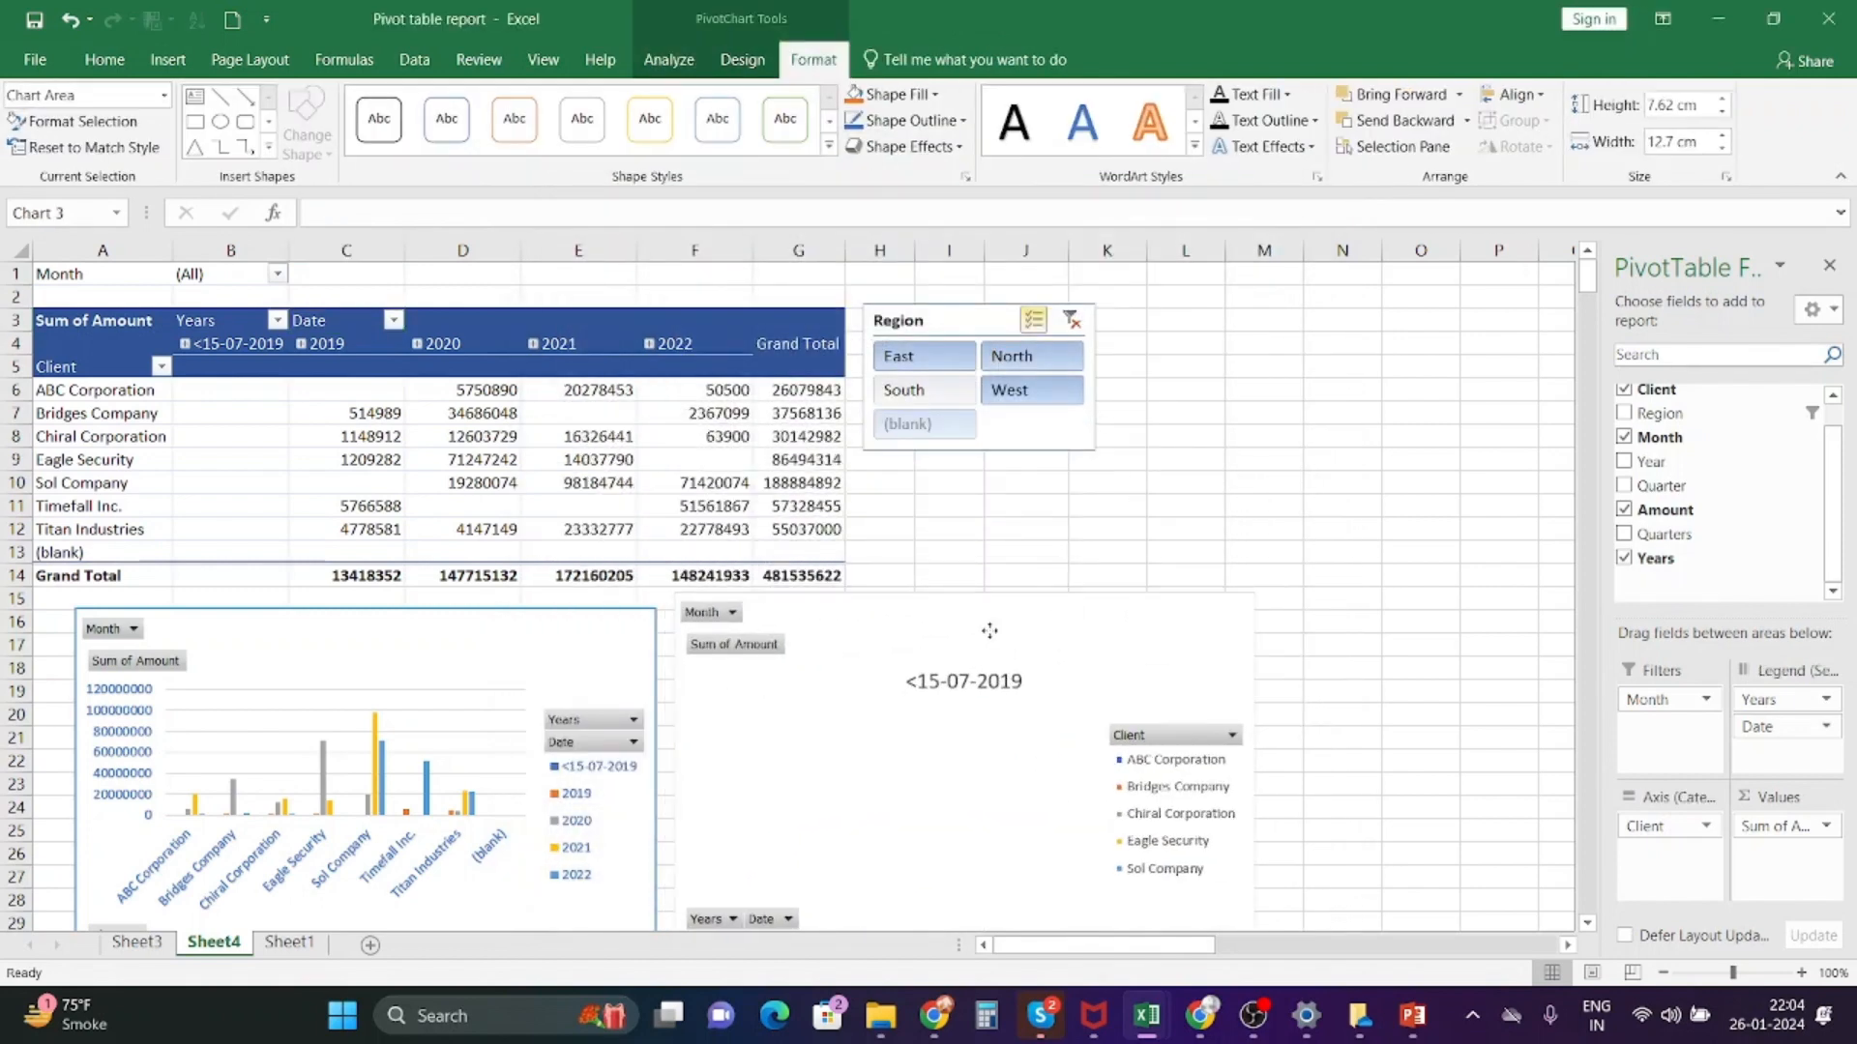
- Filter the pie chart's Client field to exclude Titan Industries
{"action": "left_click", "coordinate": [1175, 766]}
{"action": "left_click", "coordinate": [1232, 736]}
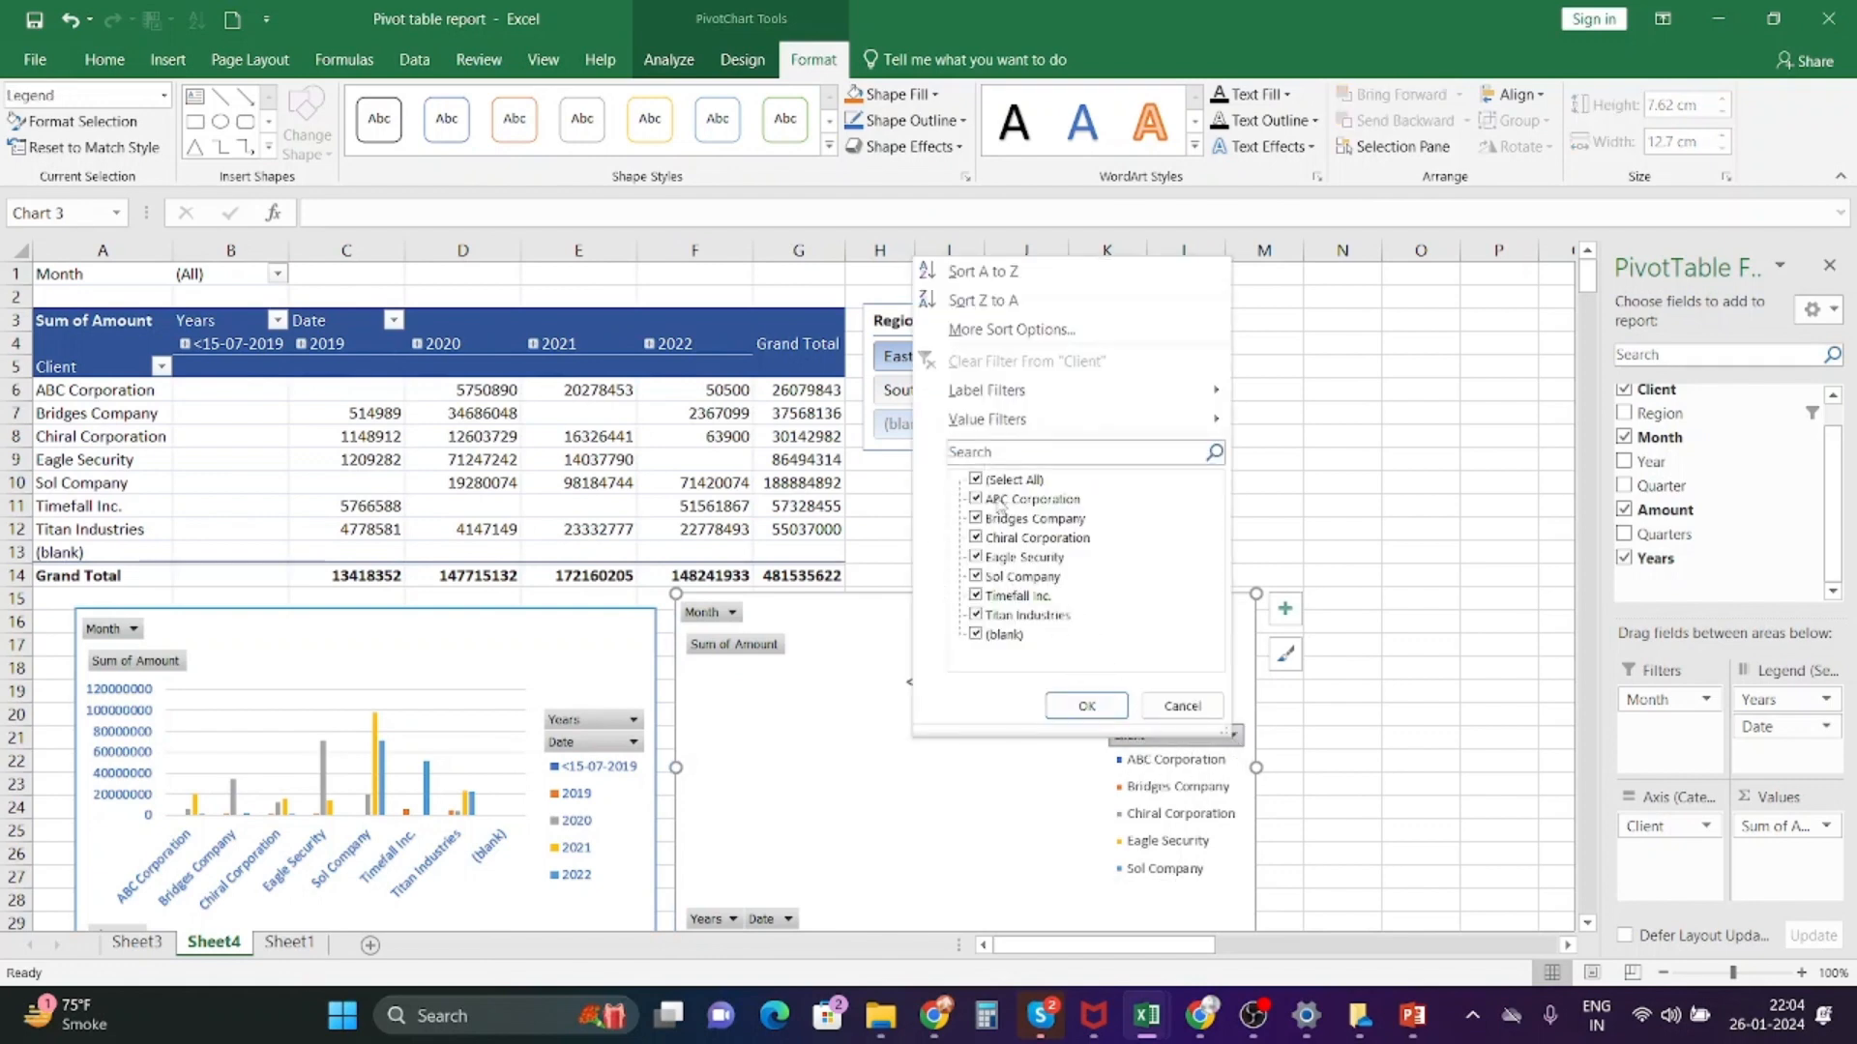
{"action": "left_click", "coordinate": [996, 483]}
{"action": "left_click", "coordinate": [1006, 502]}
{"action": "left_click", "coordinate": [1064, 705]}
{"action": "left_click", "coordinate": [979, 616]}
{"action": "left_click", "coordinate": [1086, 706]}
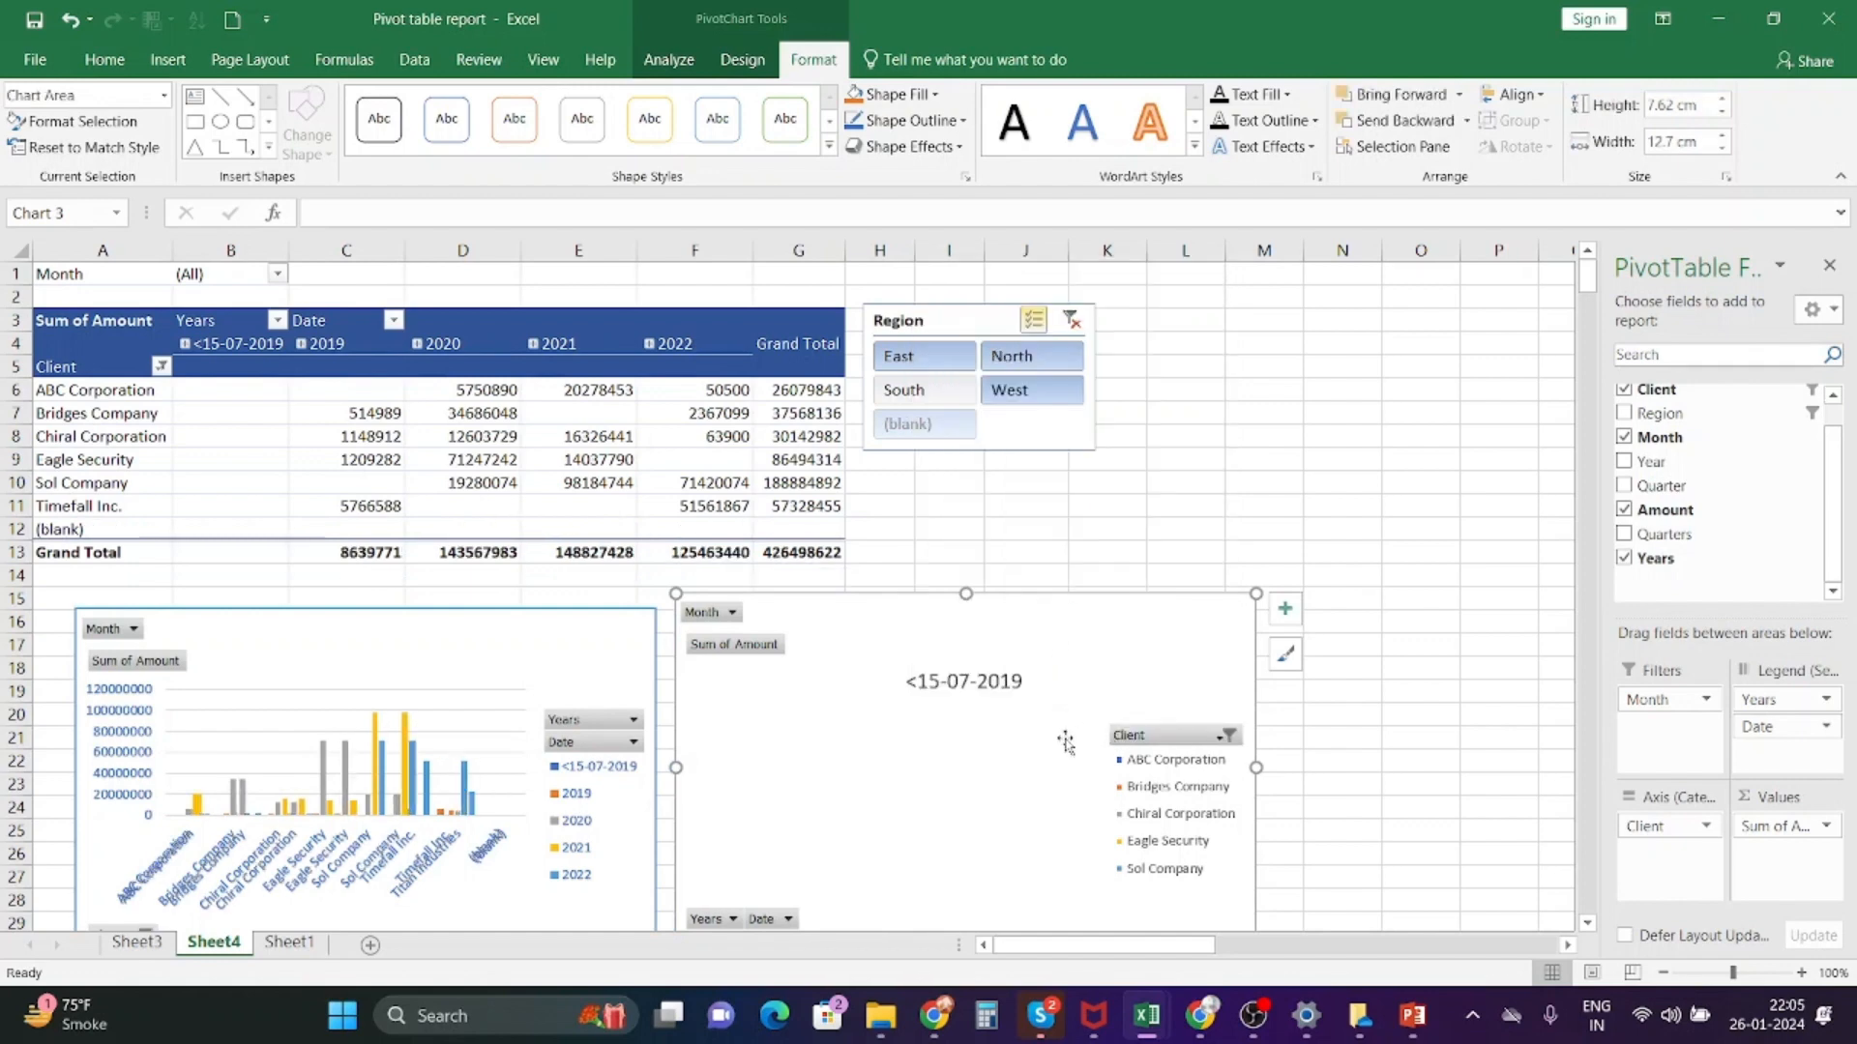
- Shrink the pie chart to about 3.6 cm high and 7.2 cm wide
{"action": "scroll", "coordinate": [932, 729], "scroll_direction": "down", "scroll_amount": 2}
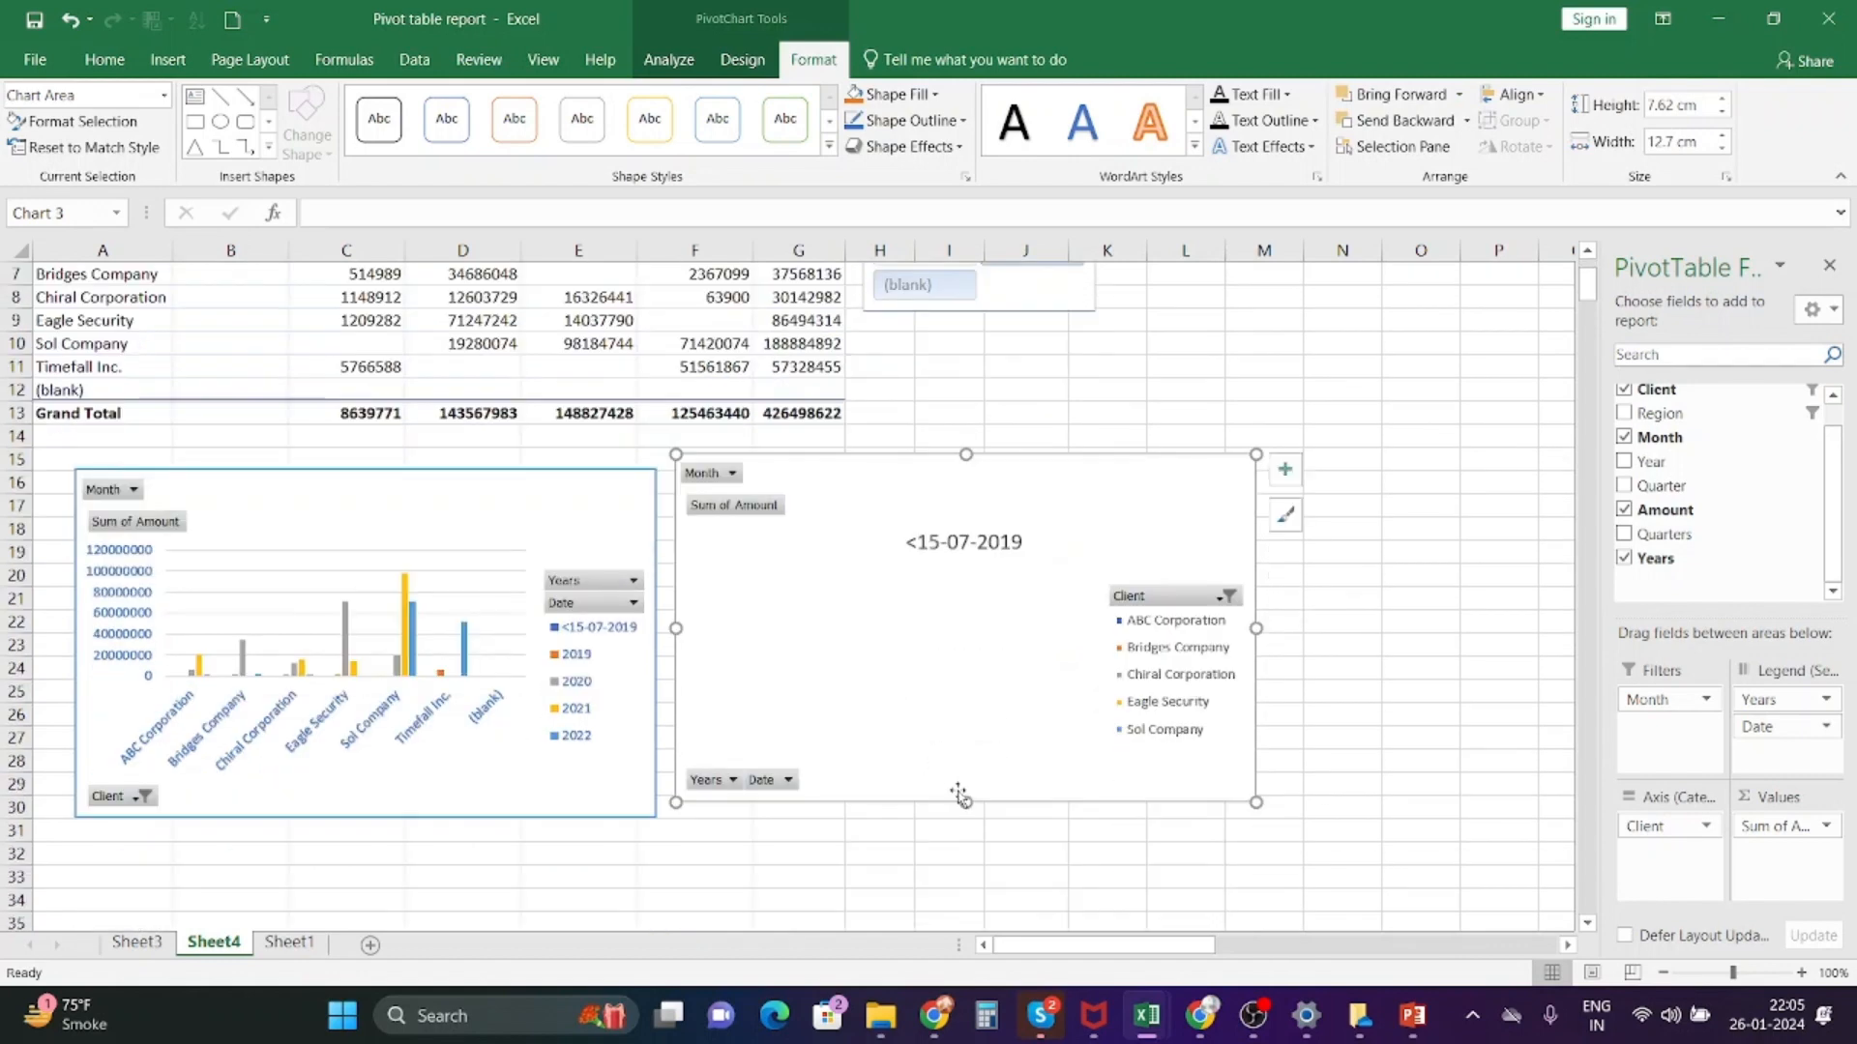
{"action": "left_click_drag", "start_coordinate": [965, 802], "coordinate": [965, 626]}
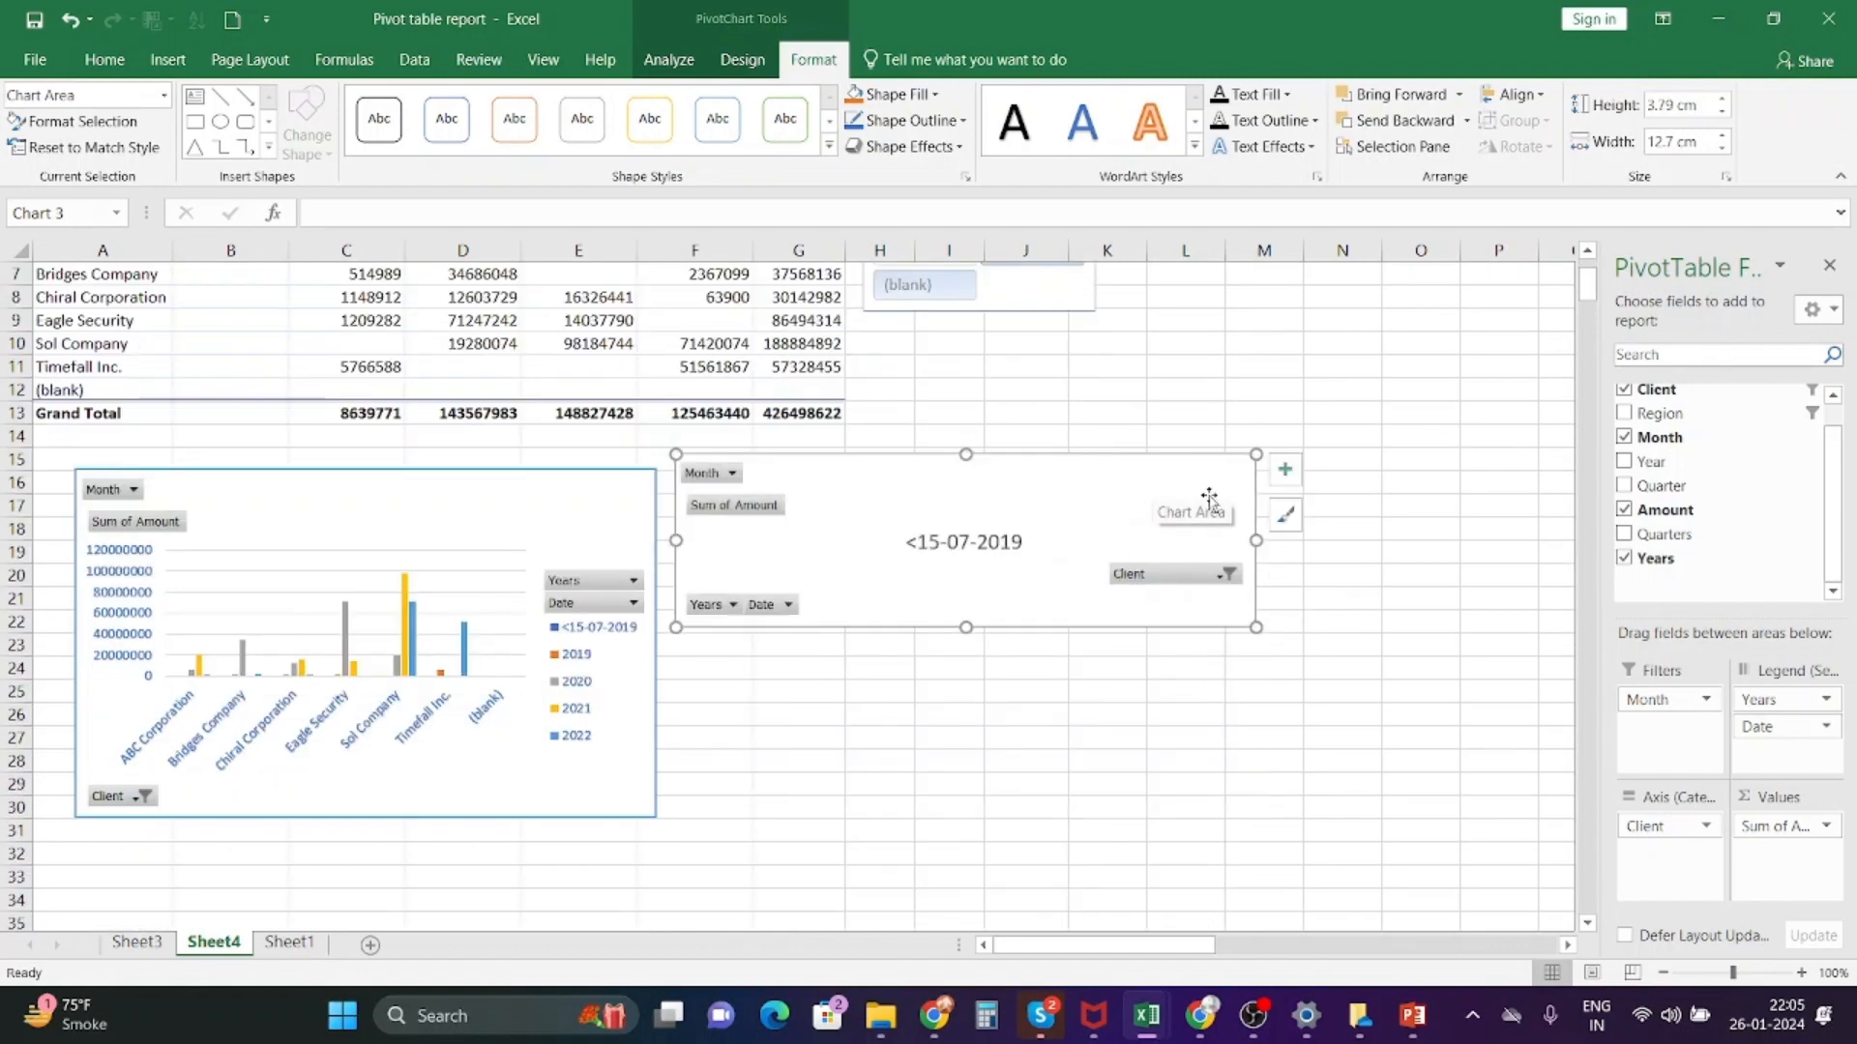
{"action": "left_click_drag", "start_coordinate": [1254, 542], "coordinate": [1004, 542]}
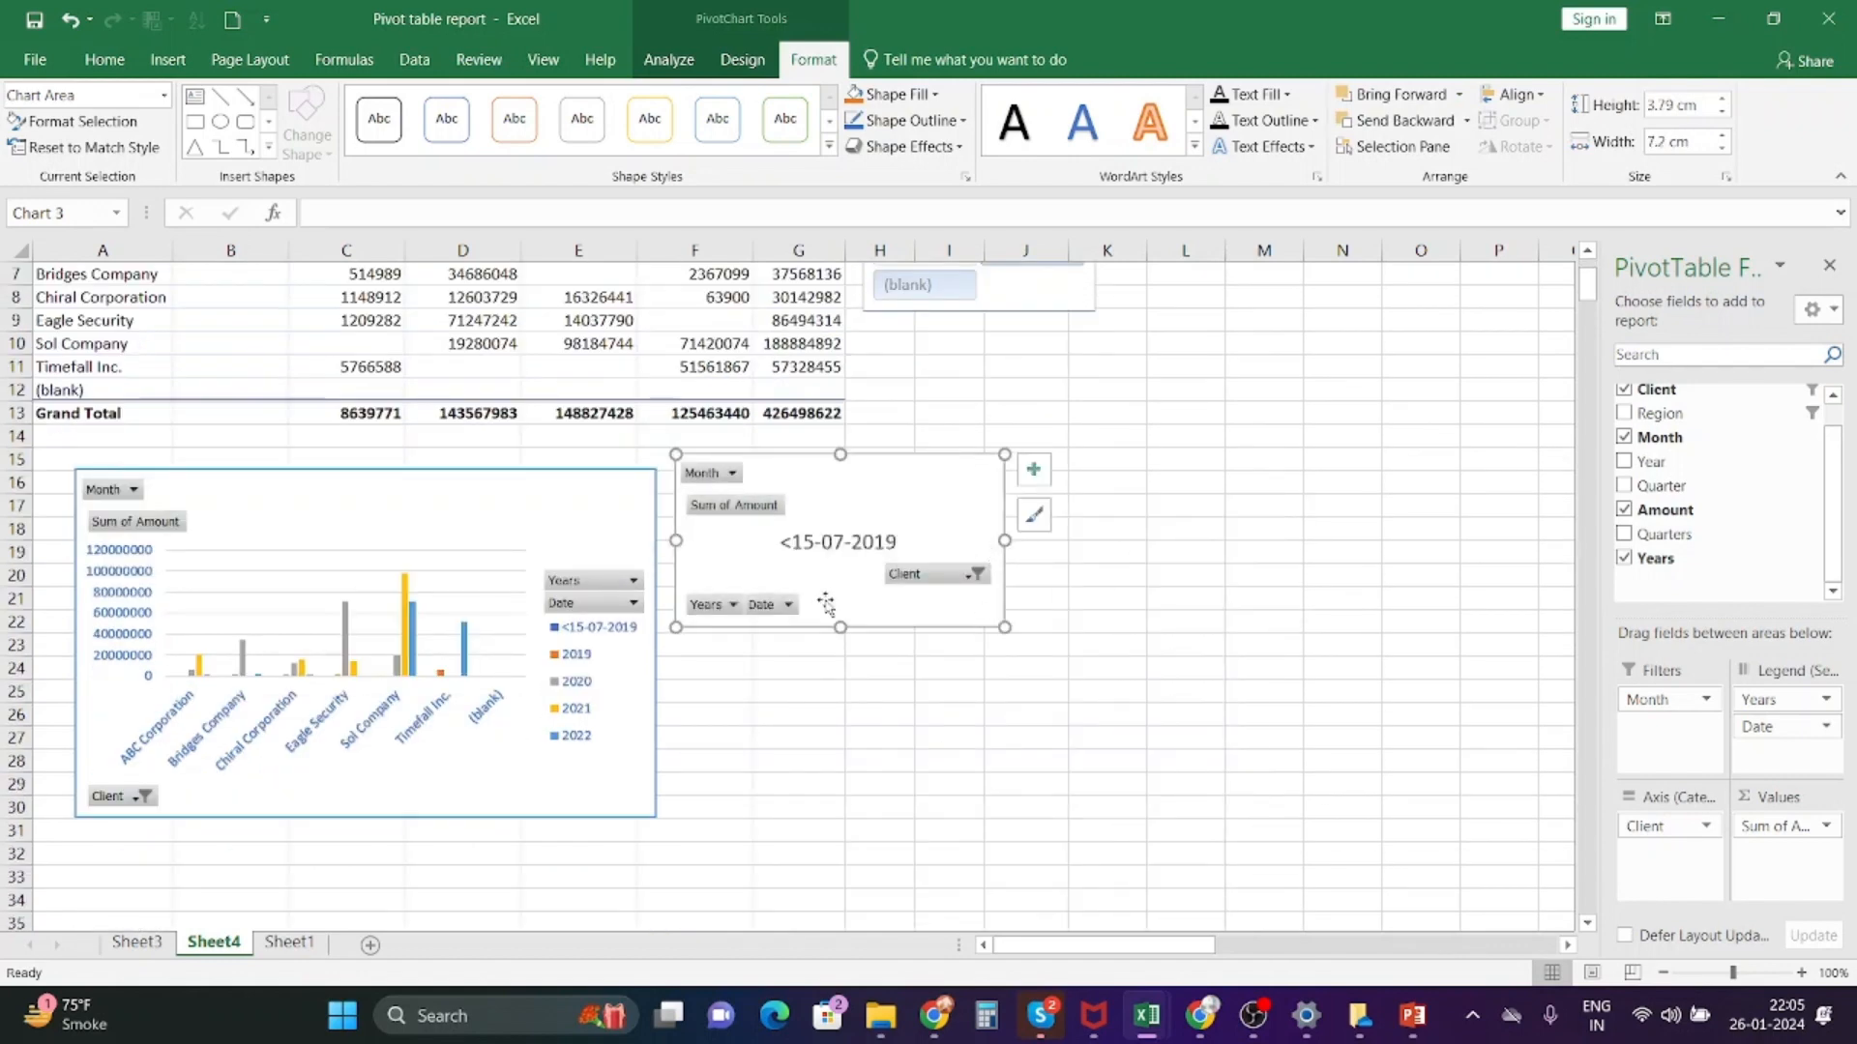
{"action": "left_click_drag", "start_coordinate": [838, 630], "coordinate": [837, 618]}
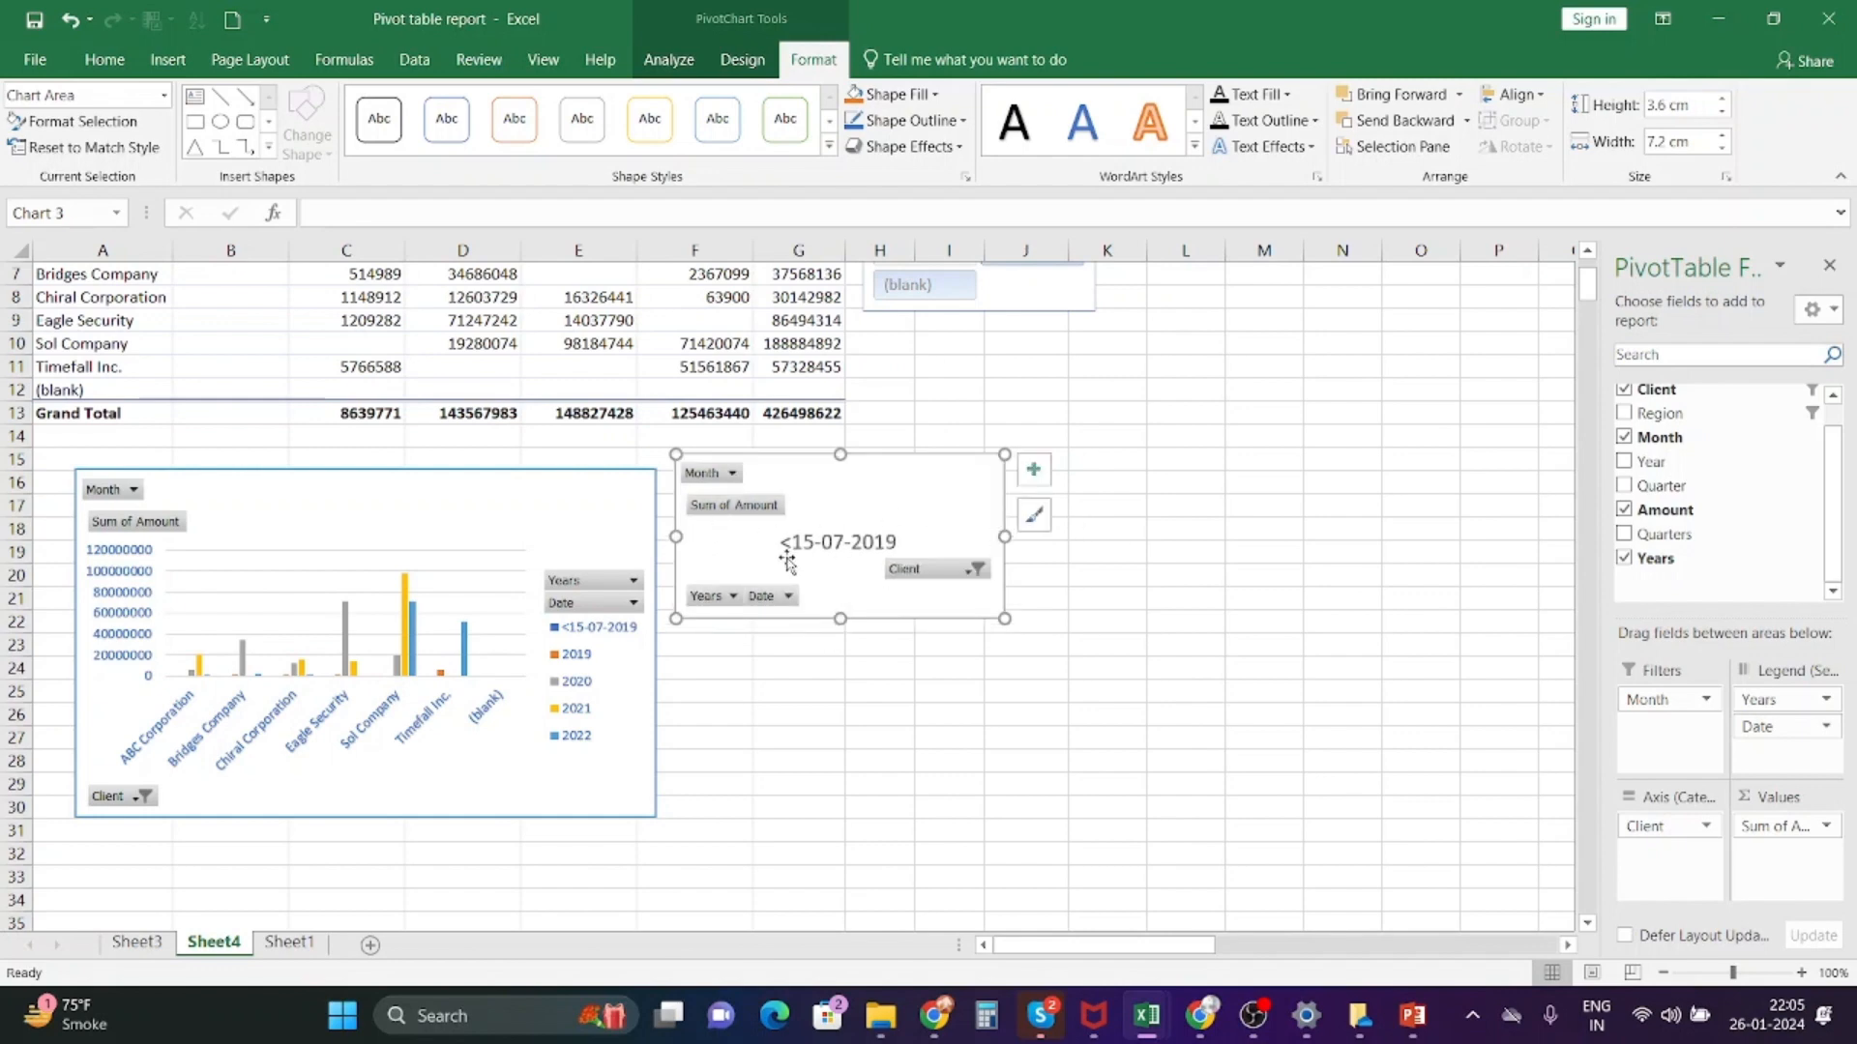
- View the filter options of the pie chart's Years field and close them without changes
{"action": "left_click", "coordinate": [747, 506]}
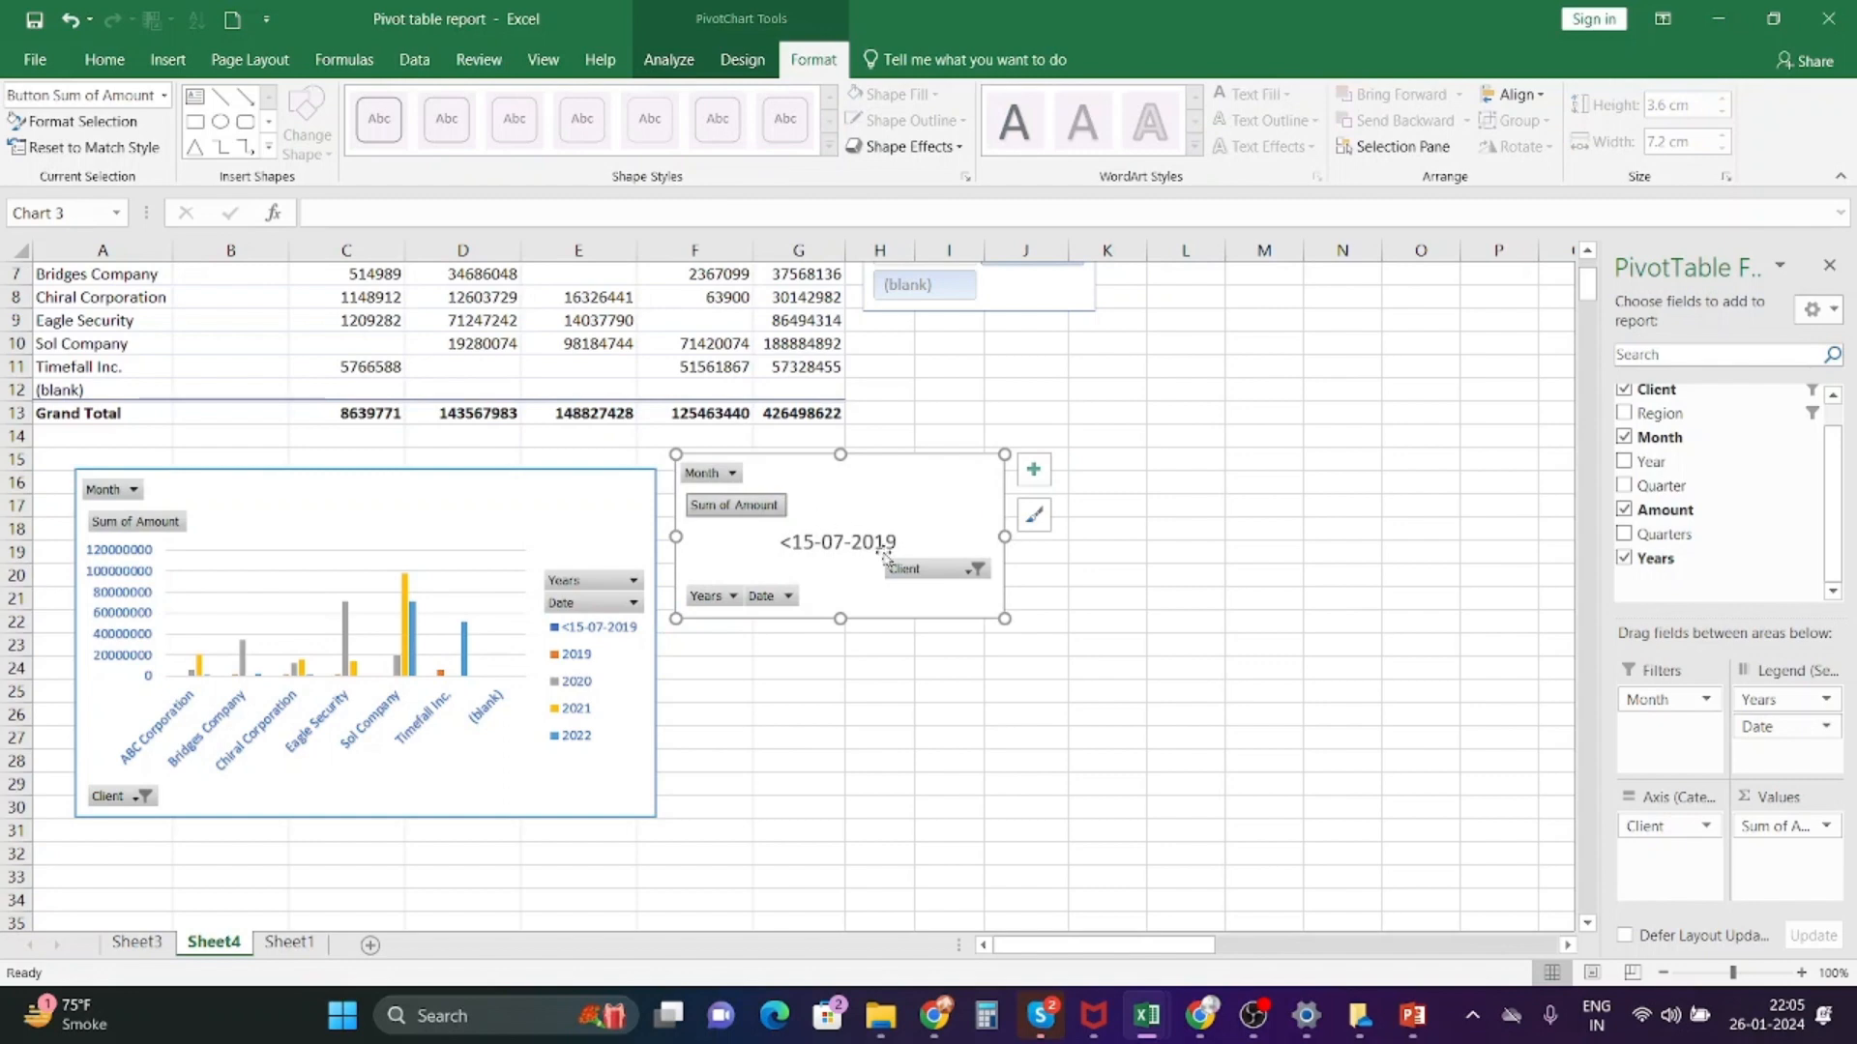
{"action": "left_click", "coordinate": [733, 597]}
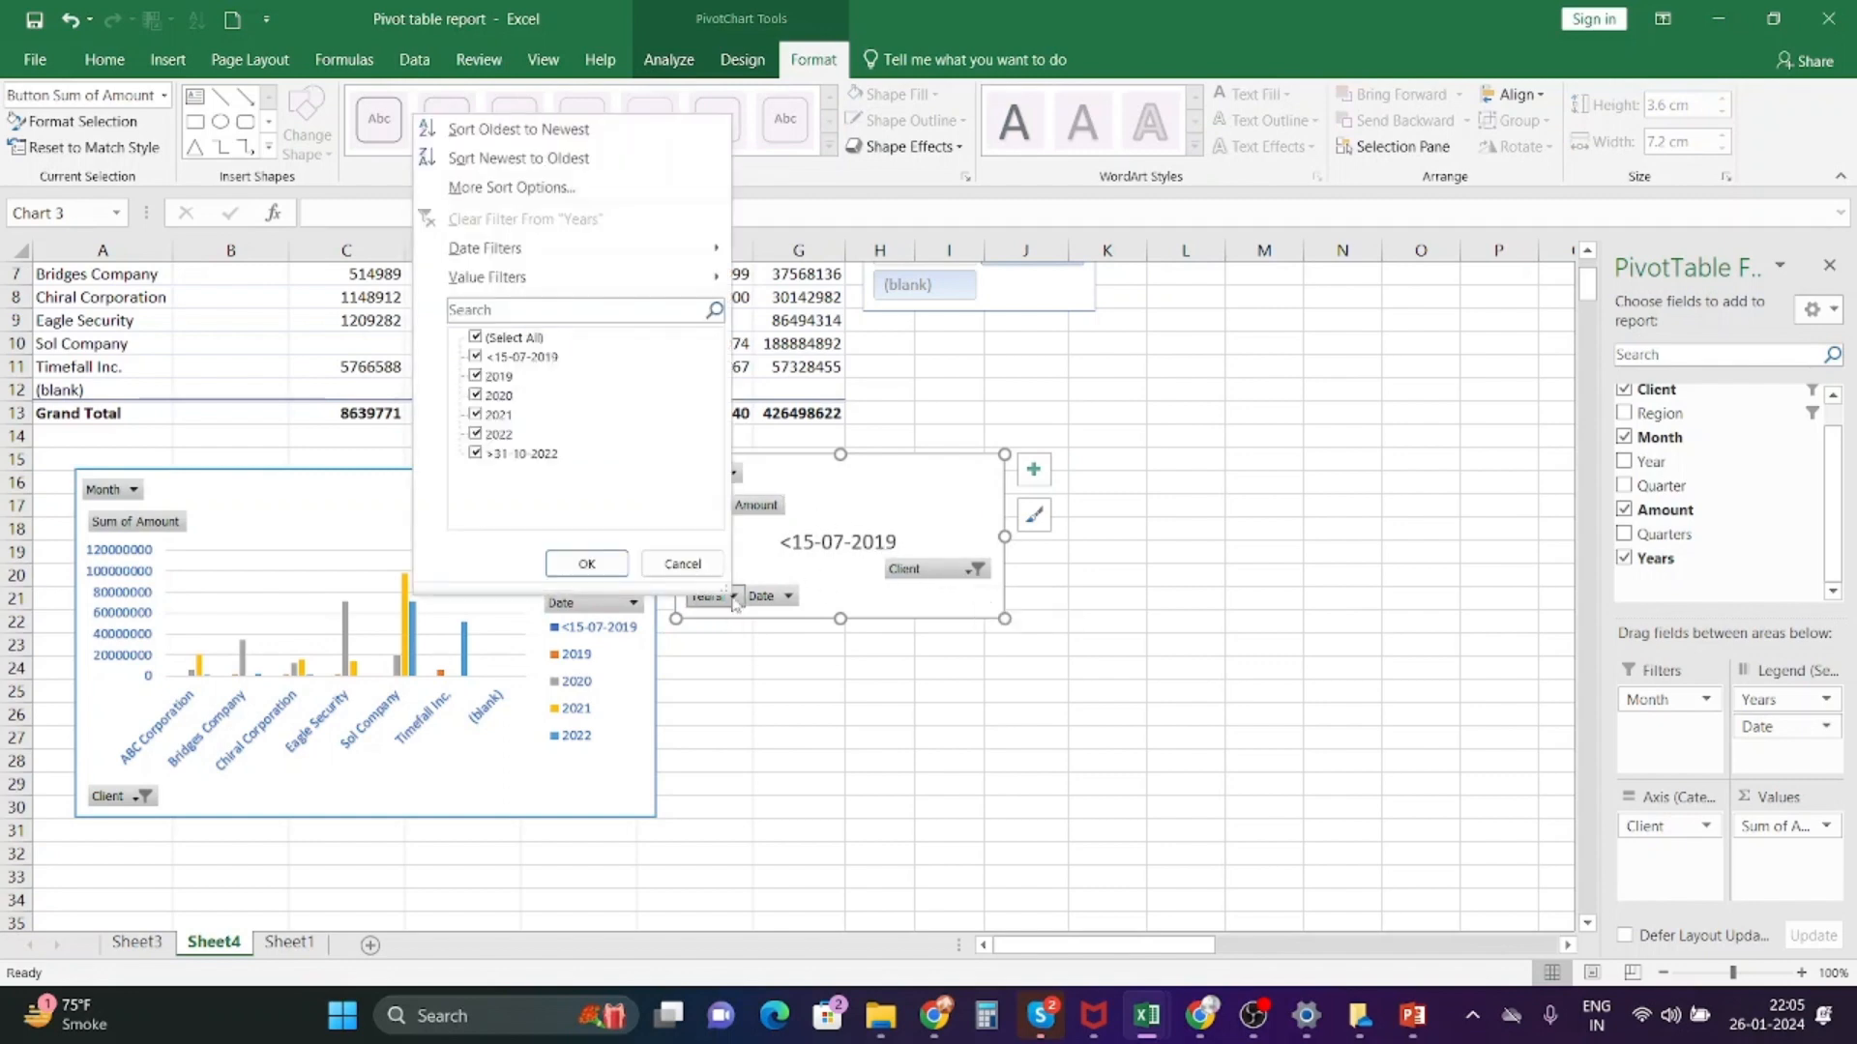
{"action": "left_click", "coordinate": [677, 564]}
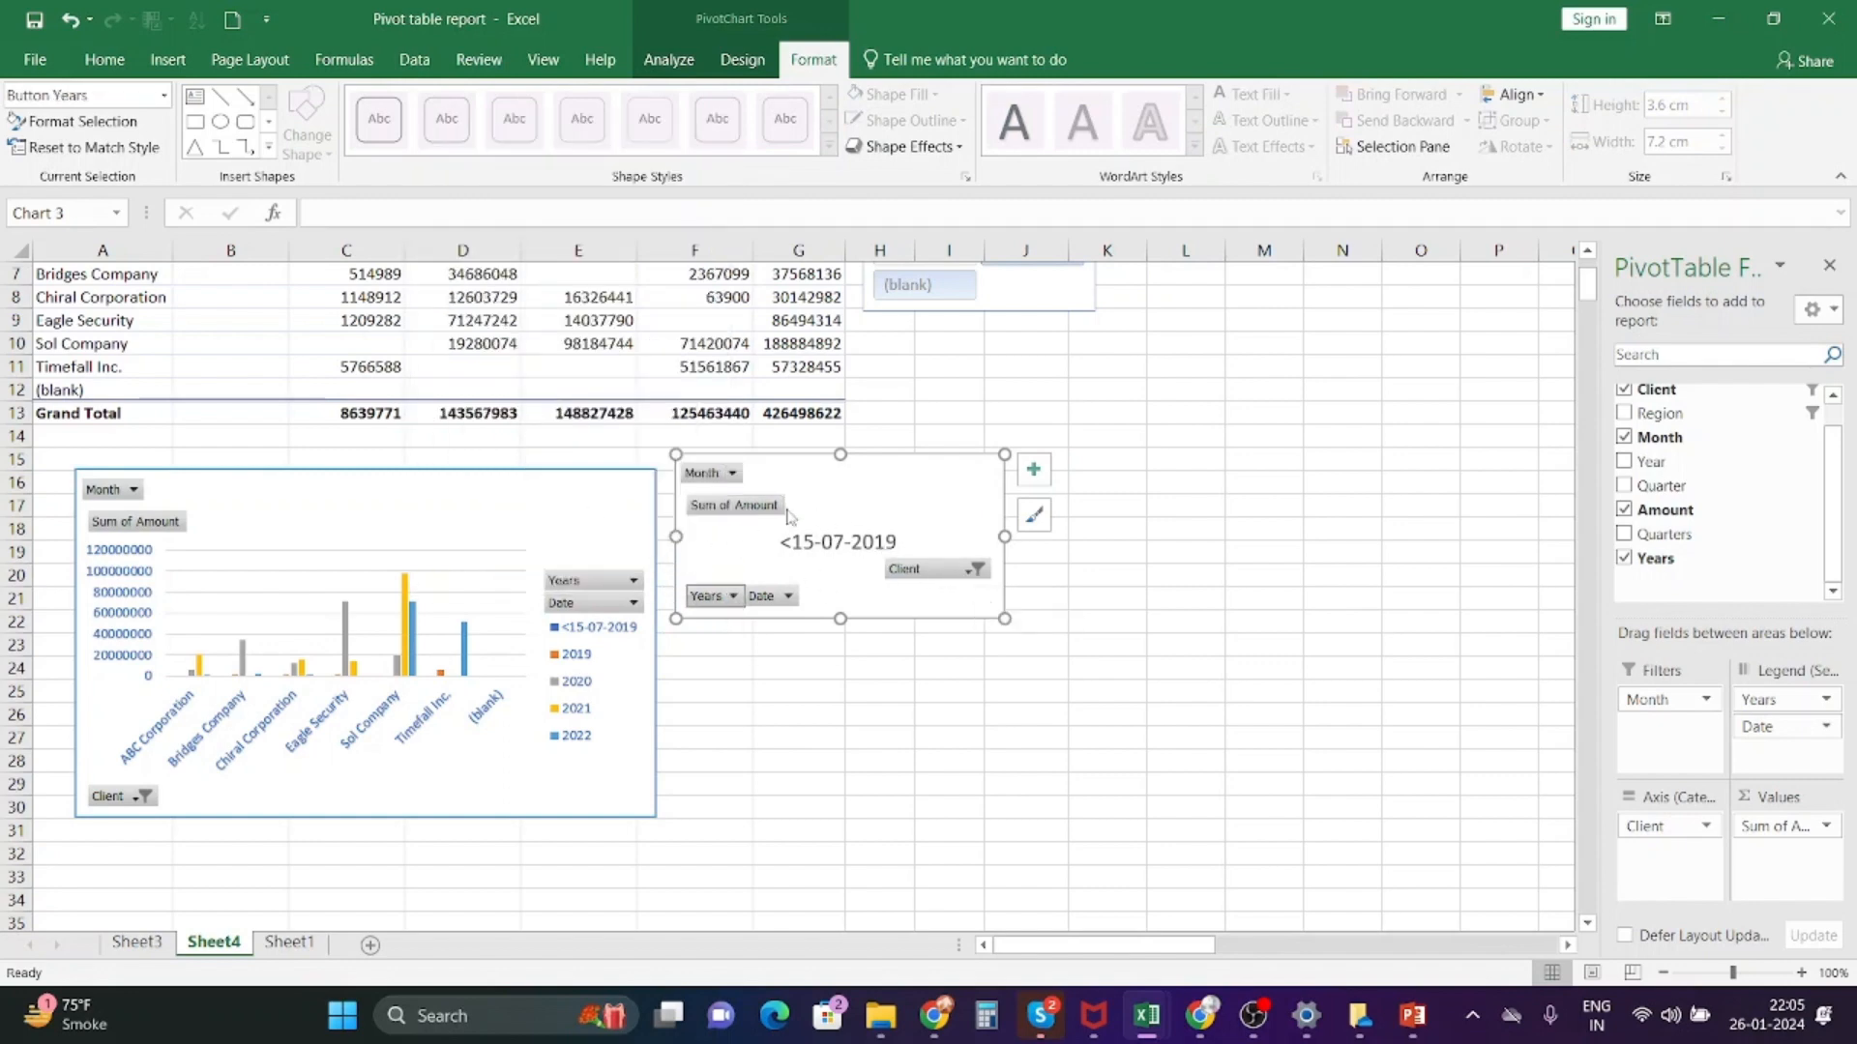
- Filter the pie chart's Month field to March
{"action": "left_click", "coordinate": [732, 474]}
{"action": "left_click", "coordinate": [487, 580]}
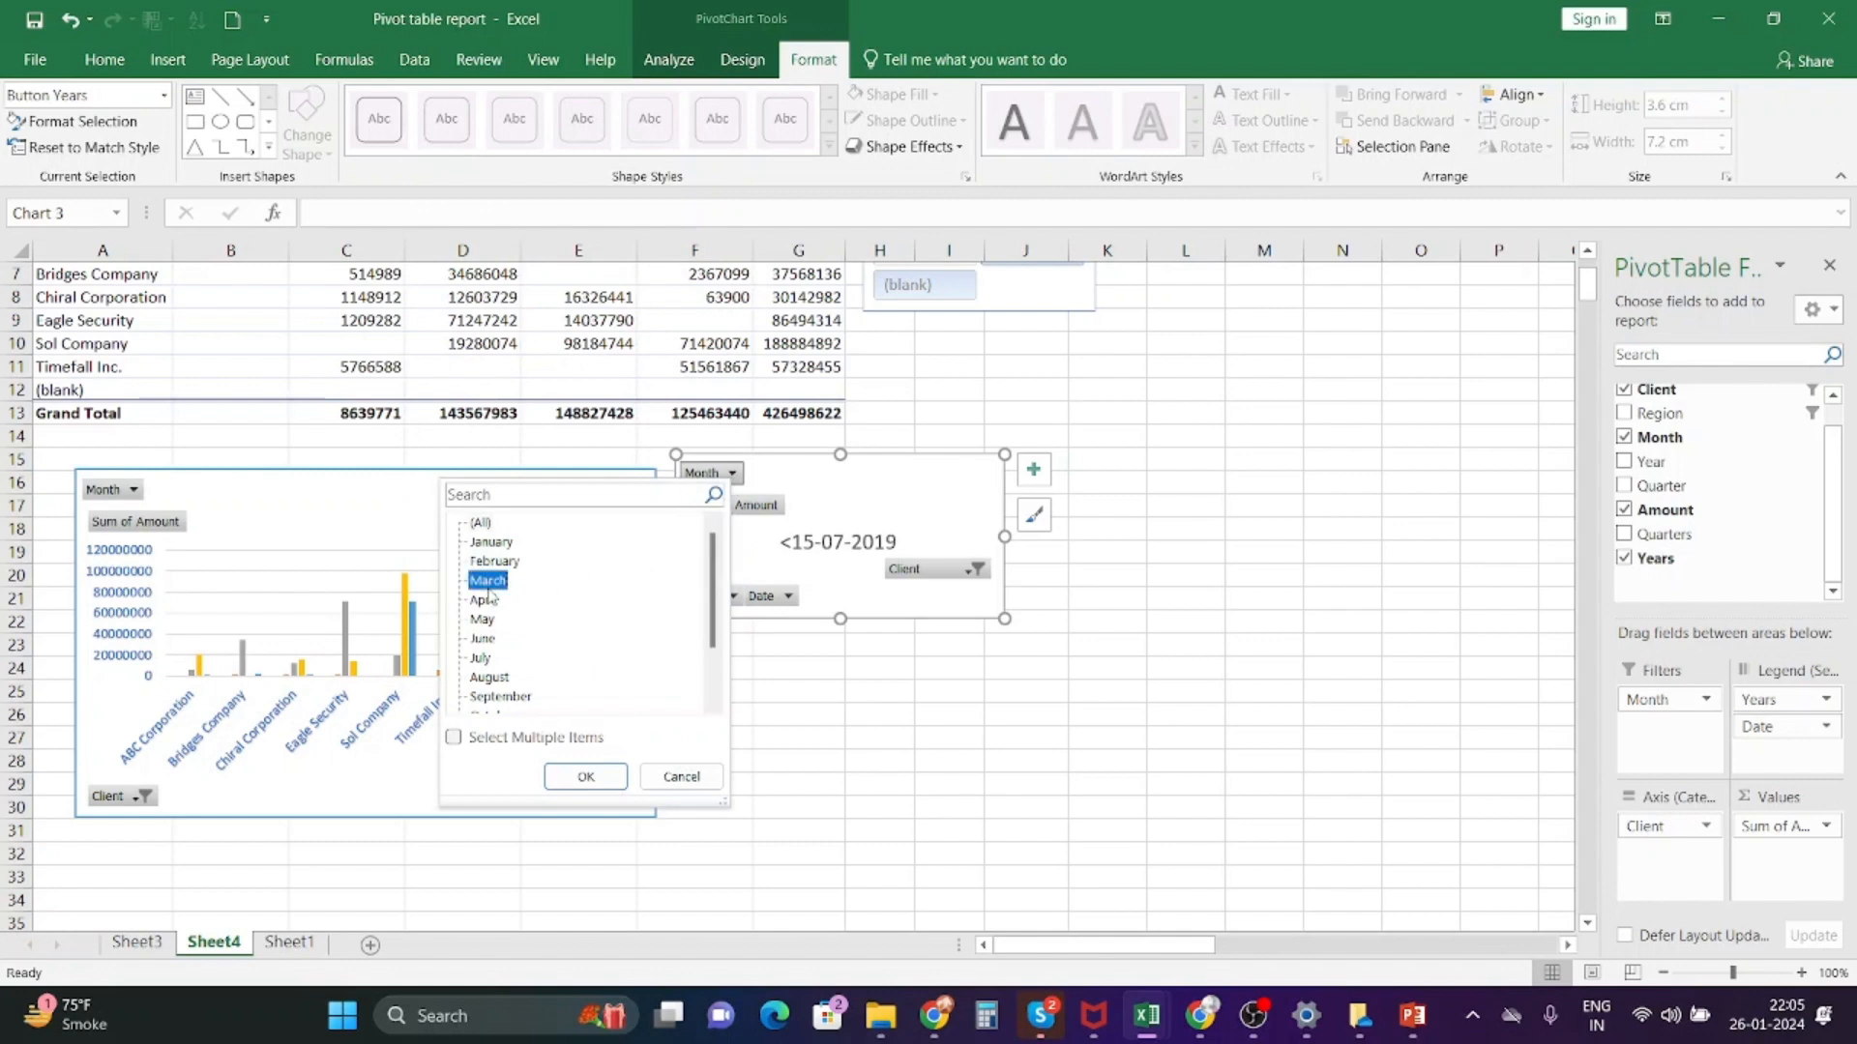
{"action": "left_click", "coordinate": [585, 778]}
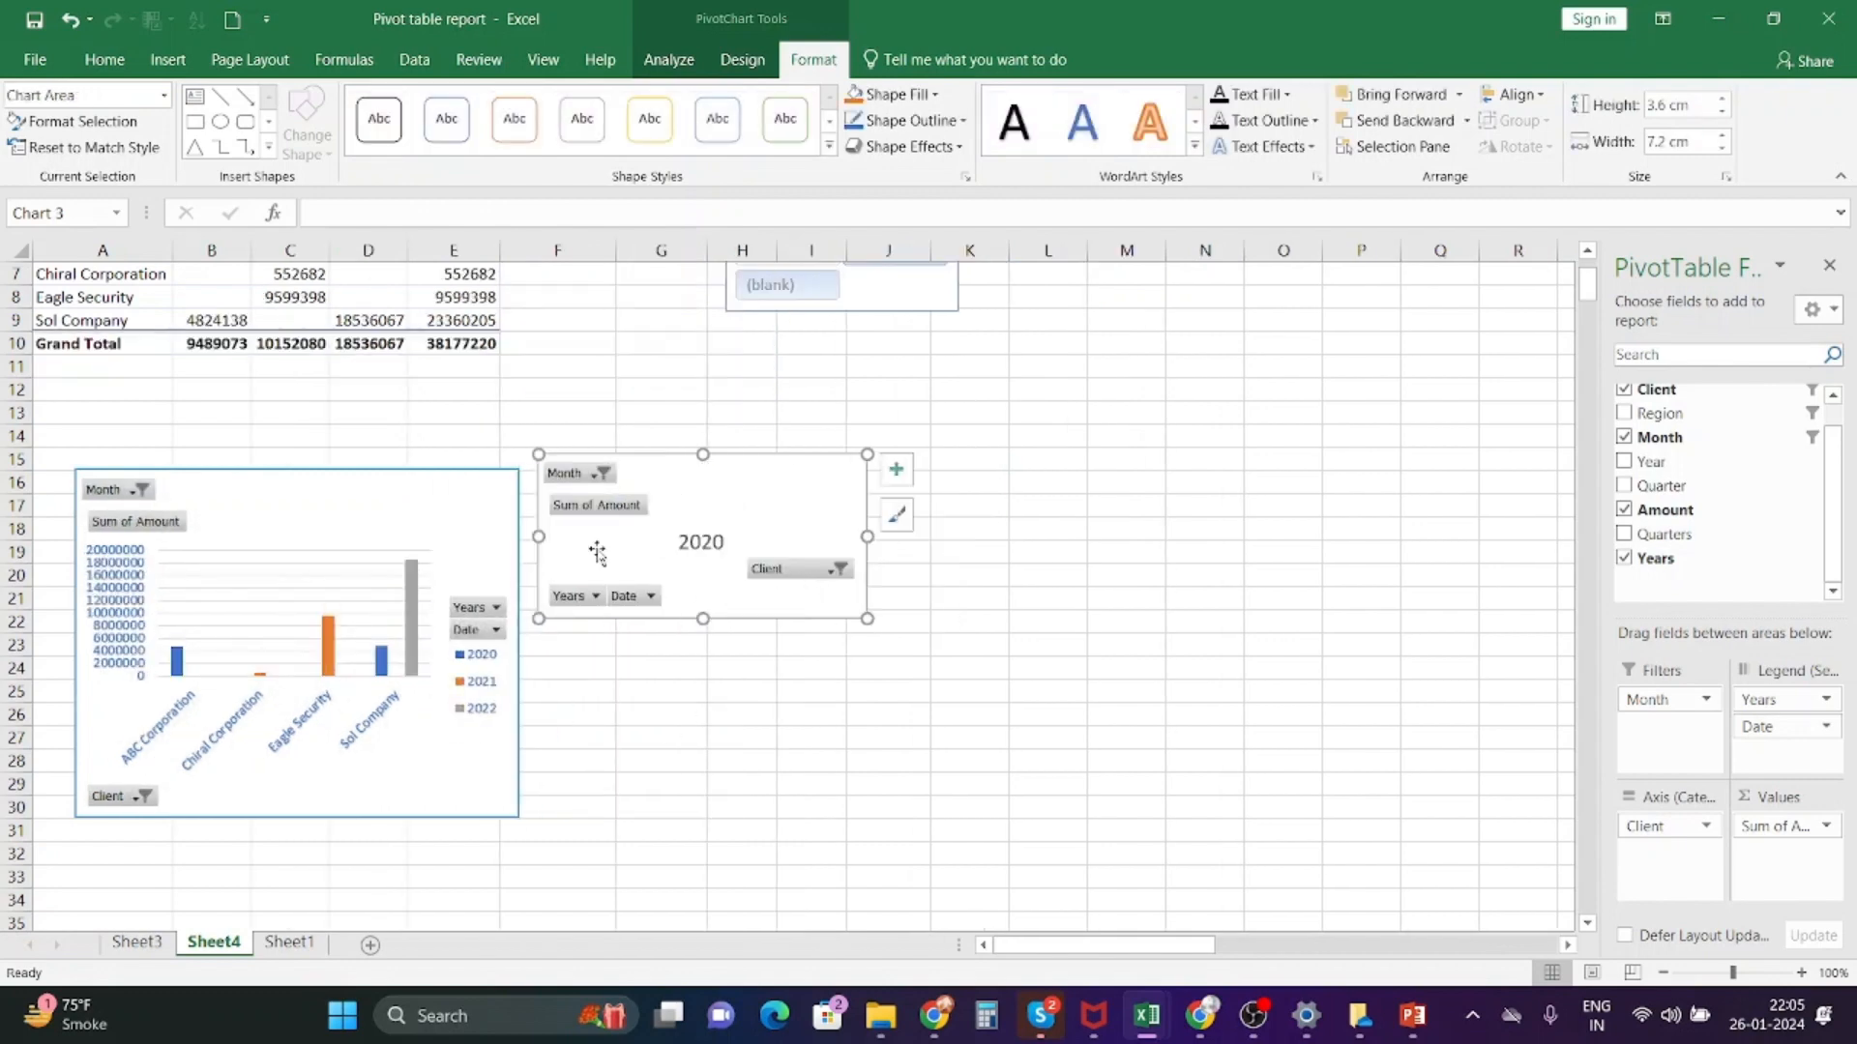
{"action": "left_click", "coordinate": [627, 511]}
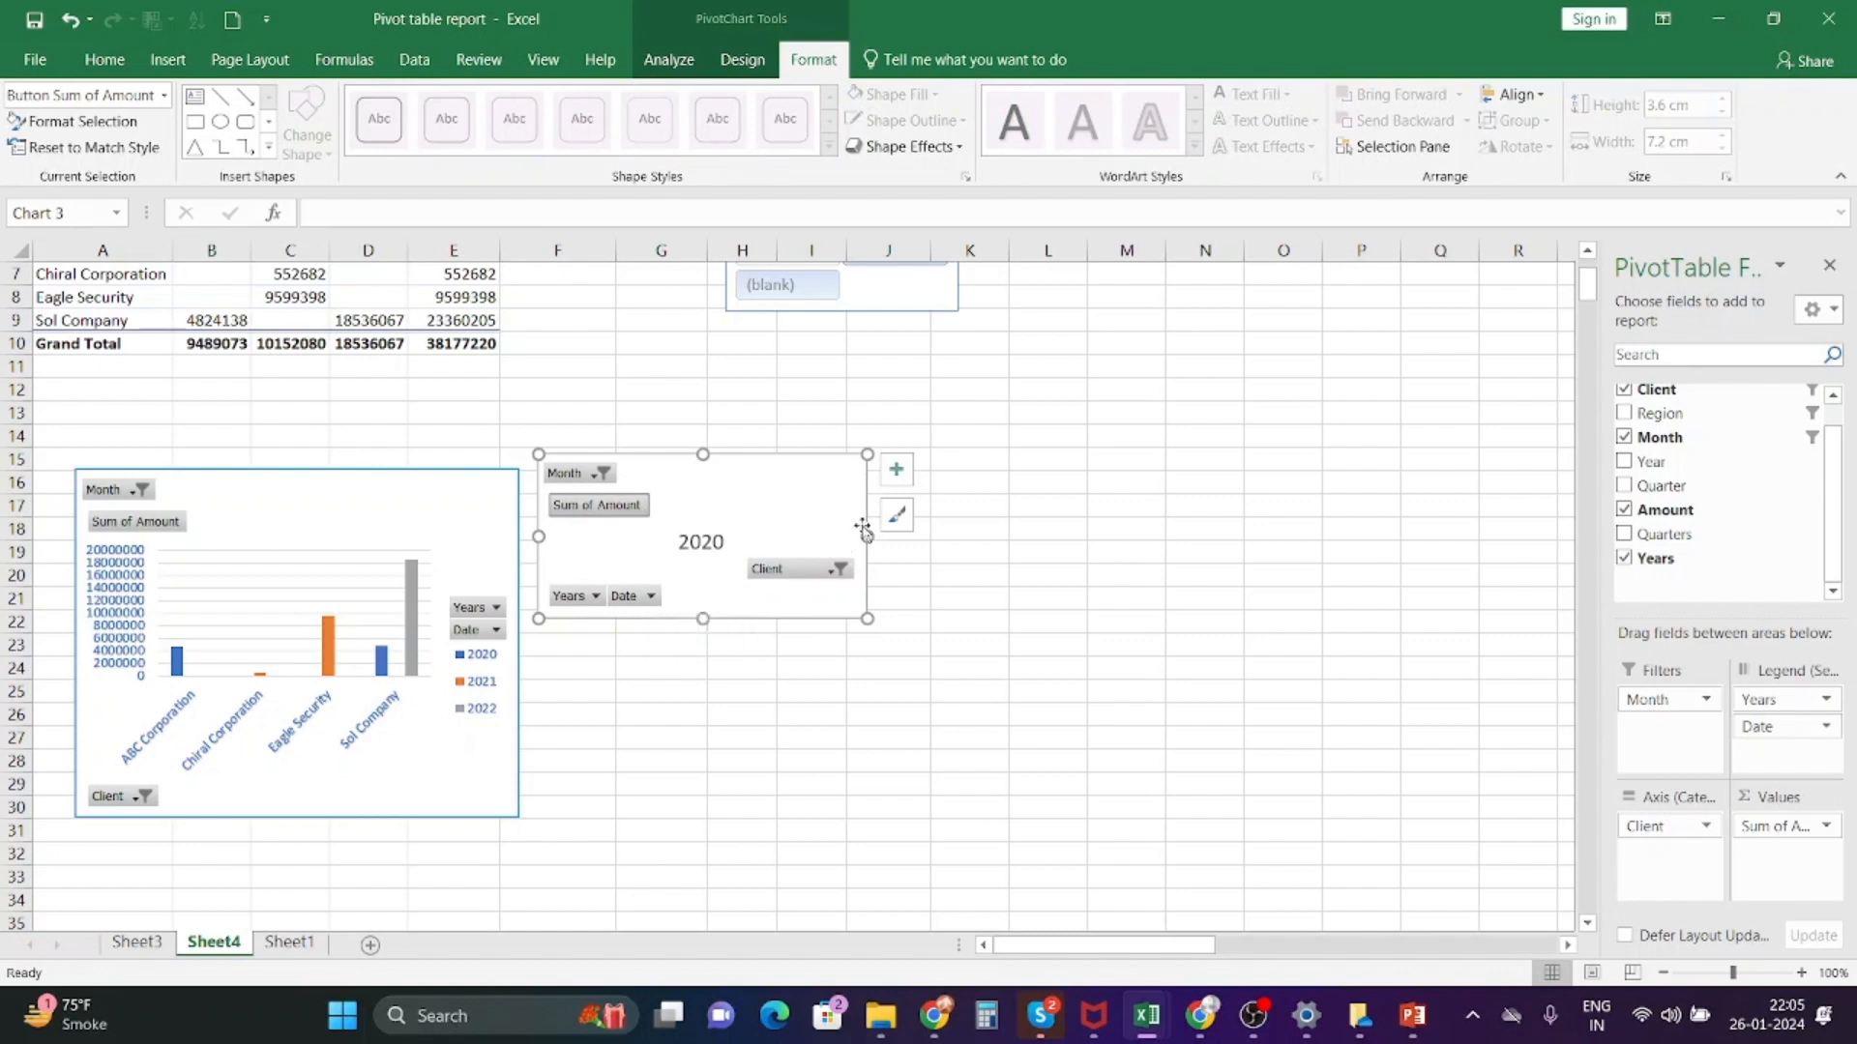
{"action": "left_click", "coordinate": [167, 59]}
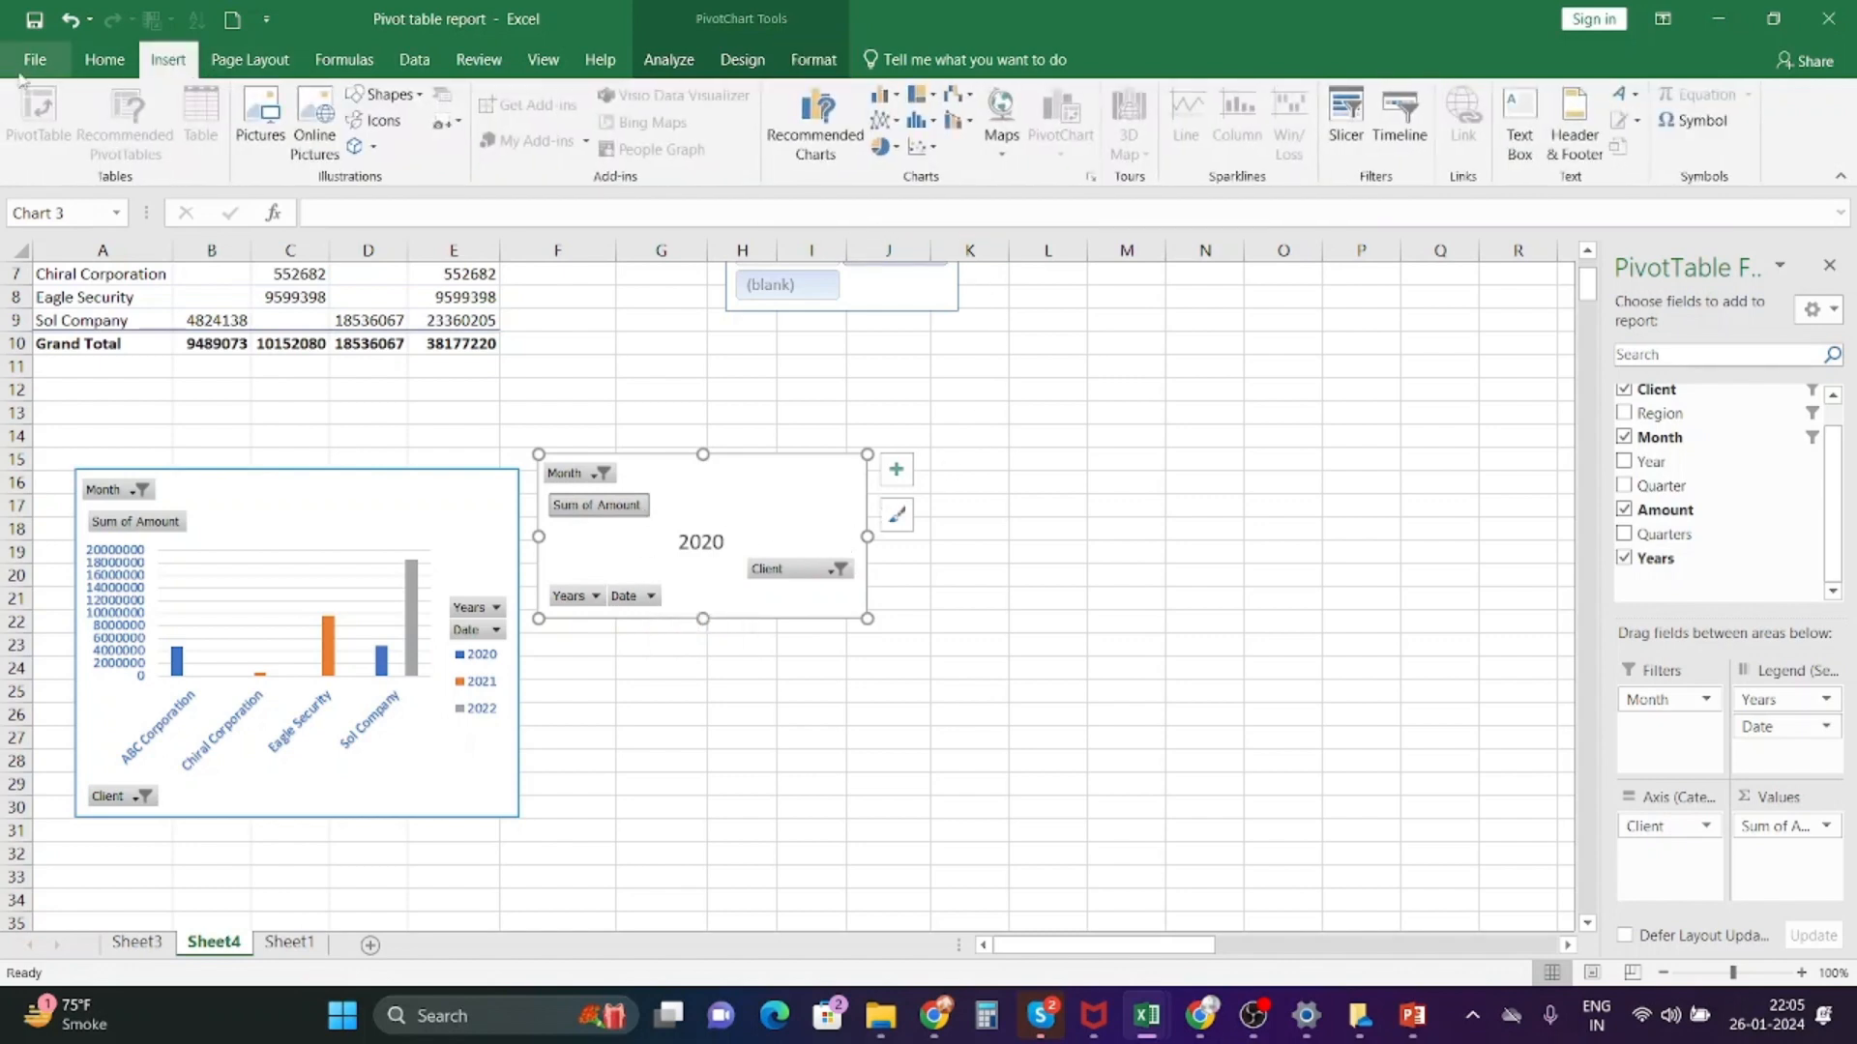
{"action": "left_click", "coordinate": [104, 61]}
{"action": "left_click", "coordinate": [37, 60]}
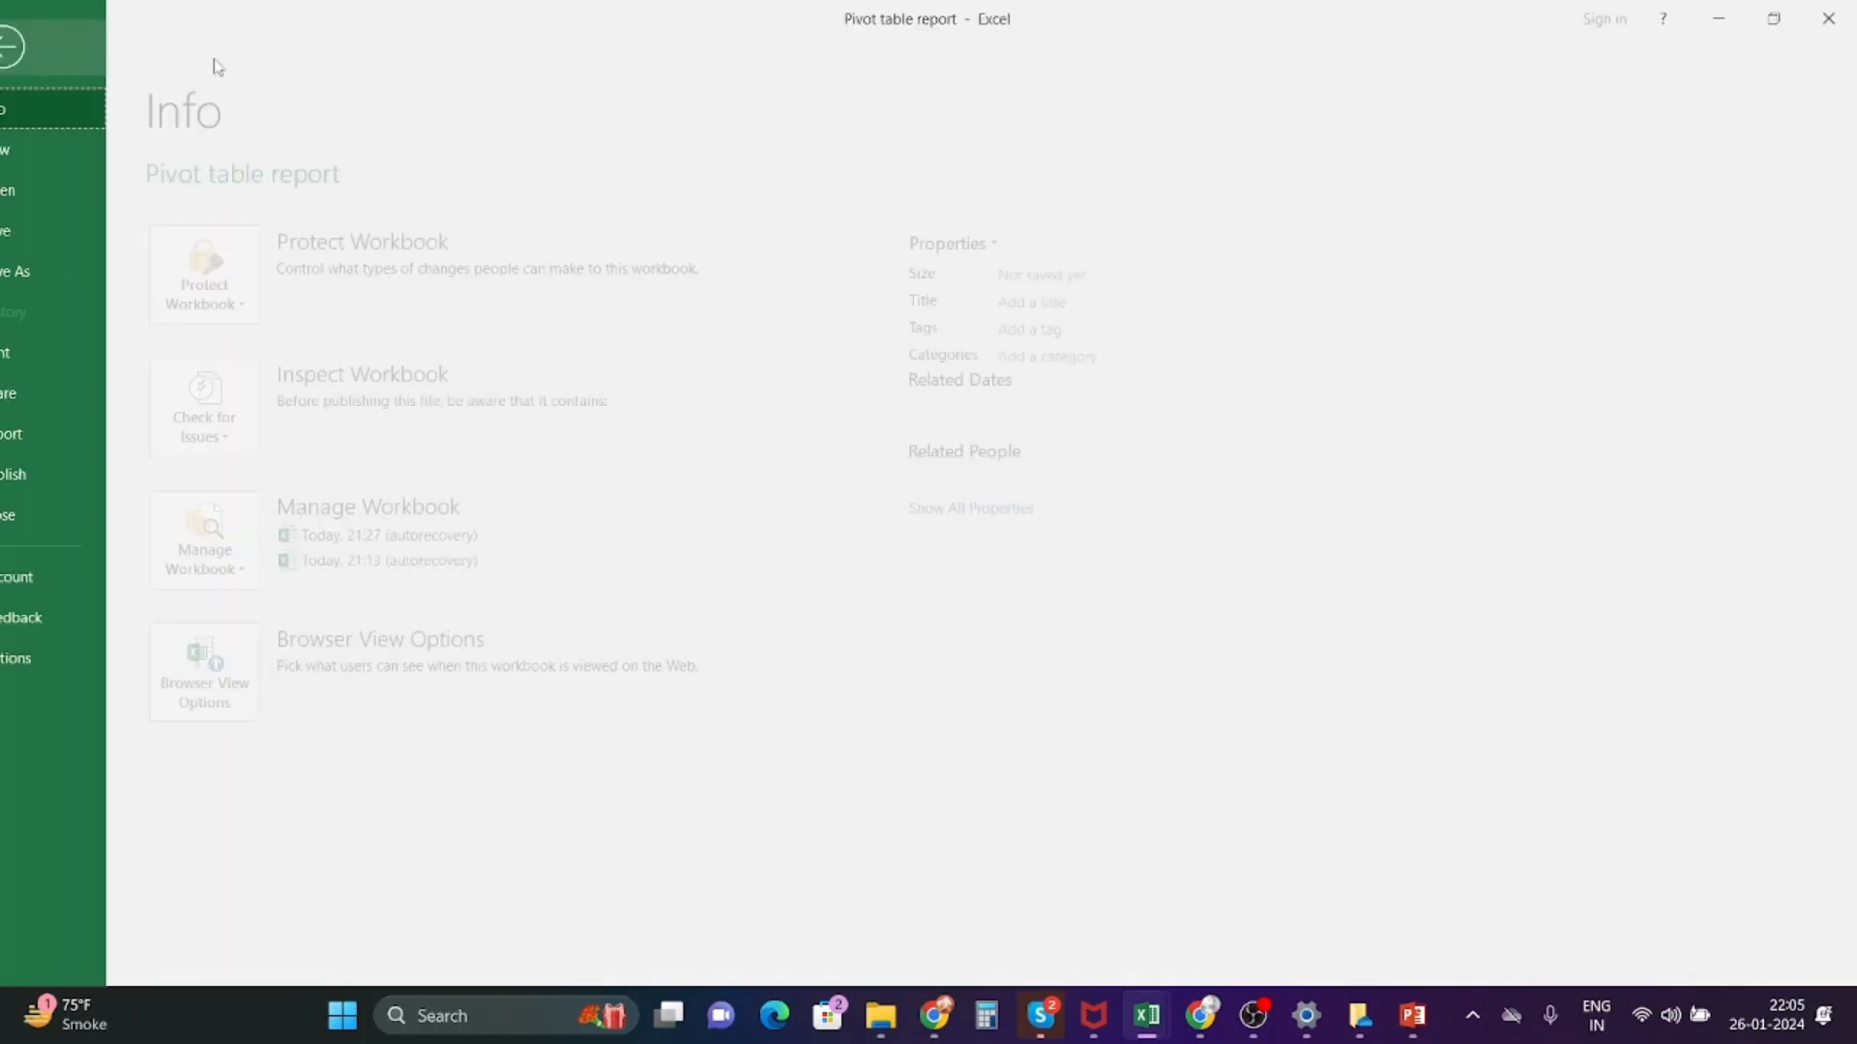
{"action": "left_click", "coordinate": [48, 50]}
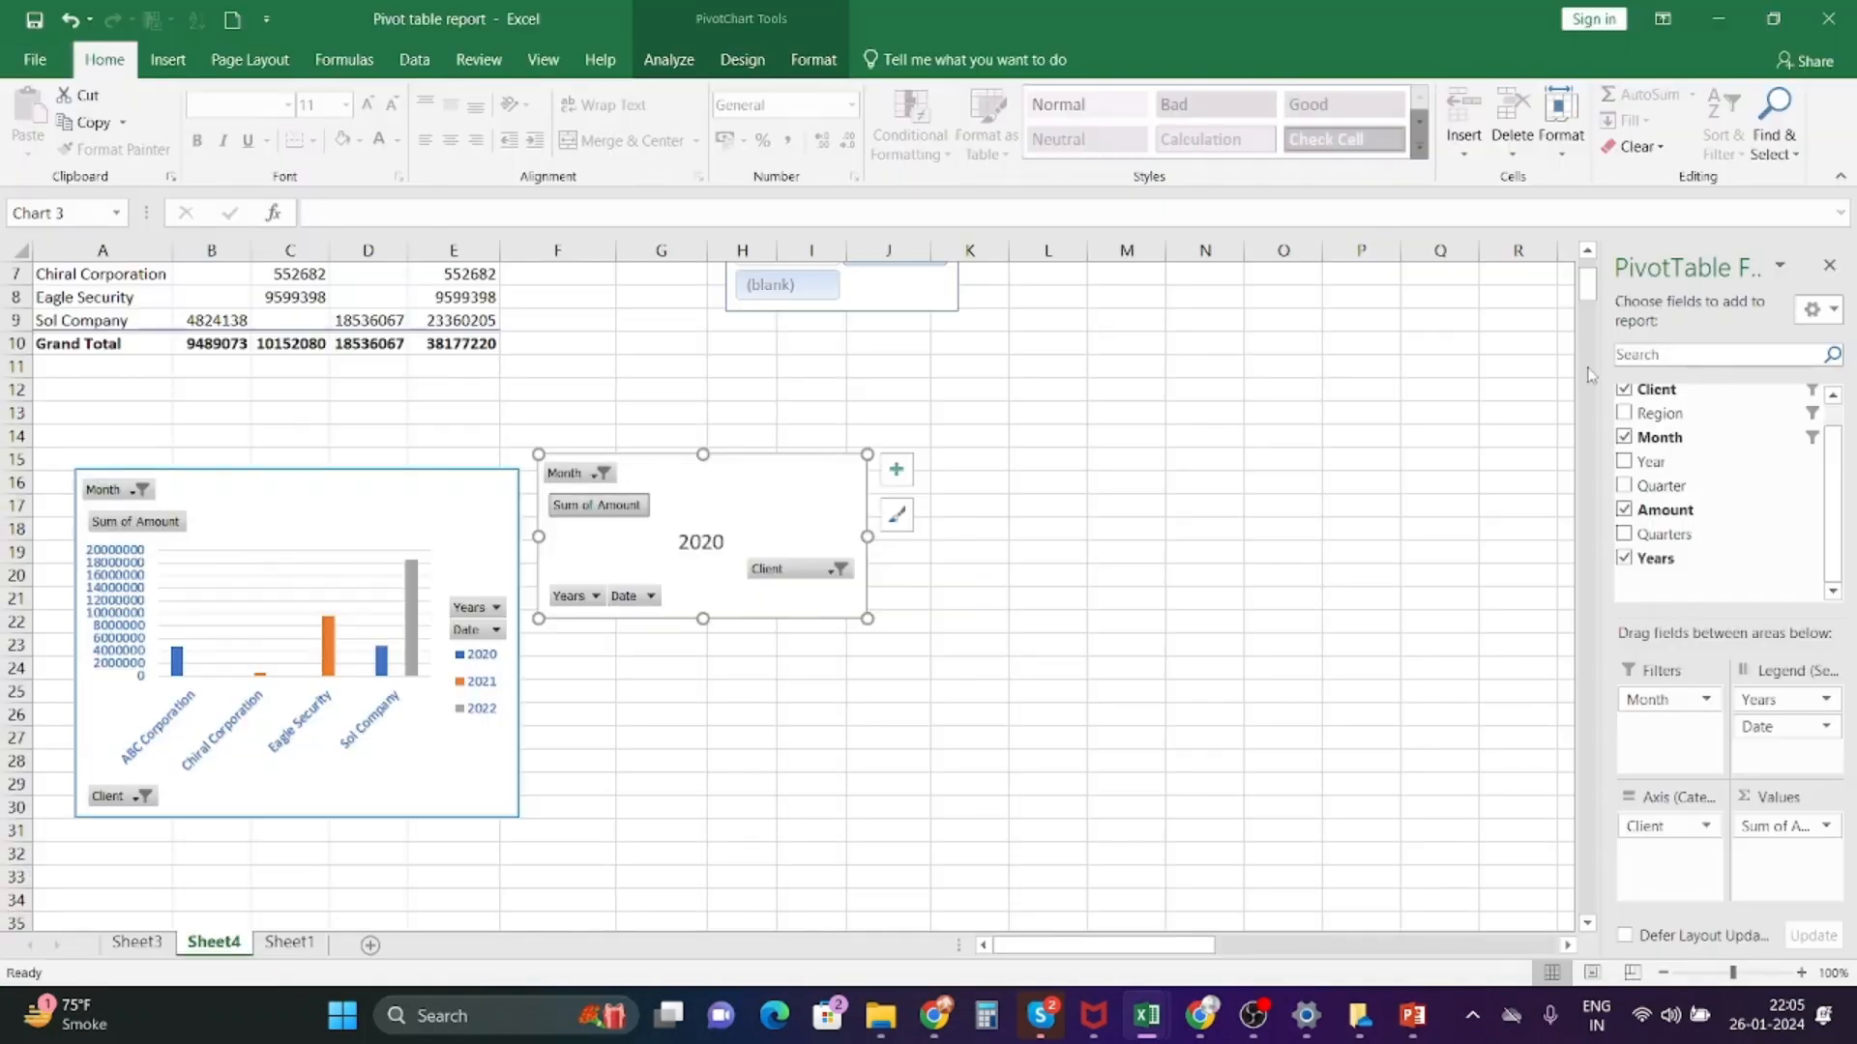
- Close the PivotTable Fields pane
{"action": "left_click", "coordinate": [1829, 268]}
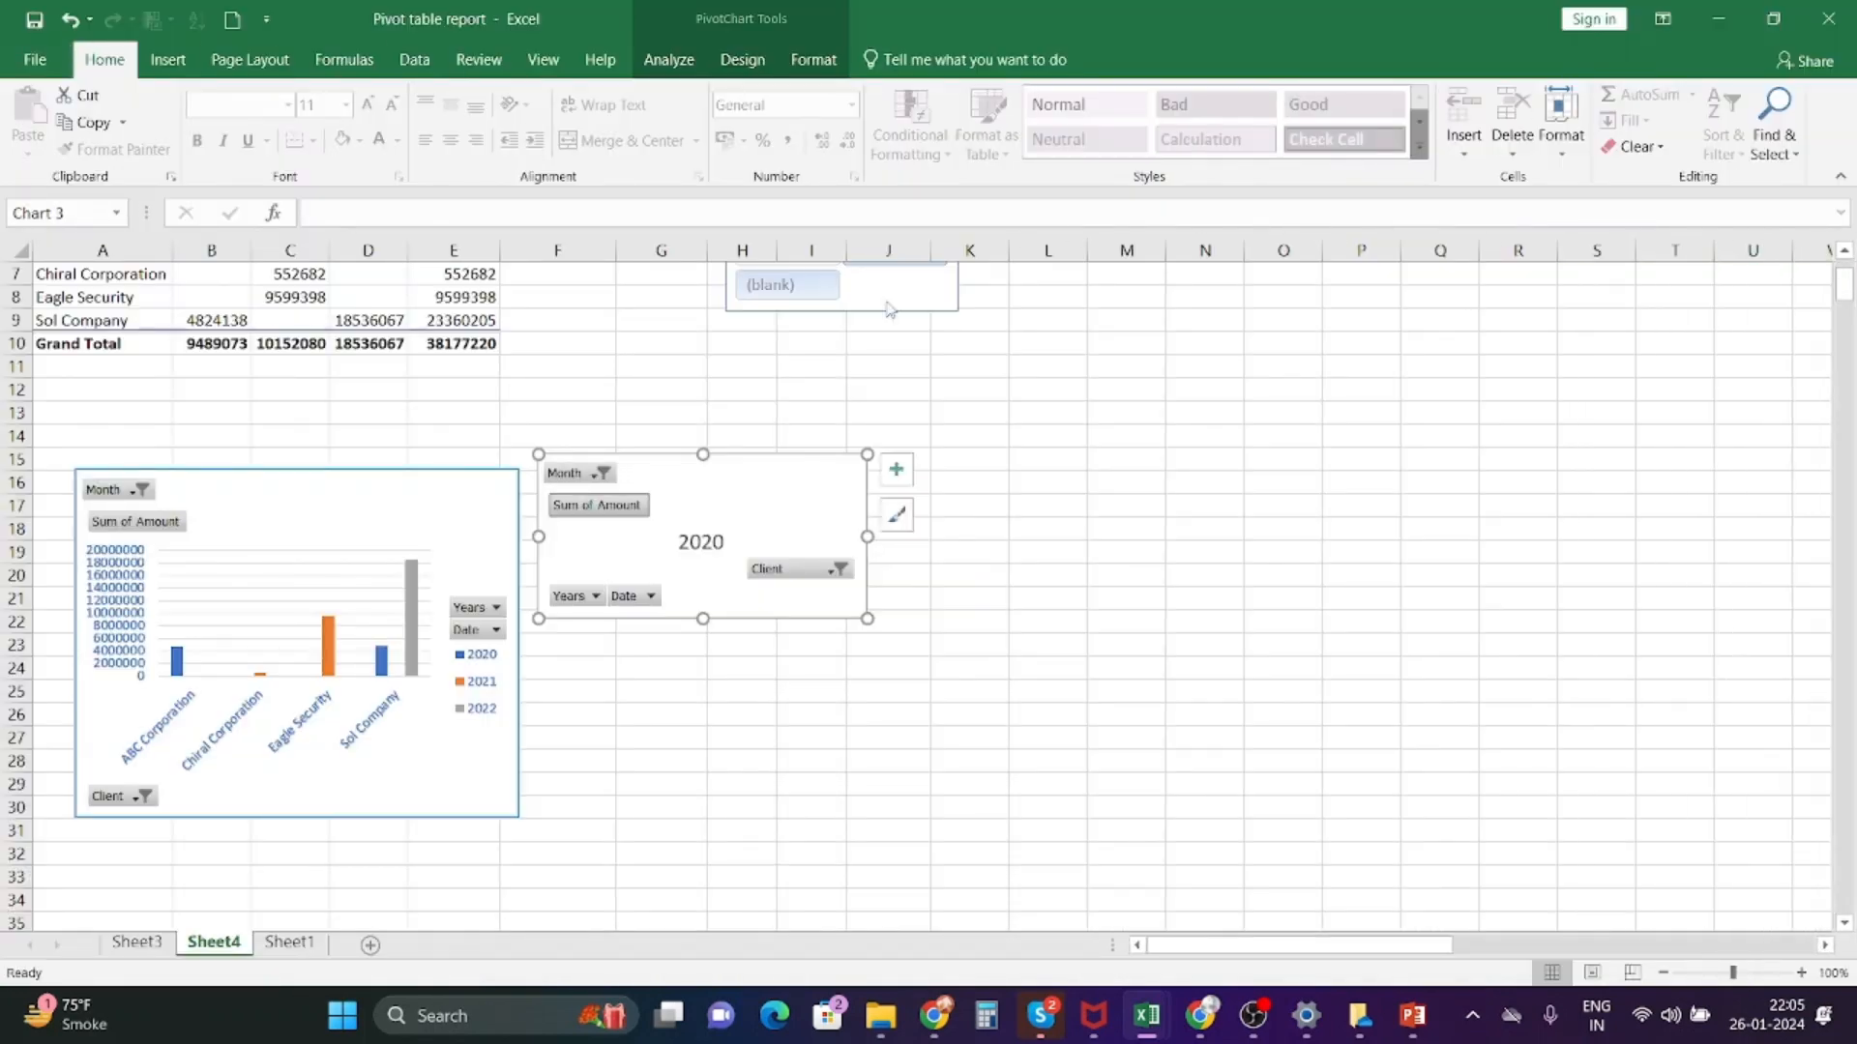
{"action": "left_click", "coordinate": [774, 519]}
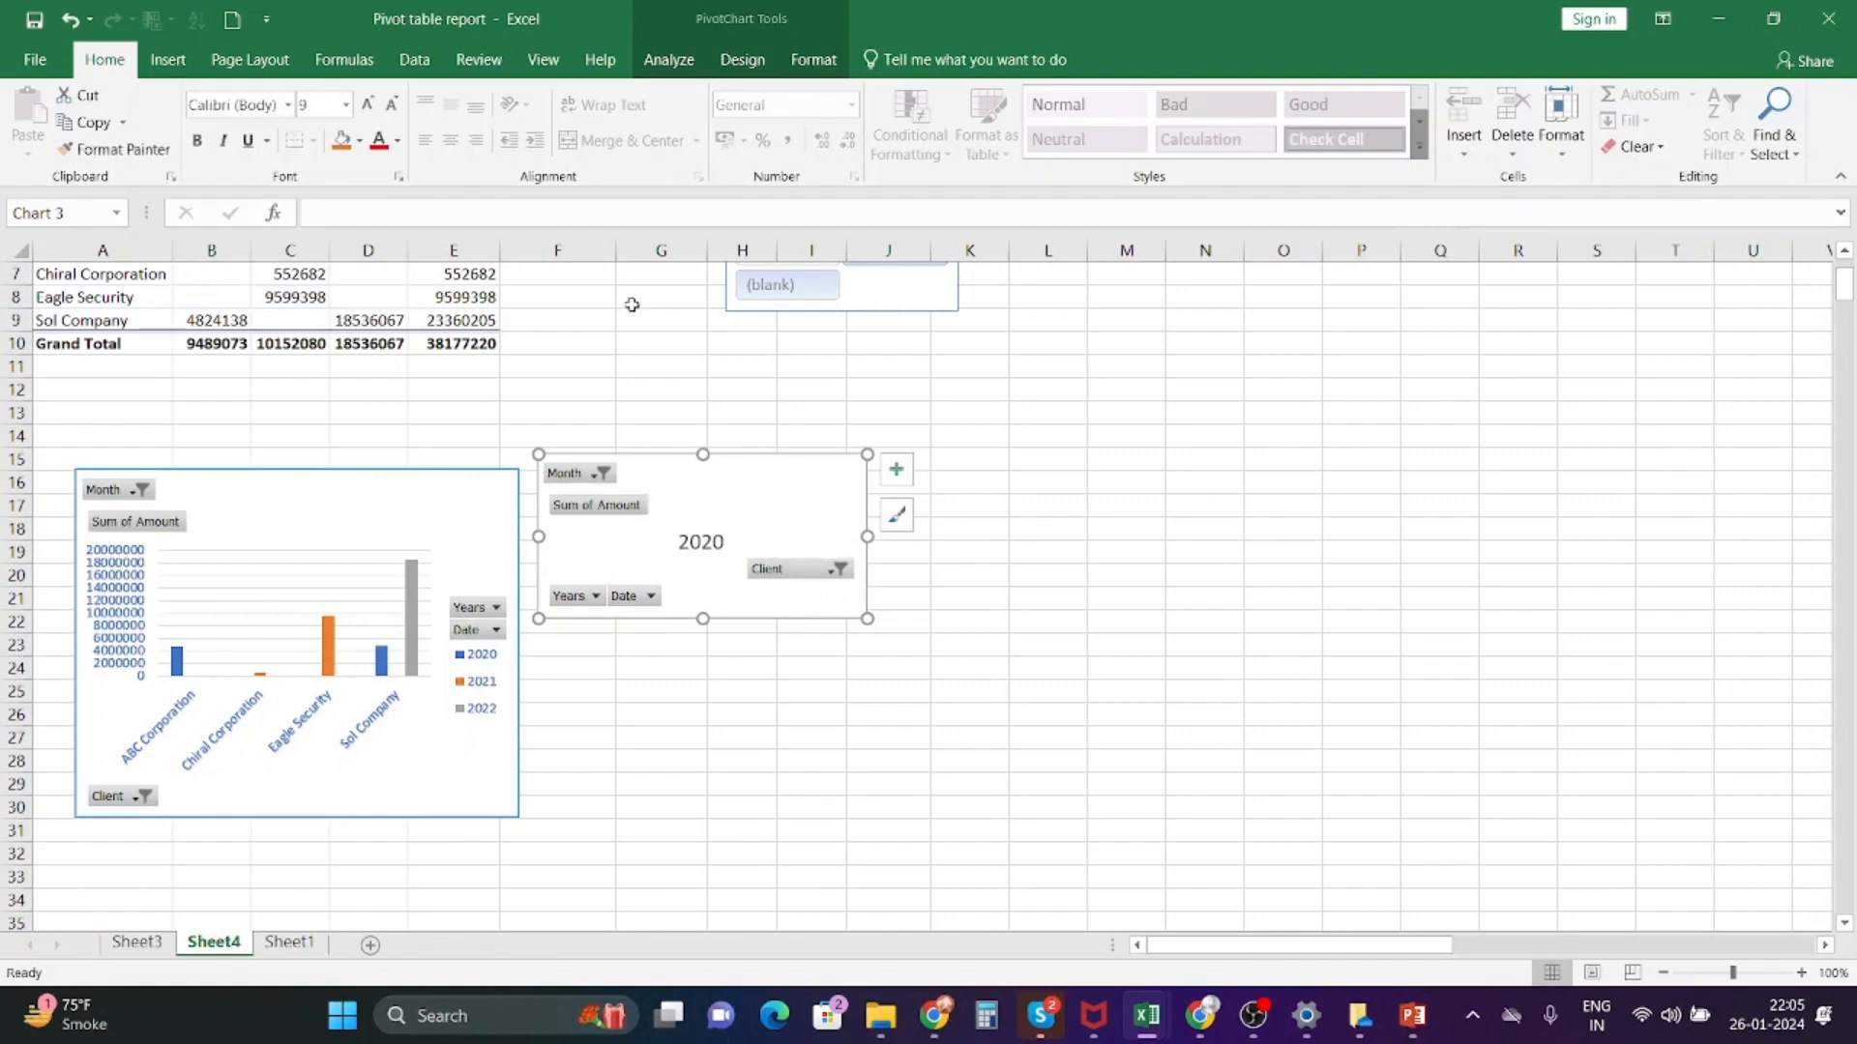
- Start a new PivotChart from the PivotTable and choose the Pie chart type
{"action": "scroll", "coordinate": [207, 409], "scroll_direction": "up", "scroll_amount": 2}
{"action": "left_click", "coordinate": [286, 322]}
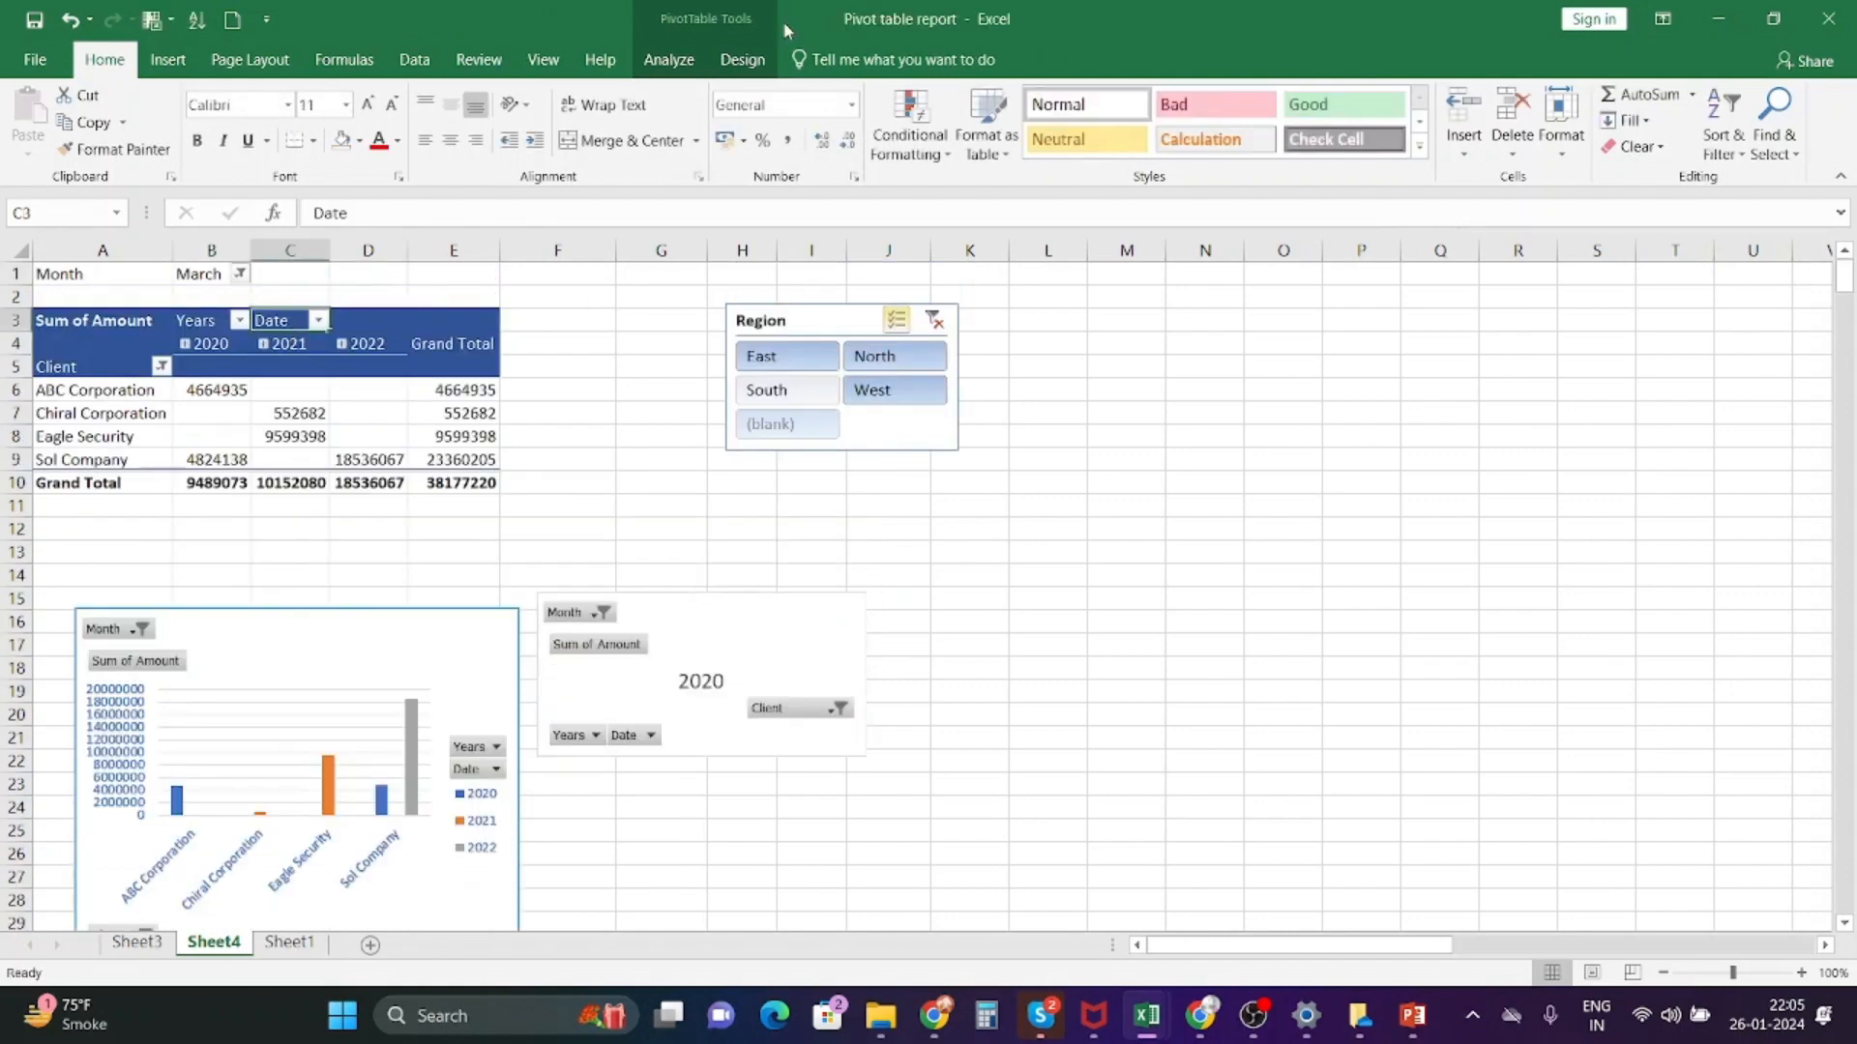
{"action": "left_click", "coordinate": [655, 69]}
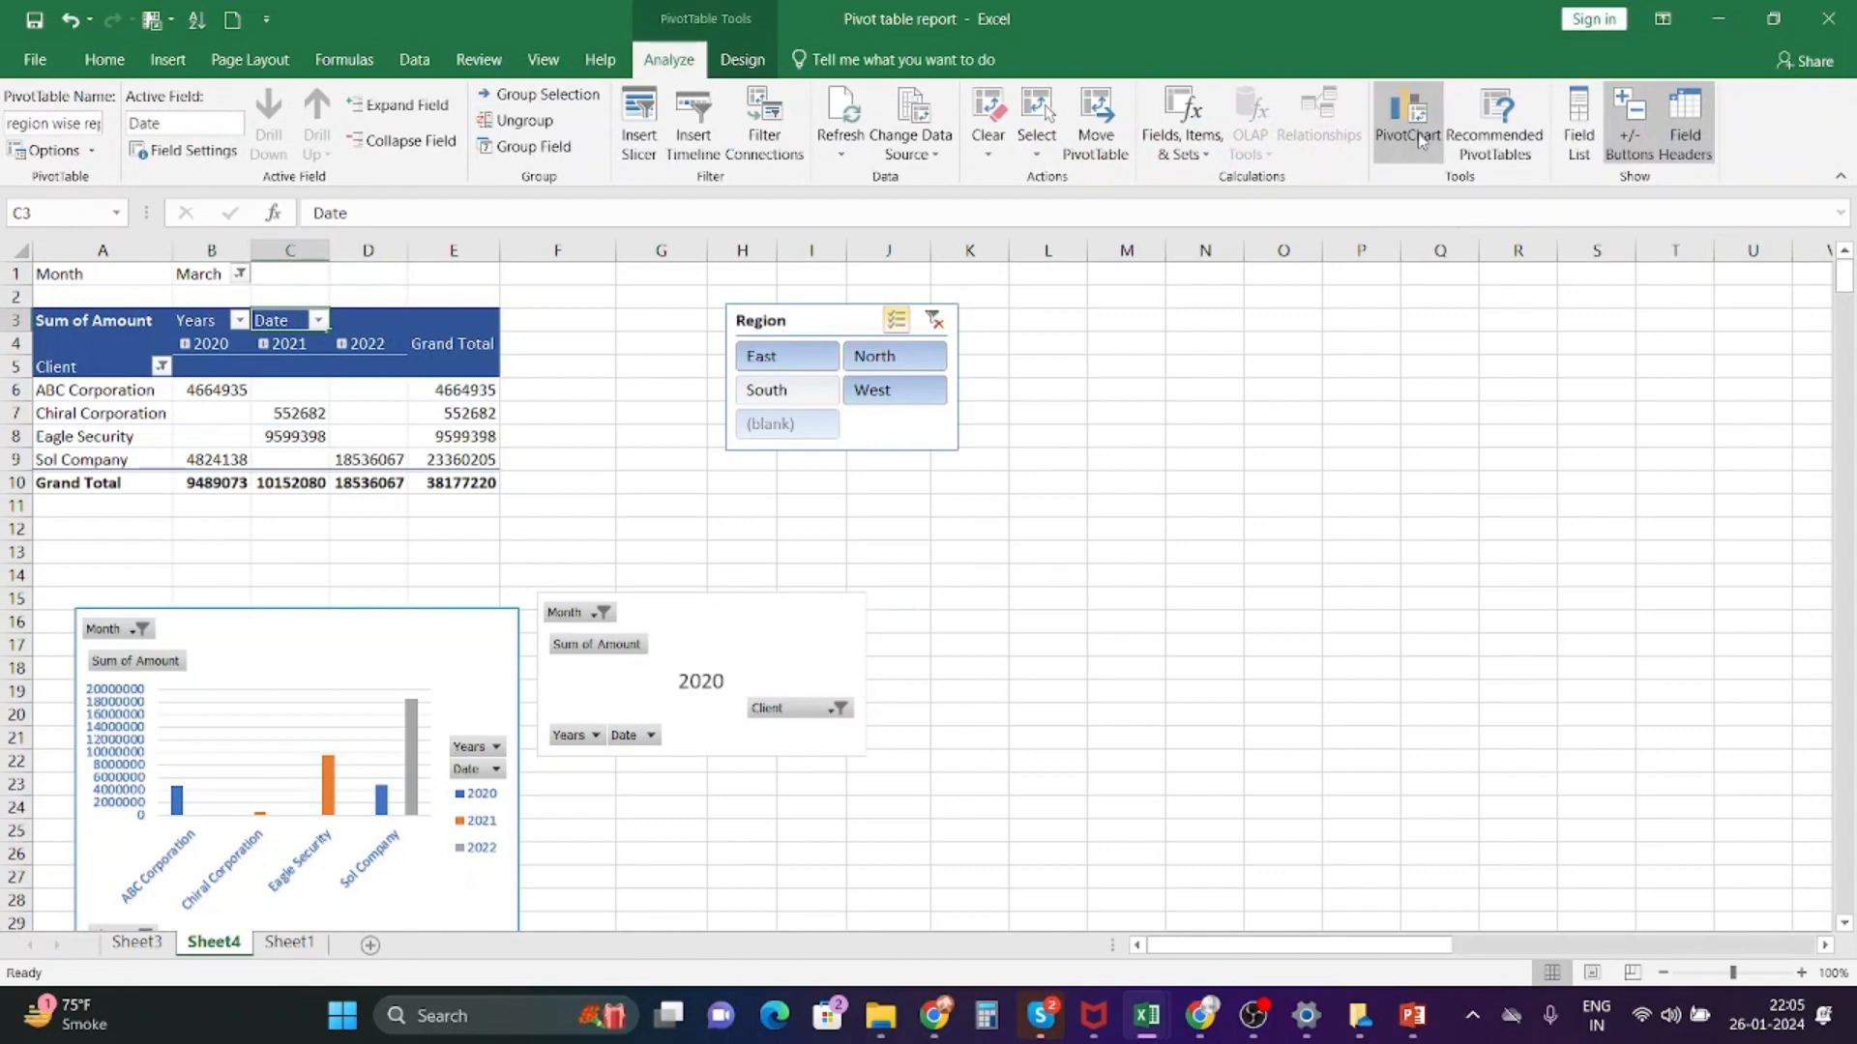
{"action": "left_click", "coordinate": [1408, 121]}
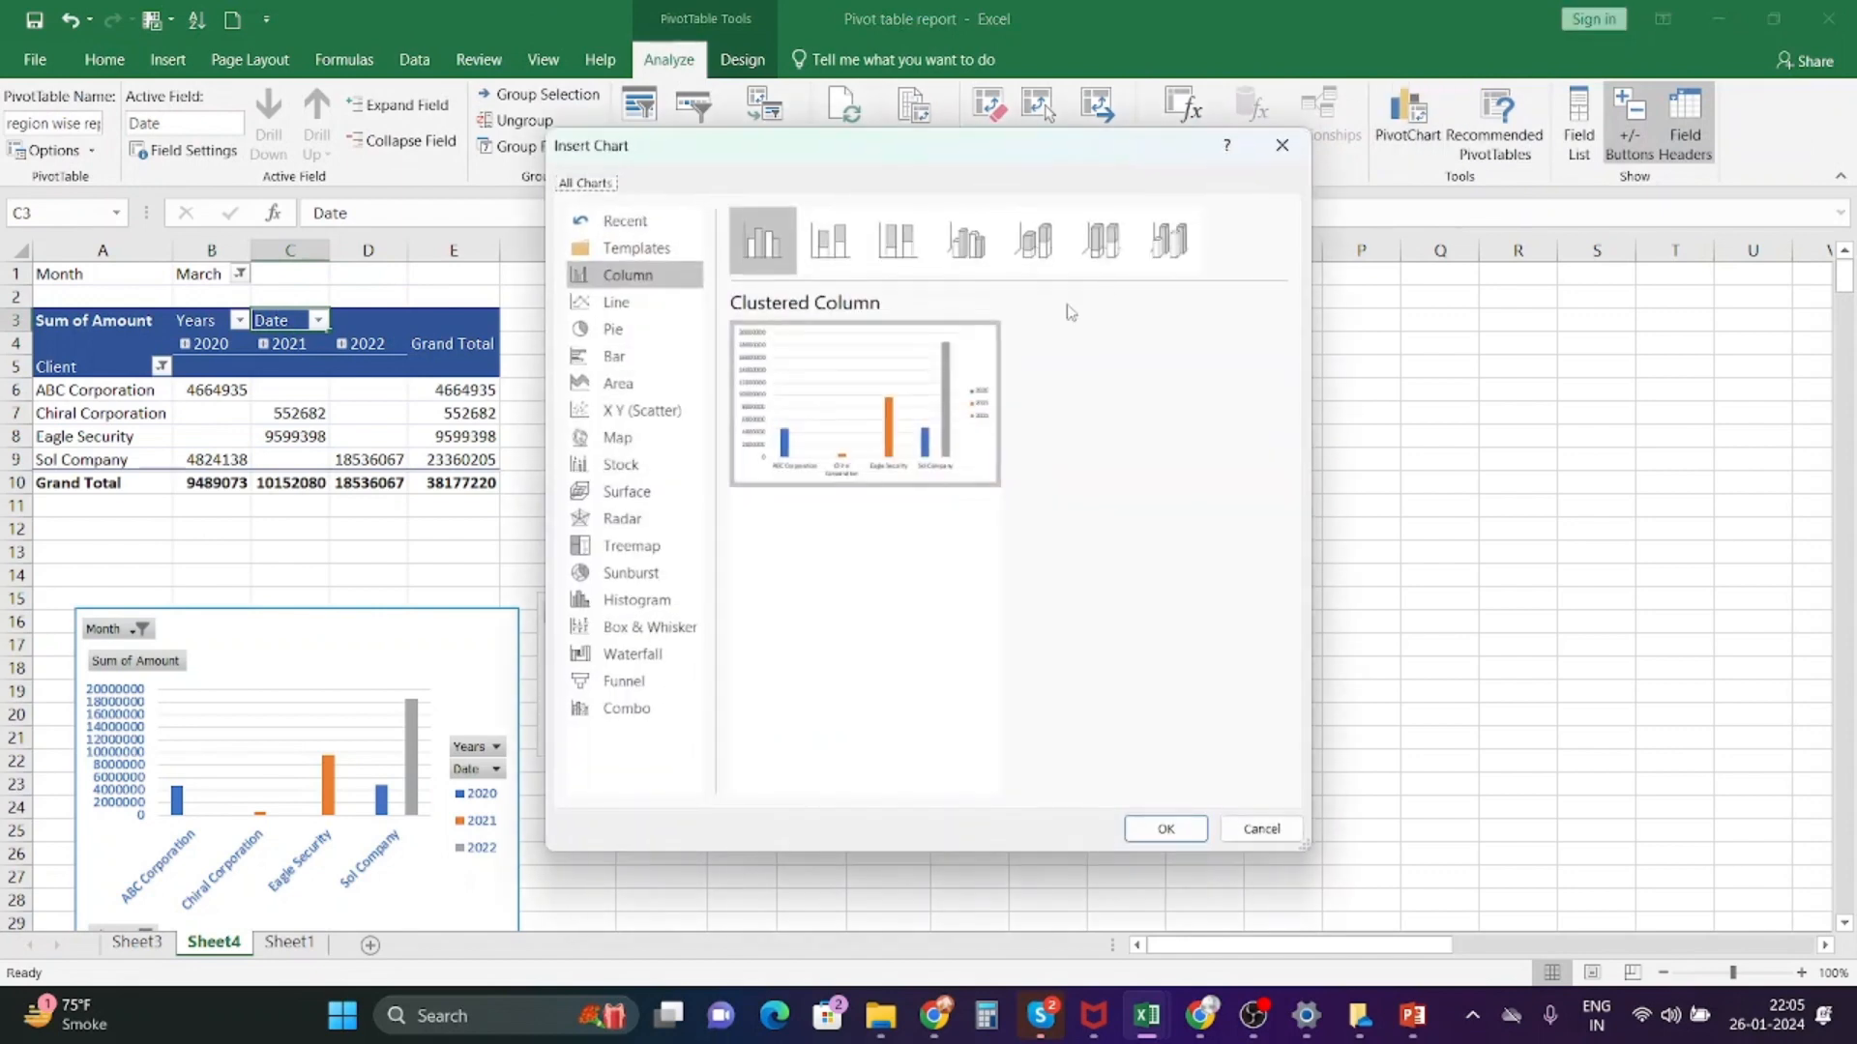
{"action": "left_click", "coordinate": [648, 354]}
{"action": "left_click", "coordinate": [646, 331]}
{"action": "mouse_move", "coordinate": [802, 365]}
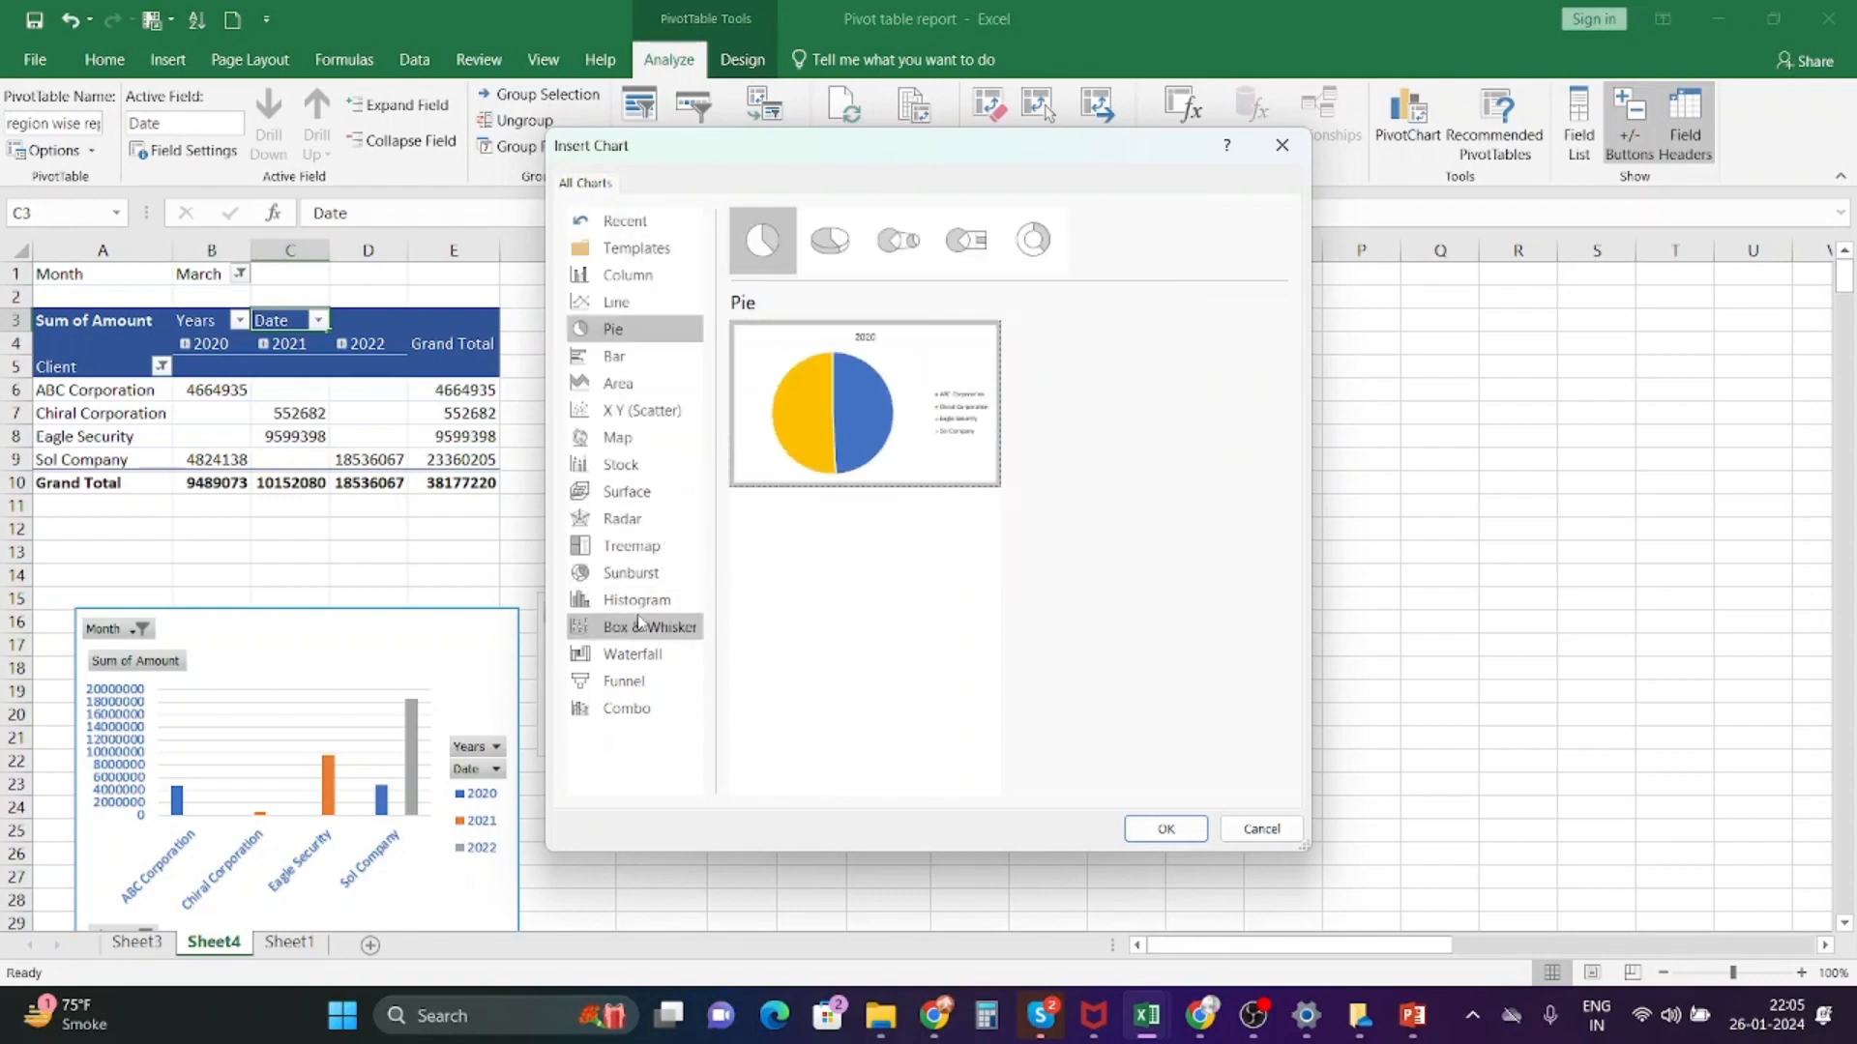
- Preview the 3-D Pie, Pie of Pie, Bar of Pie and Doughnut subtypes for the new PivotChart
{"action": "left_click", "coordinate": [836, 255]}
{"action": "left_click", "coordinate": [891, 256]}
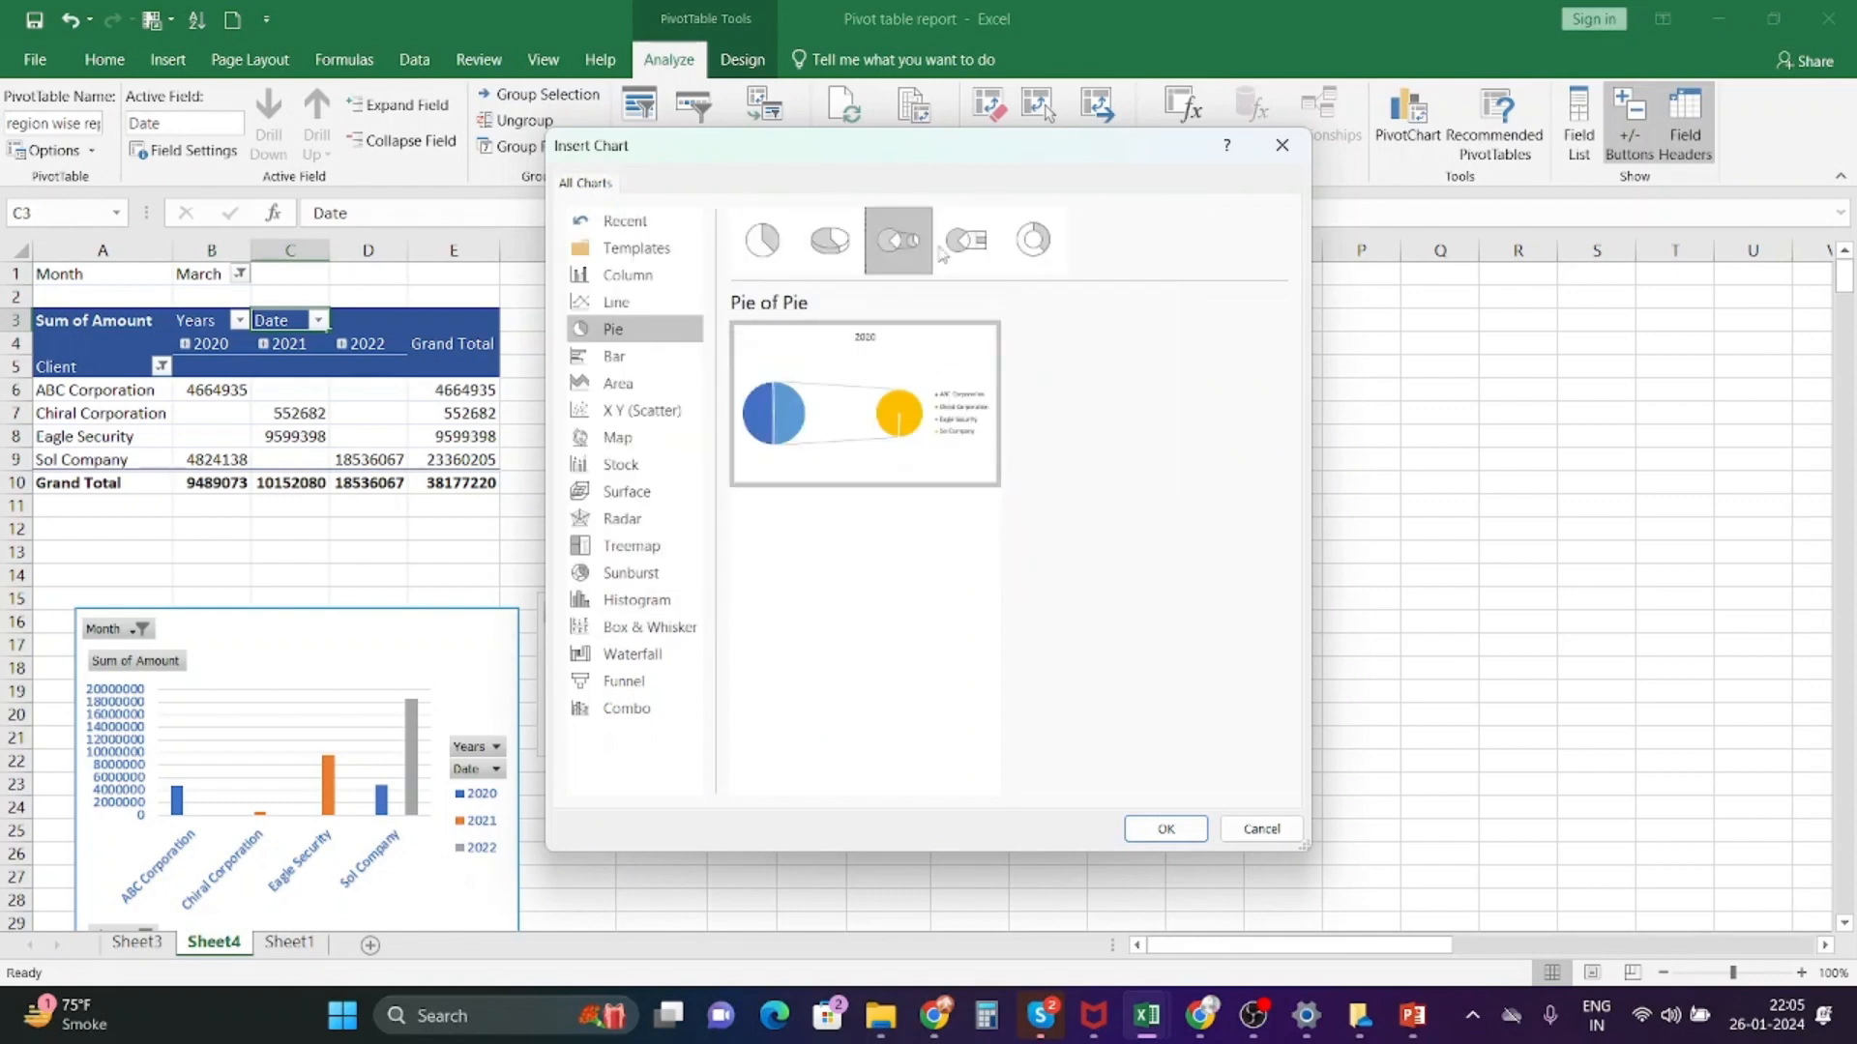
{"action": "left_click", "coordinate": [979, 246]}
{"action": "left_click", "coordinate": [1040, 251]}
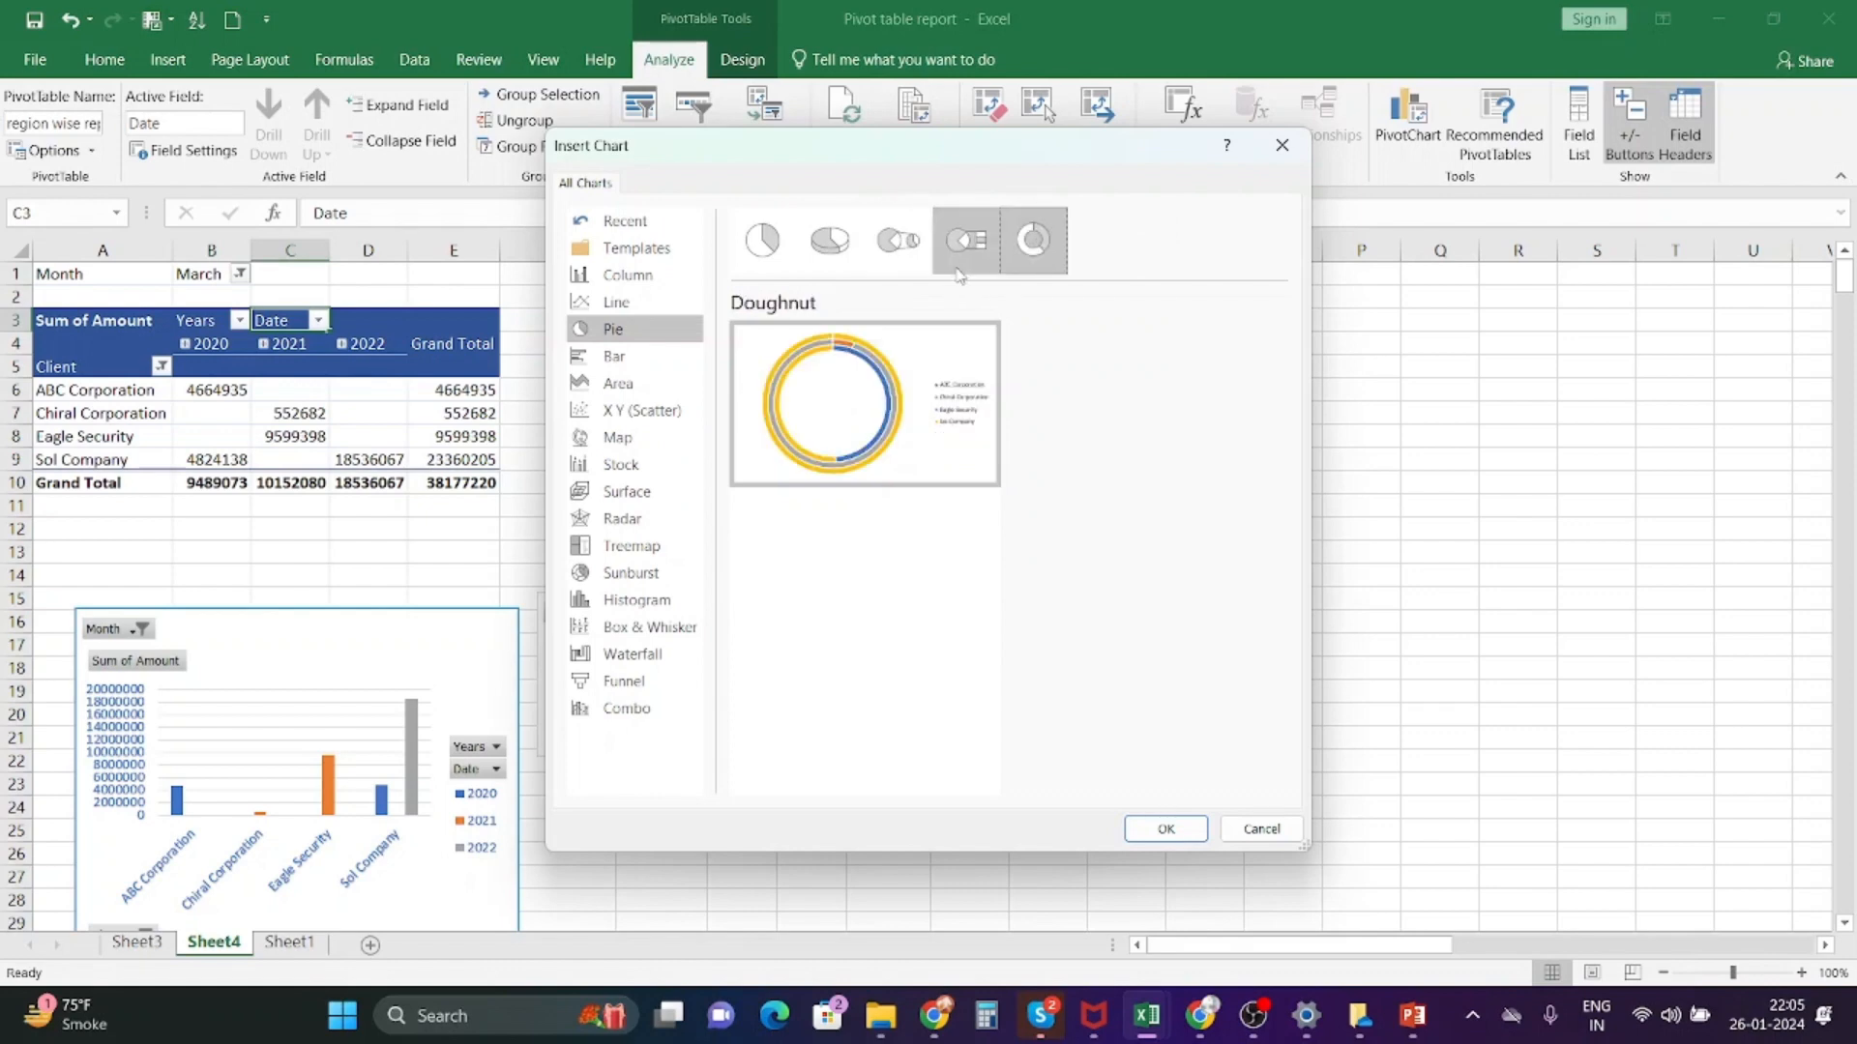
{"action": "left_click", "coordinate": [849, 248]}
{"action": "mouse_move", "coordinate": [780, 351]}
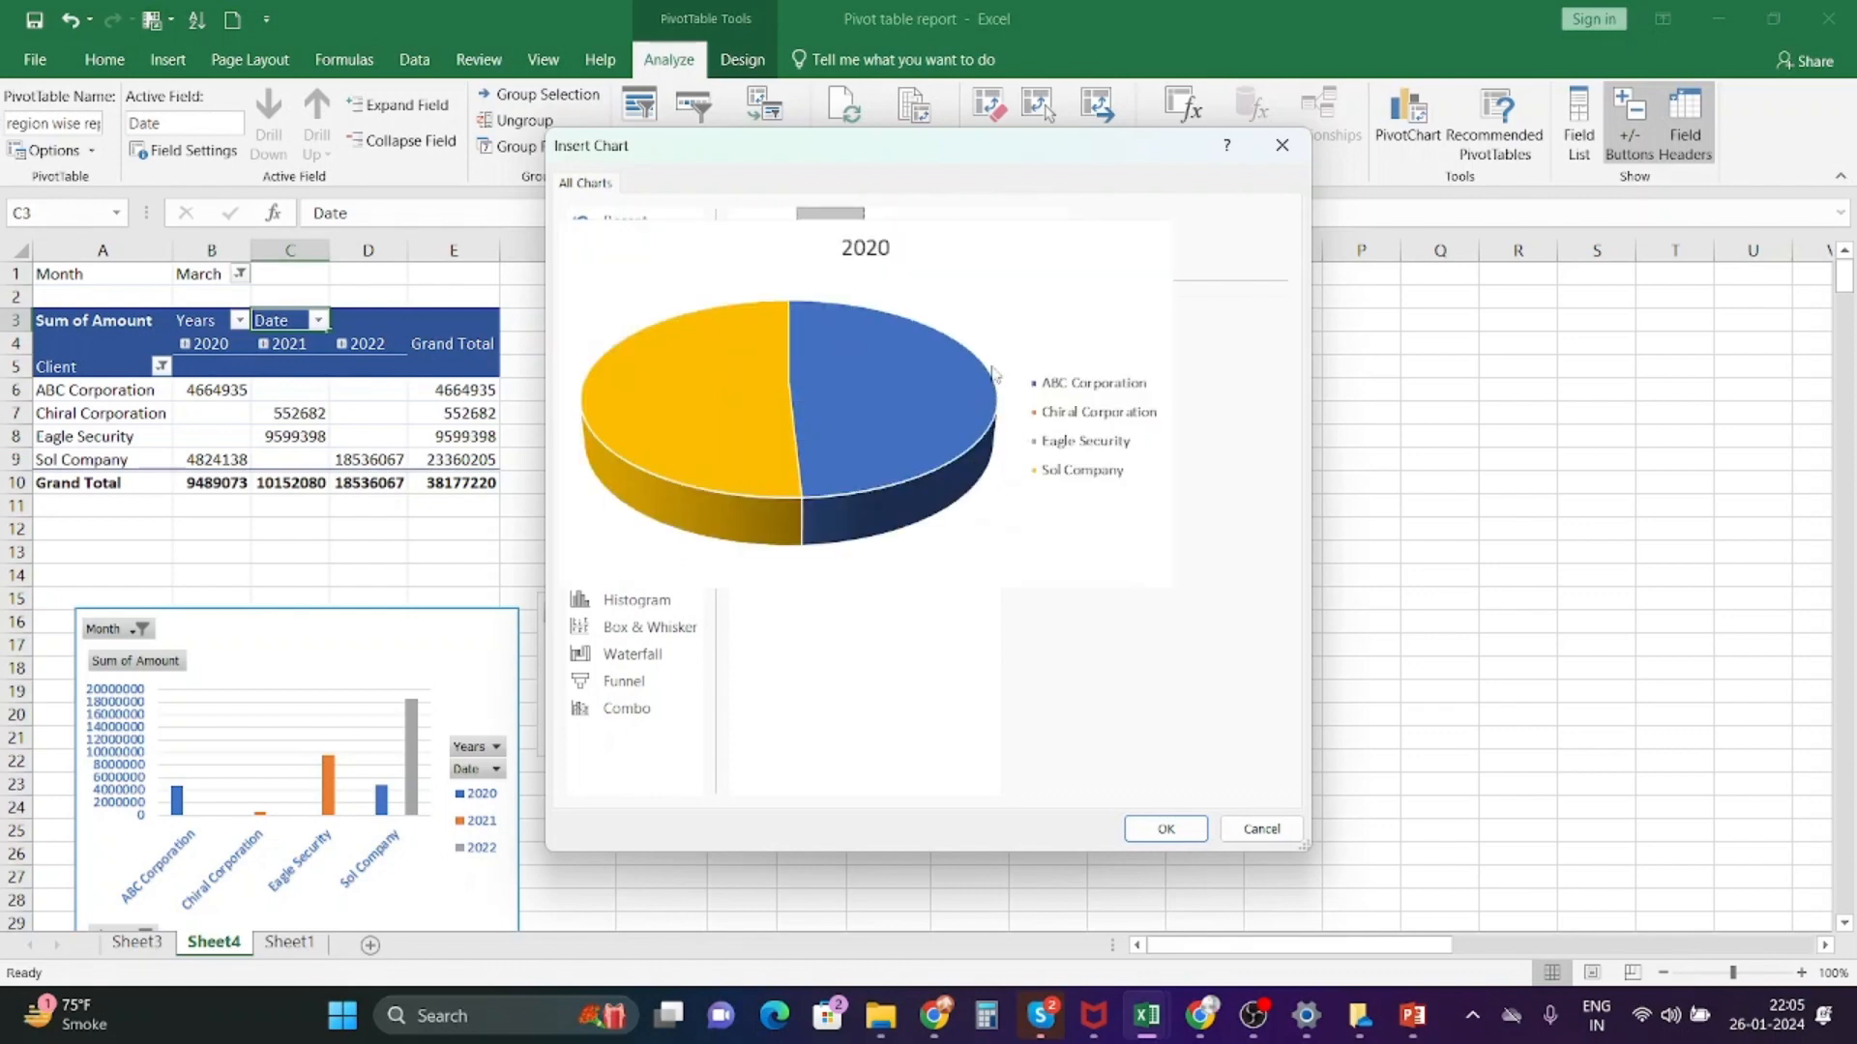
- Insert a standard Pie PivotChart and place it to the right of the existing pie chart, below the Region slicer's level
{"action": "left_click", "coordinate": [763, 242]}
{"action": "mouse_move", "coordinate": [917, 377]}
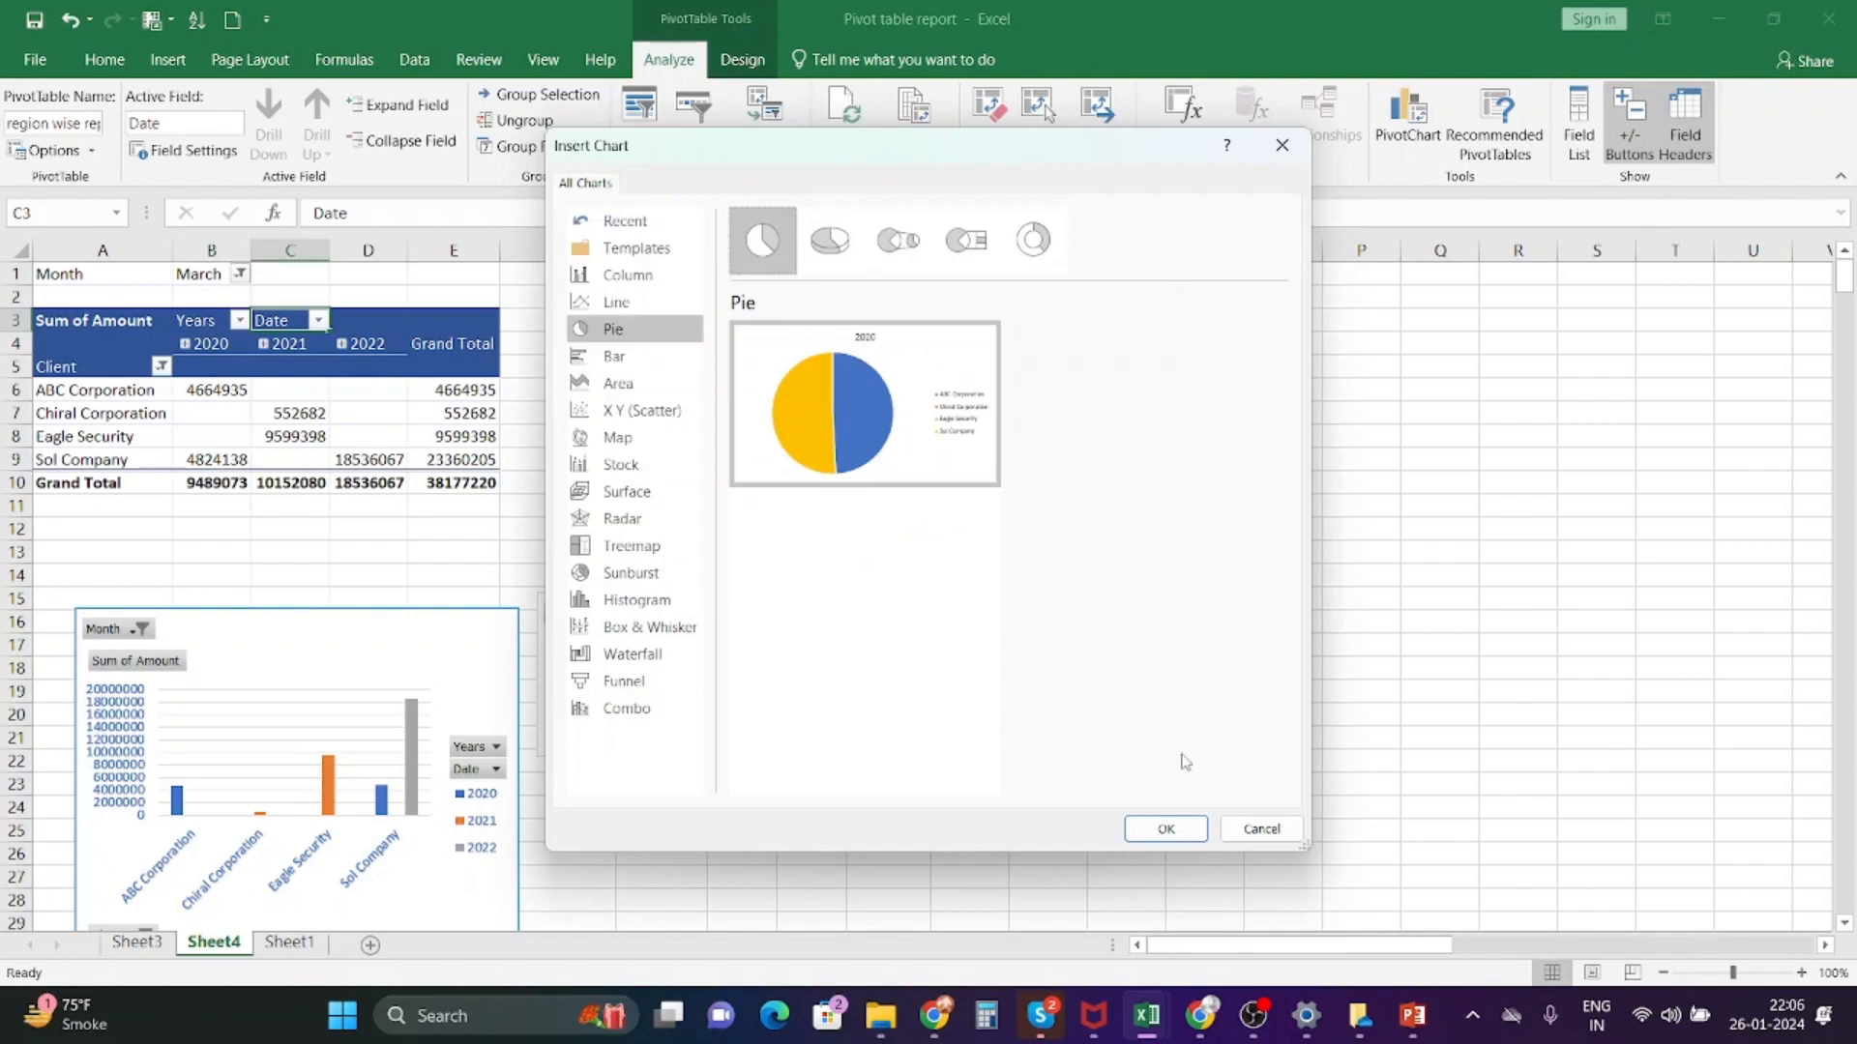
{"action": "left_click", "coordinate": [1171, 829]}
{"action": "left_click_drag", "start_coordinate": [1023, 462], "coordinate": [1388, 471]}
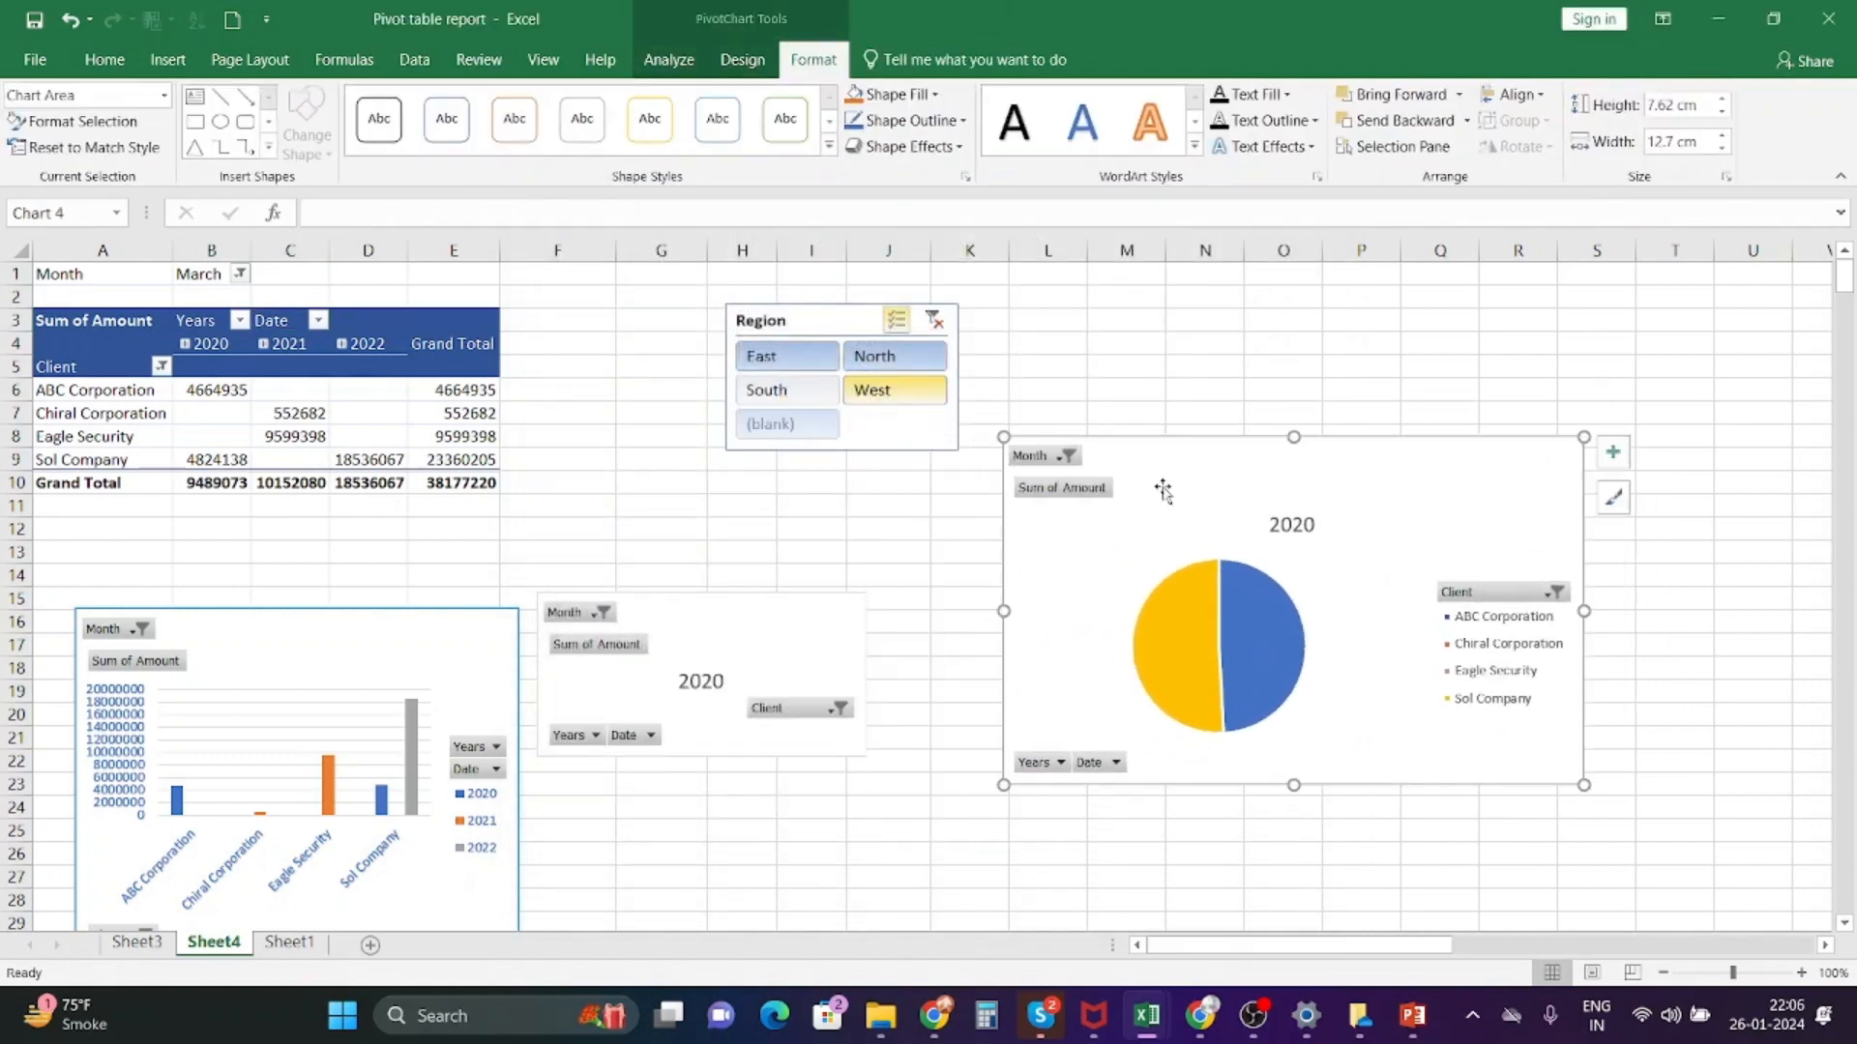
- Set the PivotTable's Month filter to (All)
{"action": "left_click", "coordinate": [239, 275]}
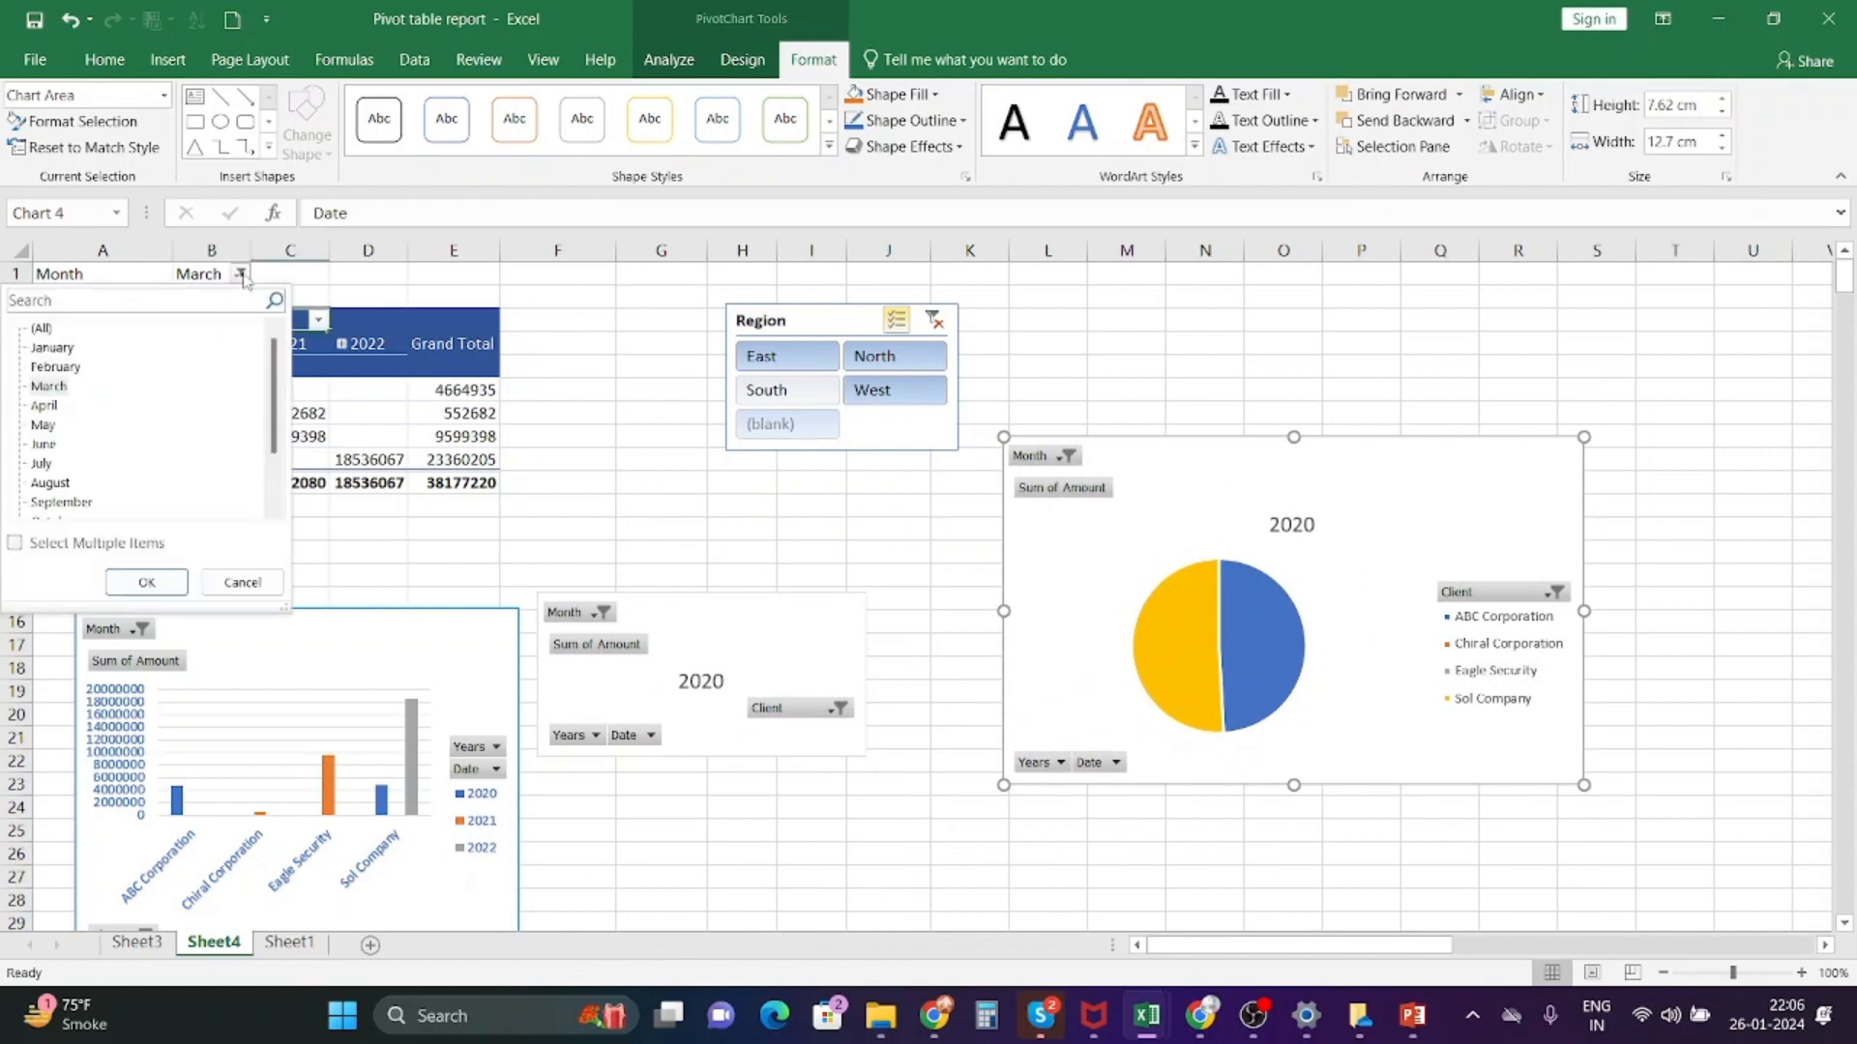
{"action": "left_click", "coordinate": [42, 329]}
{"action": "left_click", "coordinate": [146, 581]}
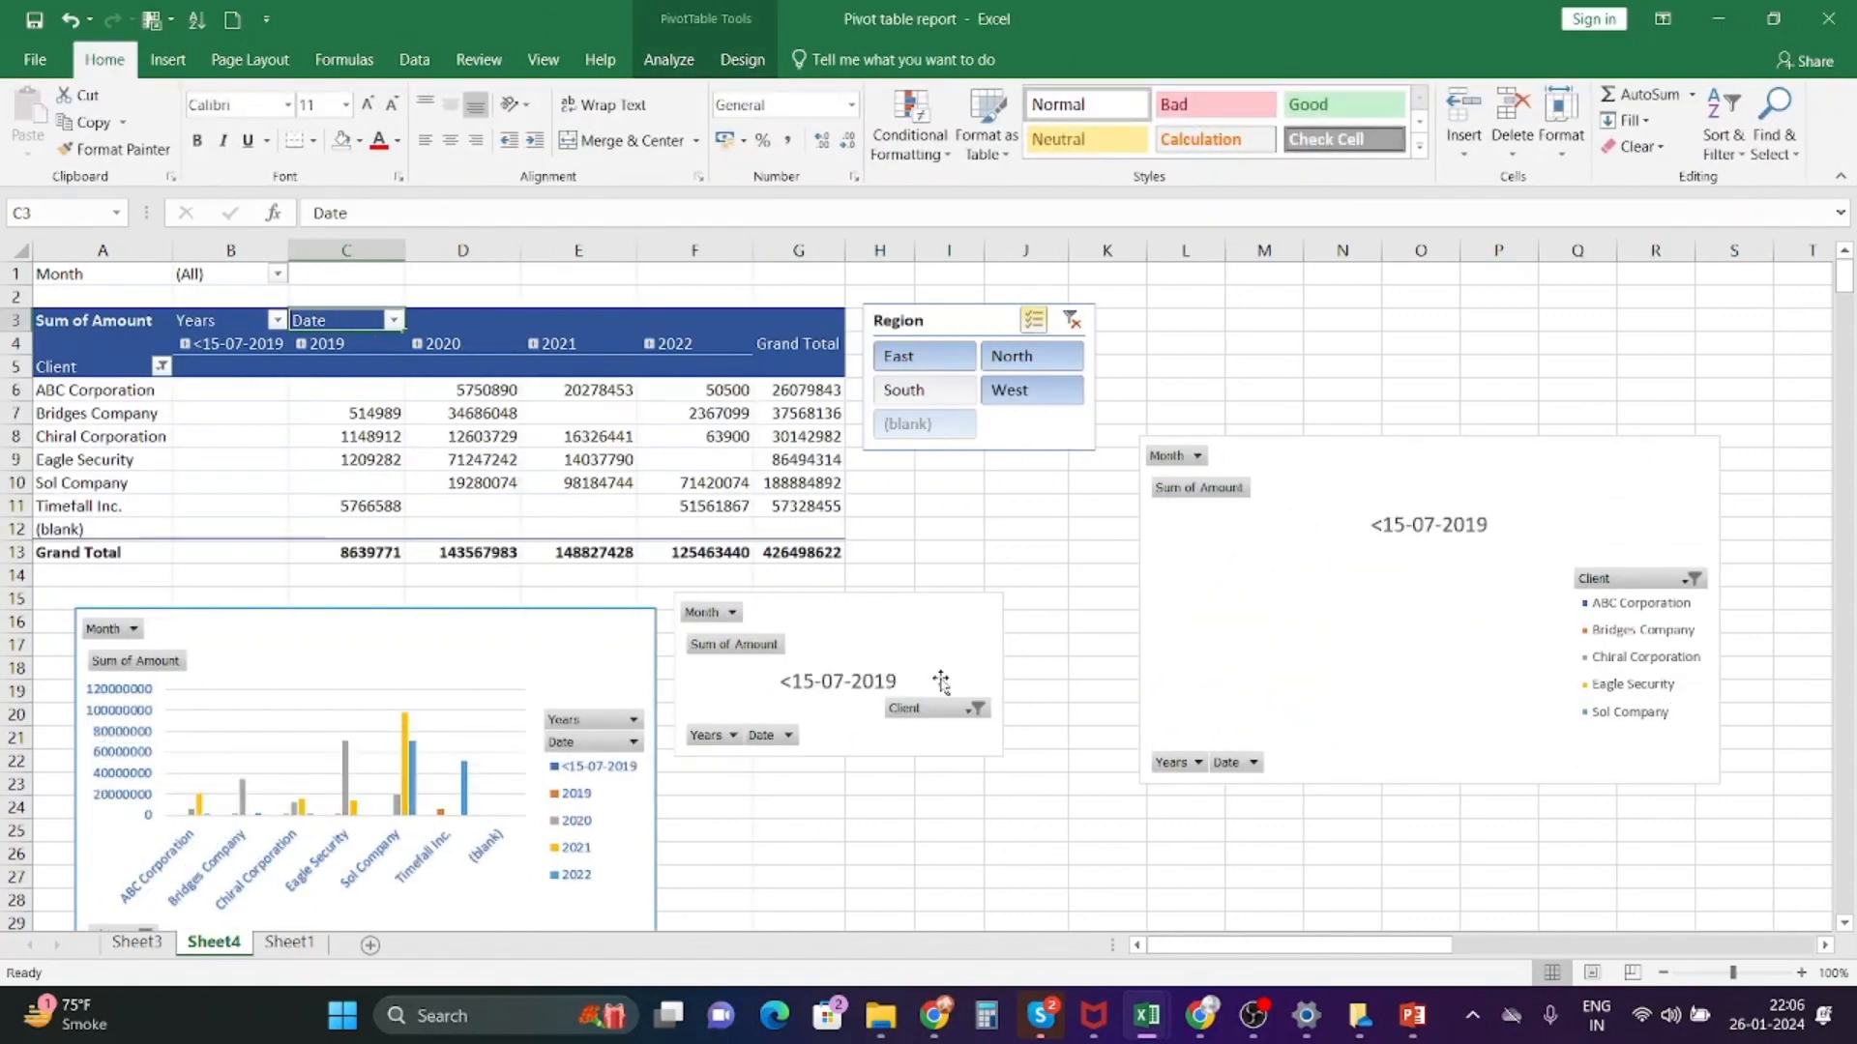
- Delete the larger, newly added pie PivotChart on the right side of the sheet
{"action": "left_click_drag", "start_coordinate": [1209, 580], "coordinate": [1309, 507]}
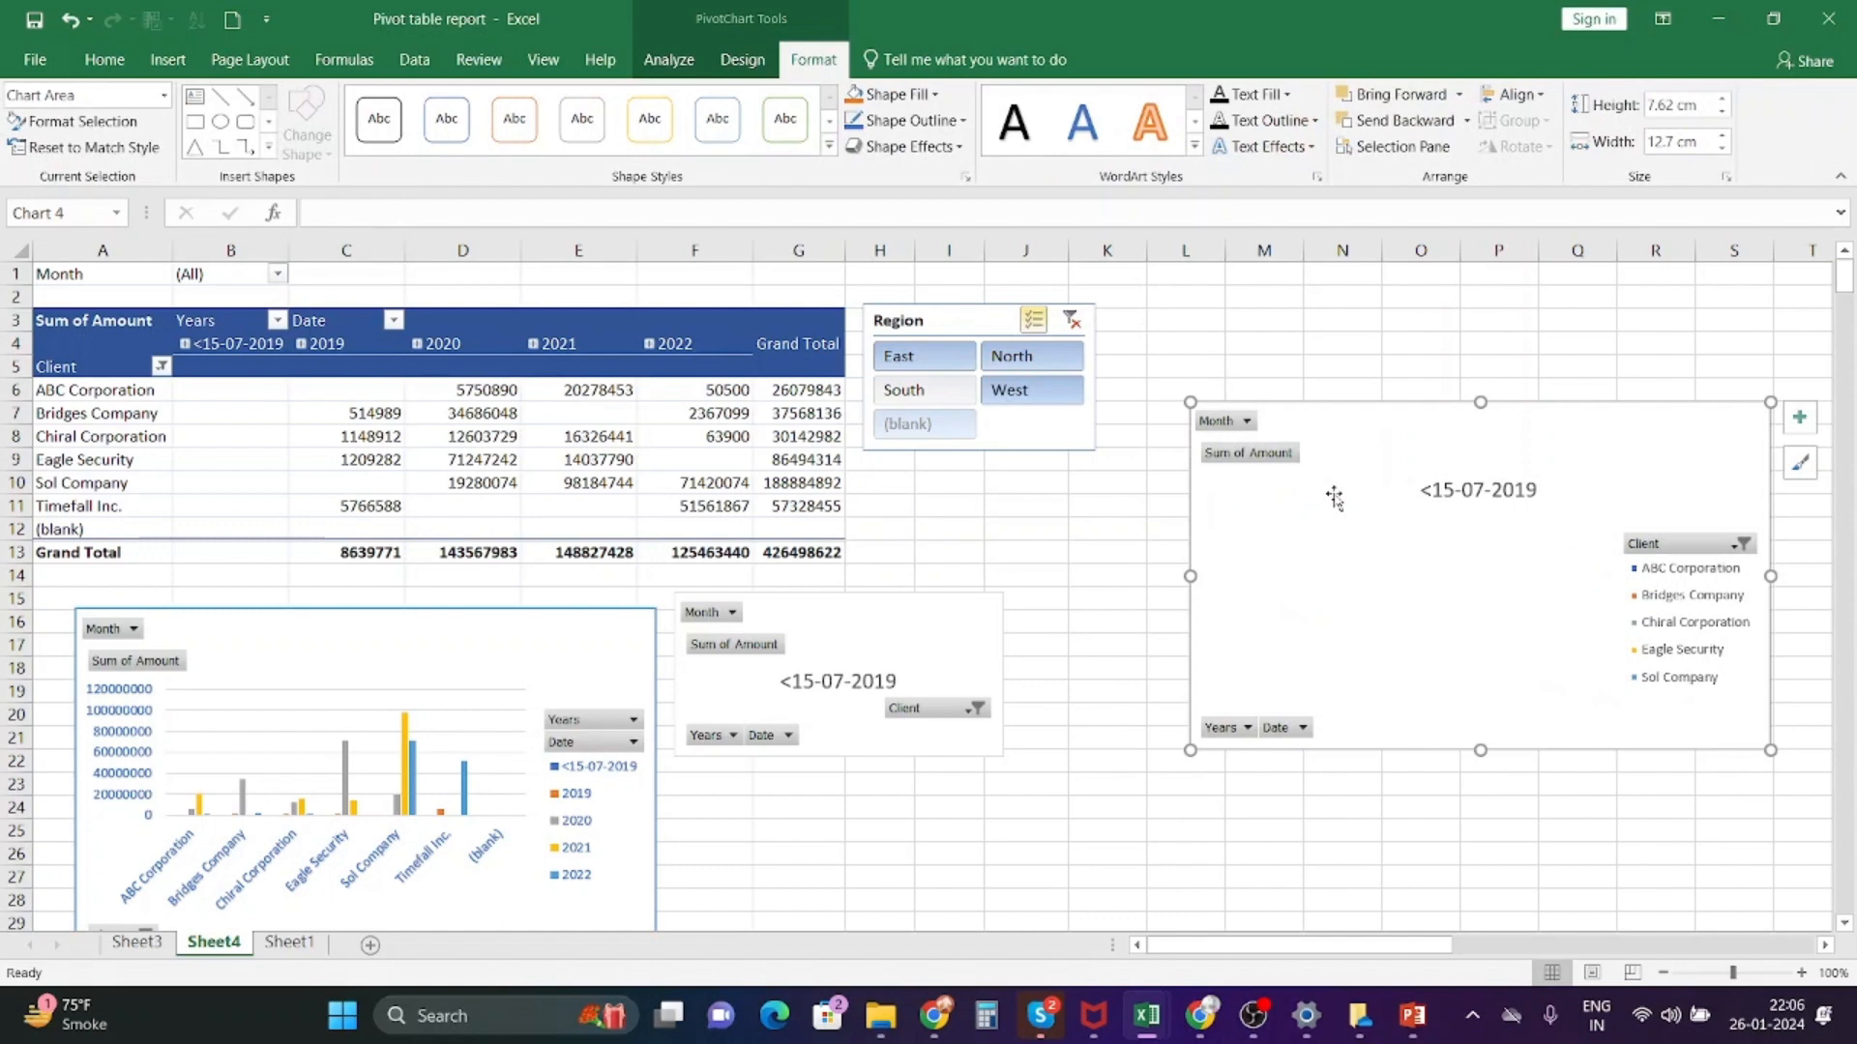
{"action": "key", "text": "Delete"}
{"action": "scroll", "coordinate": [1495, 534], "scroll_direction": "down", "scroll_amount": 4}
{"action": "scroll", "coordinate": [1364, 664], "scroll_direction": "up", "scroll_amount": 4}
- Shift the Region slicer slightly down and away from the PivotTable
{"action": "mouse_move", "coordinate": [937, 327]}
{"action": "left_mouse_down"}
{"action": "mouse_move", "coordinate": [1006, 324]}
{"action": "mouse_move", "coordinate": [981, 348]}
{"action": "mouse_move", "coordinate": [943, 336]}
{"action": "left_mouse_up"}
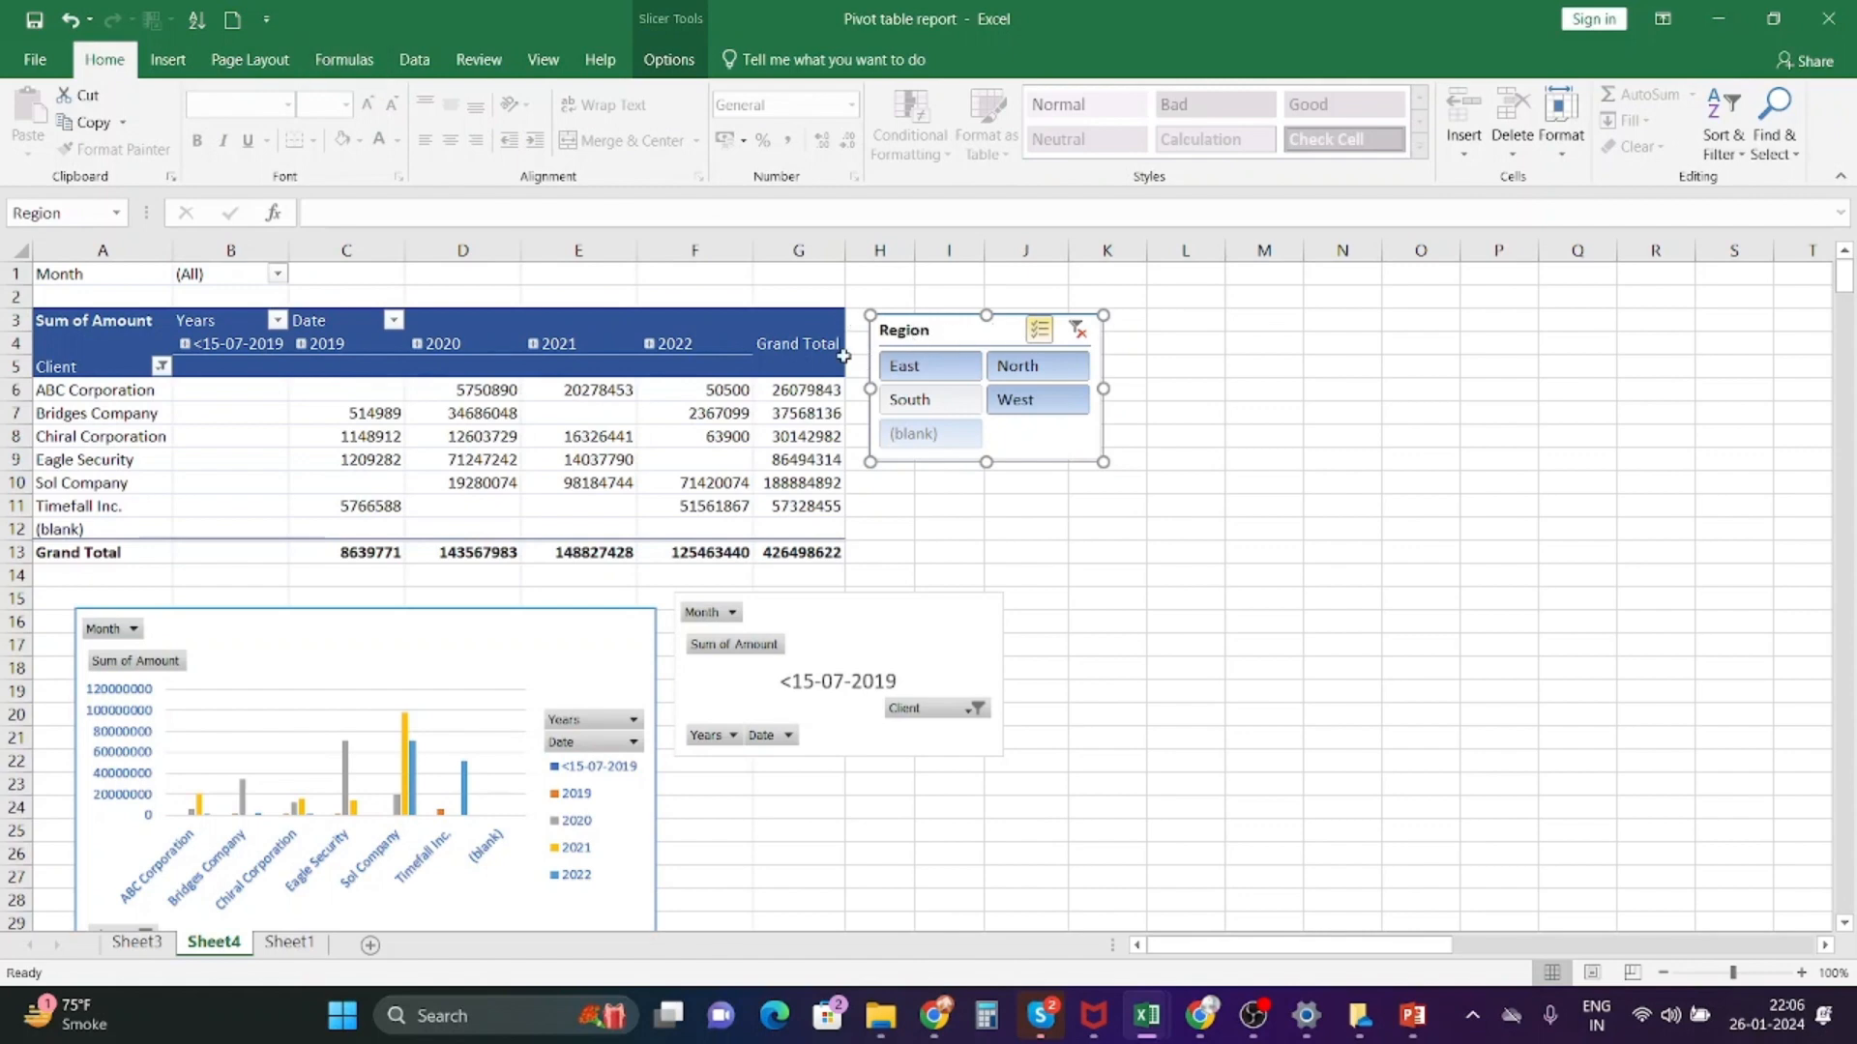
{"action": "left_click", "coordinate": [765, 335]}
{"action": "left_click", "coordinate": [669, 329]}
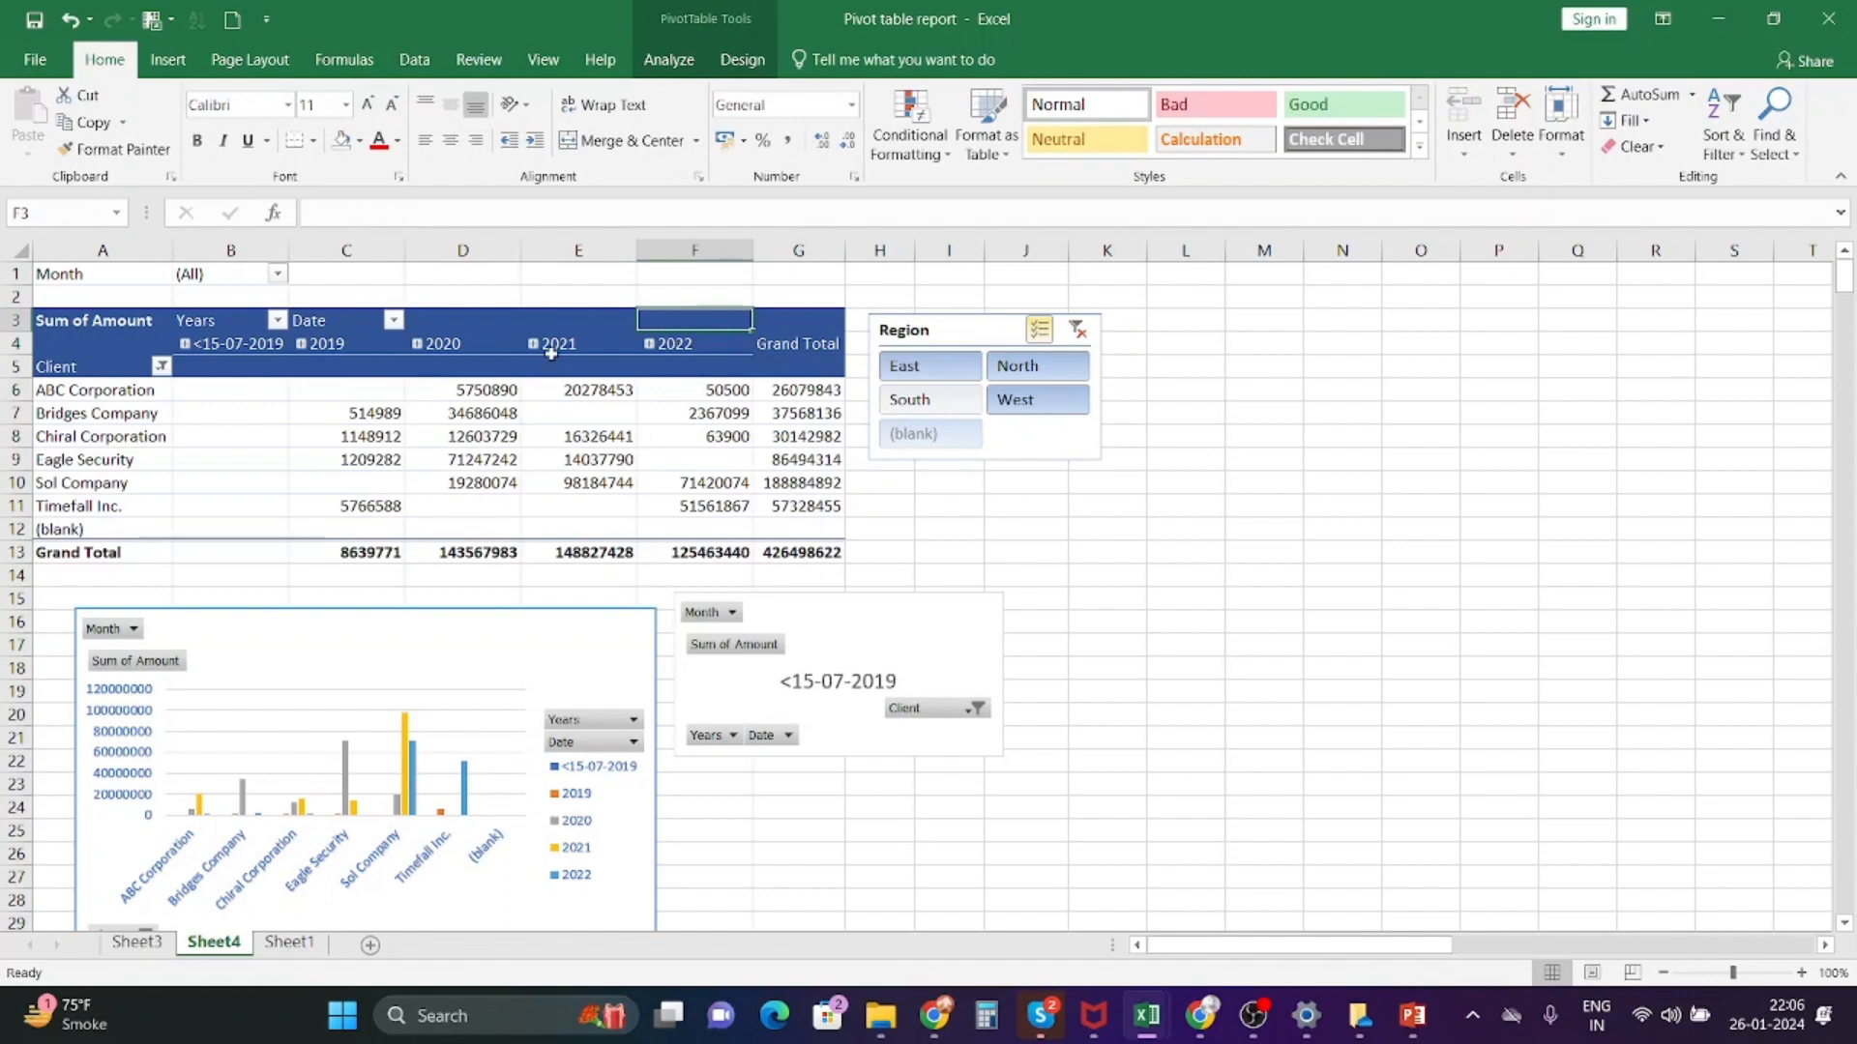
- Insert a Month slicer for the PivotTable and place it to the right of the Region slicer
{"action": "left_click", "coordinate": [512, 322]}
{"action": "left_click", "coordinate": [162, 62]}
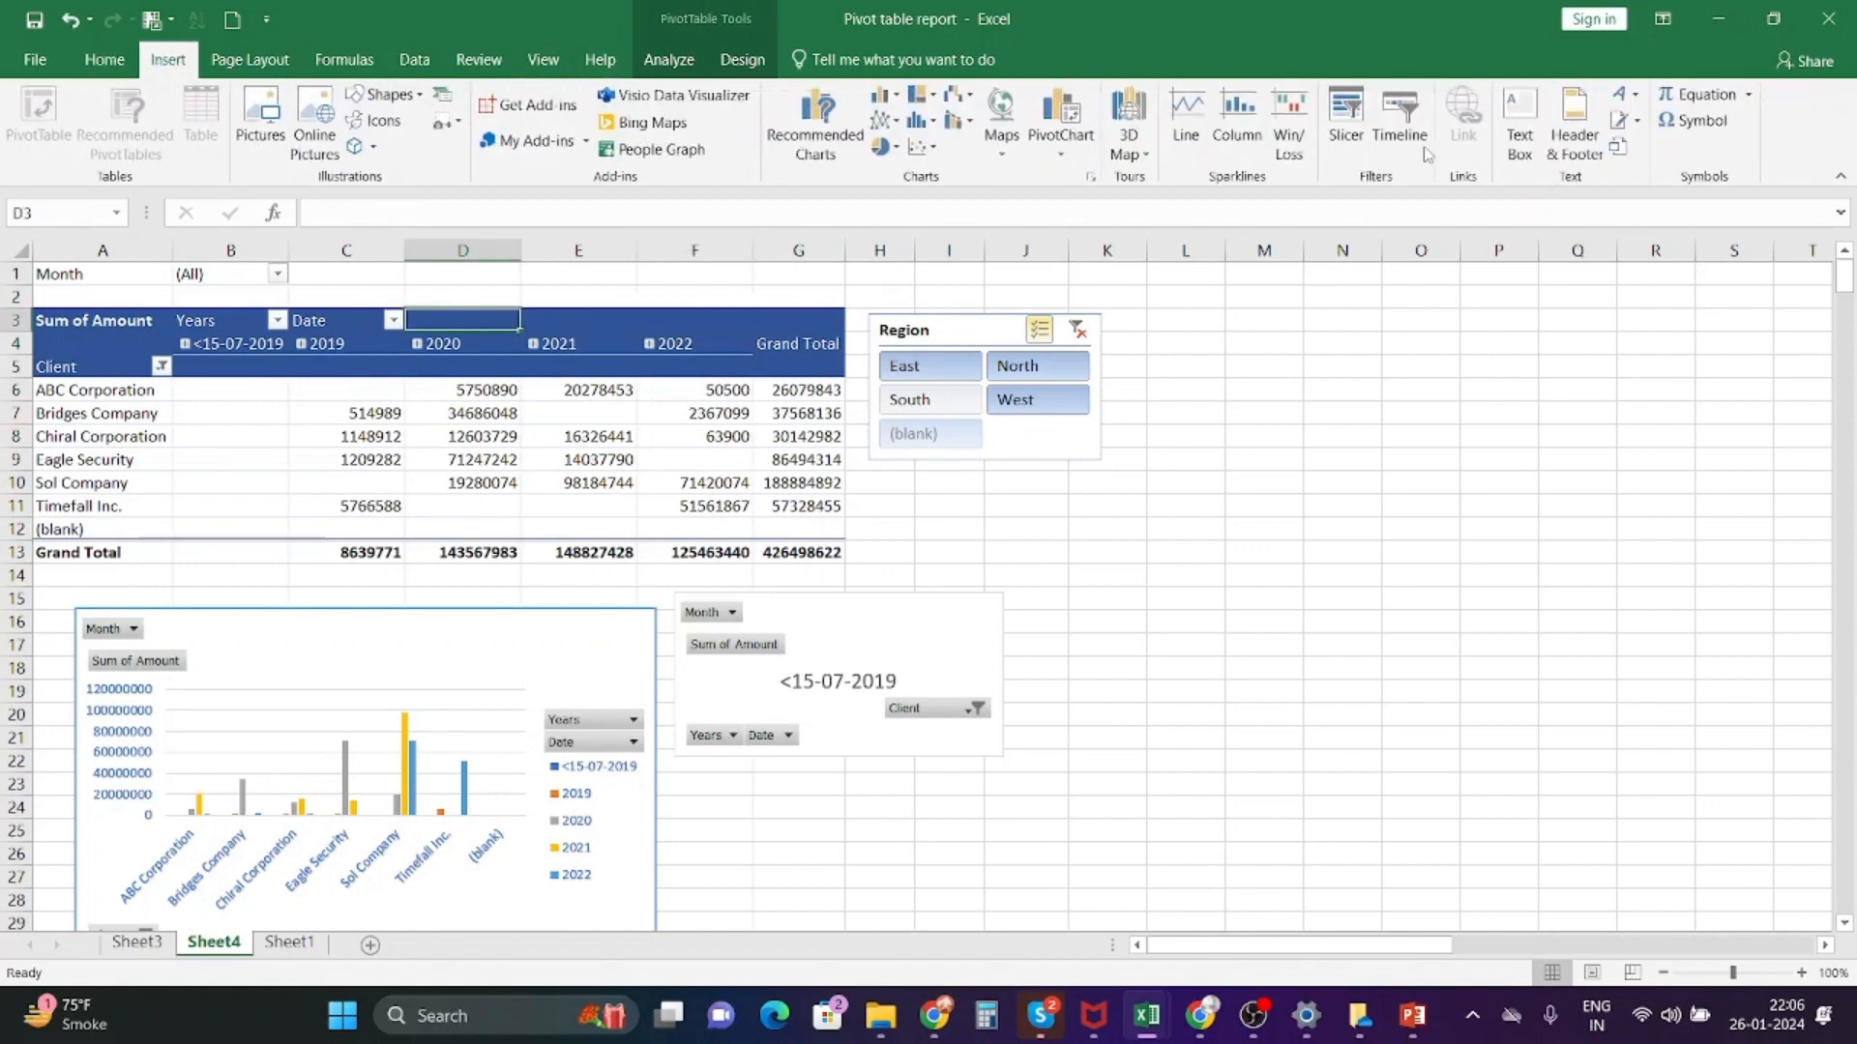
{"action": "left_click", "coordinate": [1344, 121]}
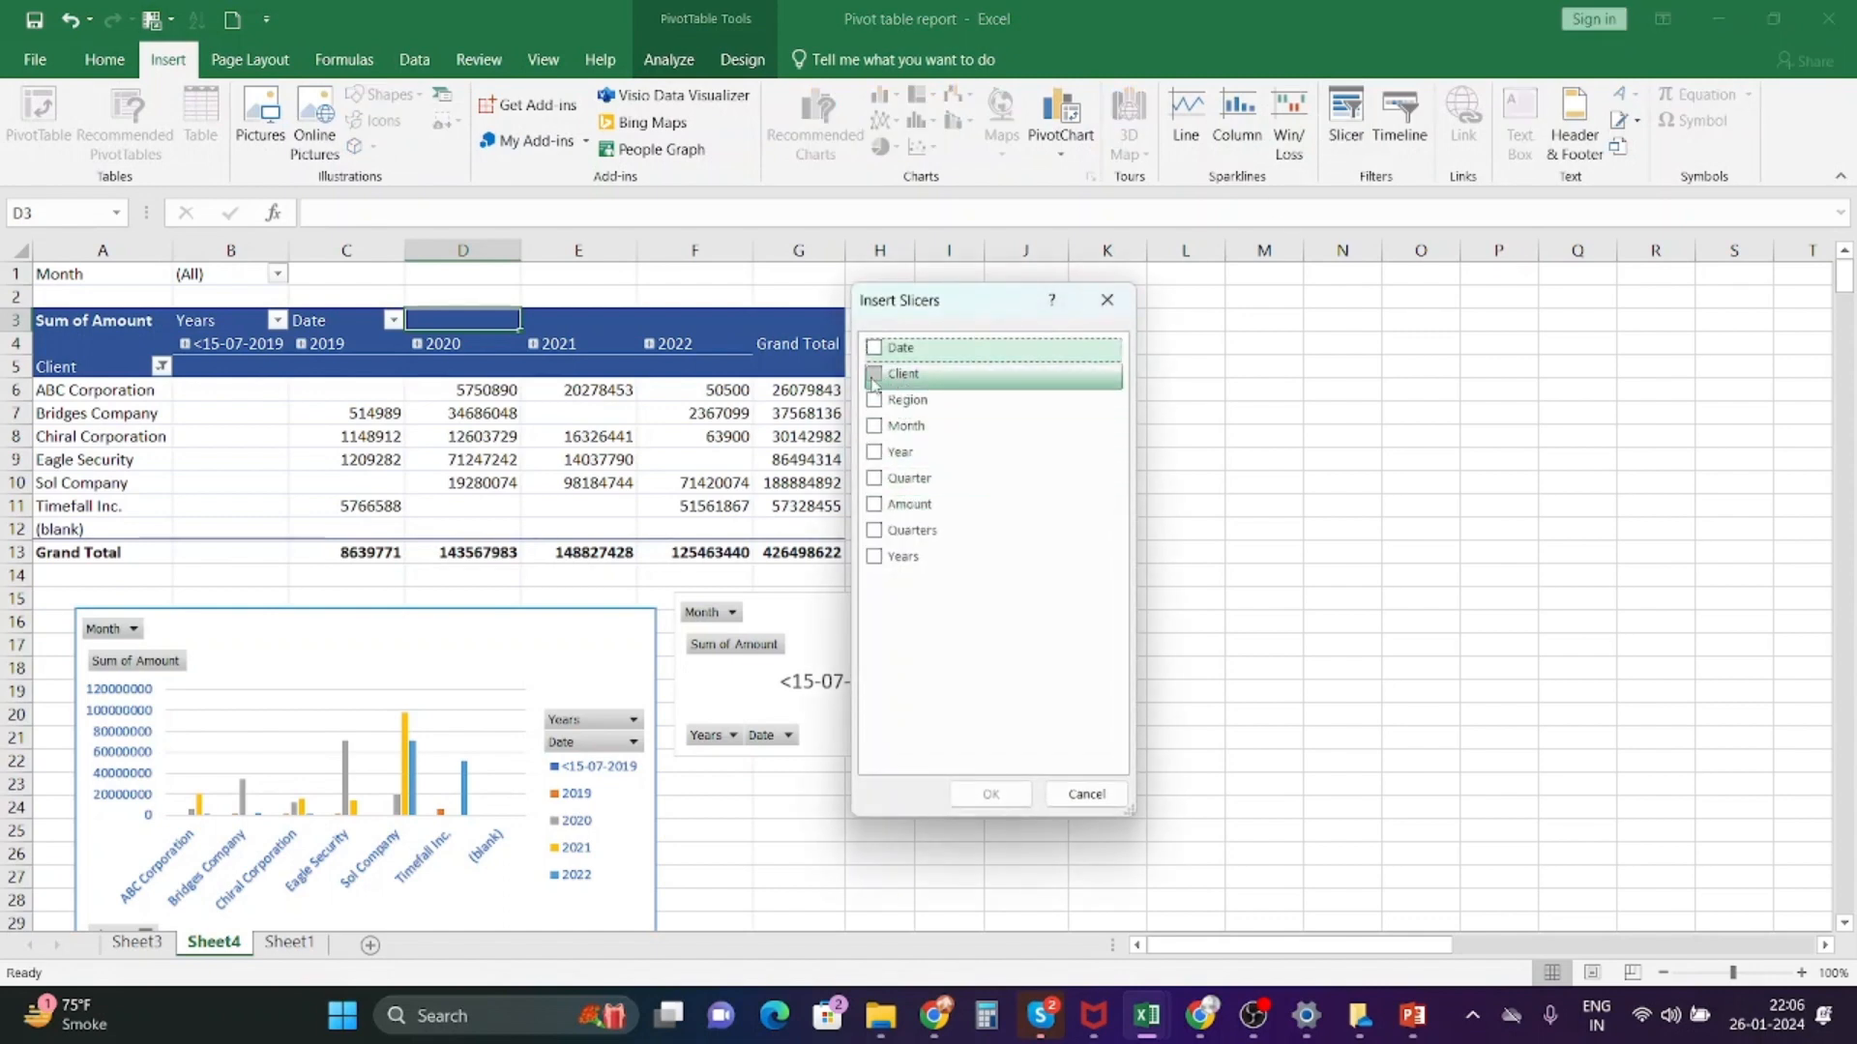
{"action": "left_click", "coordinate": [874, 454]}
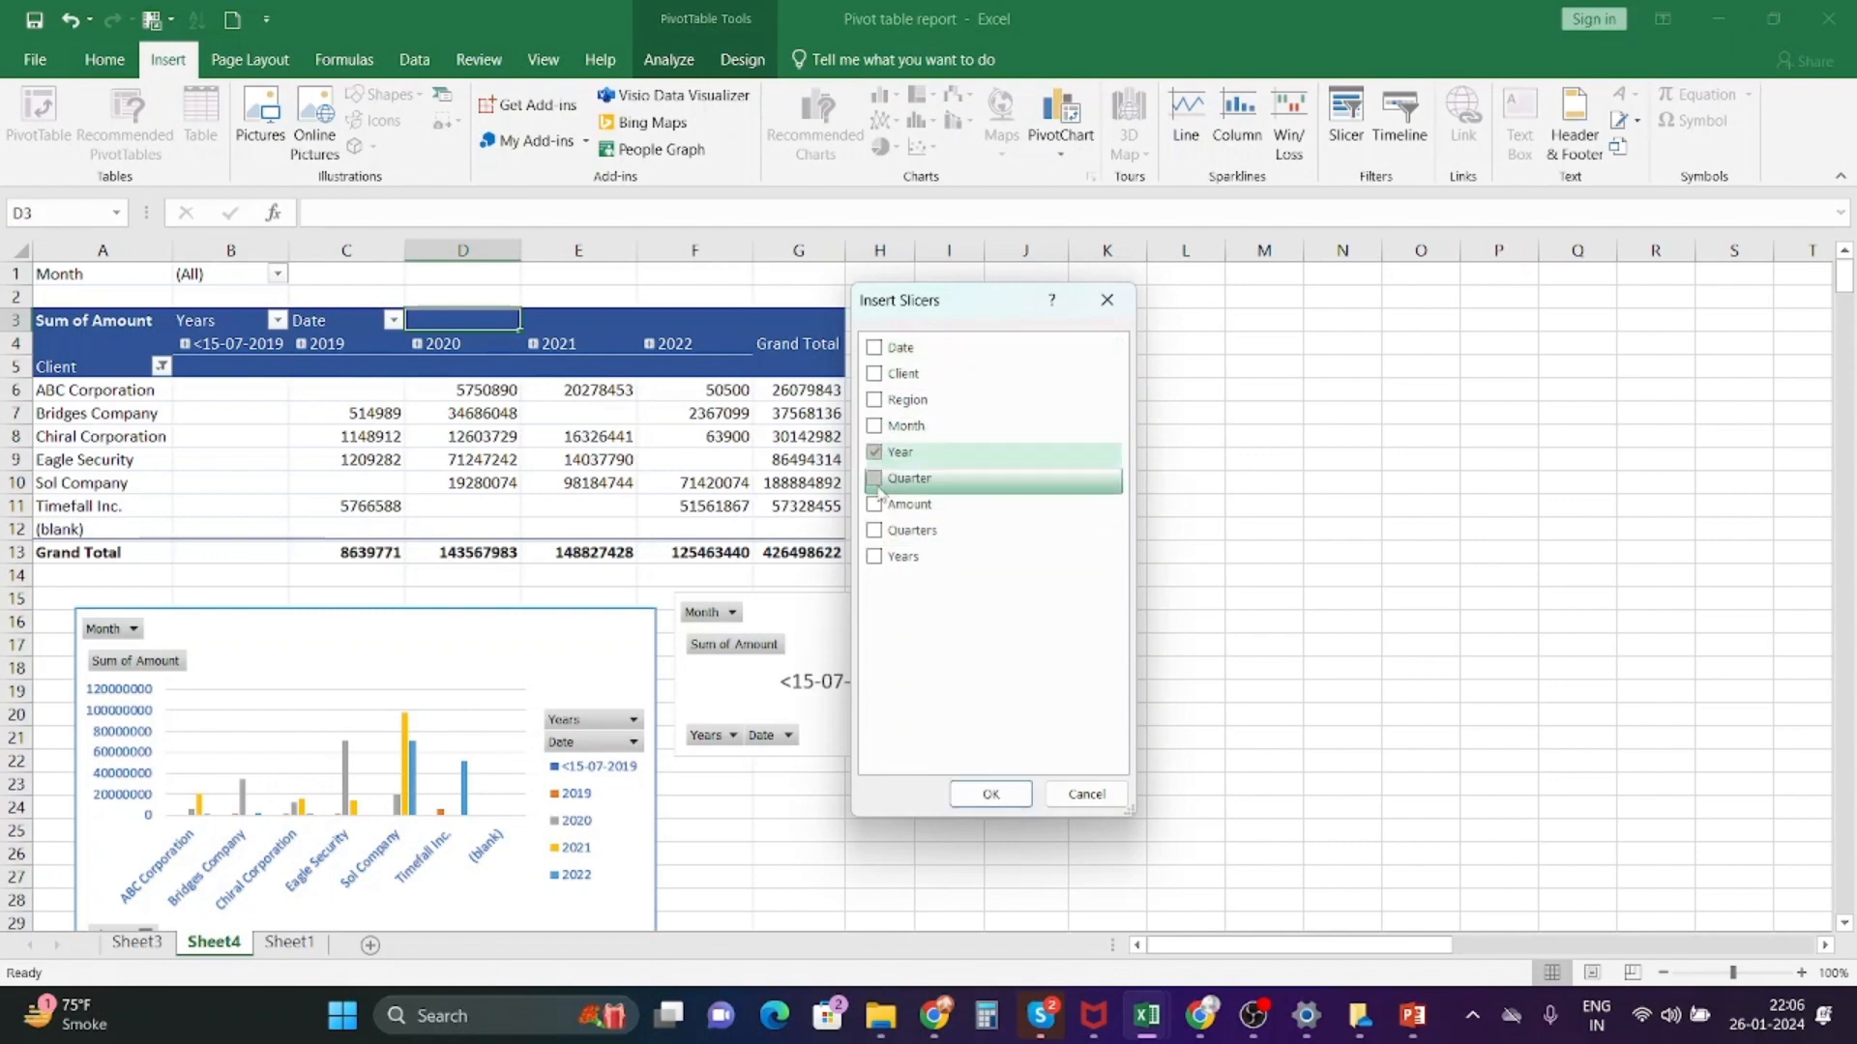
{"action": "left_click", "coordinate": [875, 451]}
{"action": "left_click", "coordinate": [874, 479]}
{"action": "left_click", "coordinate": [874, 481]}
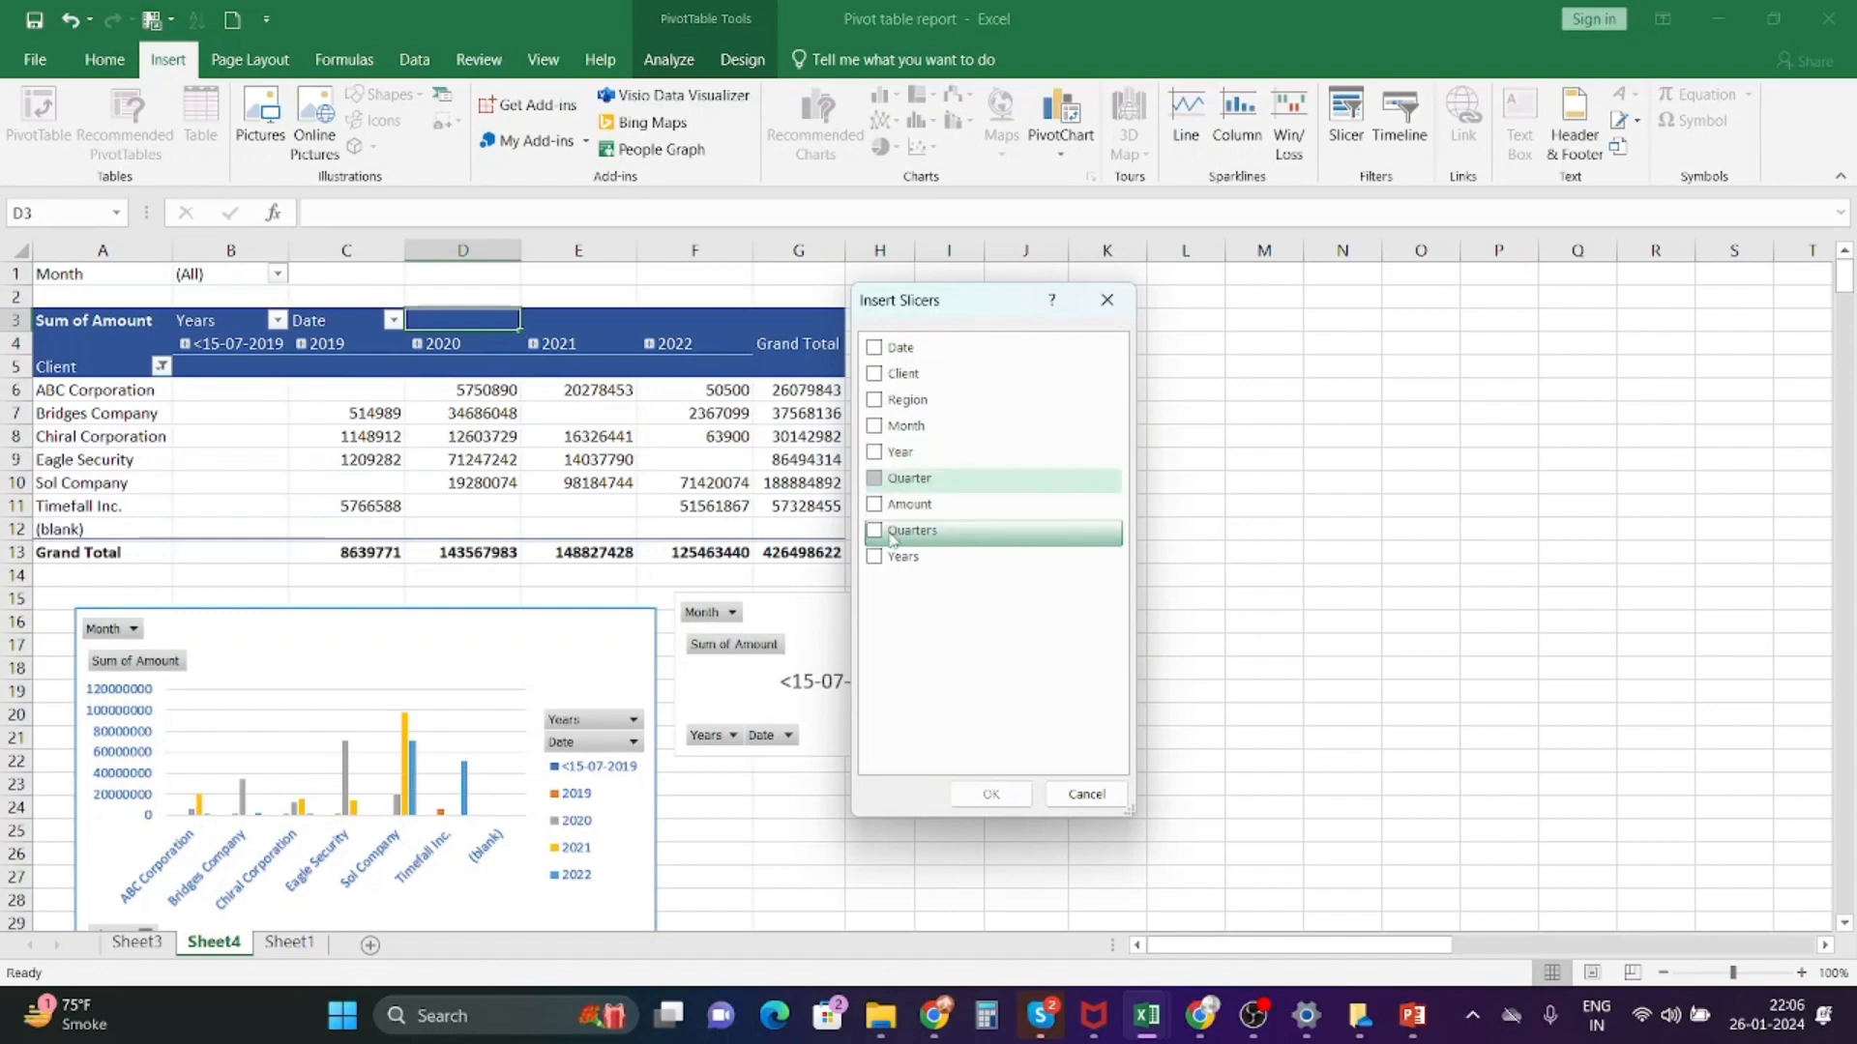
{"action": "left_click", "coordinate": [875, 426]}
{"action": "left_click", "coordinate": [981, 795]}
{"action": "left_click_drag", "start_coordinate": [953, 471], "coordinate": [1204, 327]}
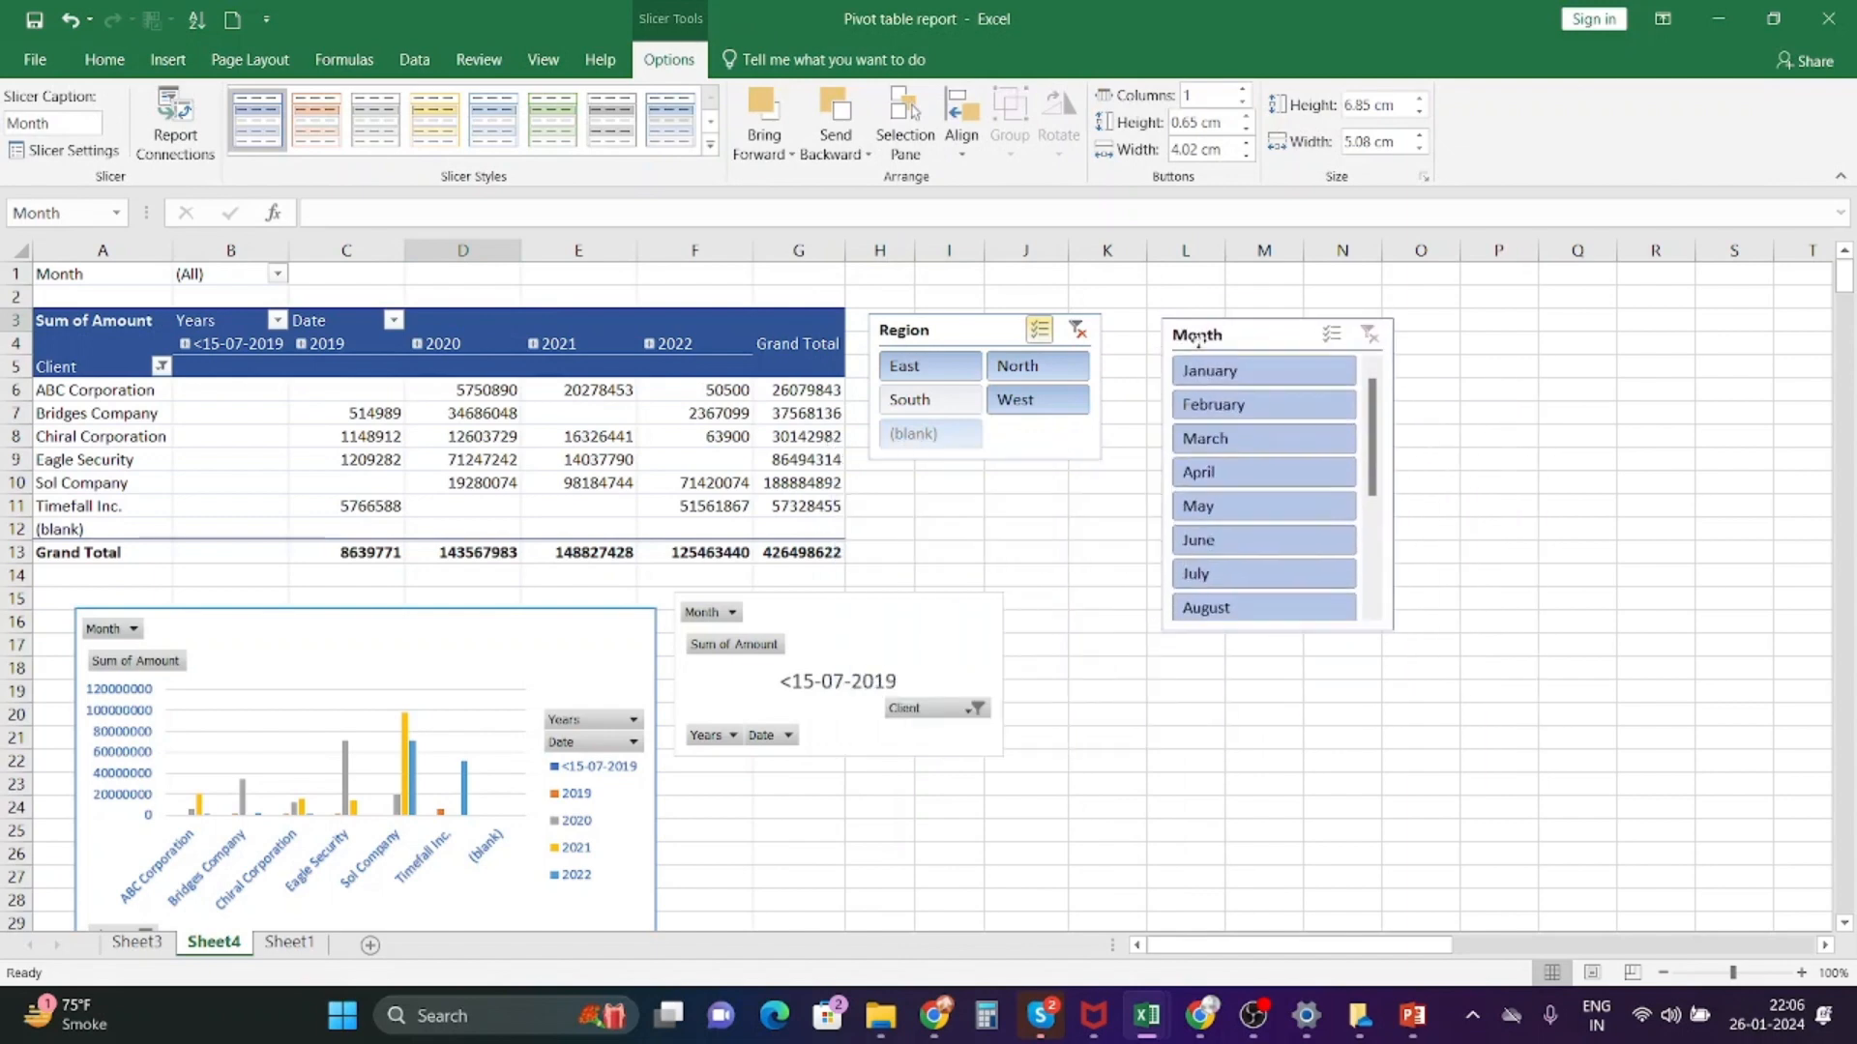
- Try the Month slicer on January, April, March, February and January again, one month at a time
{"action": "left_click", "coordinate": [1231, 364]}
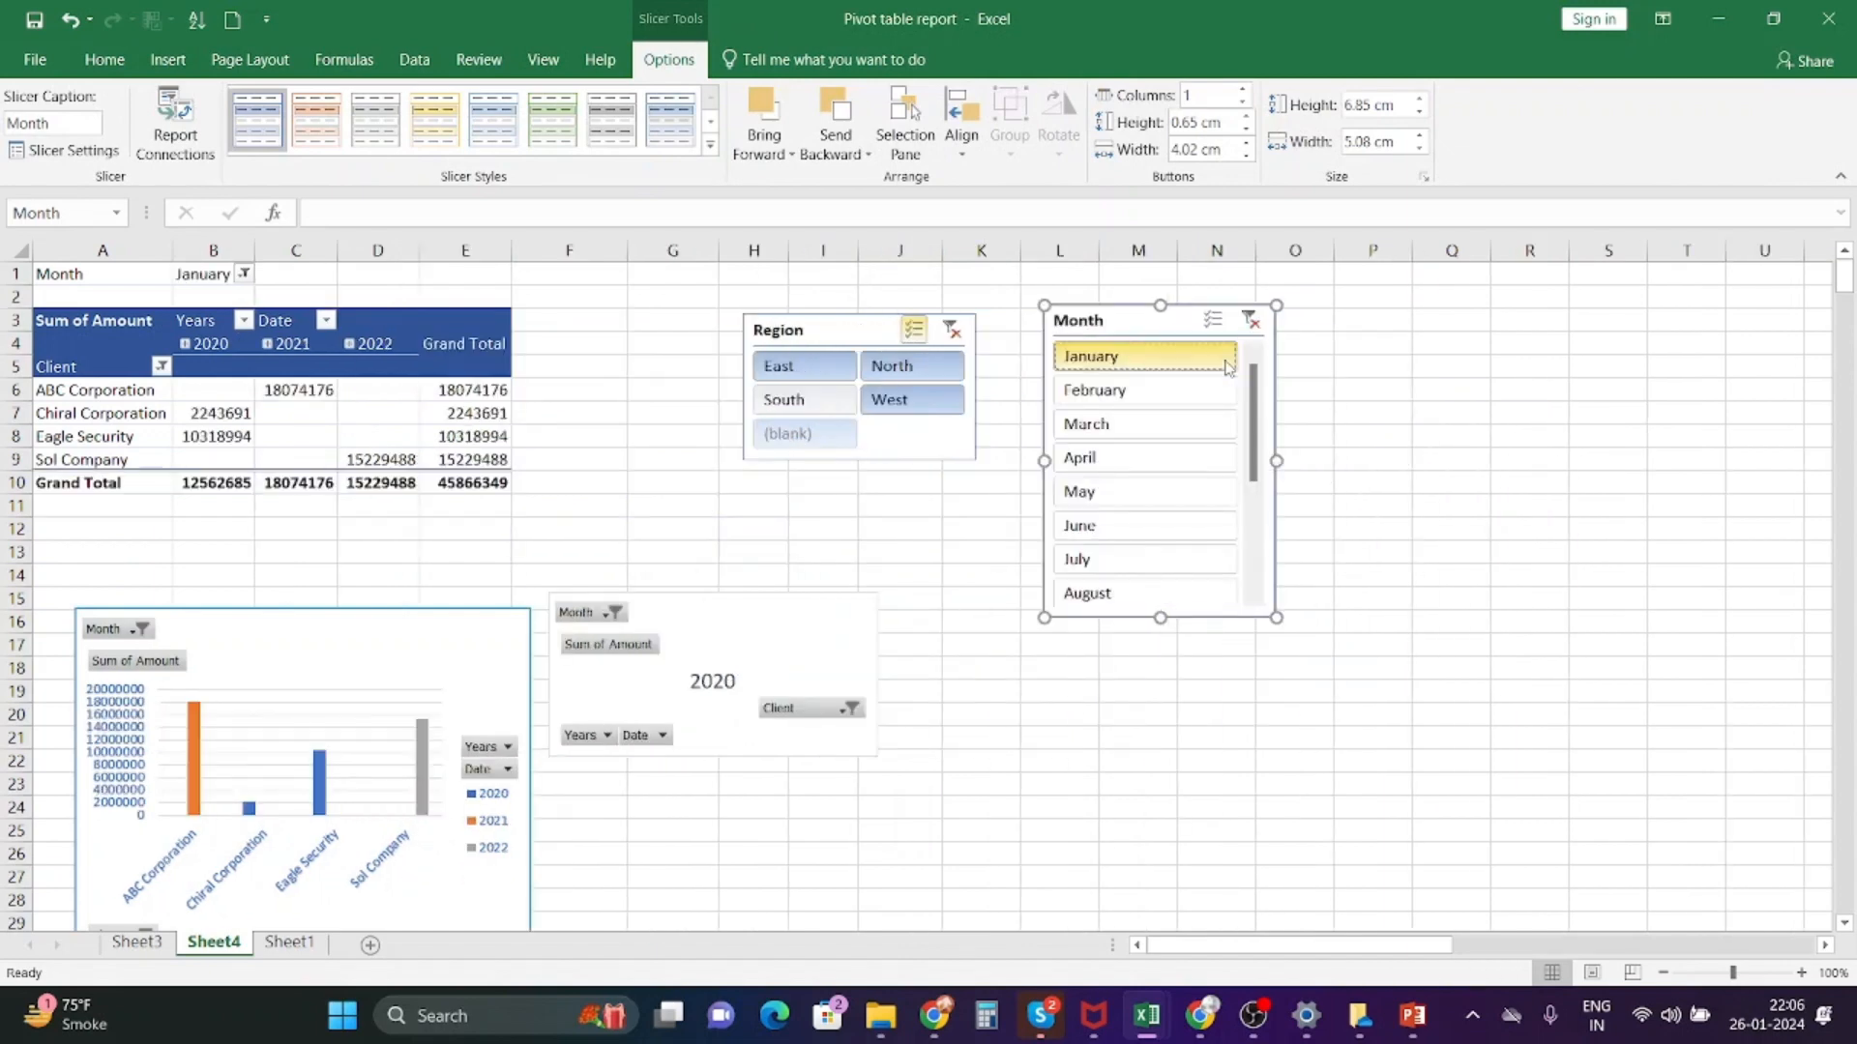
{"action": "left_click", "coordinate": [1160, 457]}
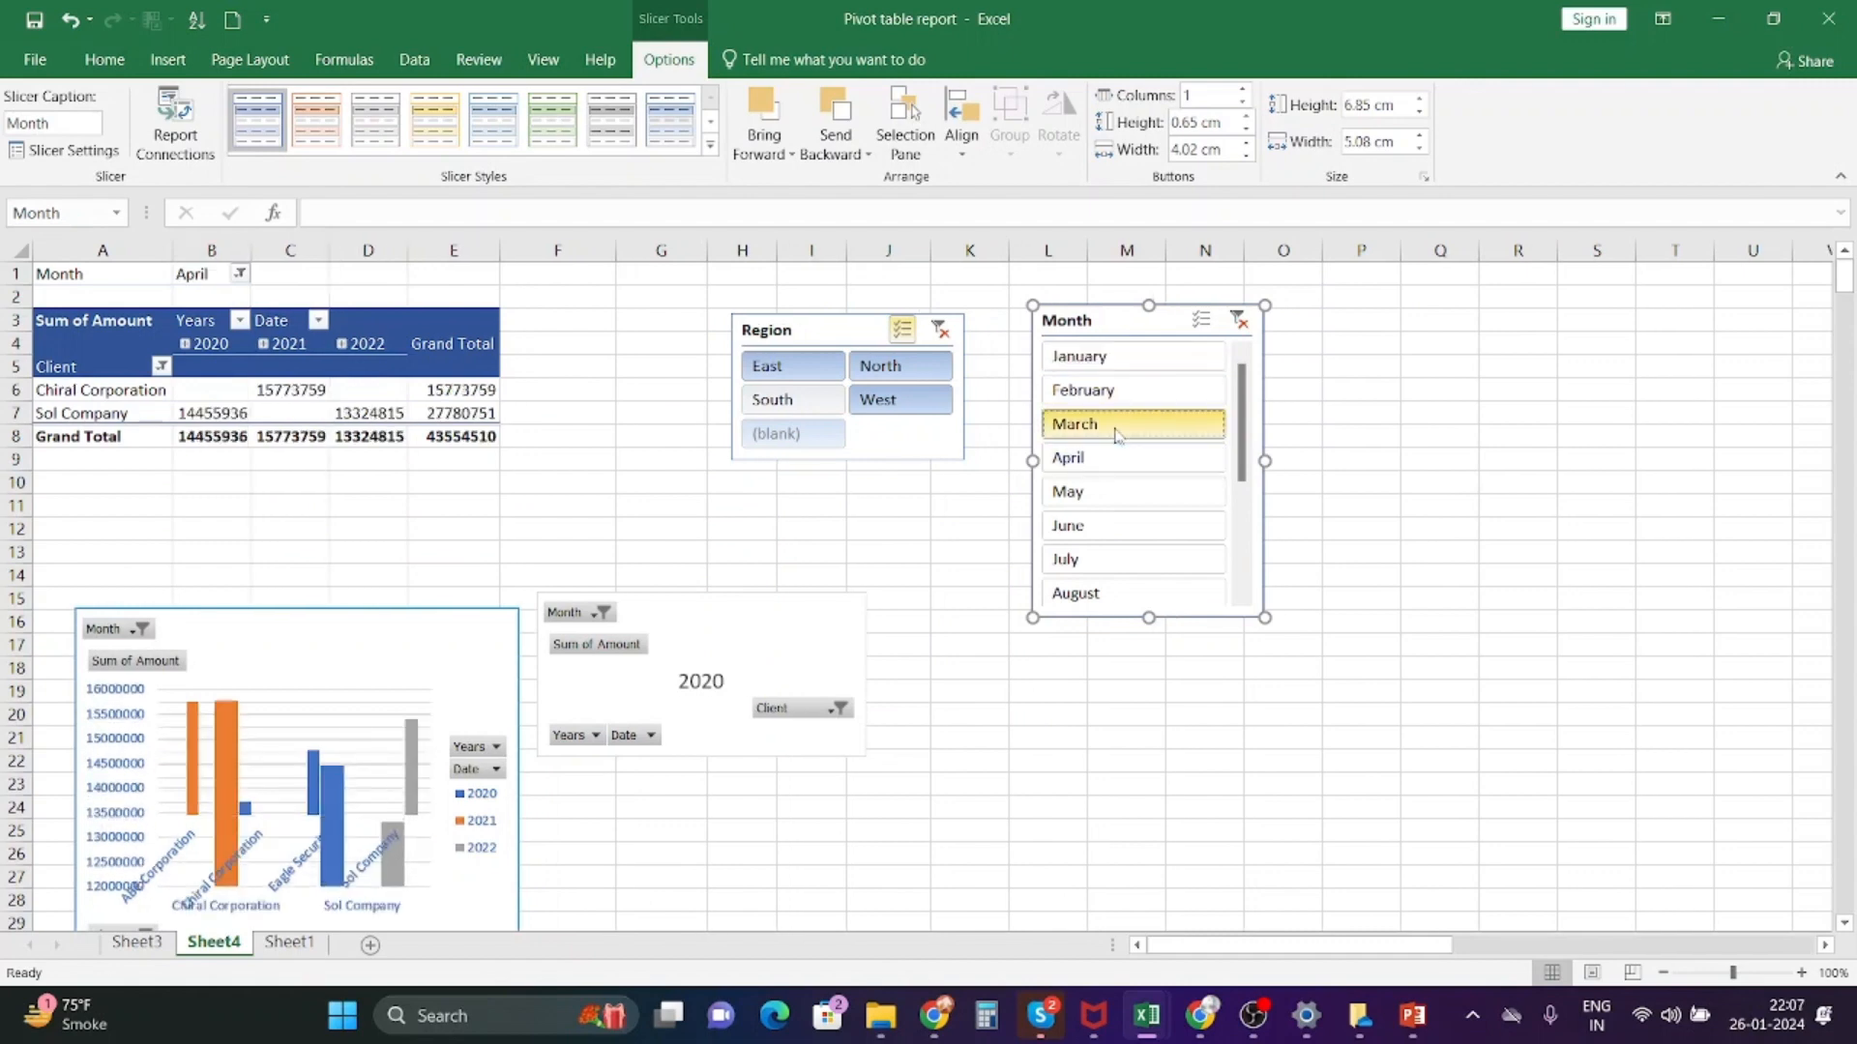
{"action": "left_click", "coordinate": [1117, 427]}
{"action": "left_click", "coordinate": [1127, 390]}
{"action": "left_click", "coordinate": [1136, 366]}
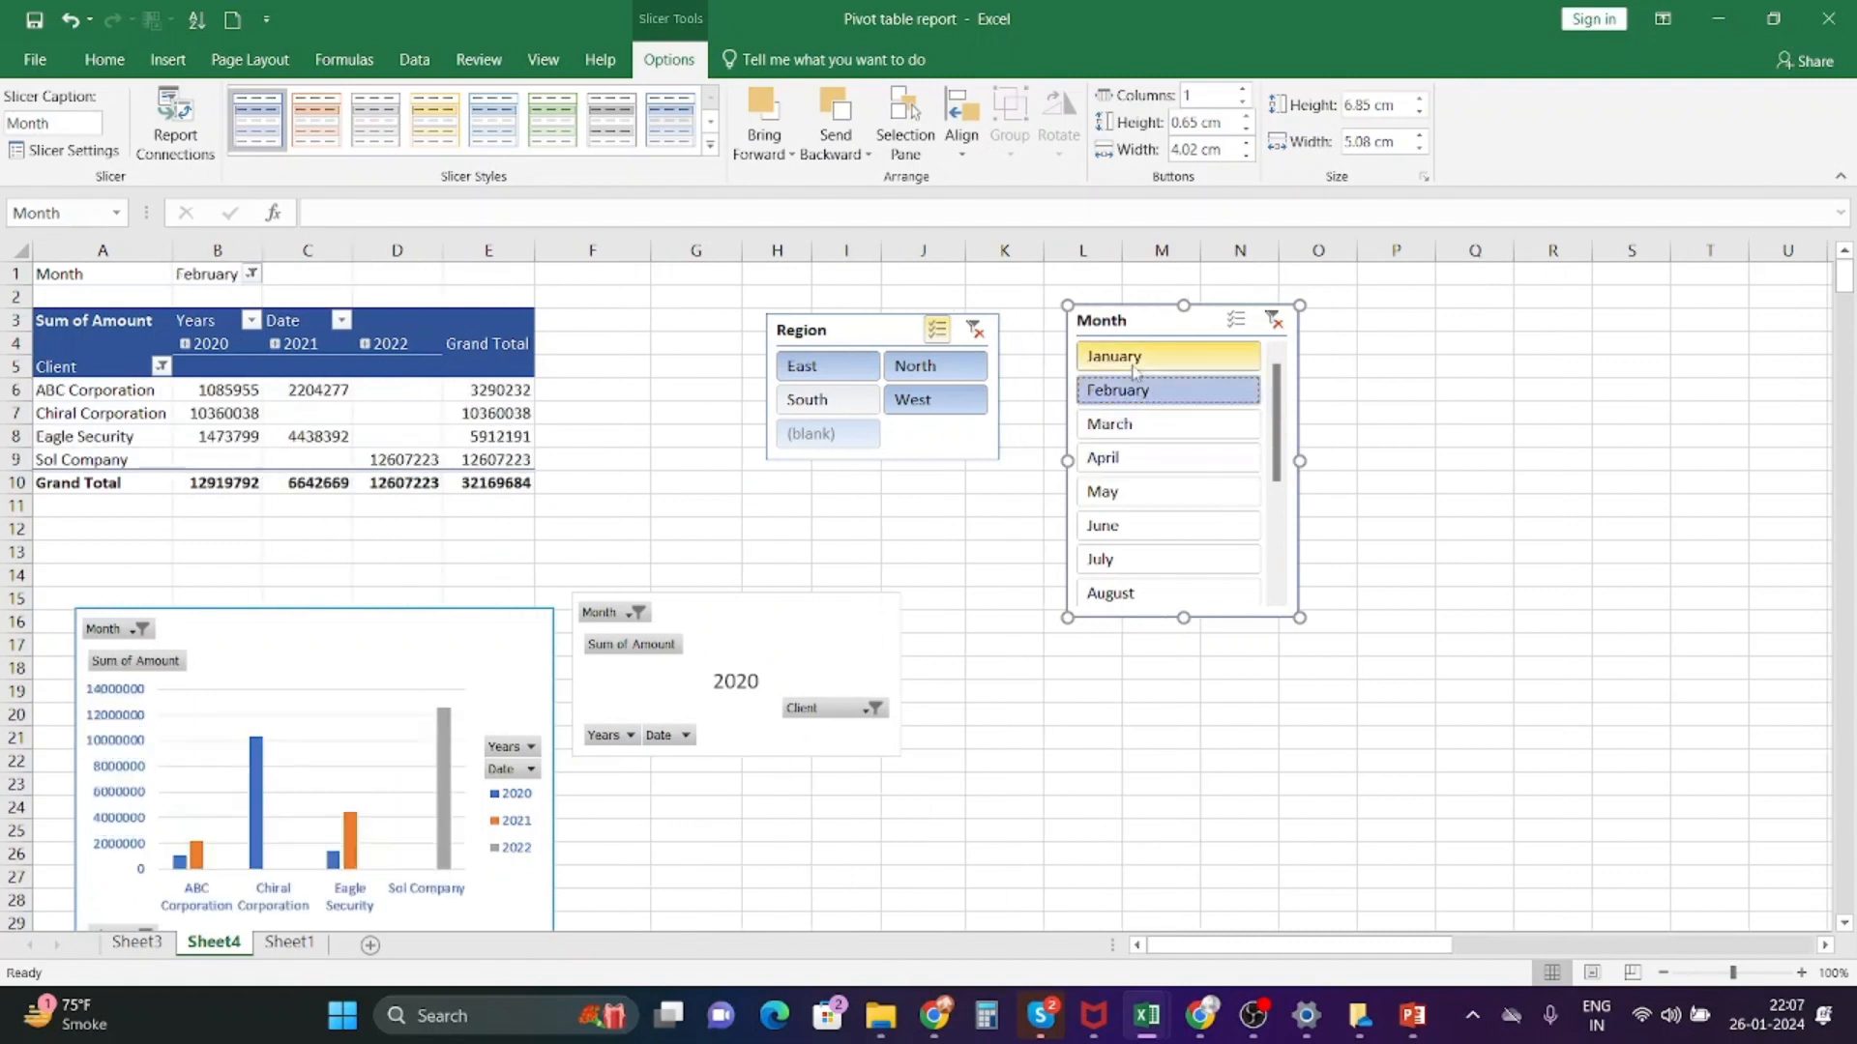
- Switch the Month slicer through May, June and August, ending with July selected
{"action": "left_click", "coordinate": [1117, 495]}
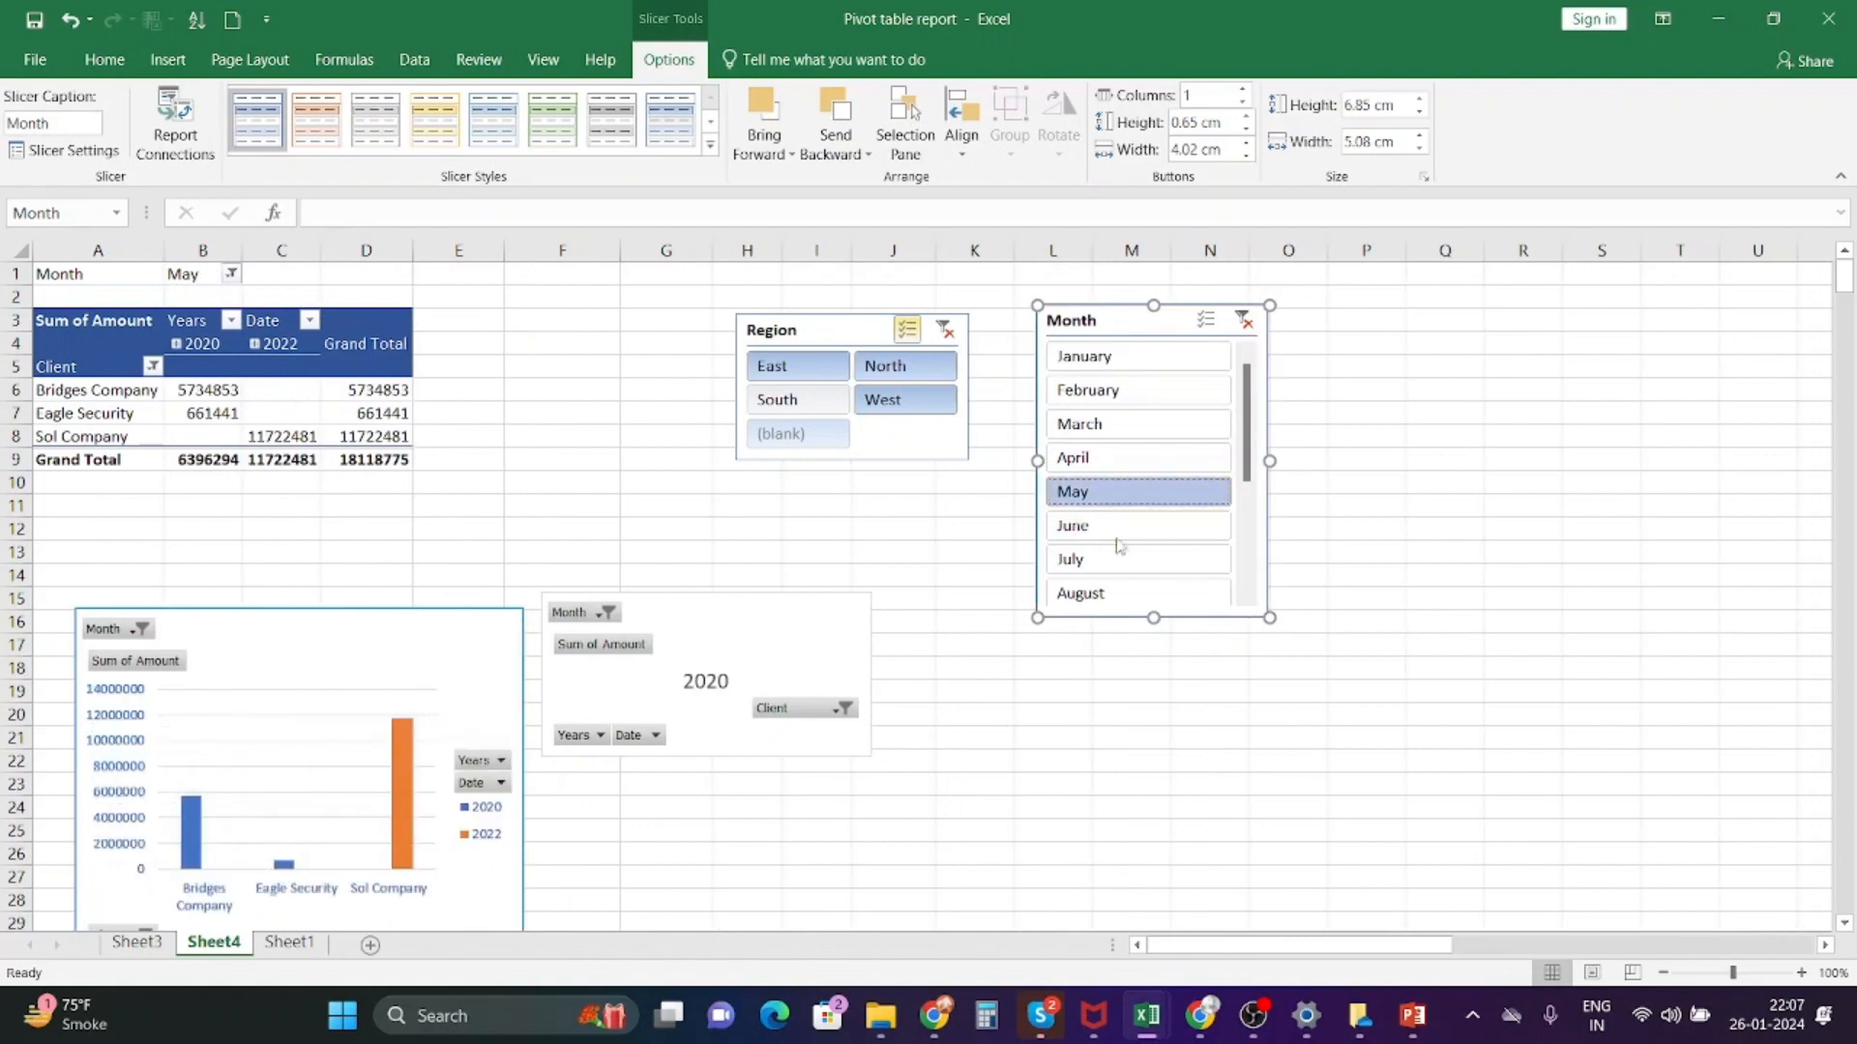
{"action": "left_click", "coordinate": [1122, 530]}
{"action": "left_click", "coordinate": [1127, 592]}
{"action": "left_click", "coordinate": [1144, 563]}
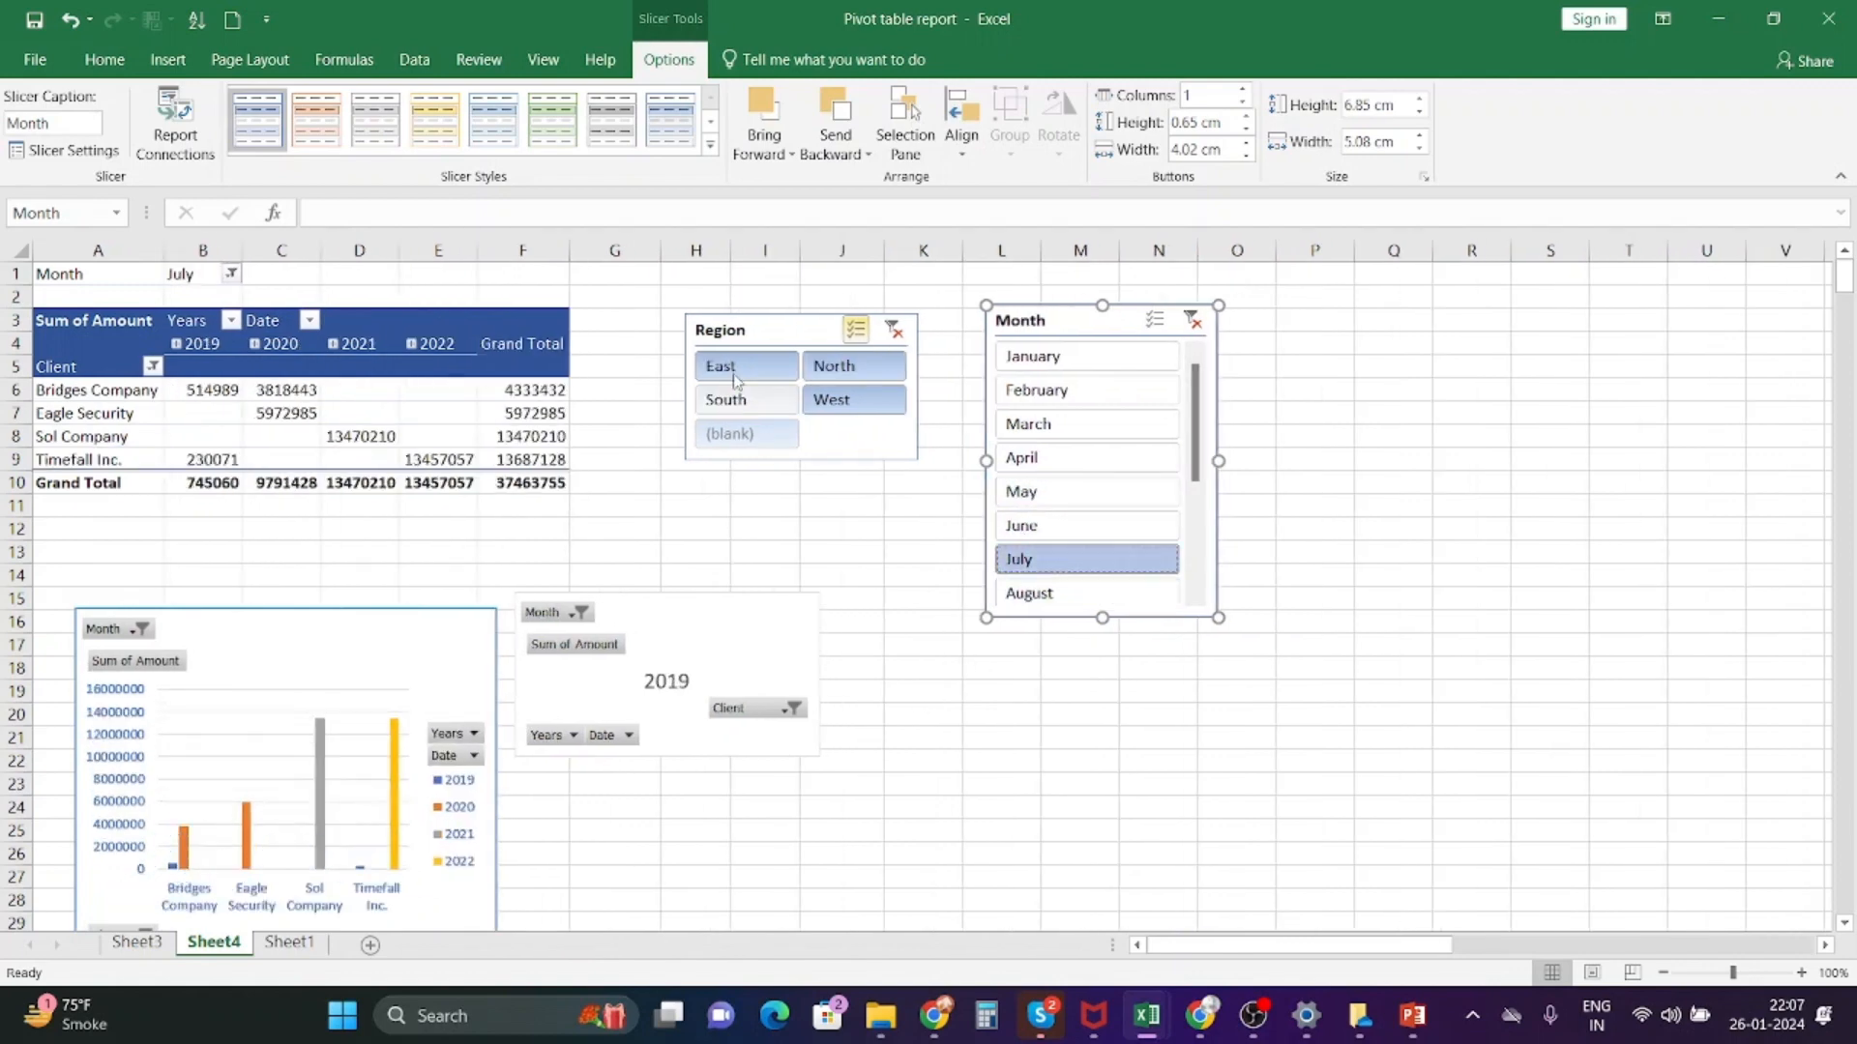
- Insert a Pie of Pie PivotChart and place it below the Month slicer
{"action": "left_click", "coordinate": [250, 59]}
{"action": "left_click", "coordinate": [171, 64]}
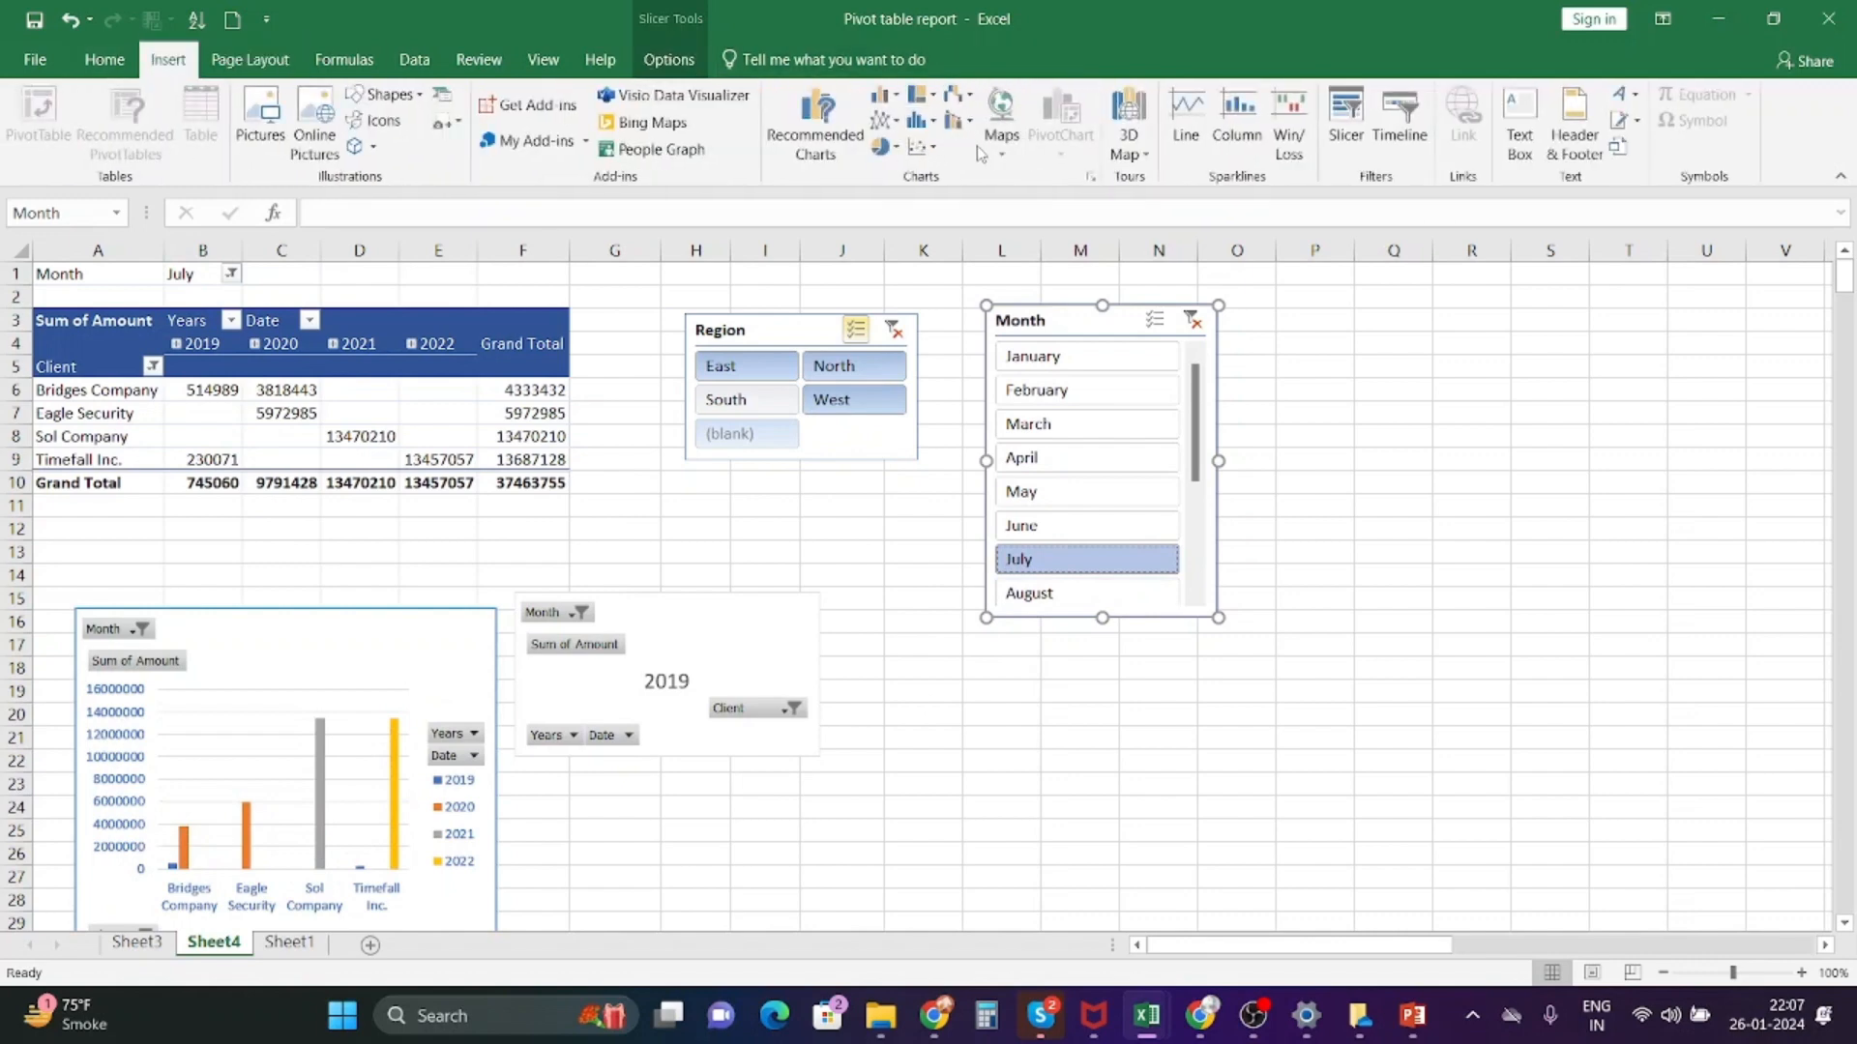
{"action": "left_click", "coordinate": [897, 147]}
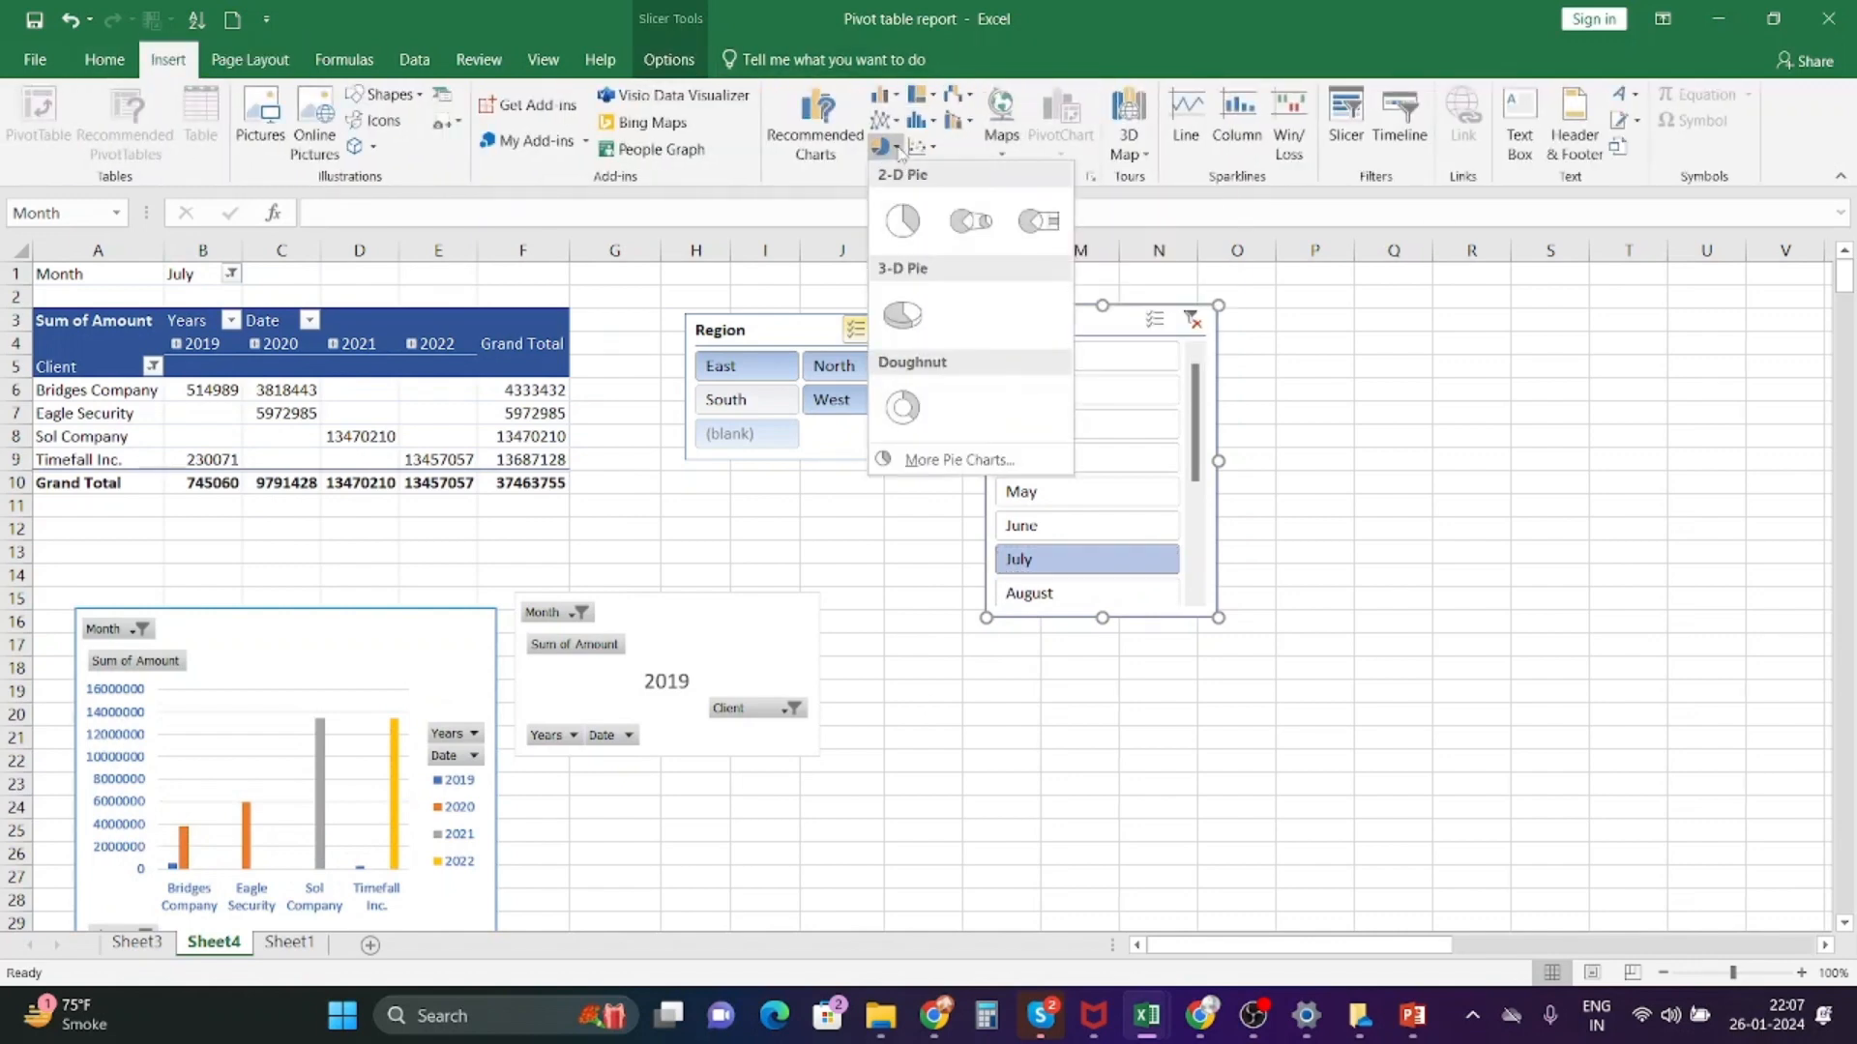
{"action": "left_click", "coordinate": [970, 221]}
{"action": "left_click_drag", "start_coordinate": [906, 437], "coordinate": [1137, 652]}
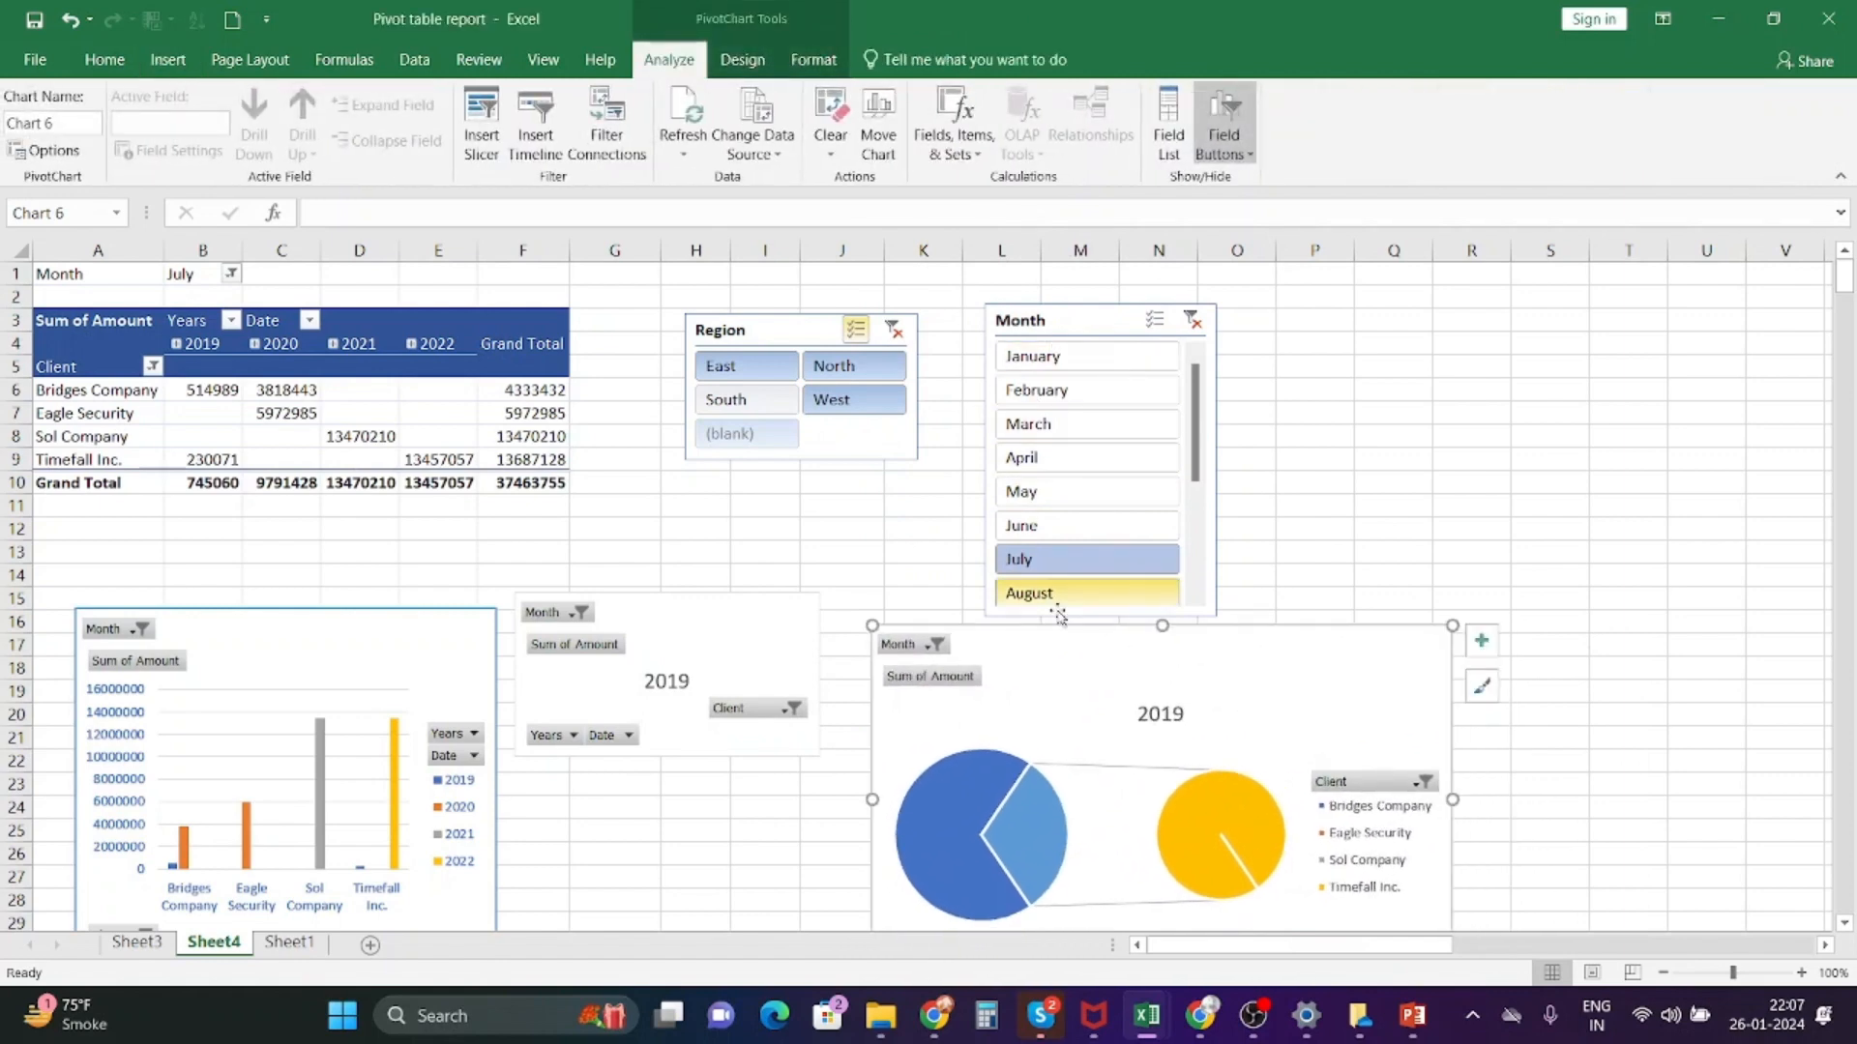
- Move the Month slicer up and to the left, and reduce its height so it ends around row 11
{"action": "left_click_drag", "start_coordinate": [1102, 316], "coordinate": [1070, 299]}
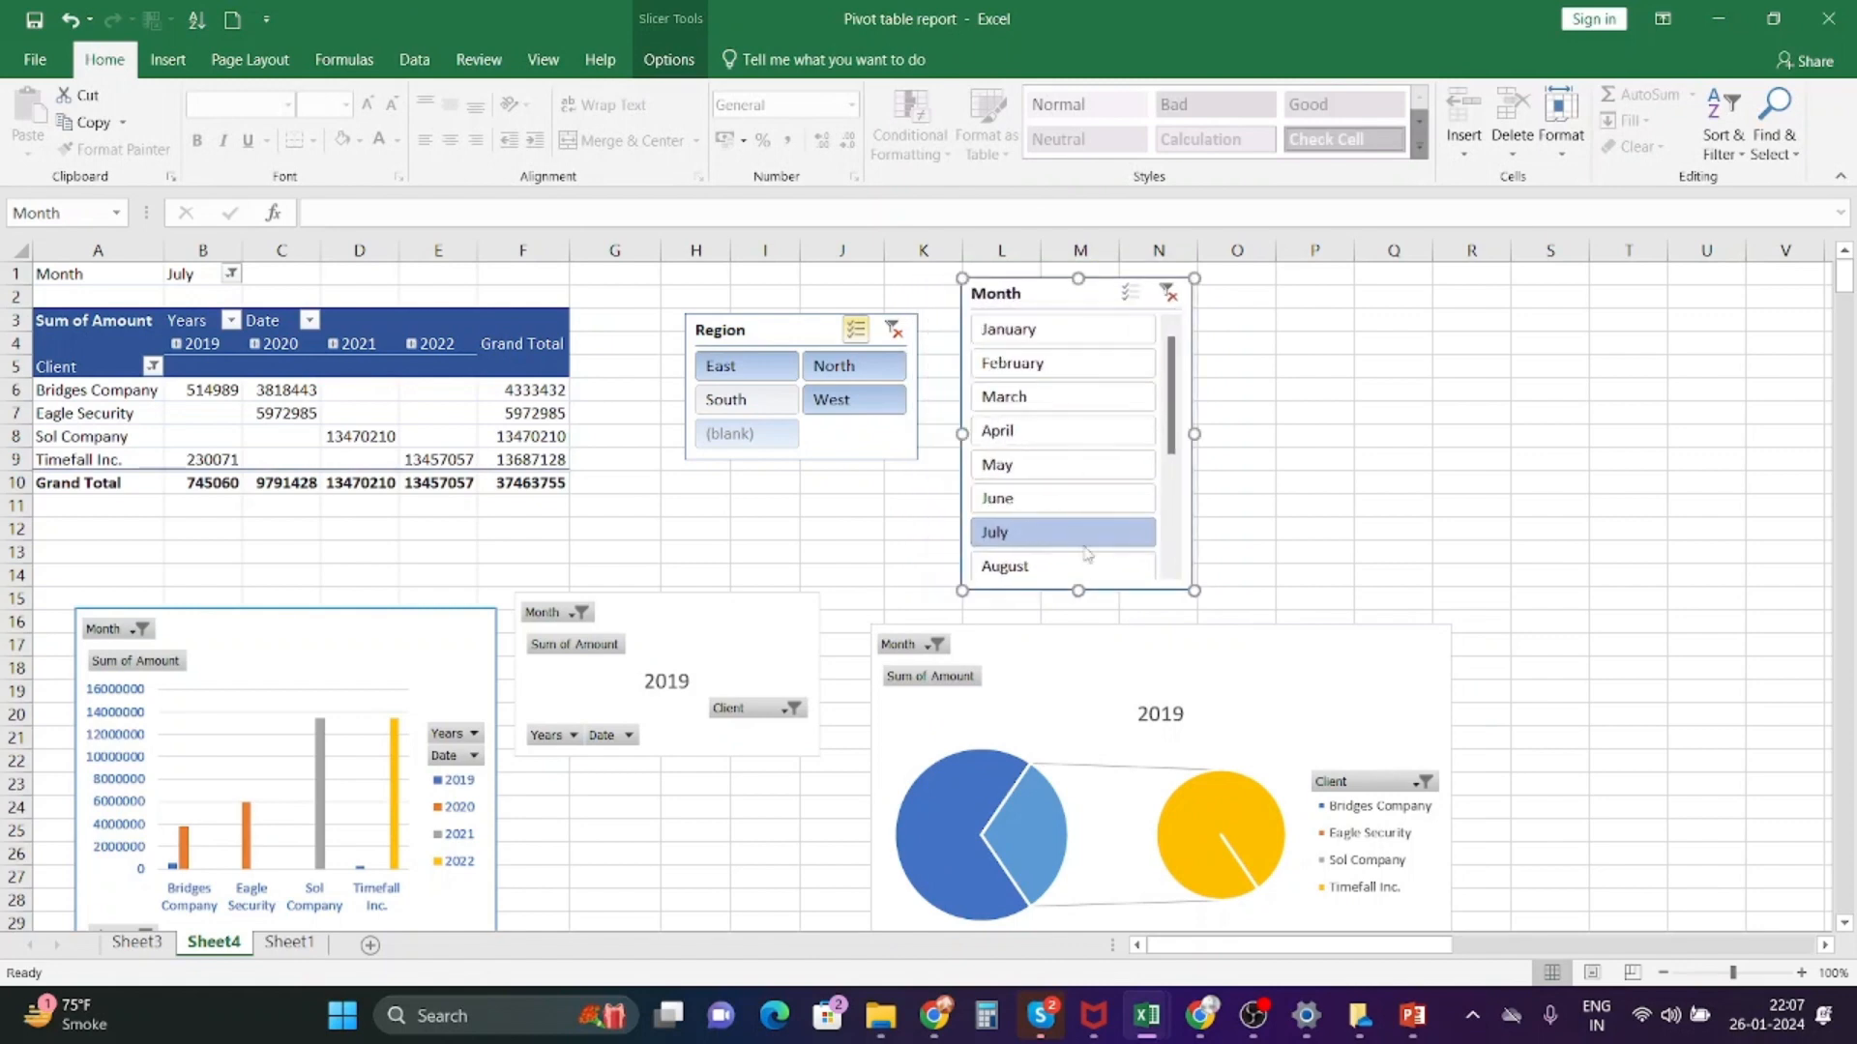
{"action": "left_click_drag", "start_coordinate": [1080, 588], "coordinate": [1078, 519]}
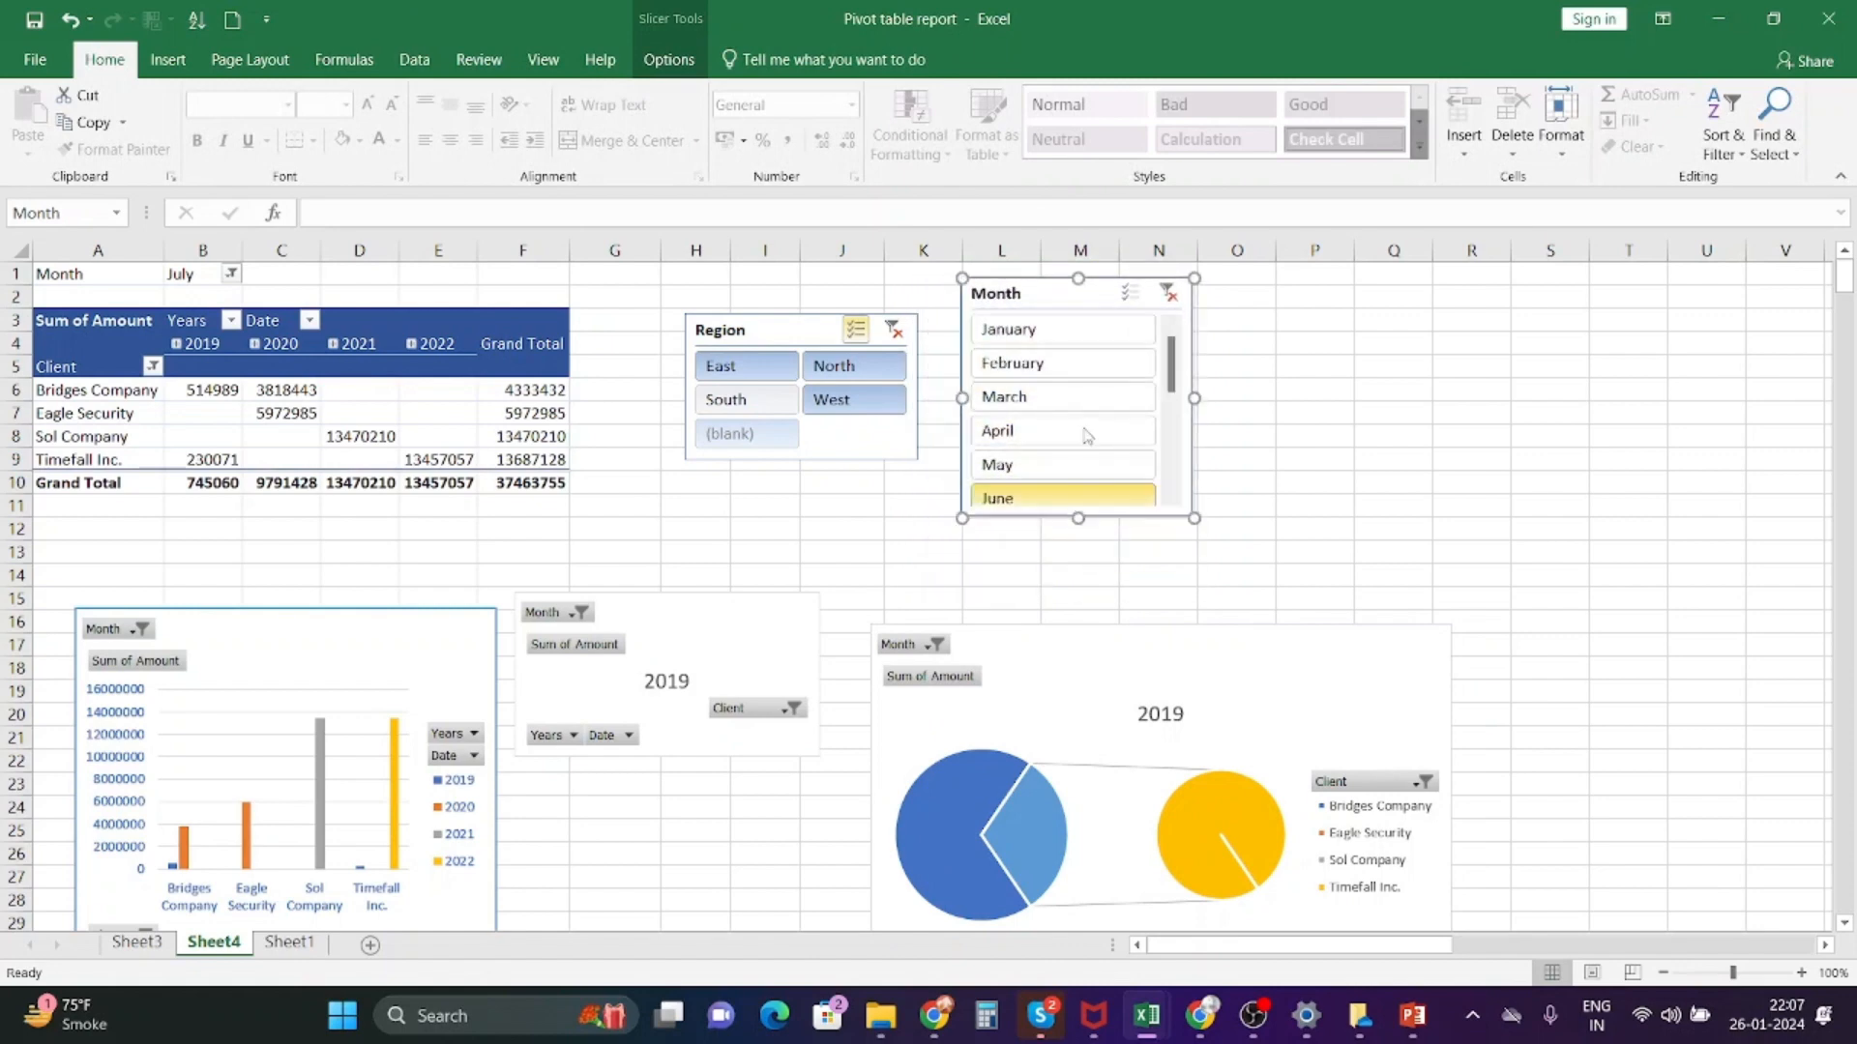
{"action": "right_click", "coordinate": [1048, 294]}
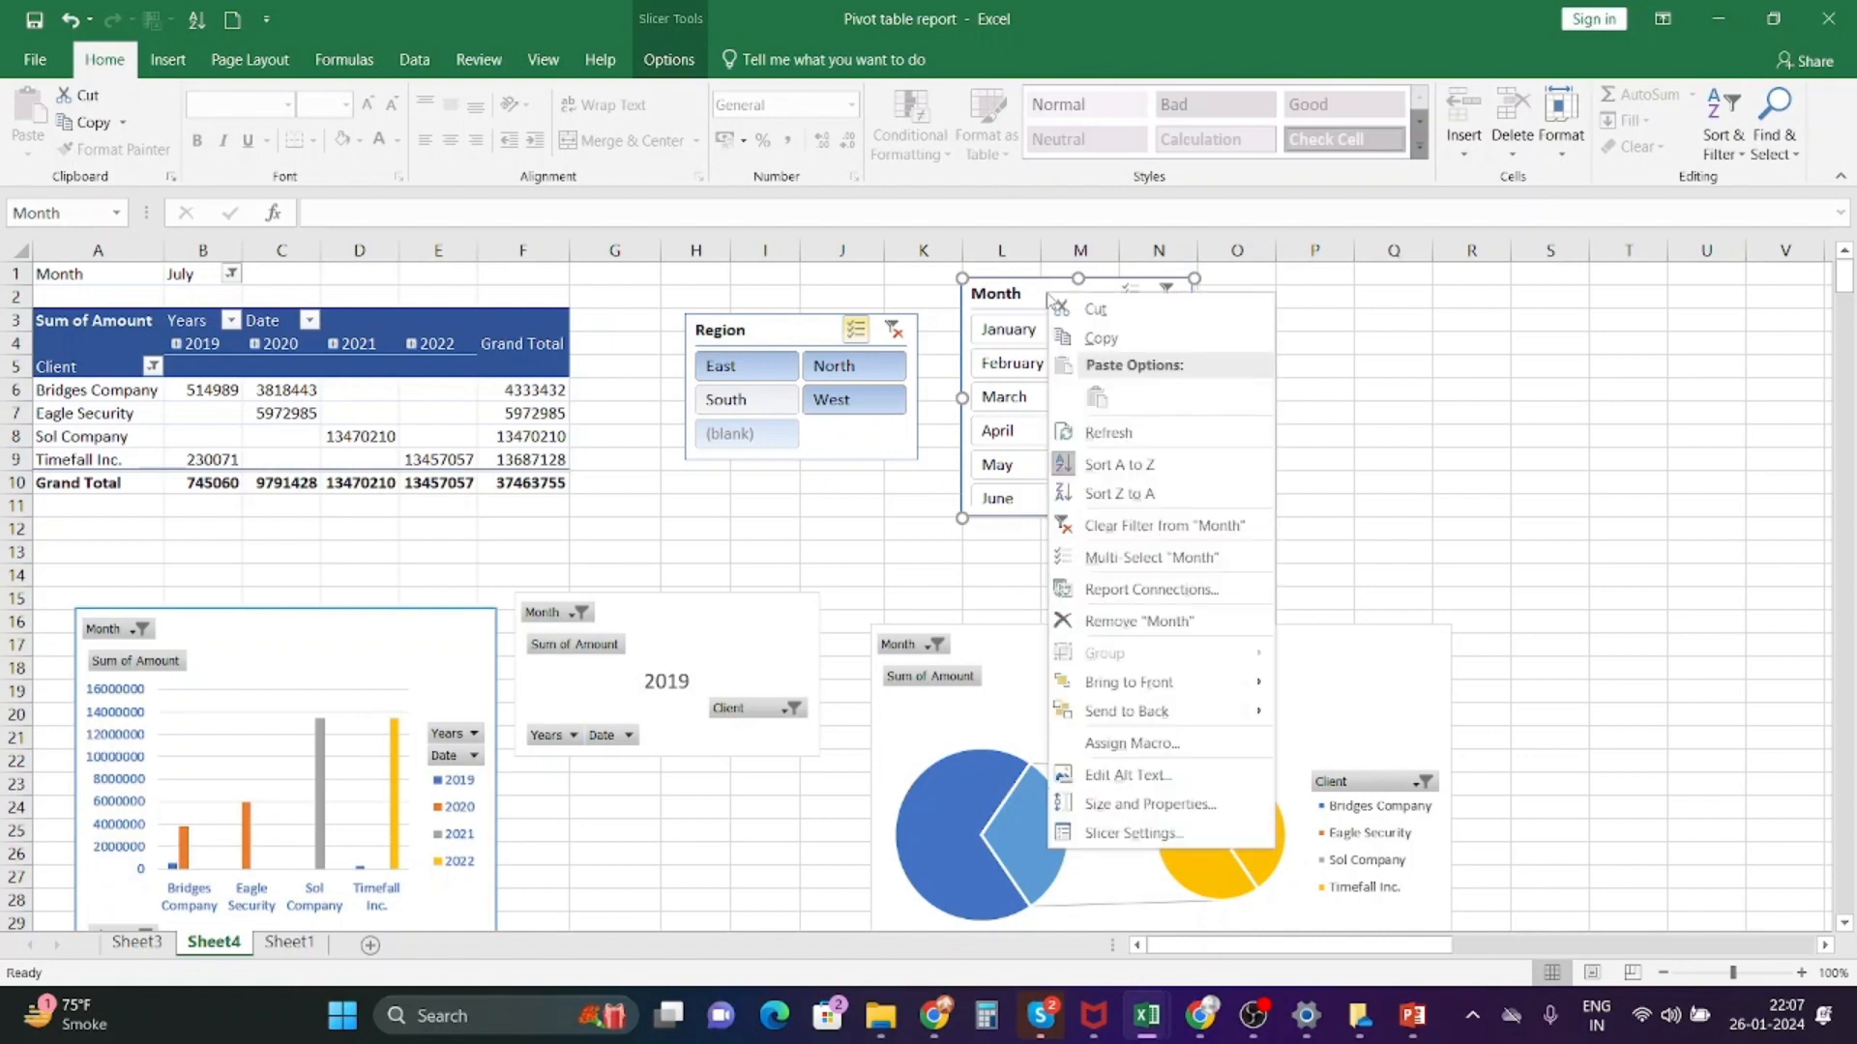
{"action": "key", "text": "Escape"}
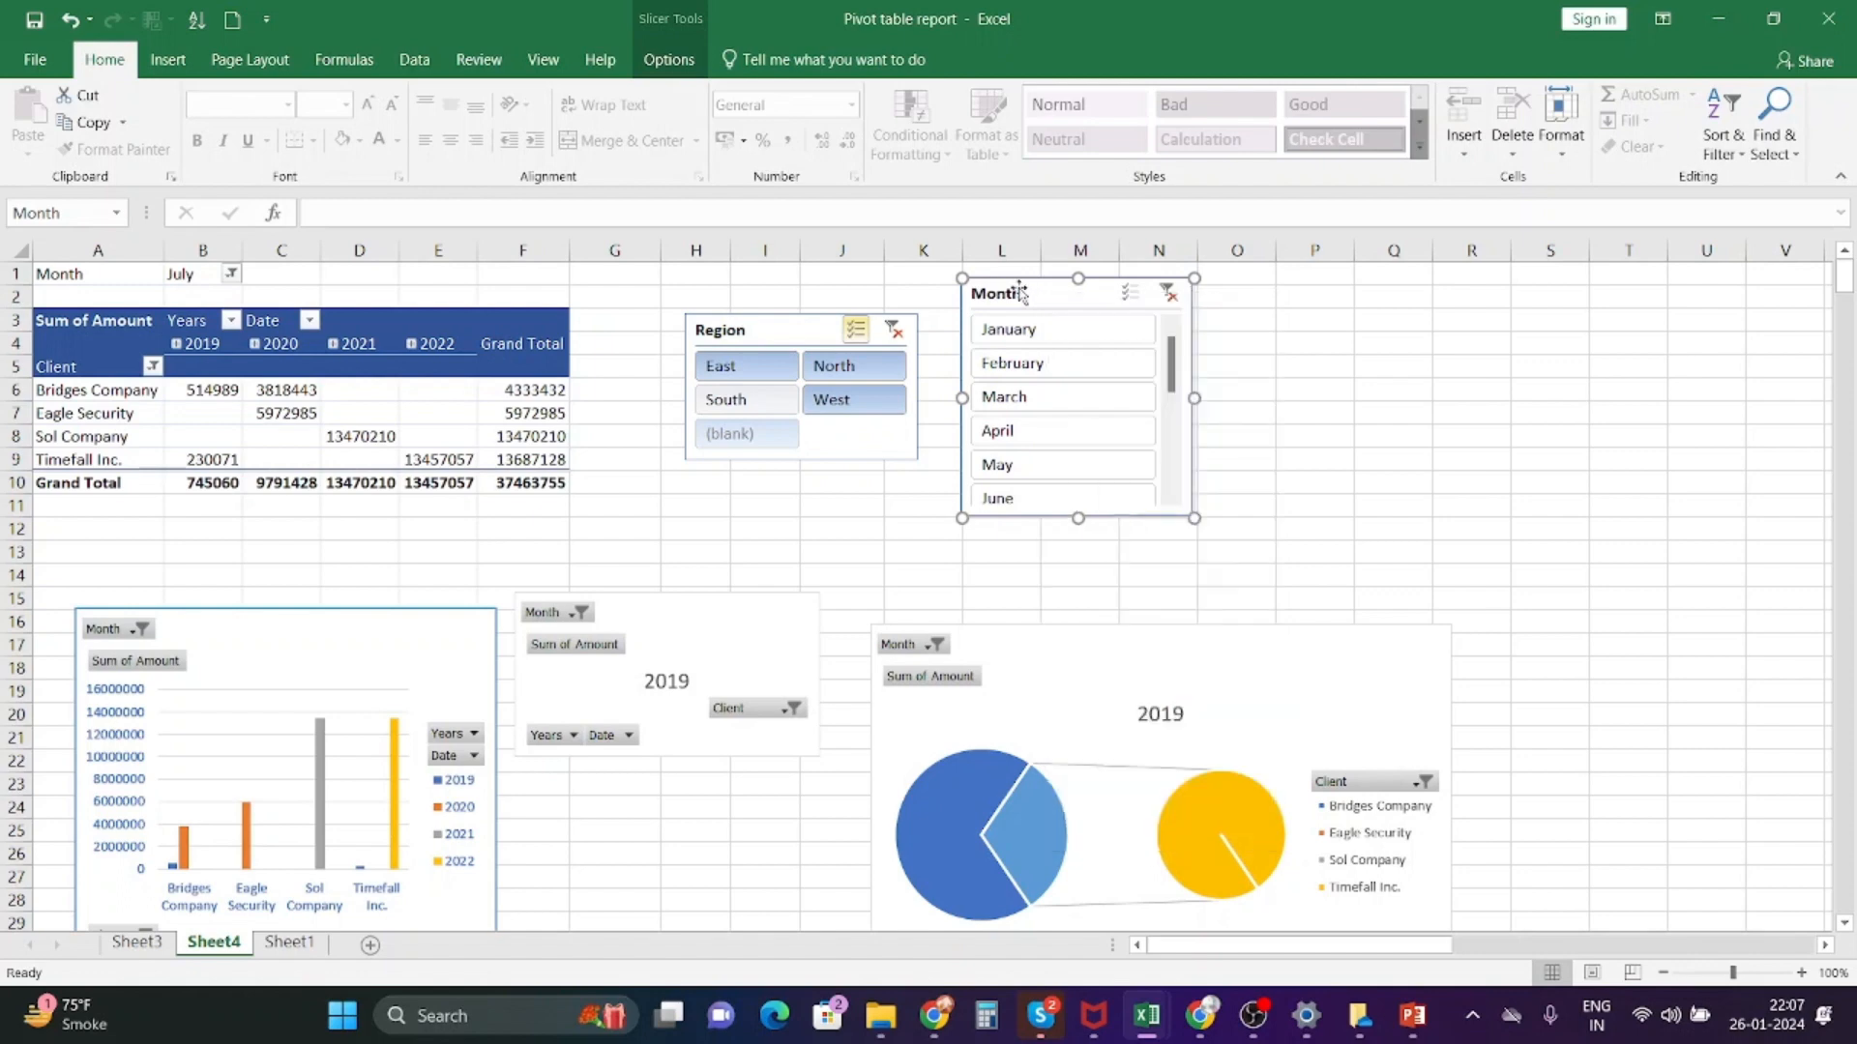
{"action": "left_click", "coordinate": [409, 351]}
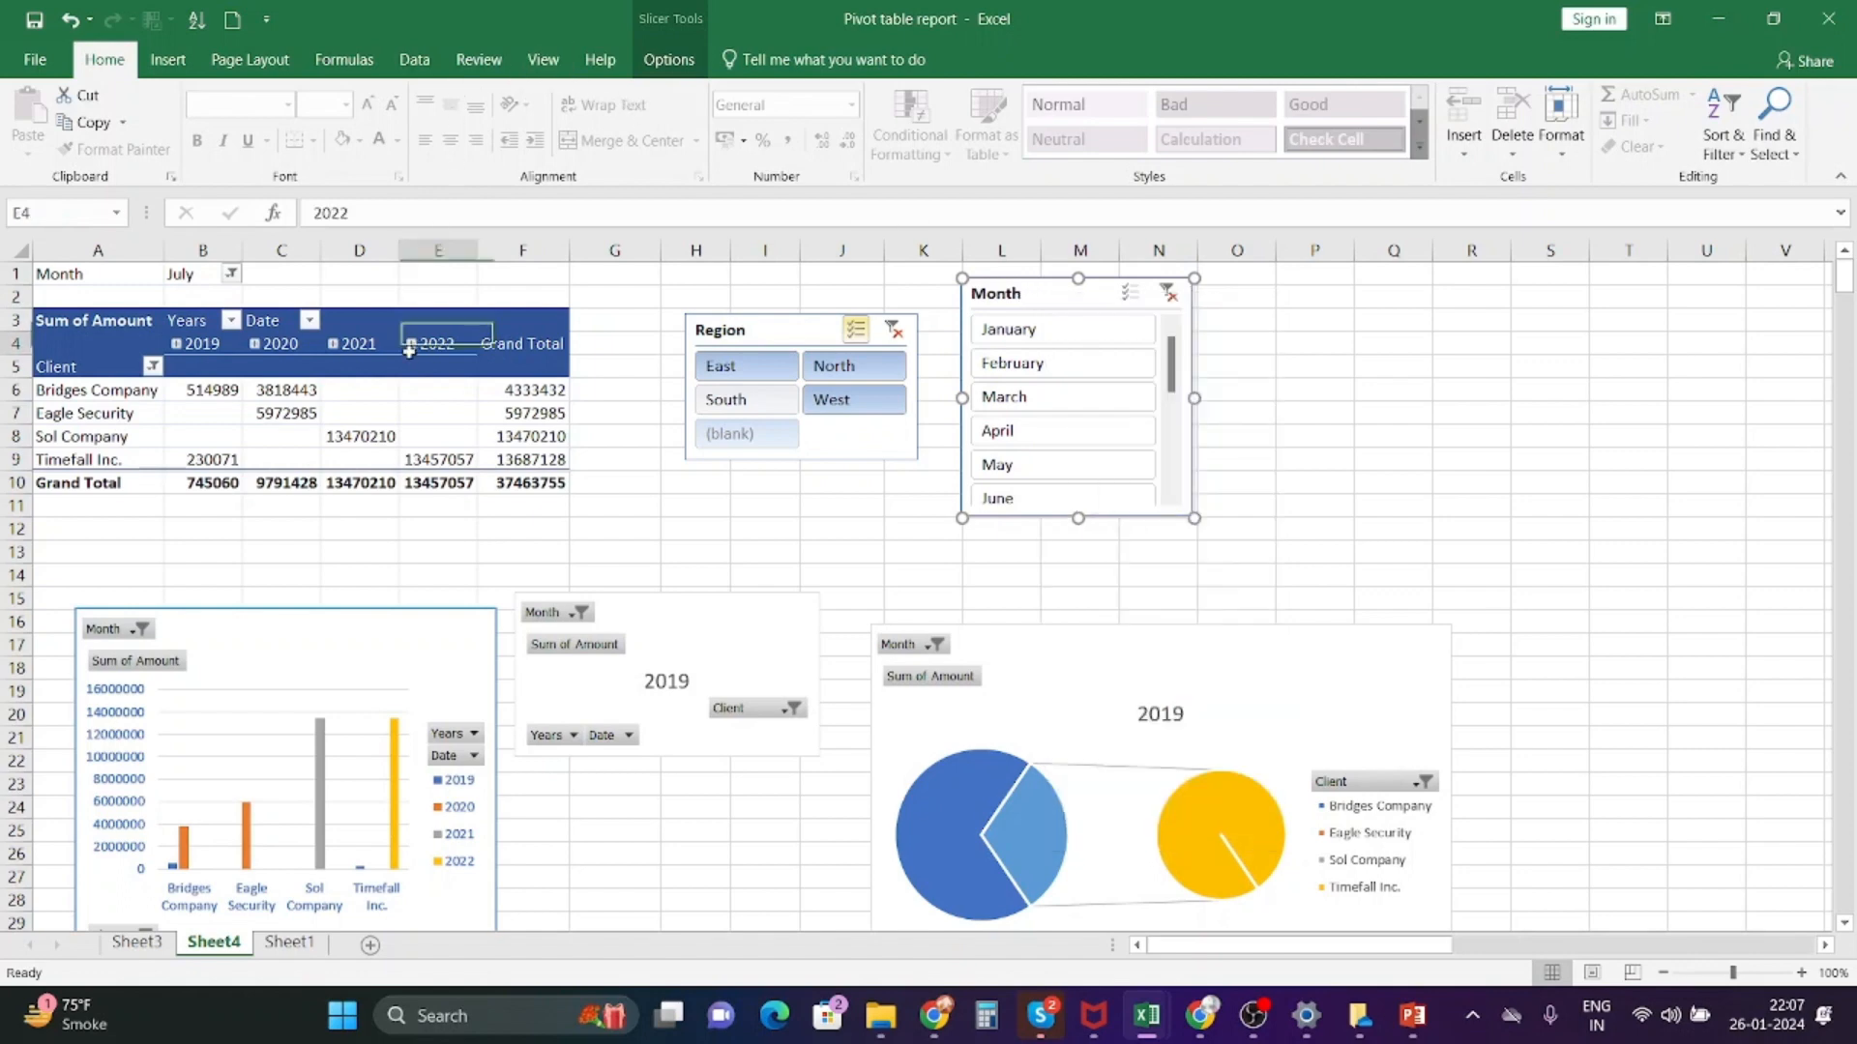
{"action": "left_click", "coordinate": [503, 311]}
- Try several slicer styles on the Month slicer and apply the dark blue one
{"action": "left_click", "coordinate": [1000, 289]}
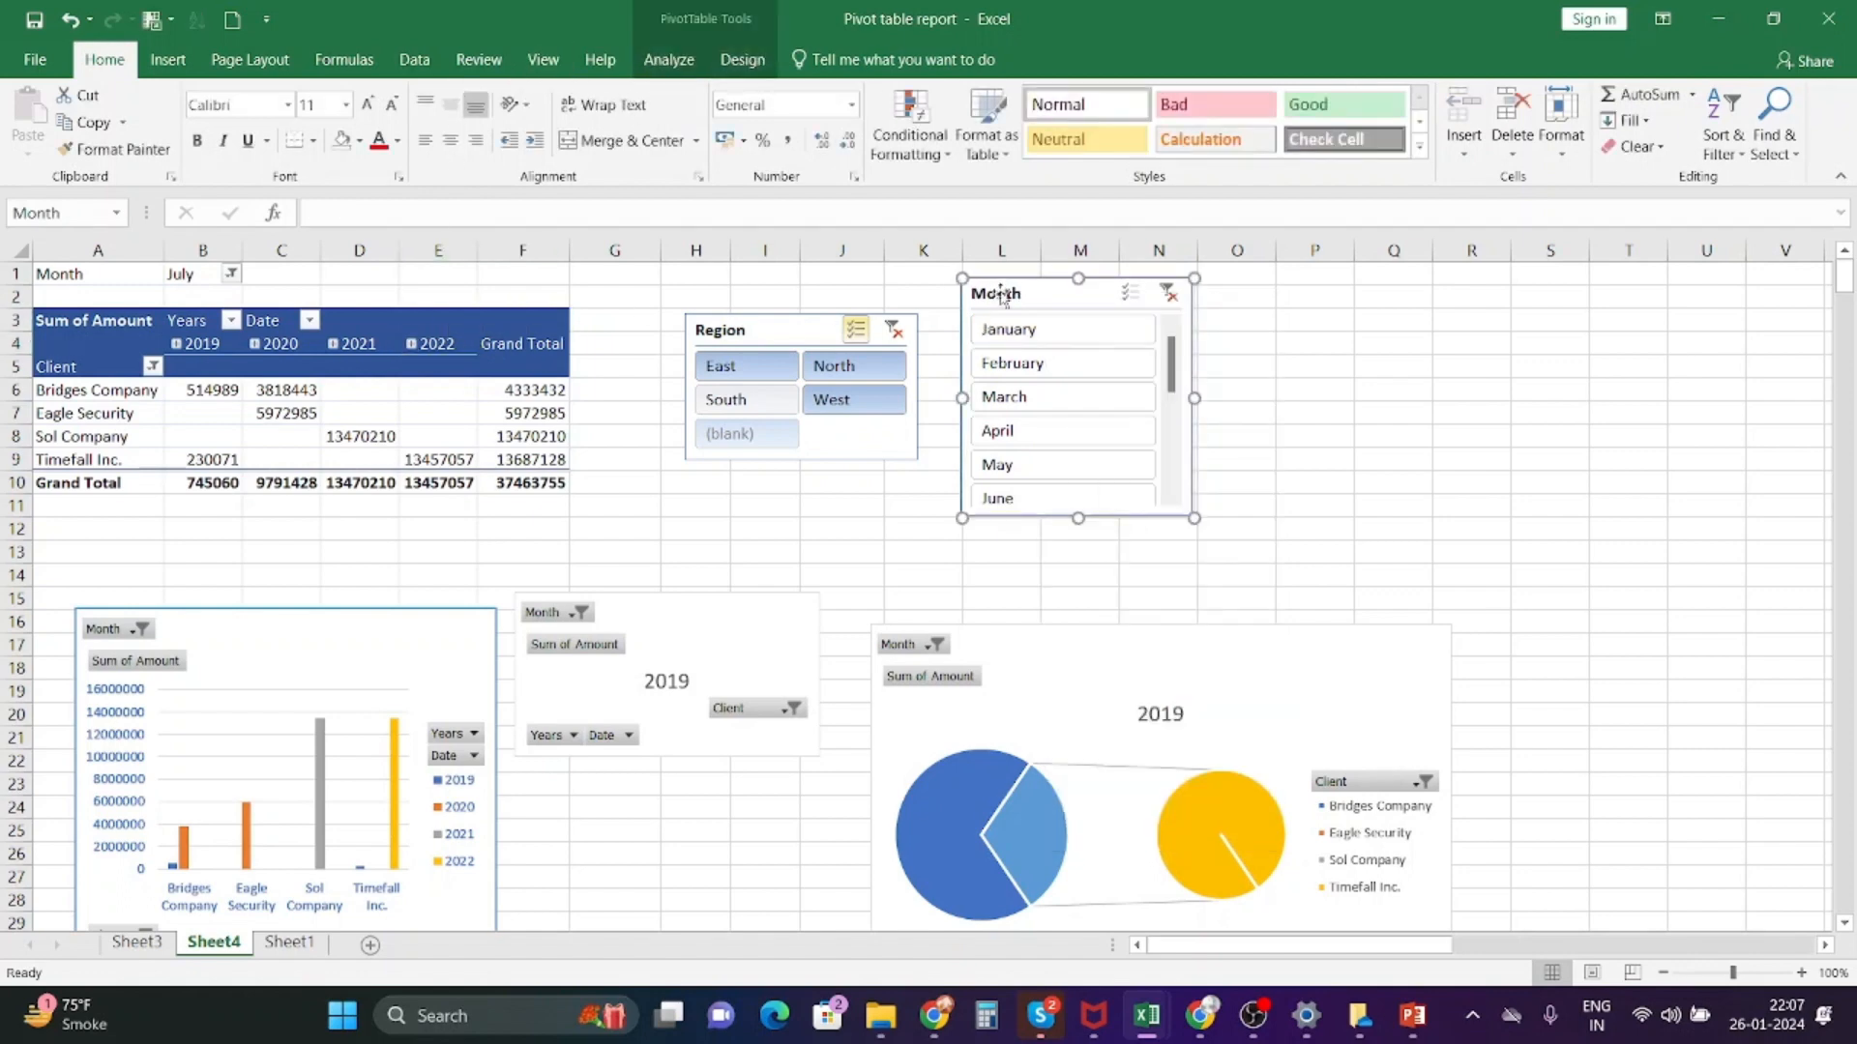
{"action": "left_click", "coordinate": [669, 60]}
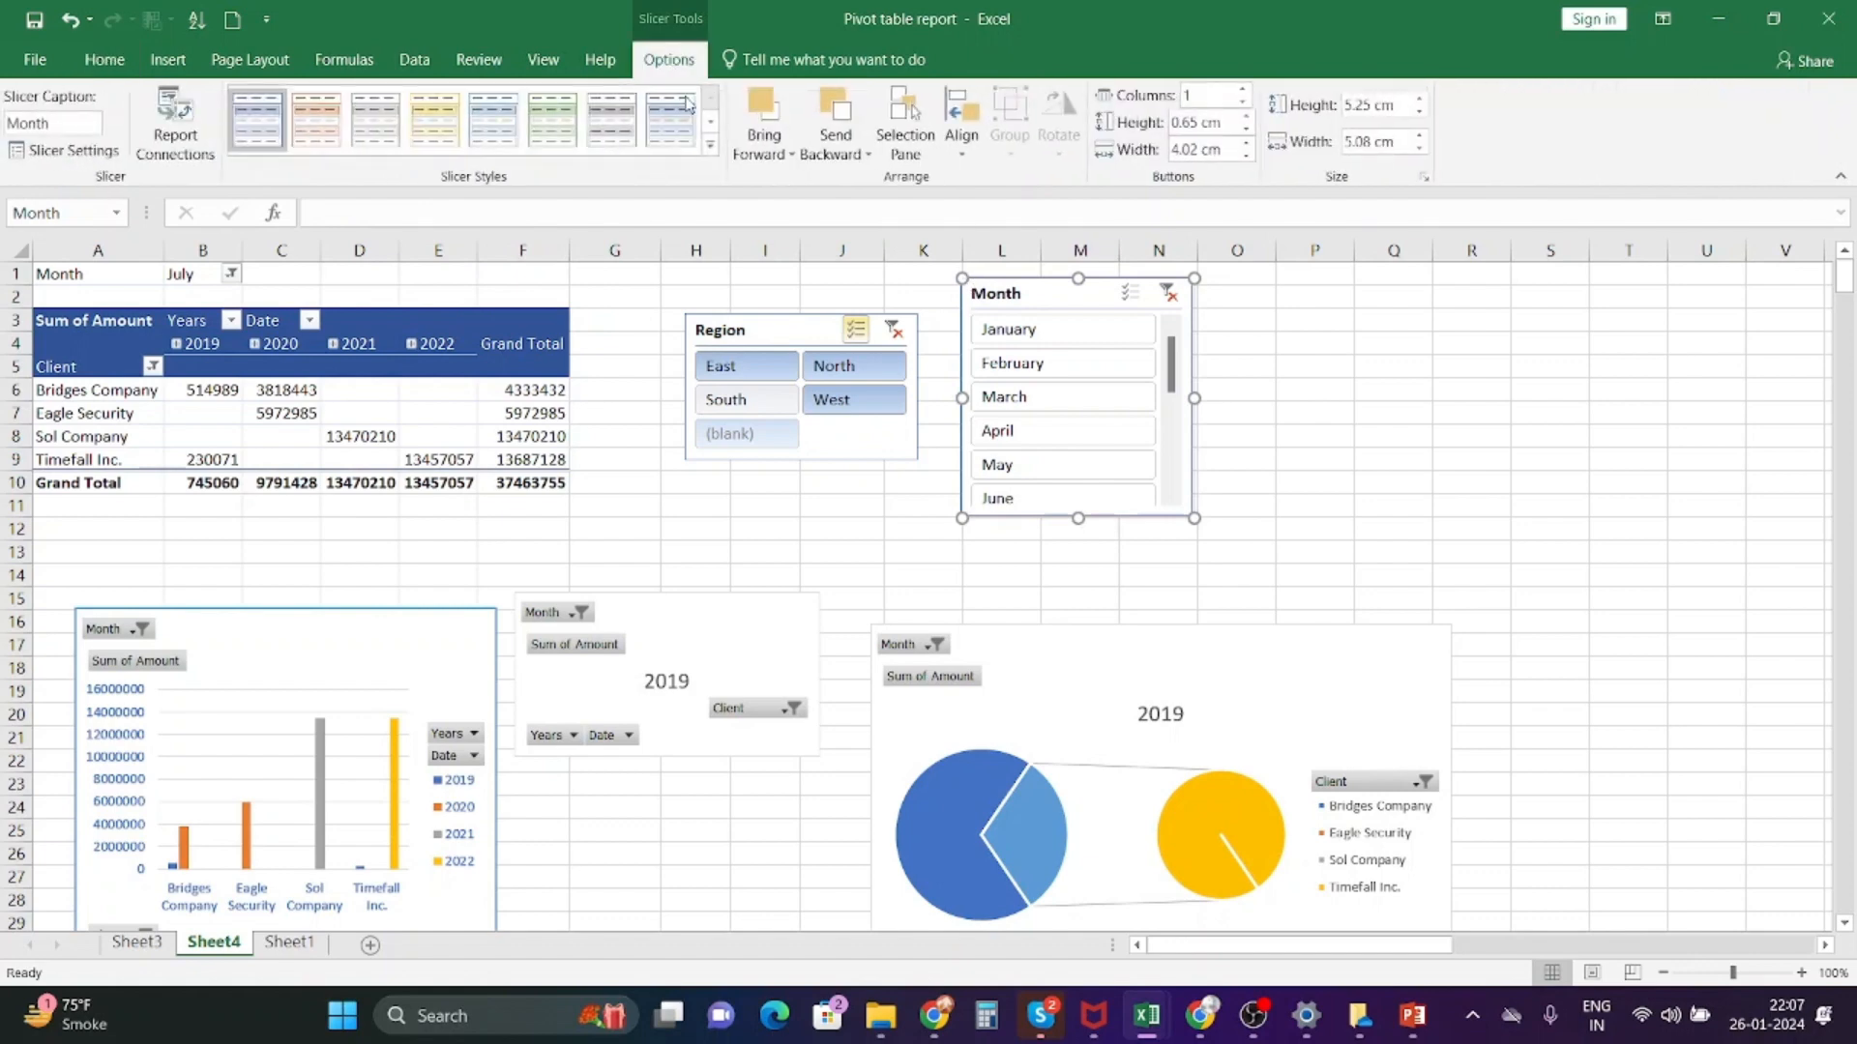
{"action": "left_click", "coordinate": [434, 120]}
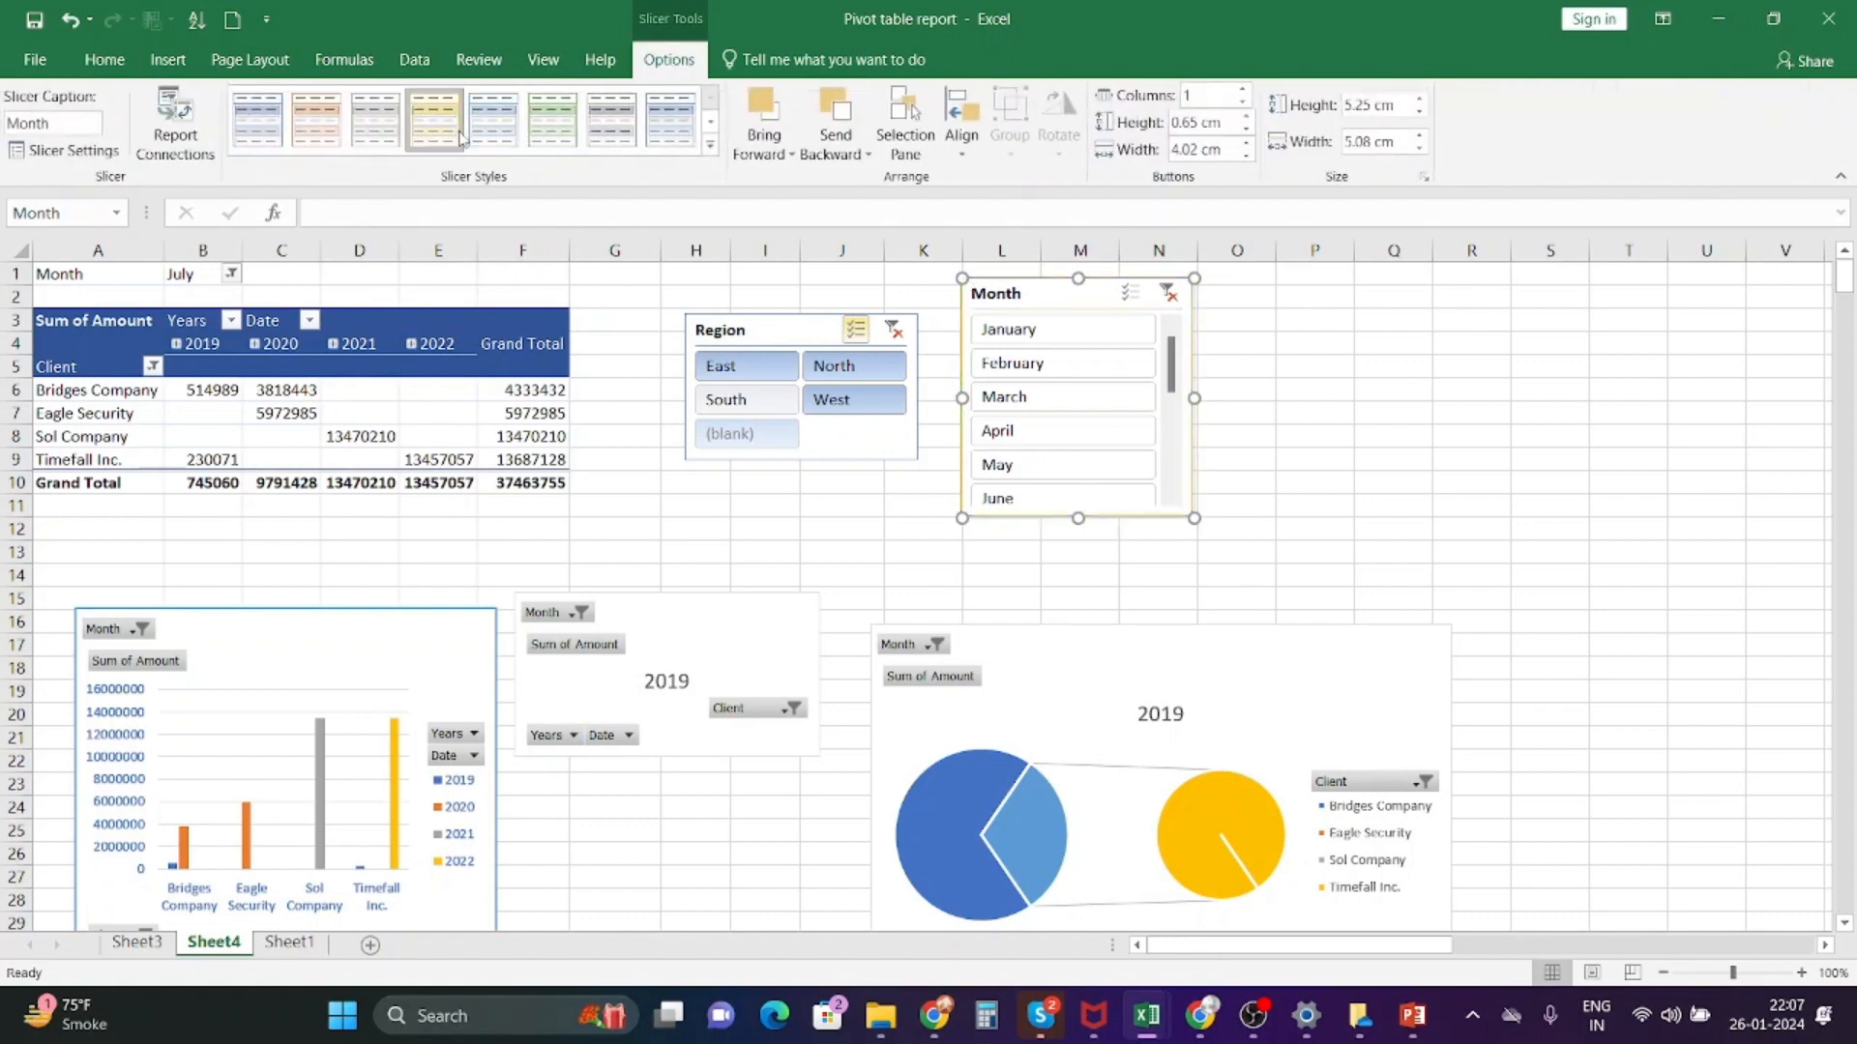
{"action": "left_click", "coordinate": [669, 136]}
{"action": "left_click", "coordinate": [710, 150]}
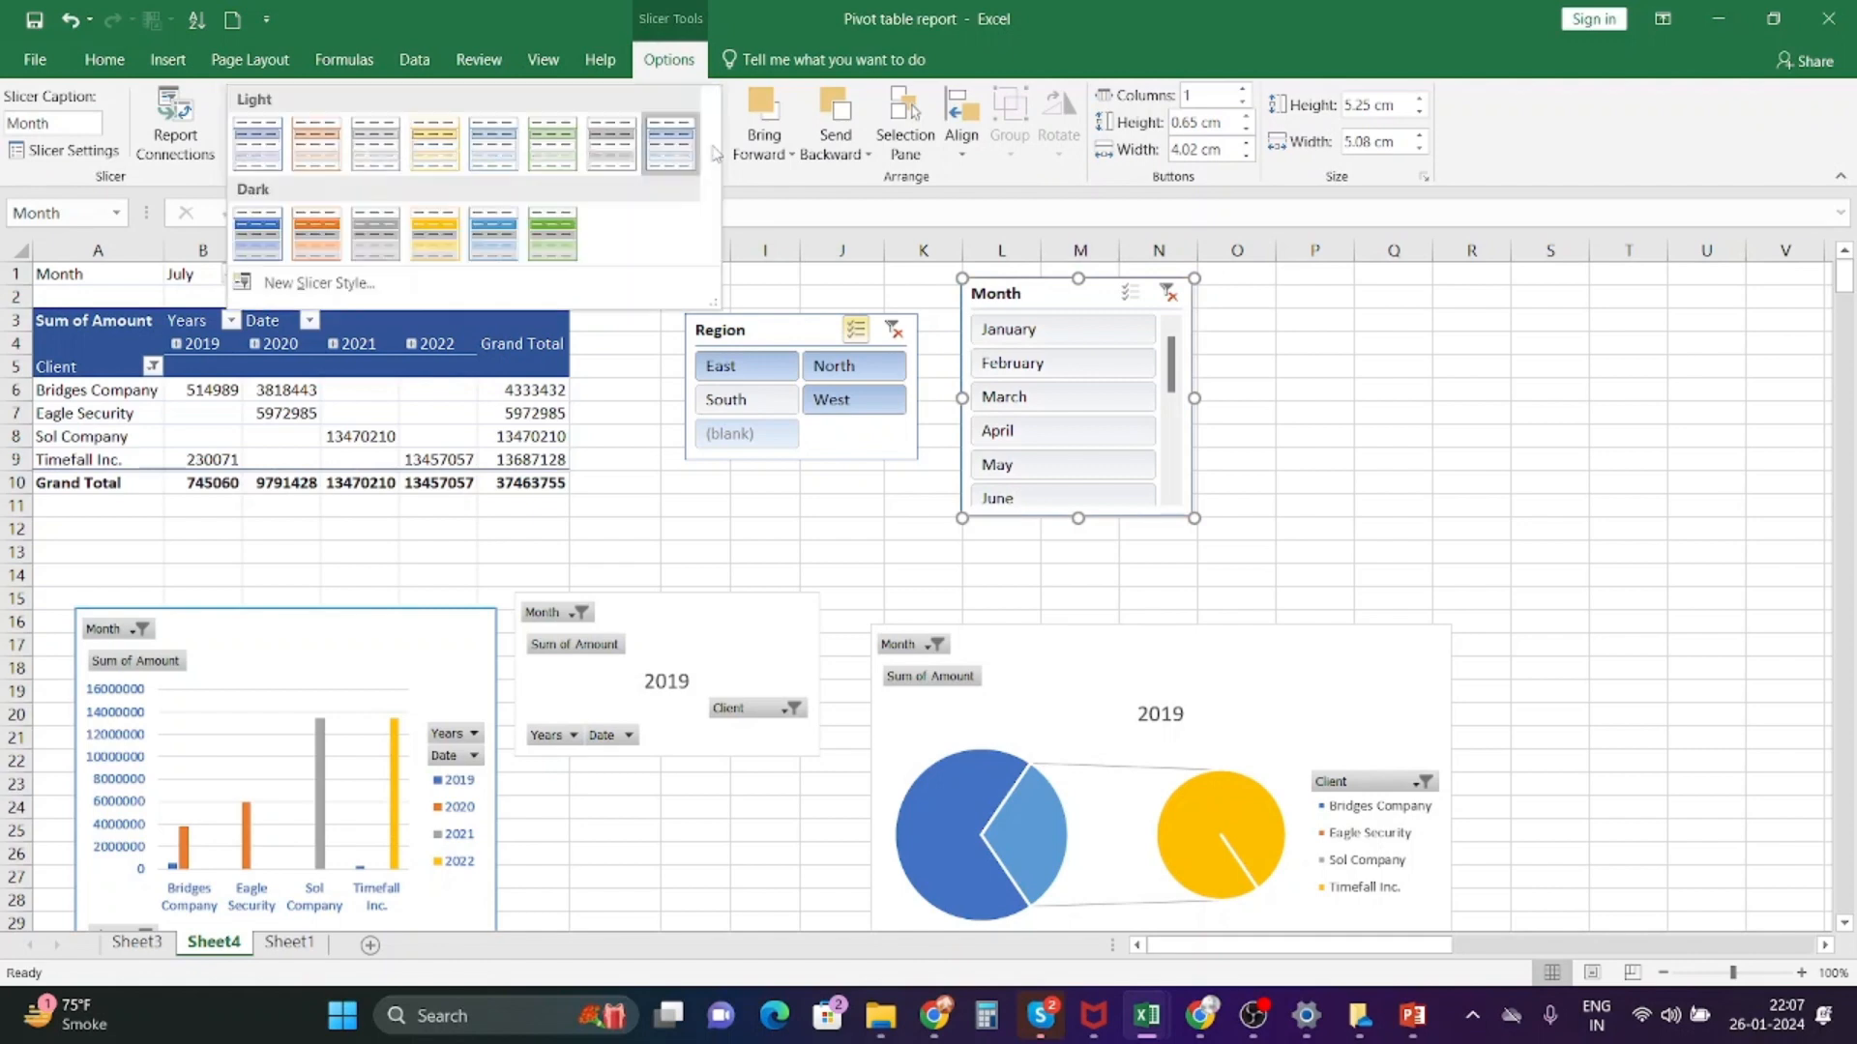
{"action": "left_click", "coordinate": [495, 234]}
{"action": "left_click", "coordinate": [387, 138]}
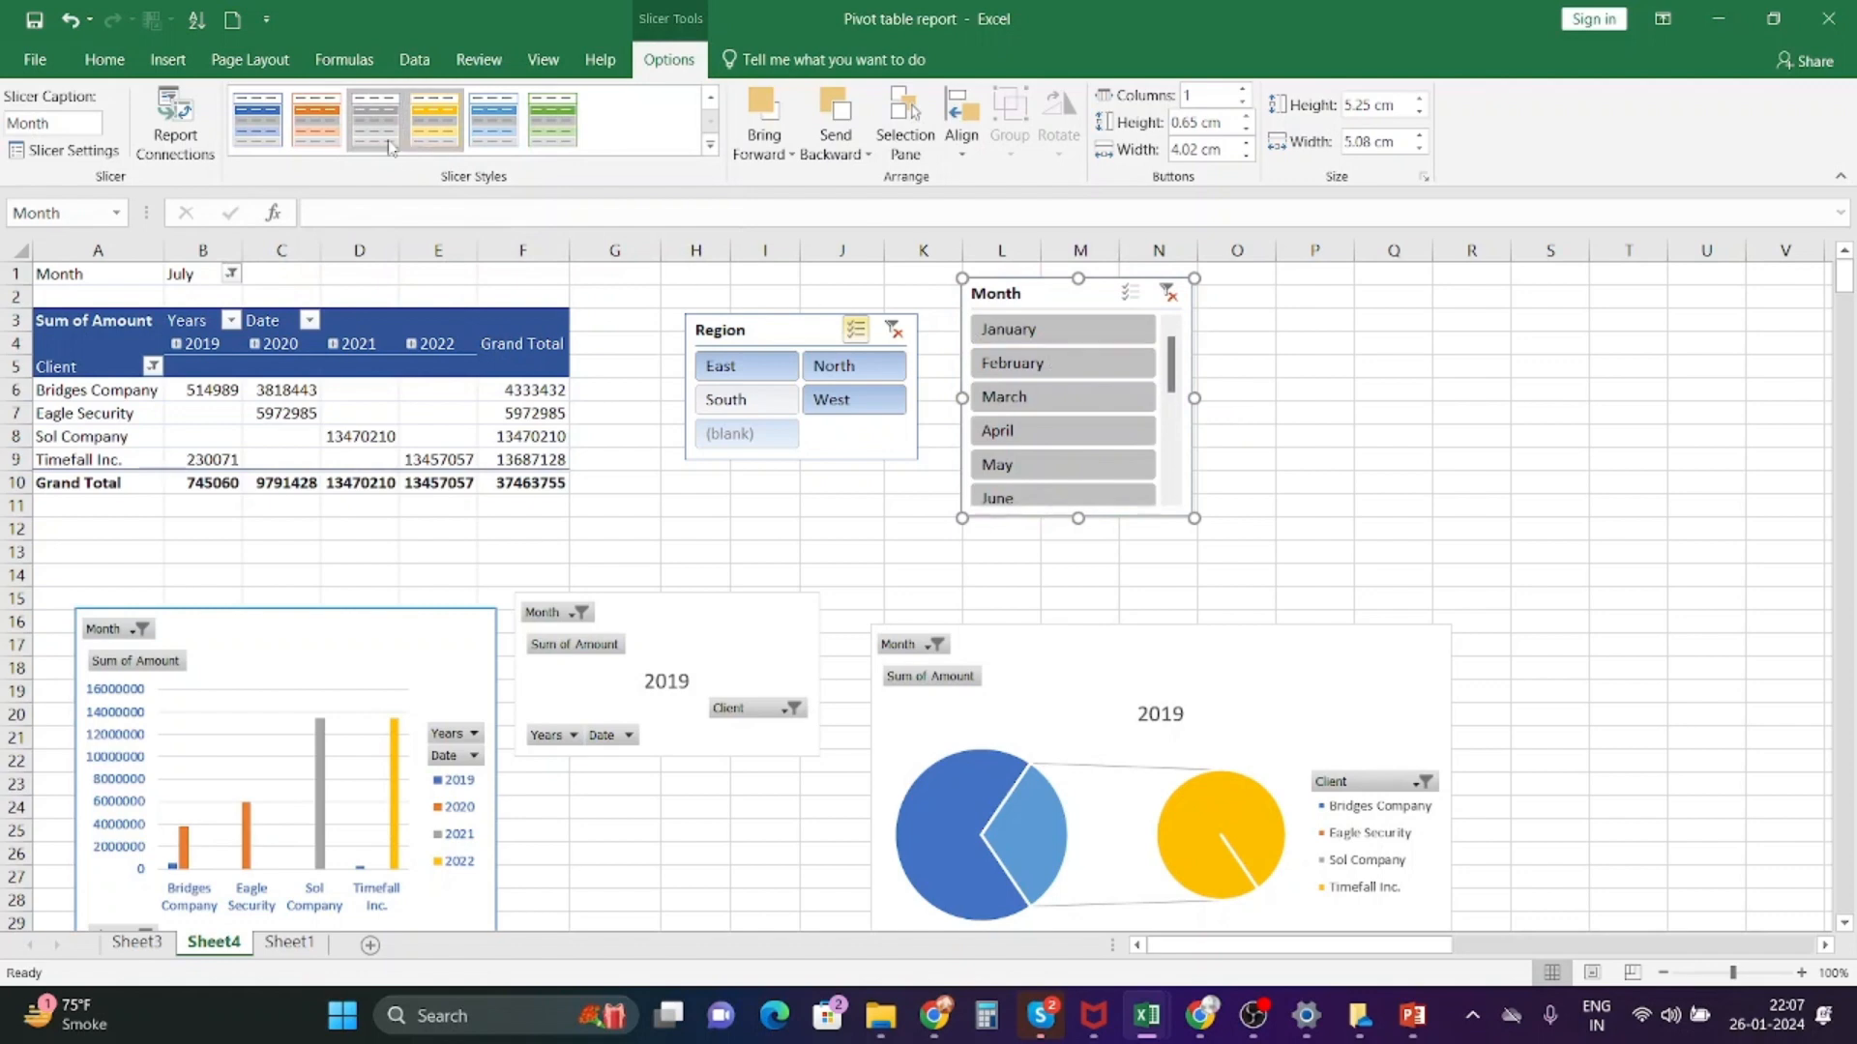
{"action": "left_click", "coordinate": [1325, 437]}
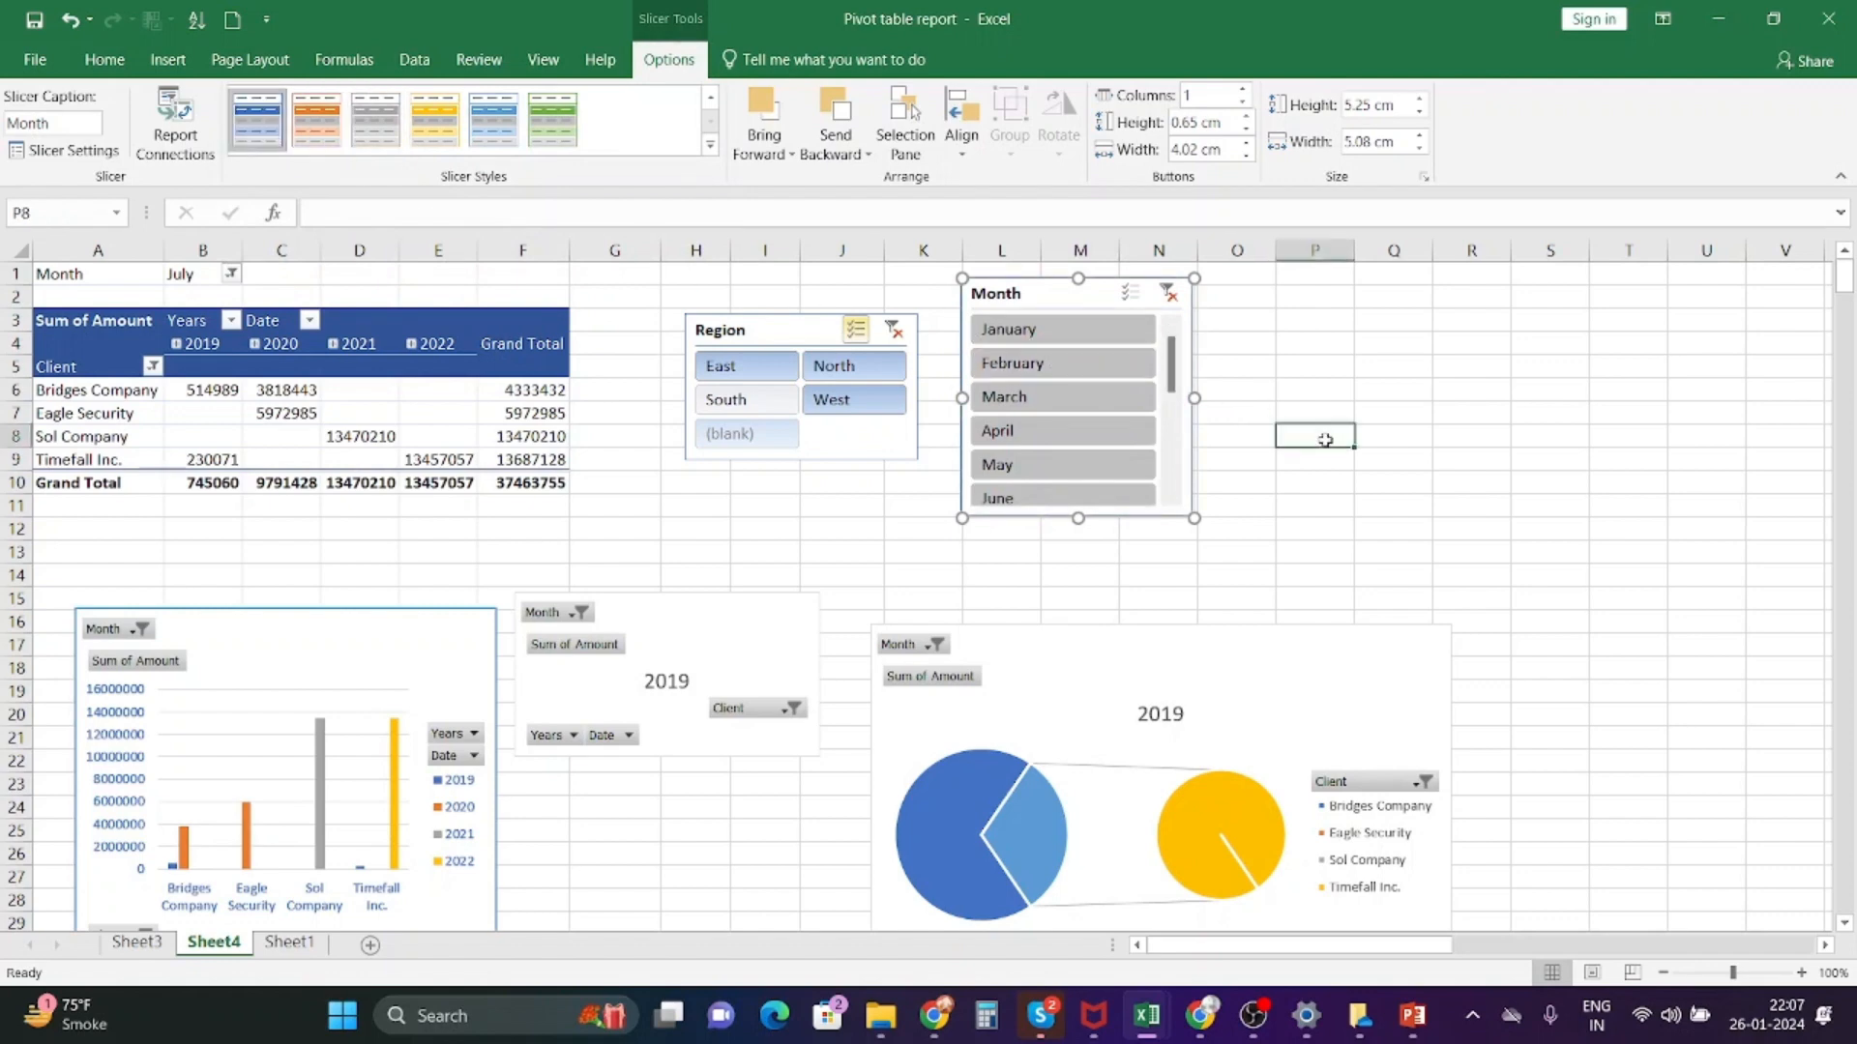
- Set the PivotTable's Month report filter to (All) and move the Pie of Pie chart up to just below the Month slicer
{"action": "scroll", "coordinate": [1064, 416], "scroll_direction": "down", "scroll_amount": 3}
{"action": "scroll", "coordinate": [1170, 416], "scroll_direction": "up", "scroll_amount": 2}
{"action": "left_click_drag", "start_coordinate": [1177, 419], "coordinate": [1218, 453]}
{"action": "left_click", "coordinate": [1297, 537]}
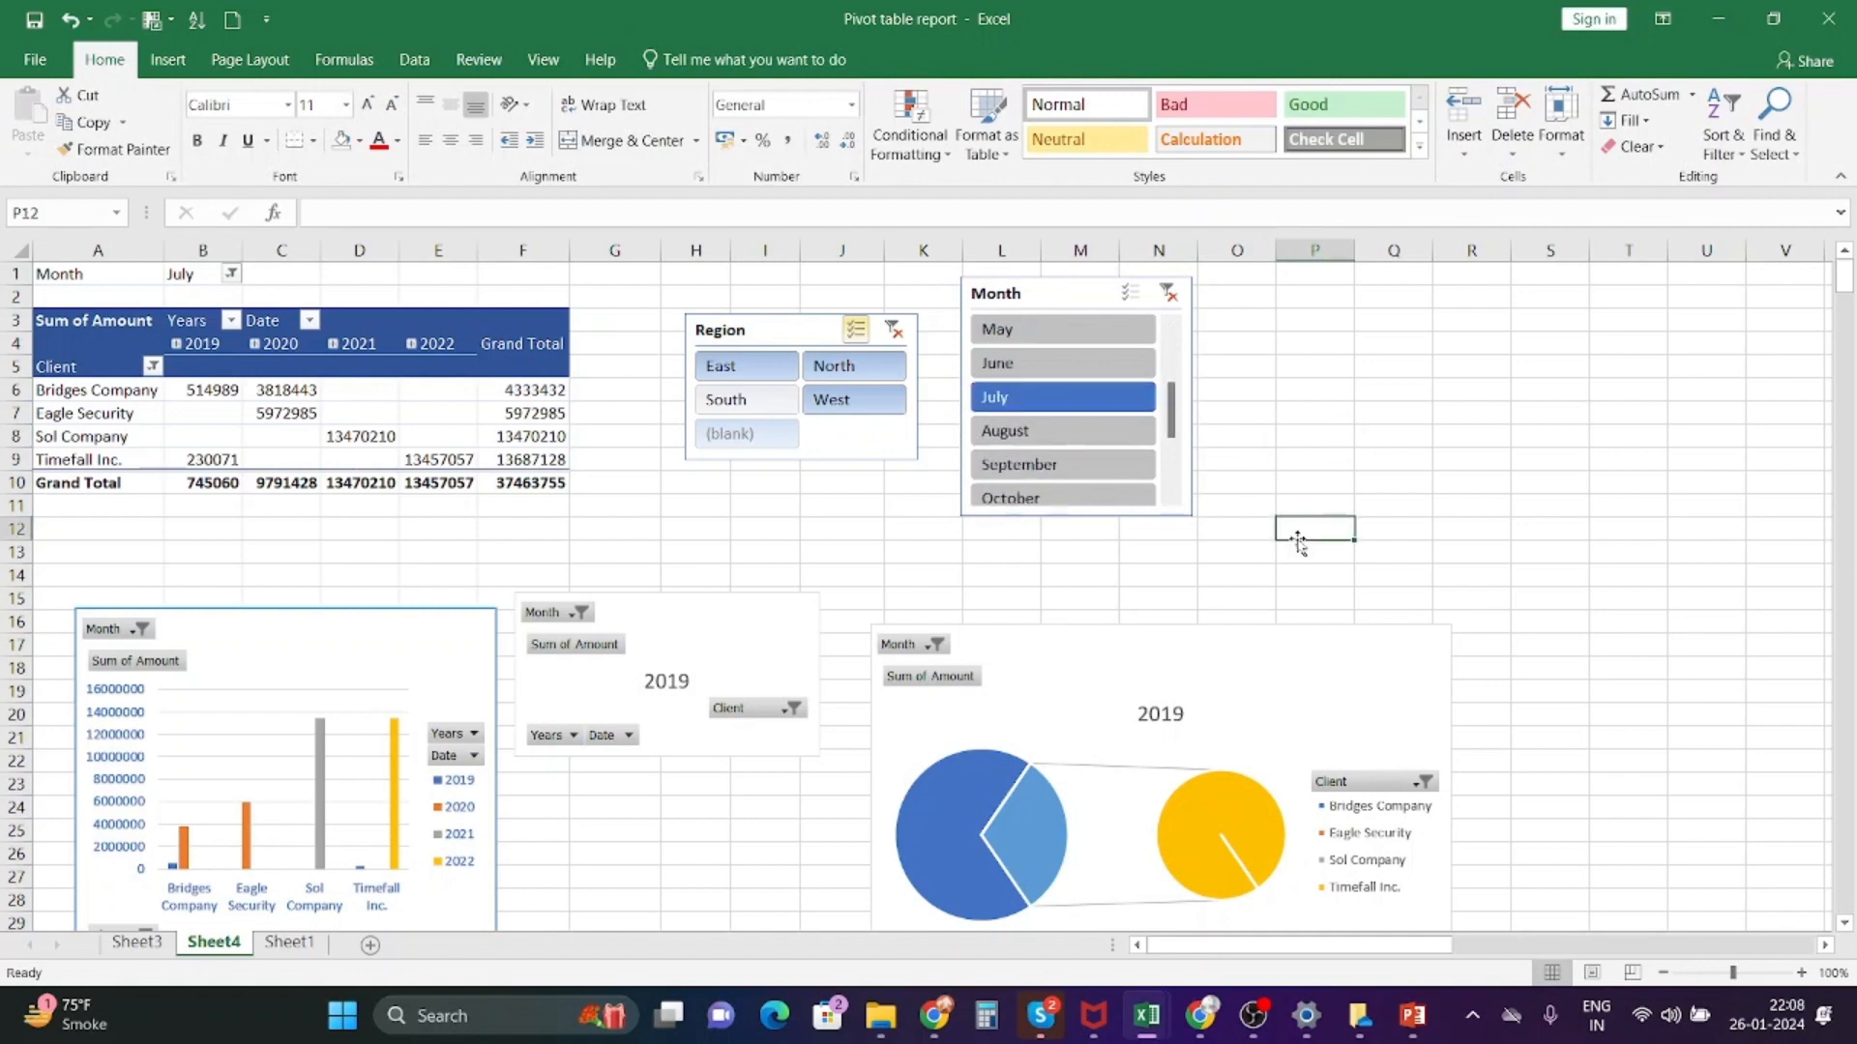
{"action": "left_click", "coordinate": [232, 275]}
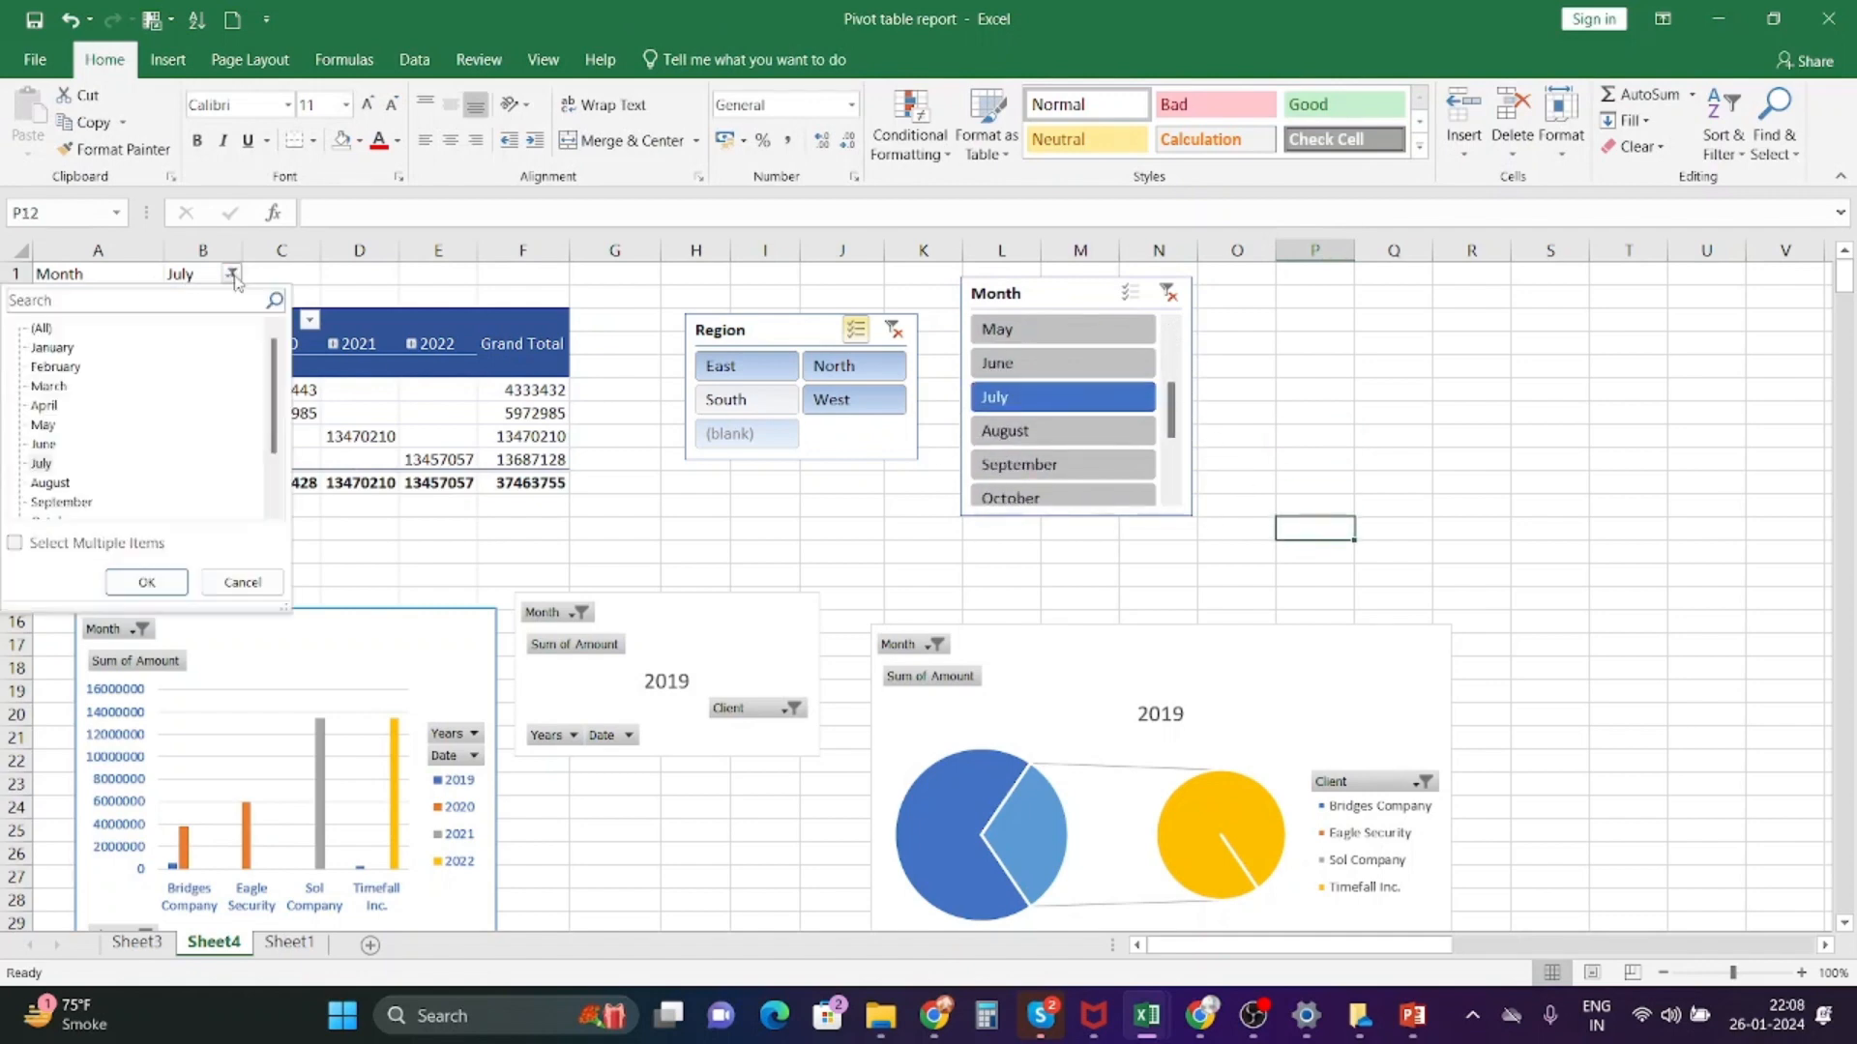
{"action": "left_click", "coordinate": [47, 330]}
{"action": "left_click", "coordinate": [146, 582]}
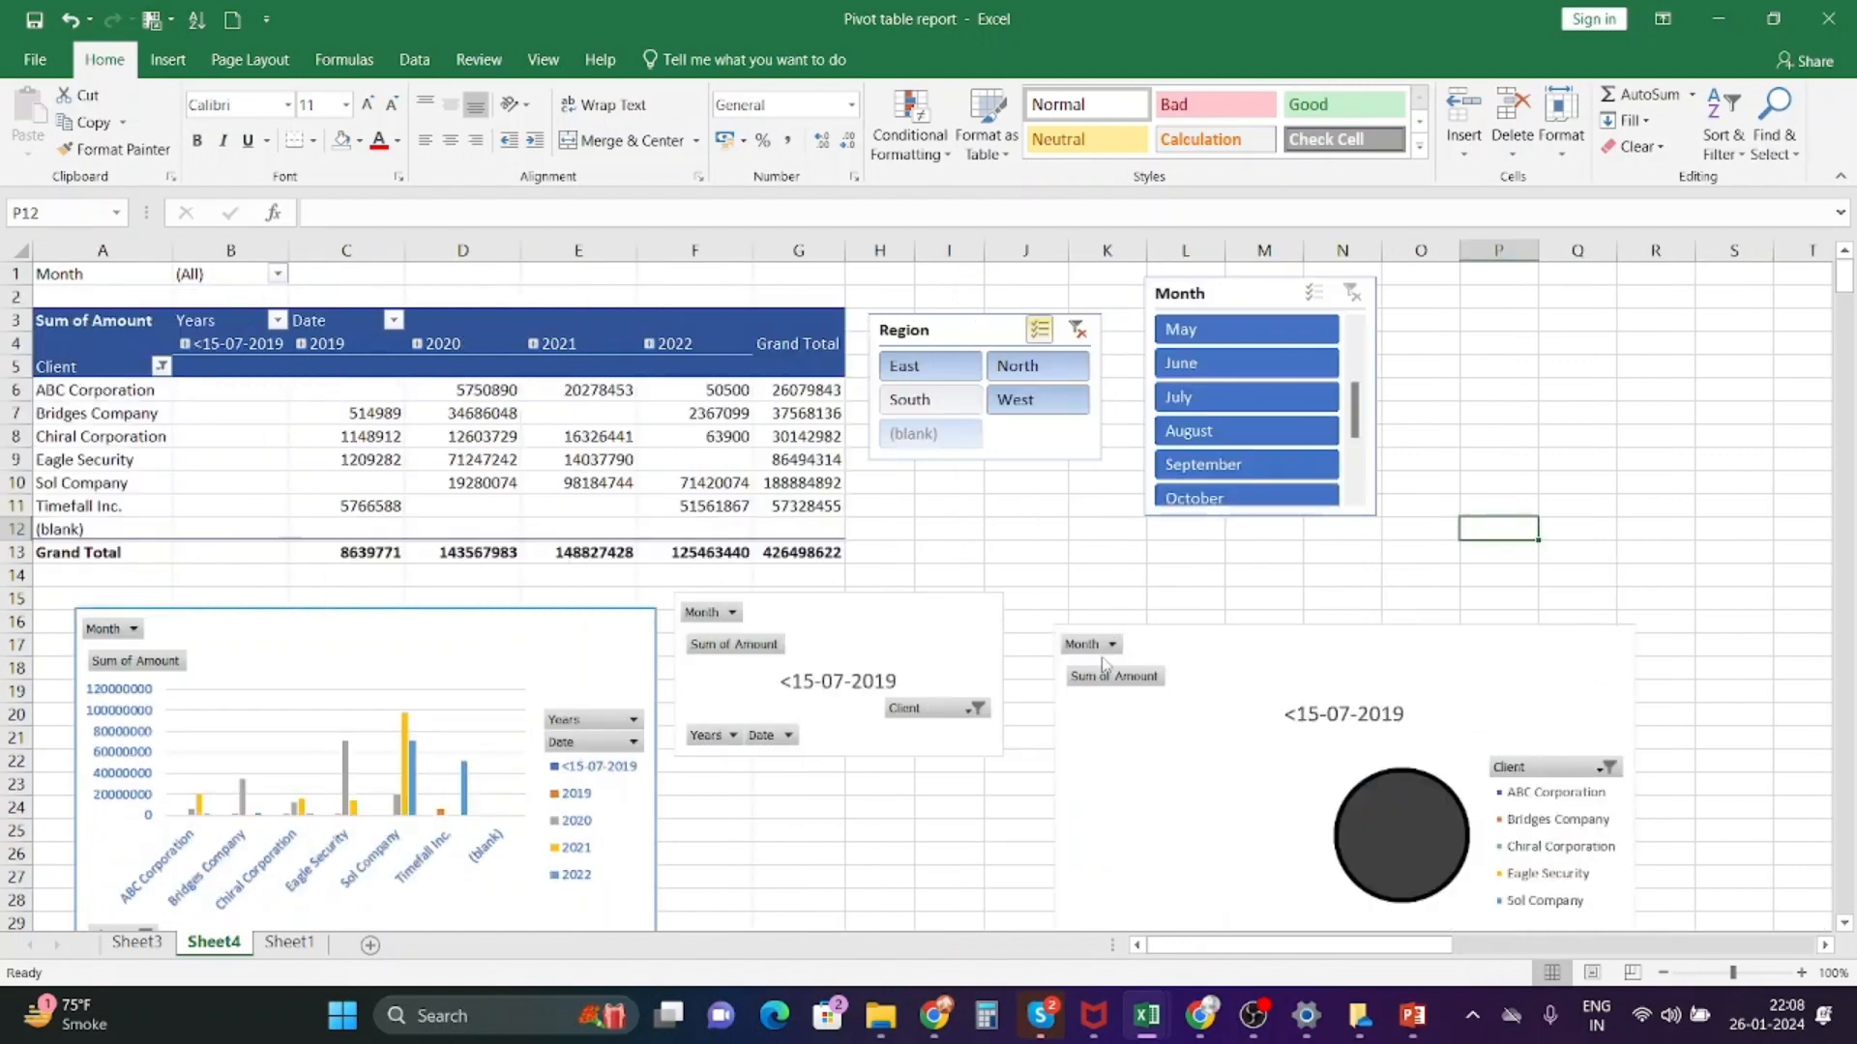
{"action": "left_click_drag", "start_coordinate": [1277, 682], "coordinate": [1286, 590]}
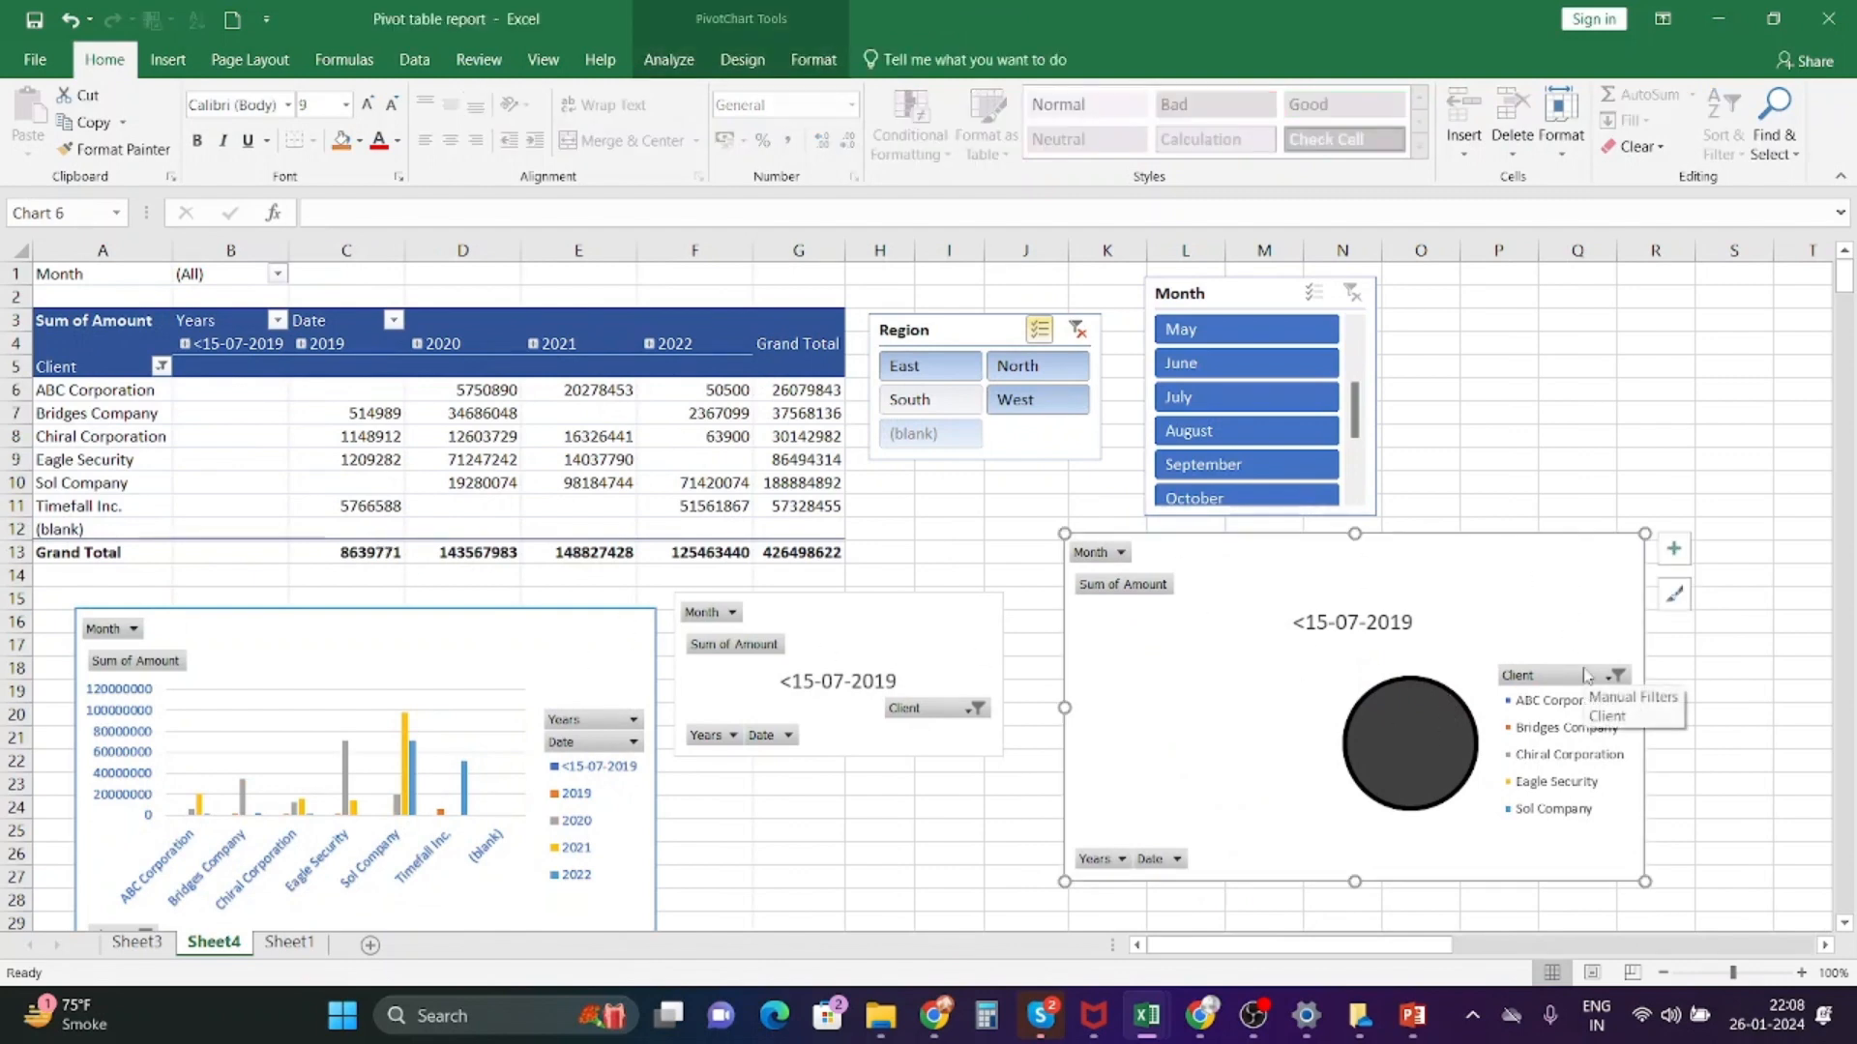
- Switch to the PowerPoint presentation "Excel Day 8 (pivot table)" and show the closing Thank You slide
{"action": "mouse_move", "coordinate": [1411, 687]}
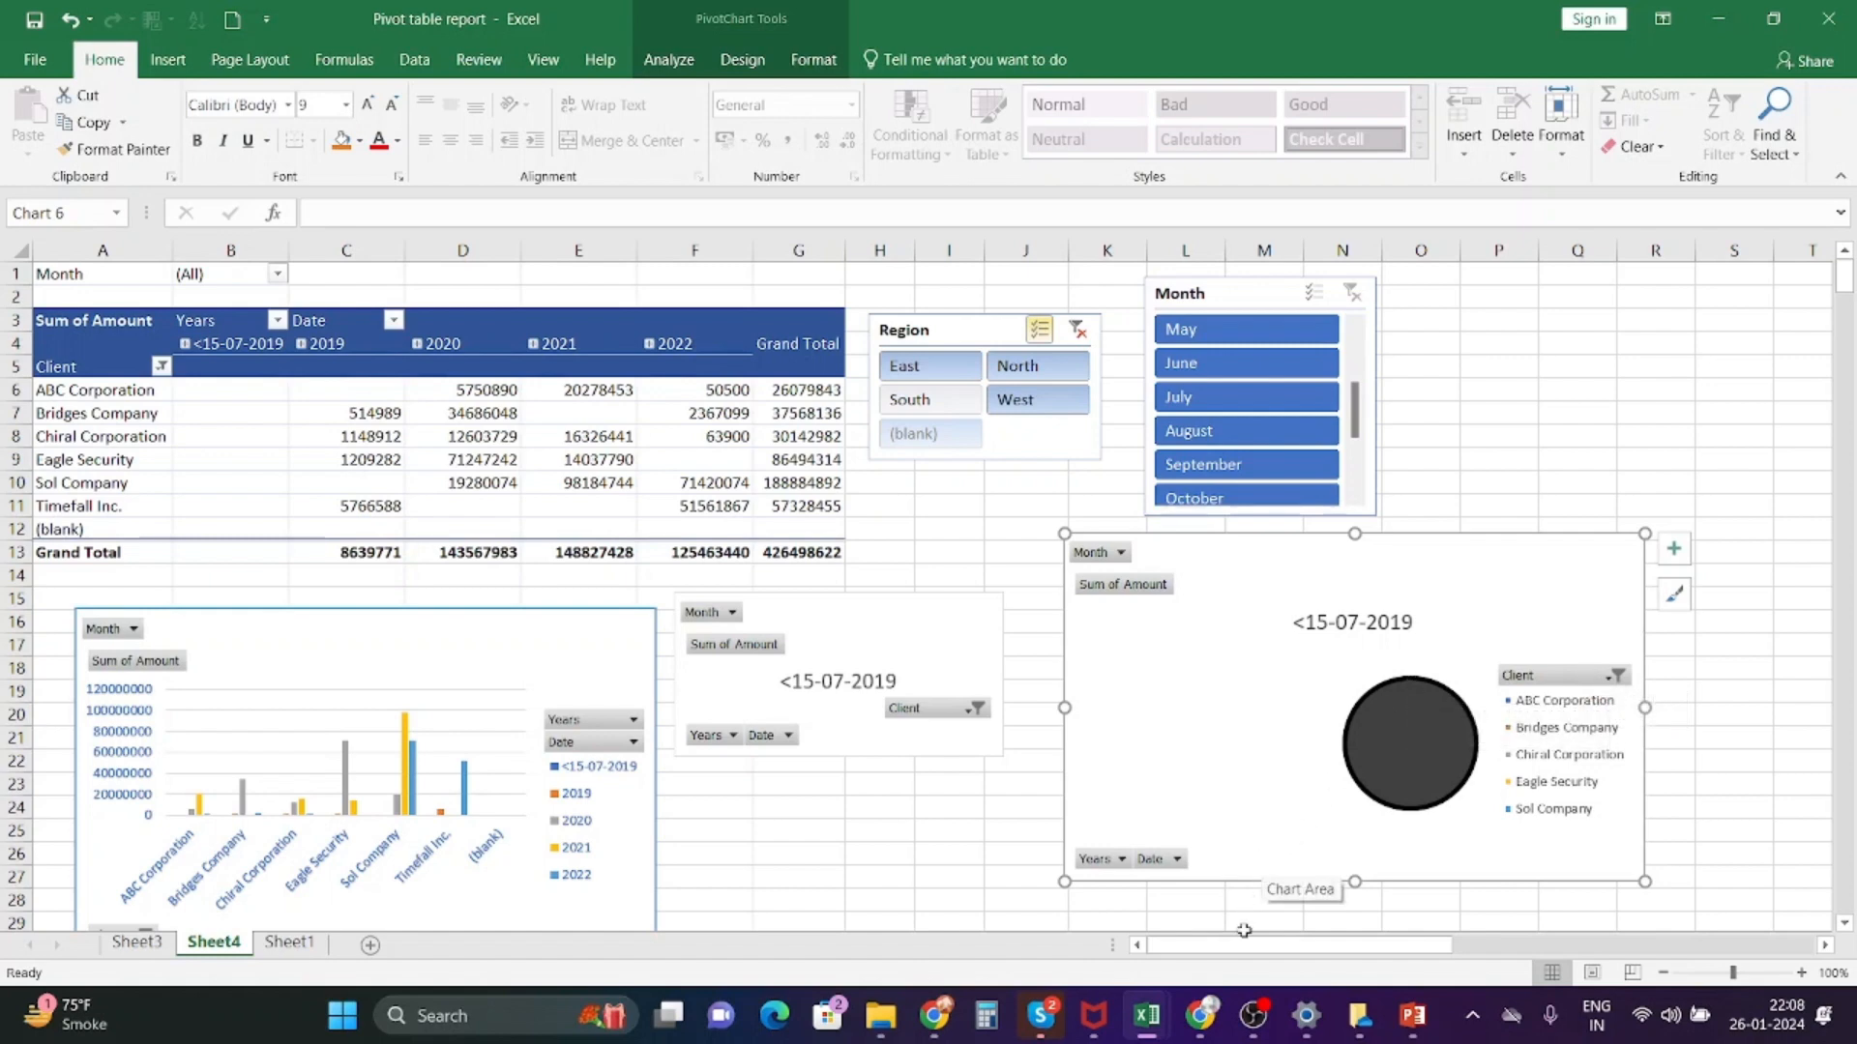
{"action": "mouse_move", "coordinate": [1264, 1018]}
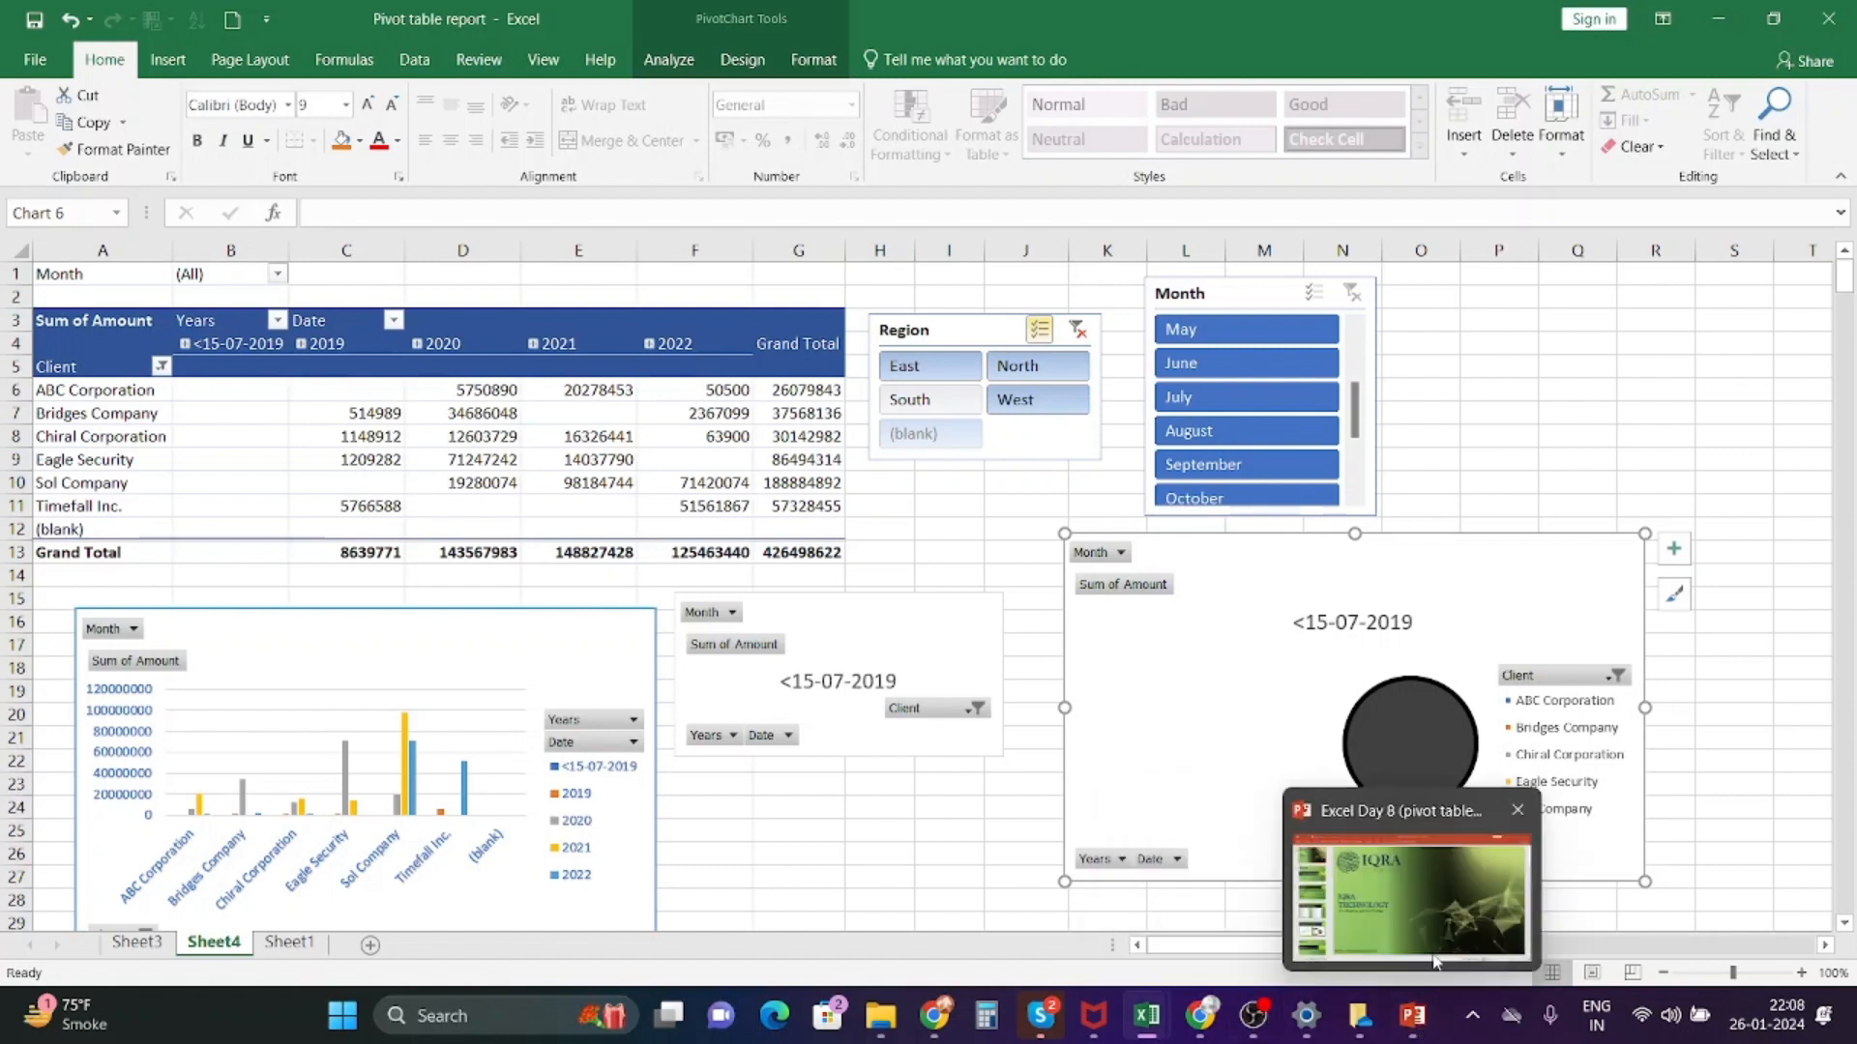
{"action": "left_click", "coordinate": [1412, 1016]}
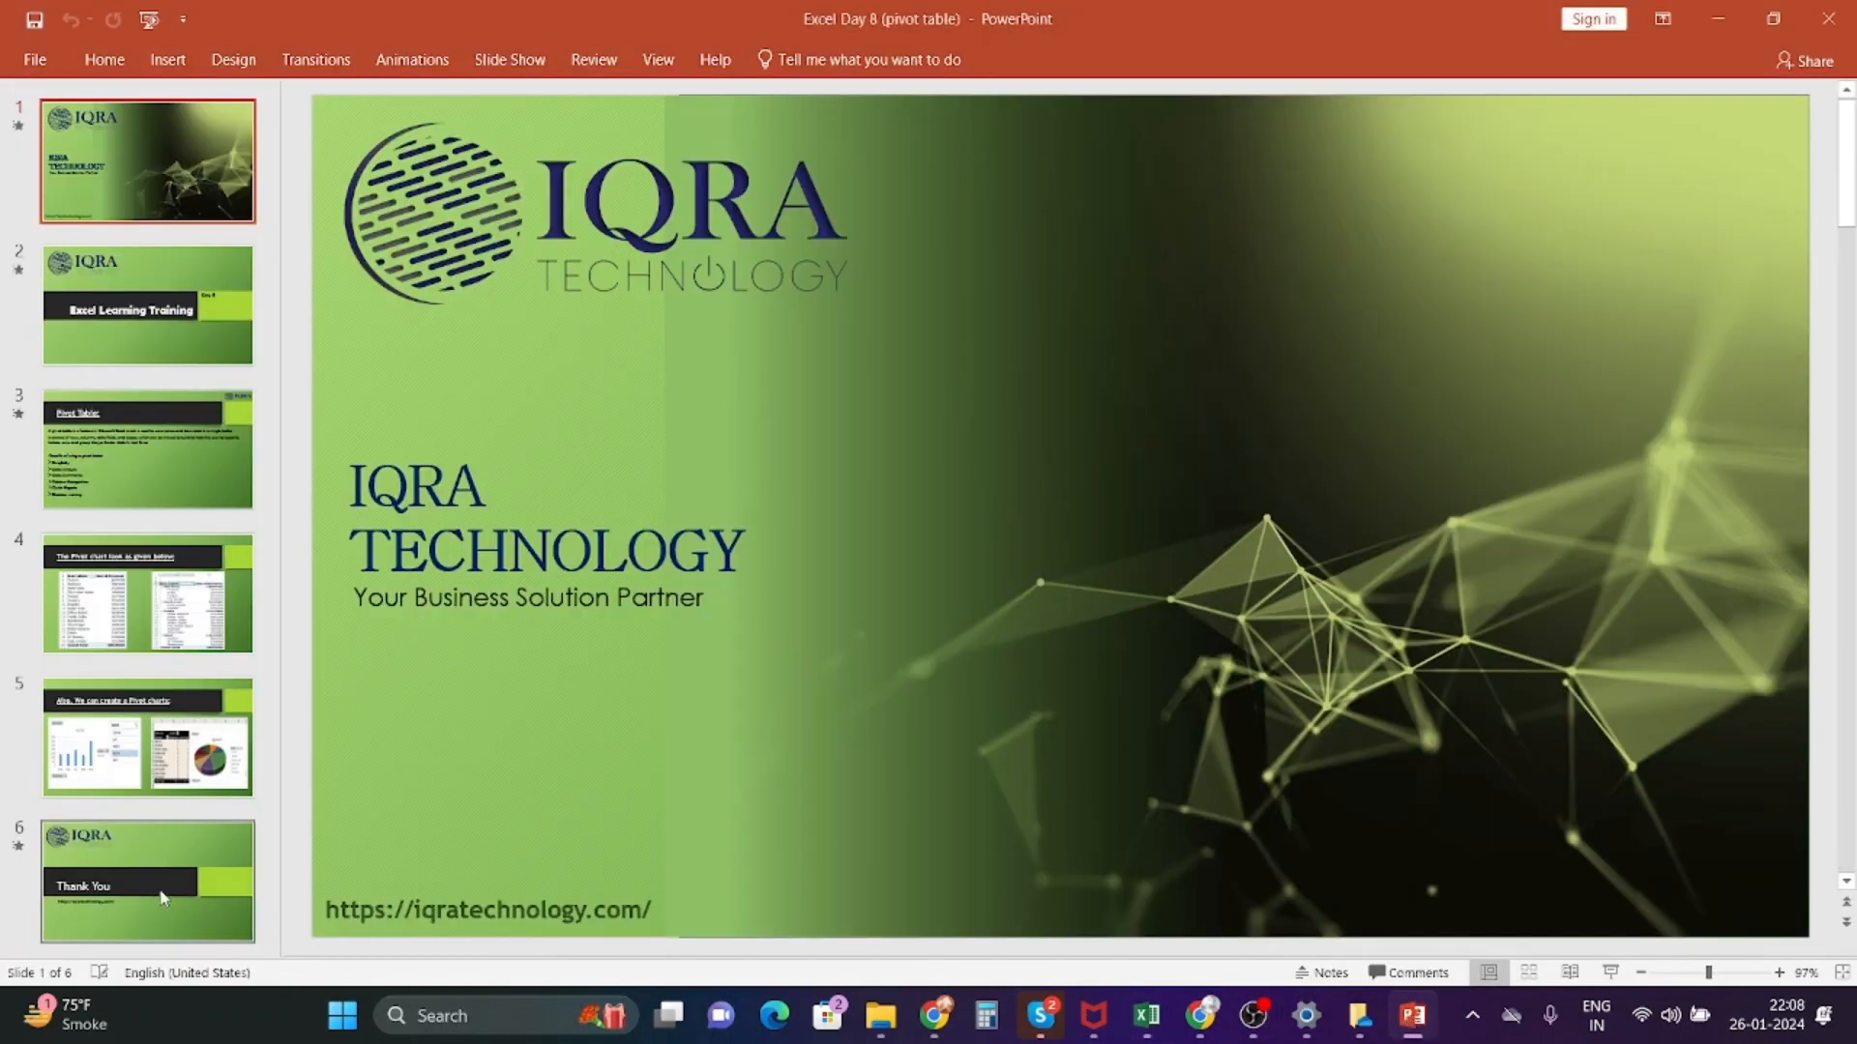
{"action": "left_click", "coordinate": [164, 898]}
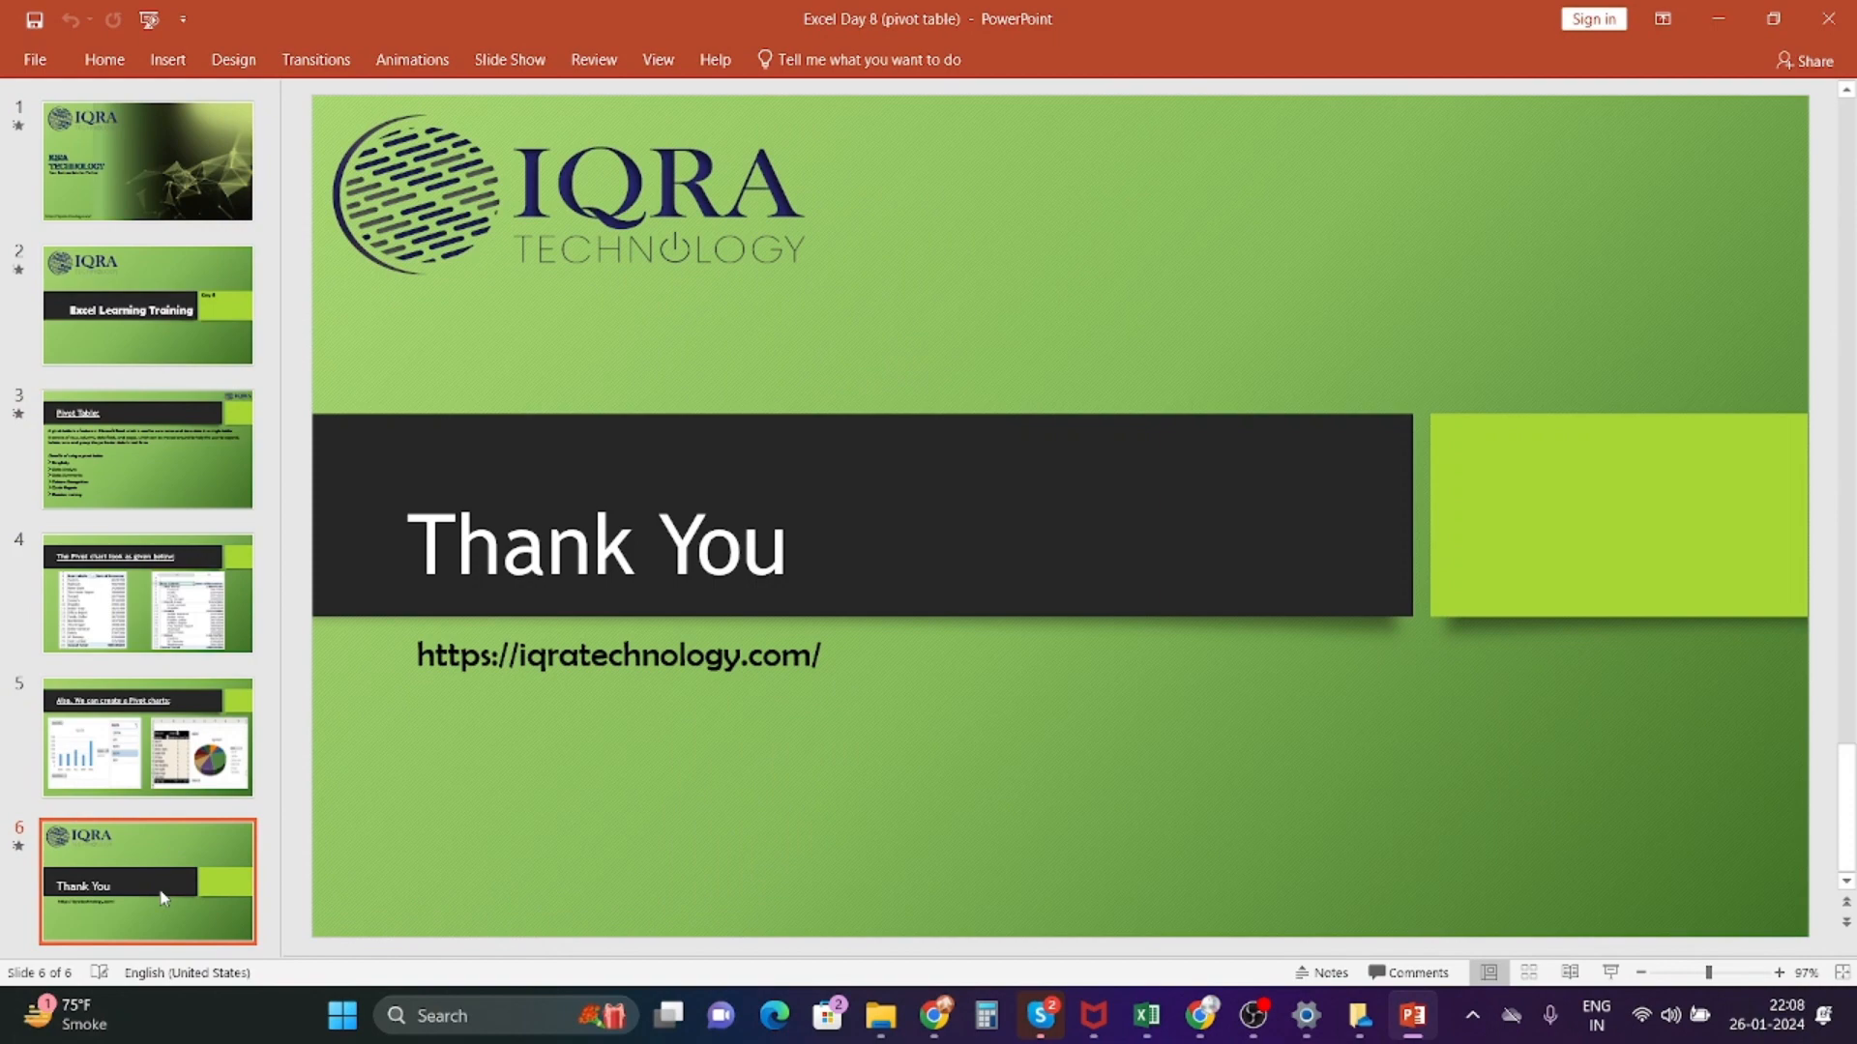